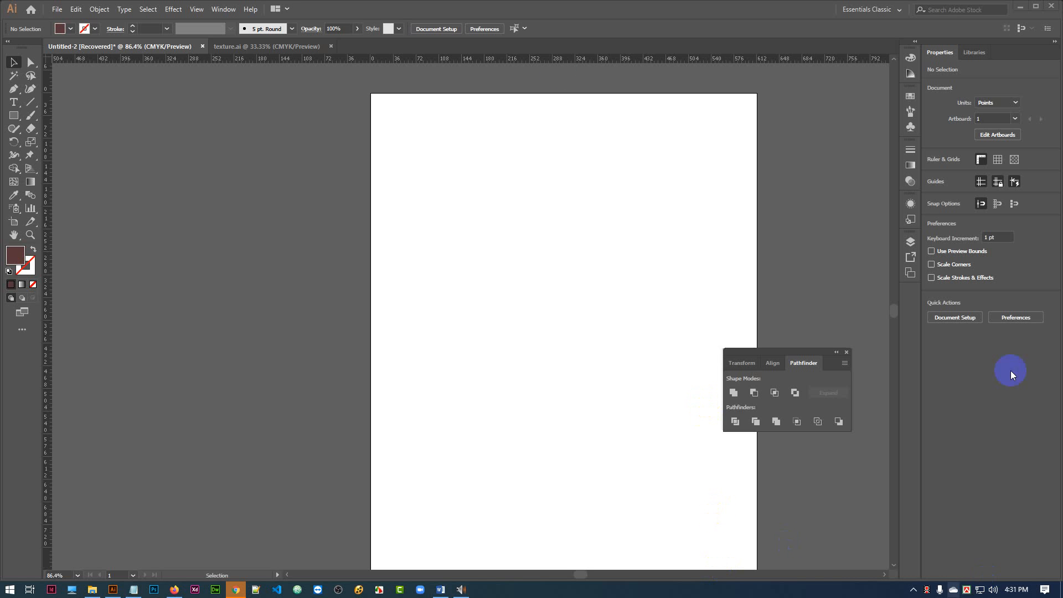
# Create a point text object reading "Wife" on the canvas beside the artboard.
pyautogui.click(14, 103)
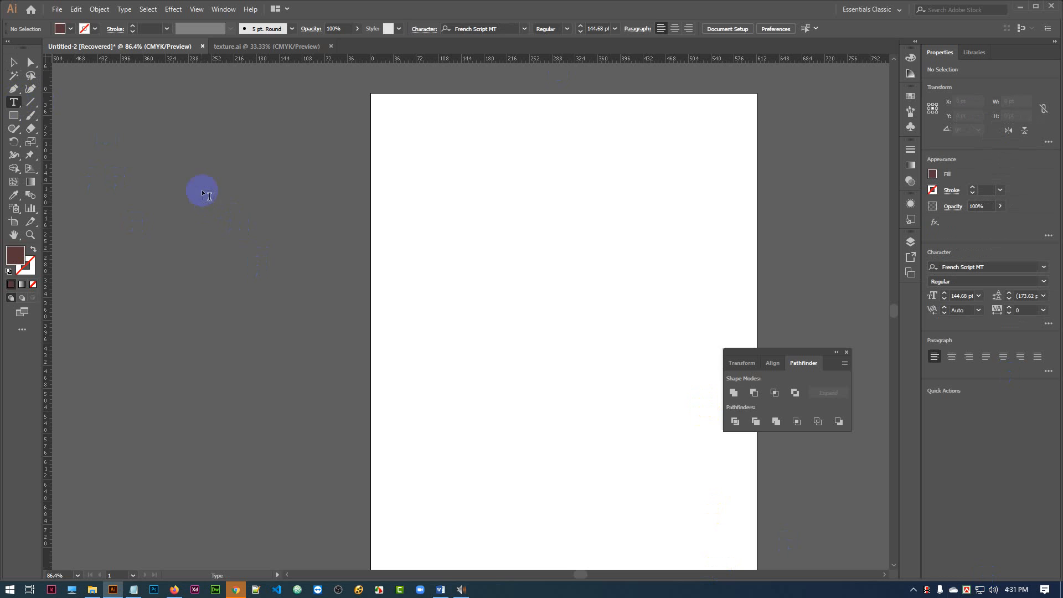
pyautogui.click(205, 213)
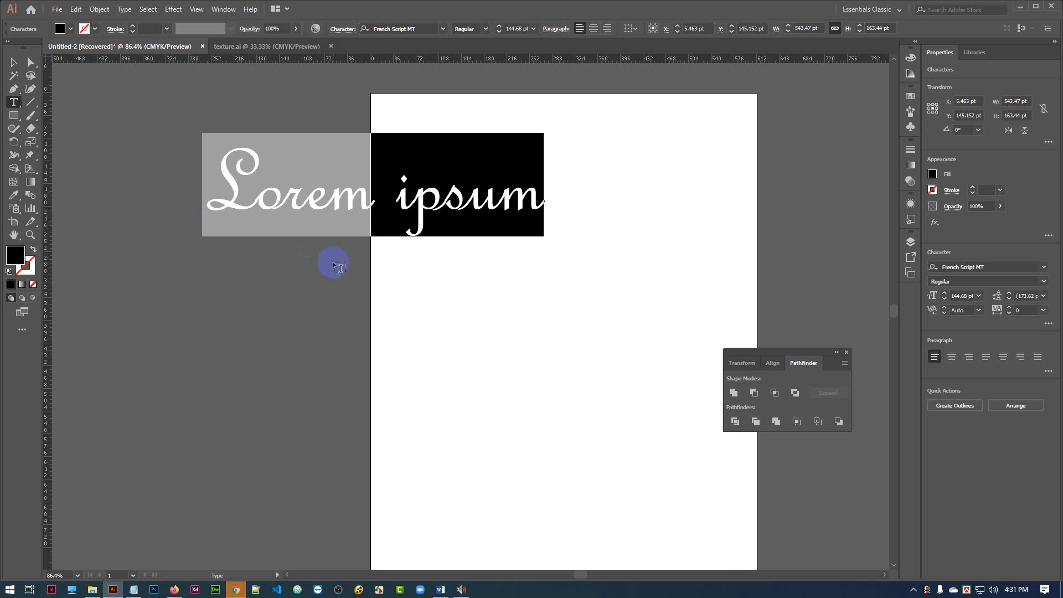
pyautogui.write('Wife')
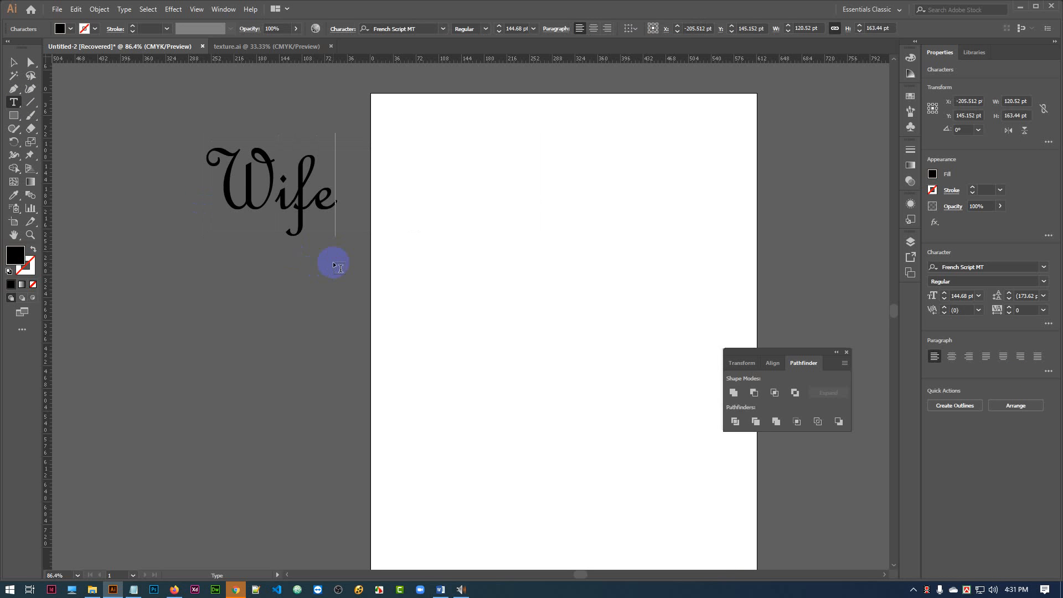
# Enlarge the Wife text to about 287 pt and move it onto the empty canvas beside the artboard.
pyautogui.click(14, 62)
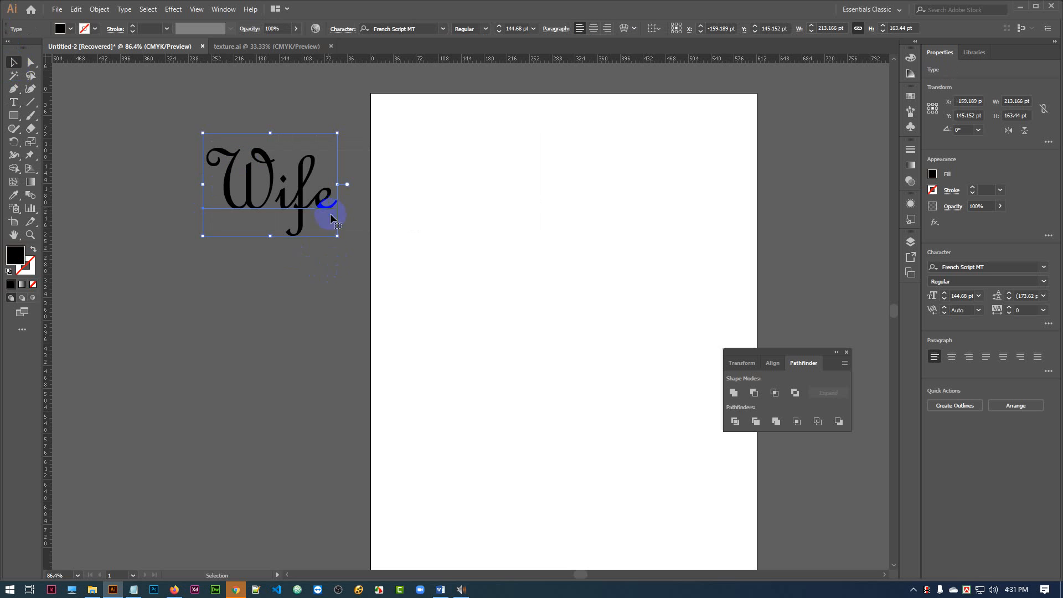
pyautogui.moveTo(338, 239); pyautogui.dragTo(403, 286)
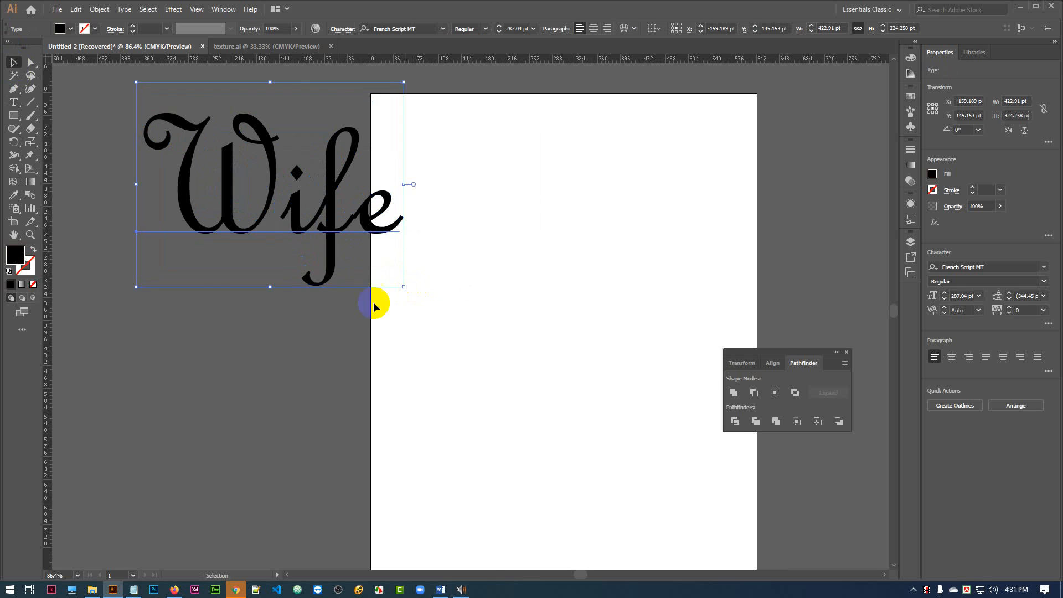
pyautogui.hscroll(-3, 405, 322)
pyautogui.moveTo(464, 205); pyautogui.dragTo(407, 248)
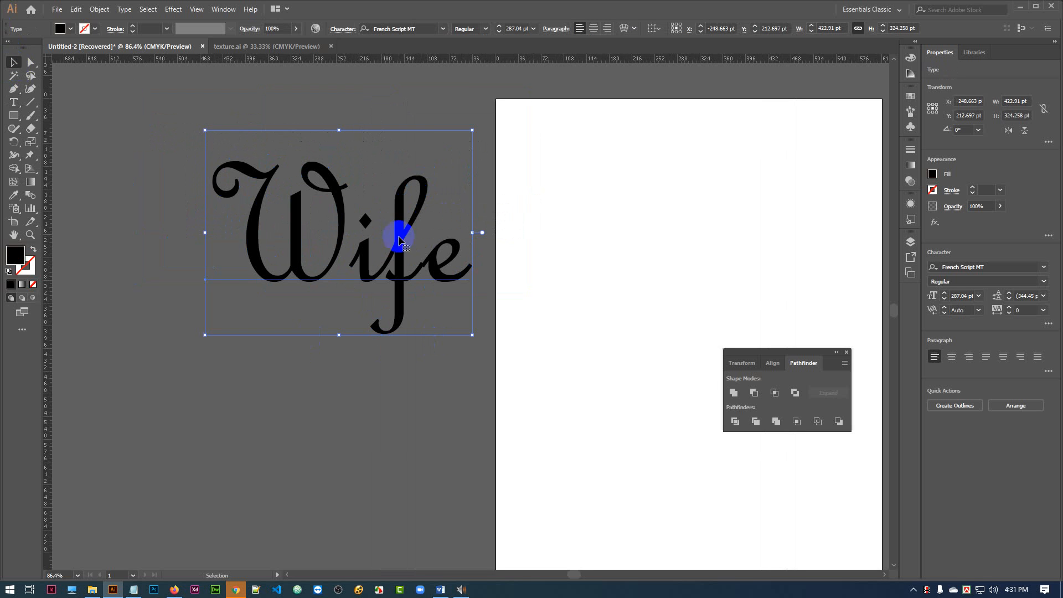
pyautogui.moveTo(415, 179); pyautogui.dragTo(332, 190)
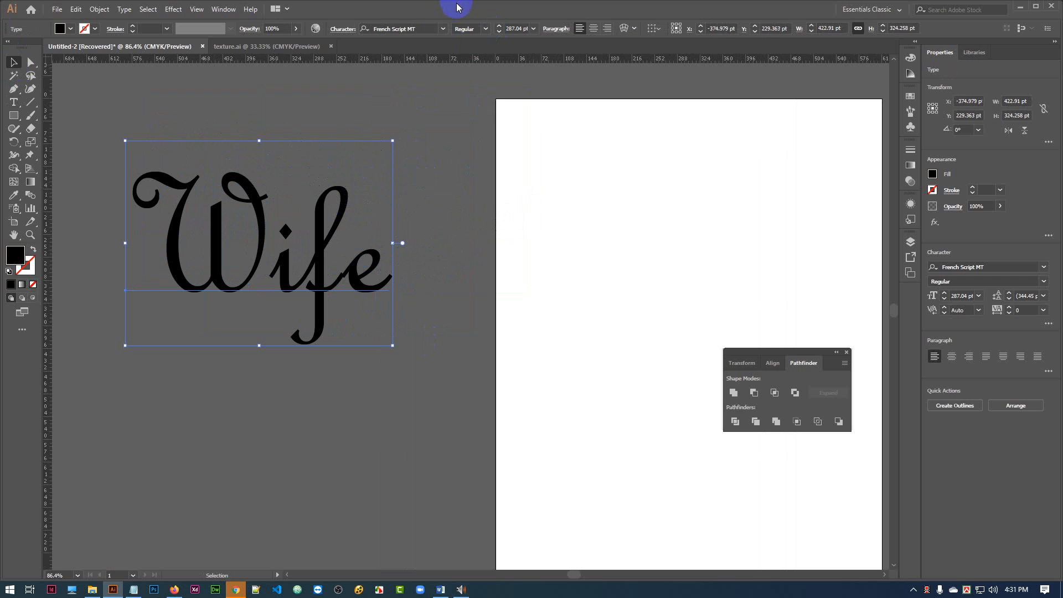
# Set the Wife text's font to boulevard Regular and move the text fully off the artboard.
pyautogui.click(443, 29)
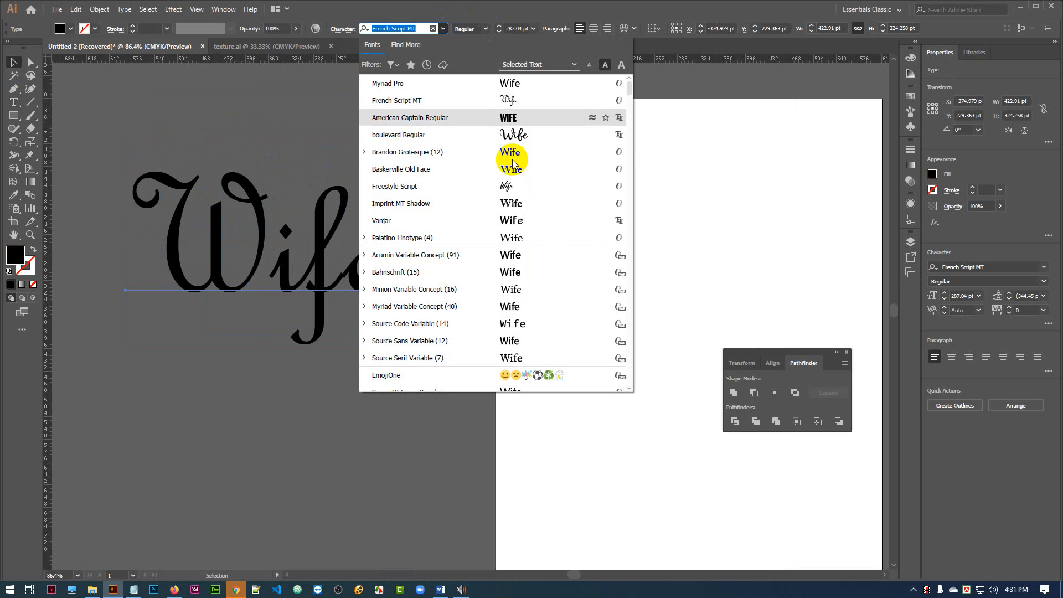
pyautogui.click(519, 135)
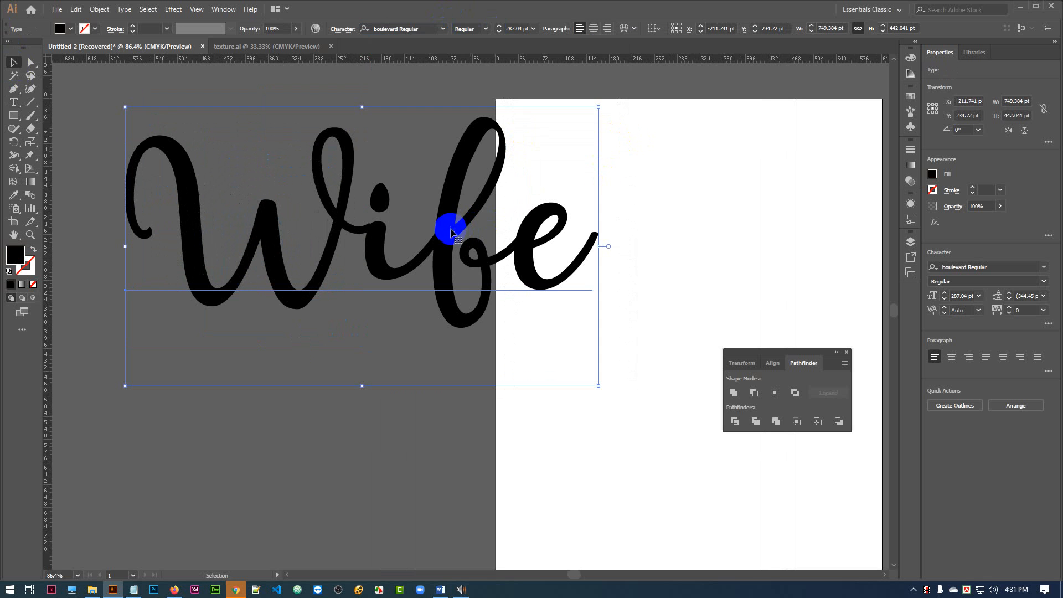
pyautogui.moveTo(451, 225); pyautogui.dragTo(394, 261)
pyautogui.moveTo(424, 306); pyautogui.dragTo(599, 297)
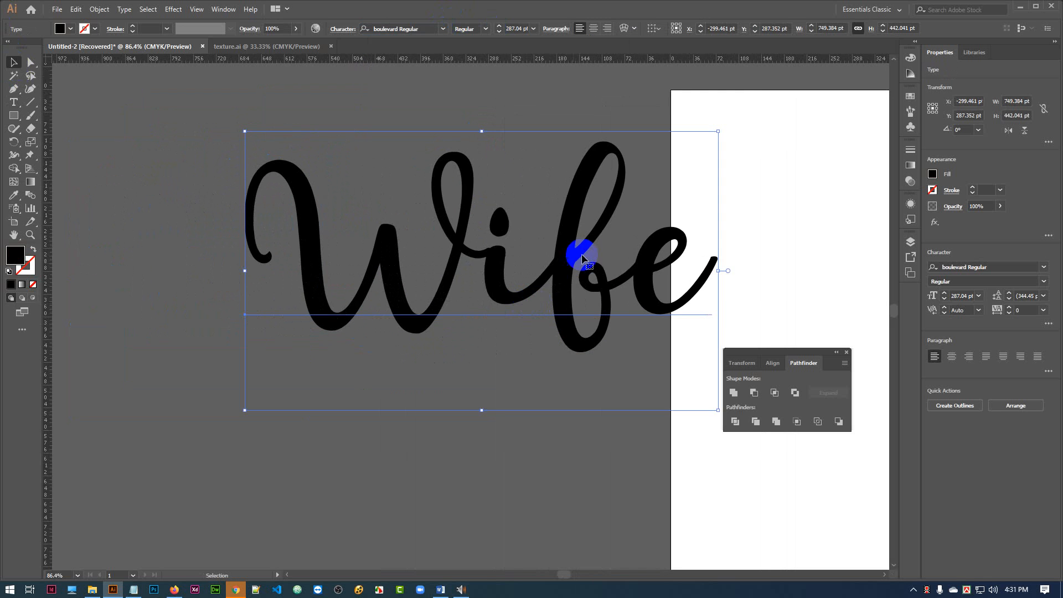
pyautogui.moveTo(581, 250); pyautogui.dragTo(443, 270)
pyautogui.click(605, 117)
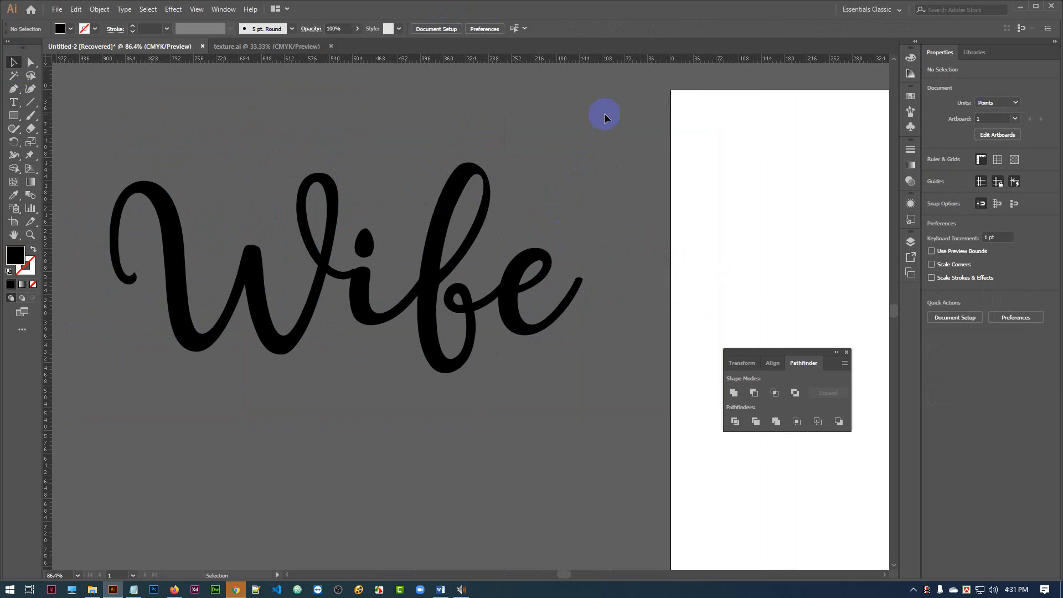
# Convert the Wife text to outlines and unite its overlapping letters into one shape.
pyautogui.moveTo(333, 238); pyautogui.dragTo(329, 255)
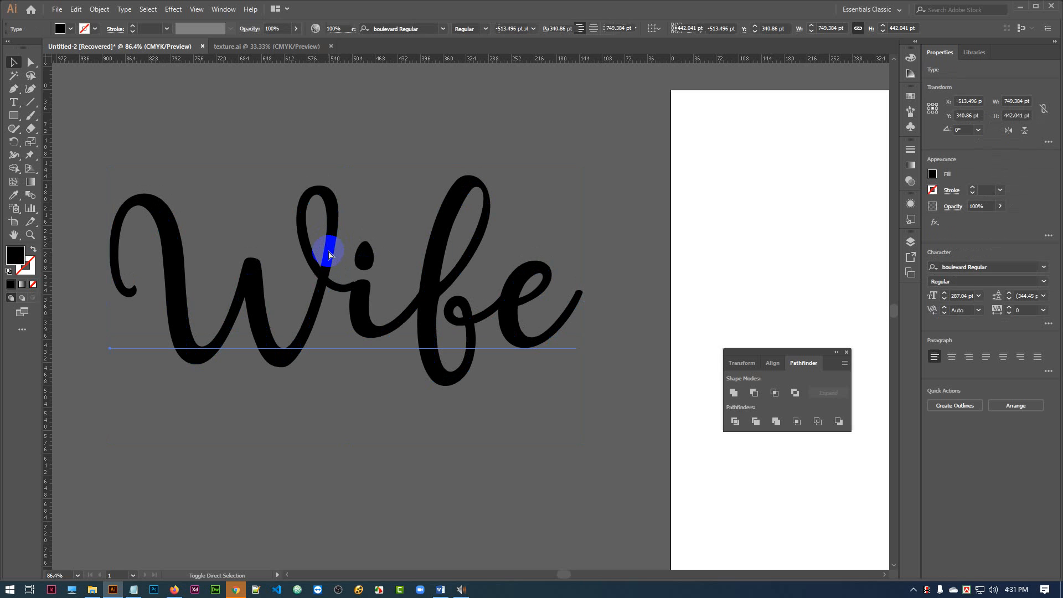
pyautogui.hotkey('ctrl', 'shift', 'o')
pyautogui.click(503, 142)
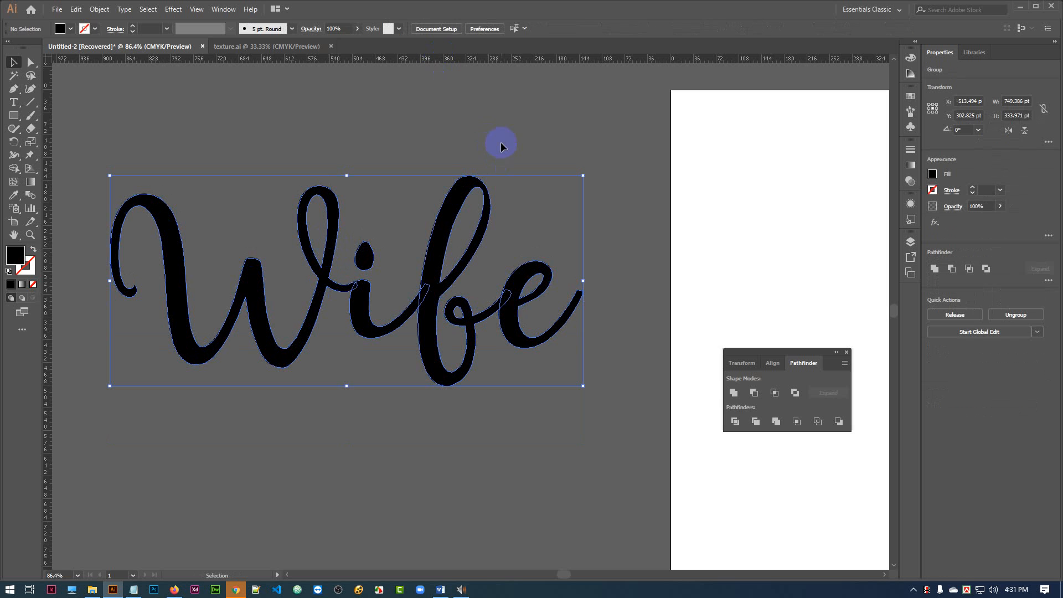
pyautogui.moveTo(119, 129); pyautogui.dragTo(591, 430)
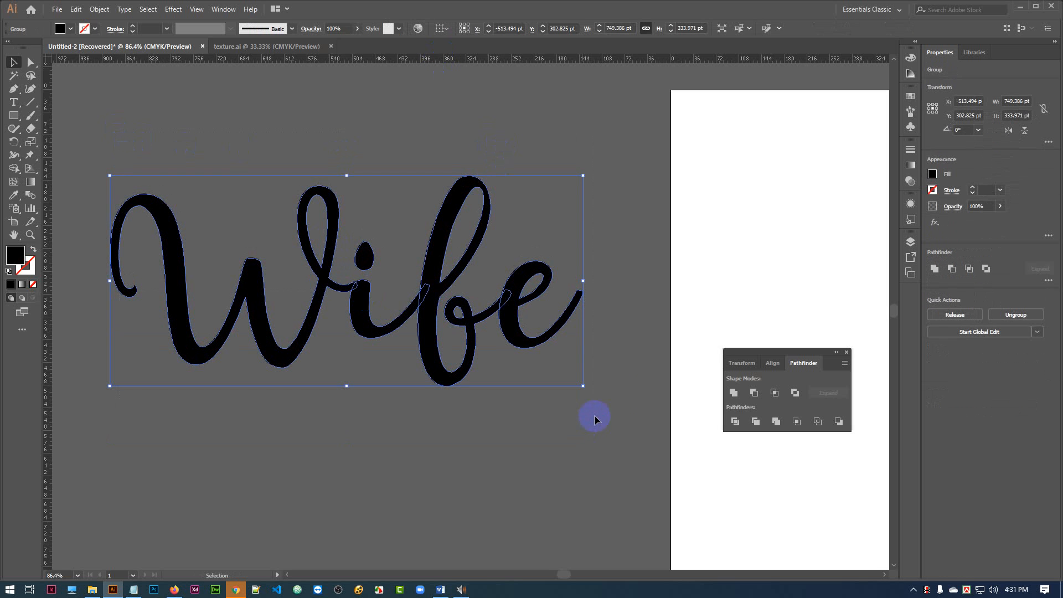
pyautogui.click(741, 395)
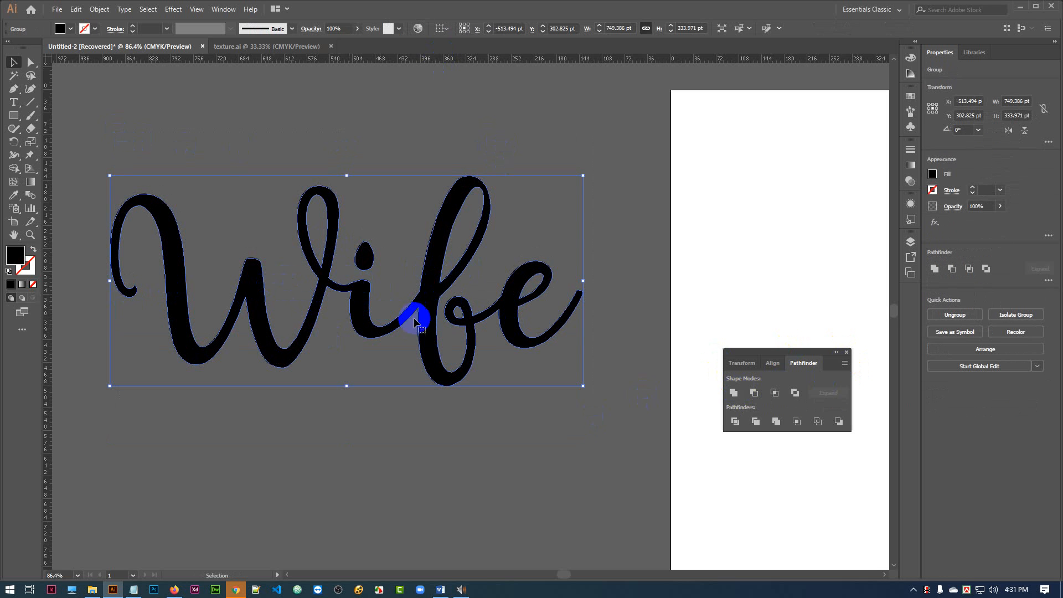
pyautogui.click(513, 148)
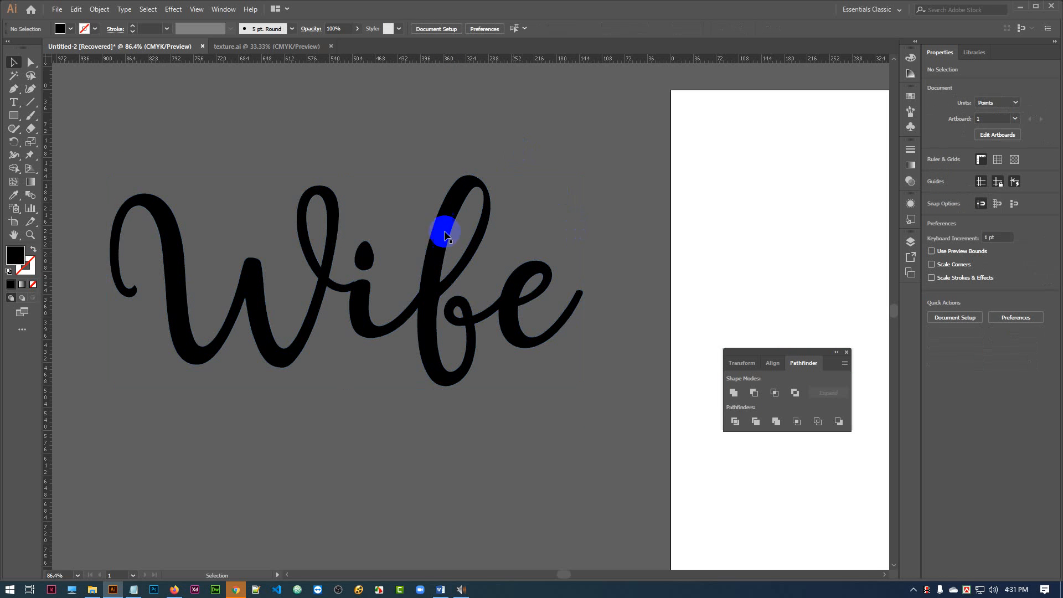
# Duplicate the united Wife lettering below, overlapping the artboard, and shift the original up the canvas, clear of the copy.
pyautogui.moveTo(429, 280); pyautogui.dragTo(505, 475)
pyautogui.moveTo(415, 452); pyautogui.dragTo(691, 464)
pyautogui.moveTo(299, 291); pyautogui.dragTo(349, 387)
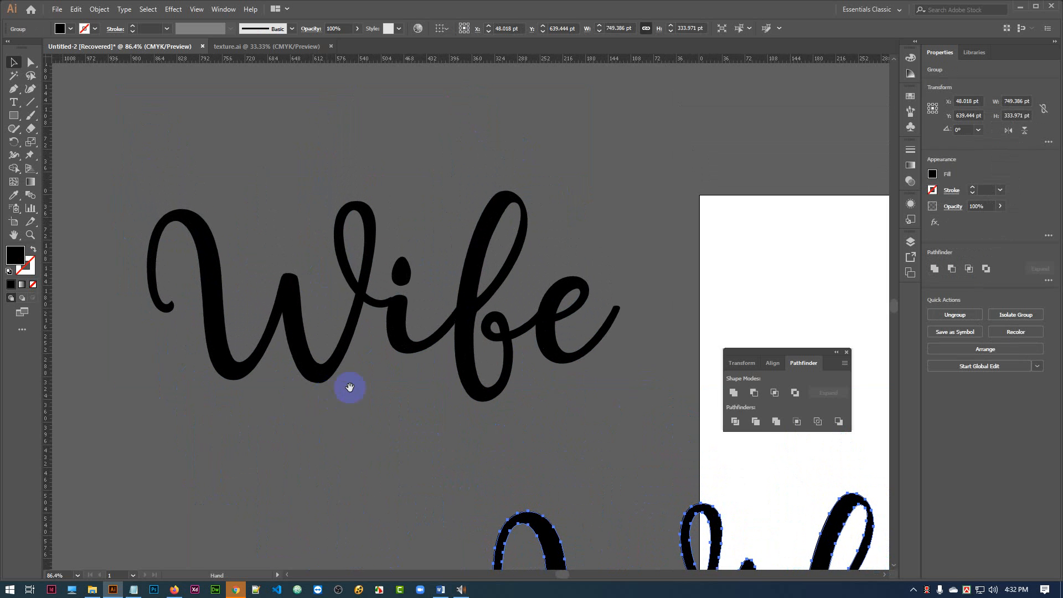
pyautogui.moveTo(463, 321); pyautogui.dragTo(433, 262)
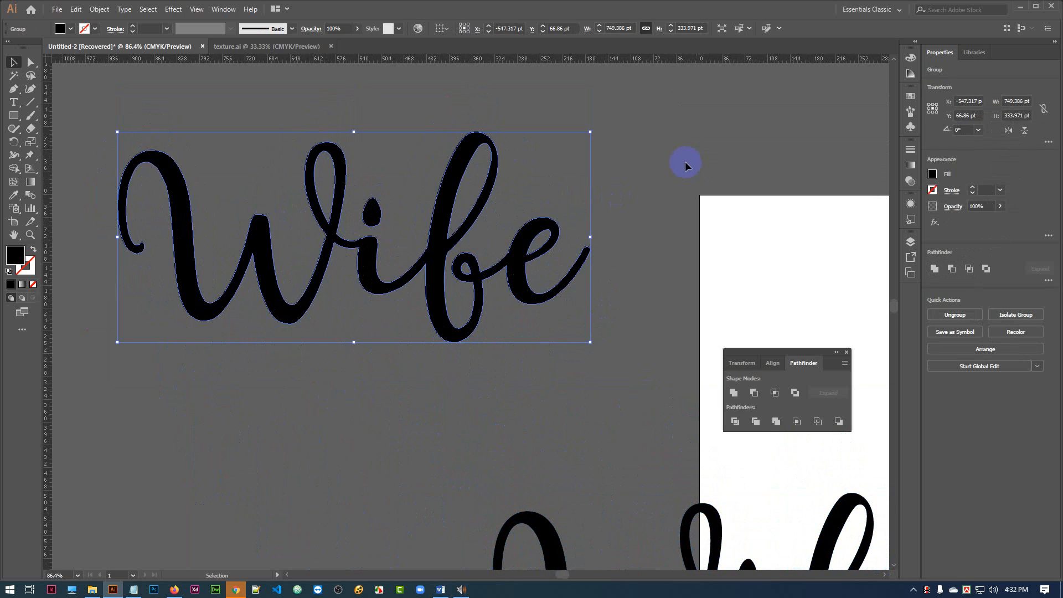
pyautogui.click(671, 166)
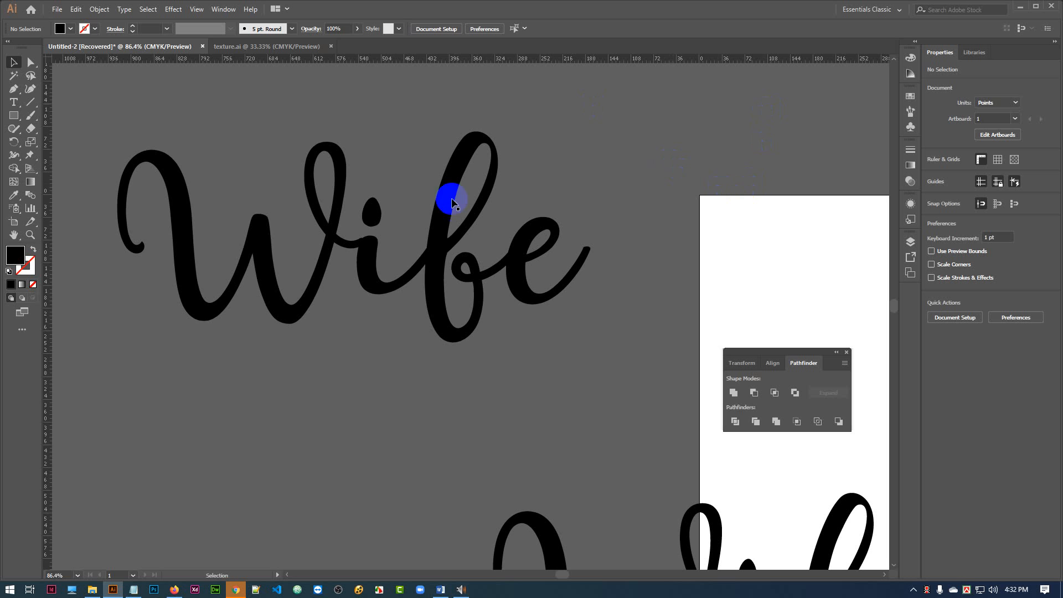
pyautogui.moveTo(440, 238); pyautogui.dragTo(557, 178)
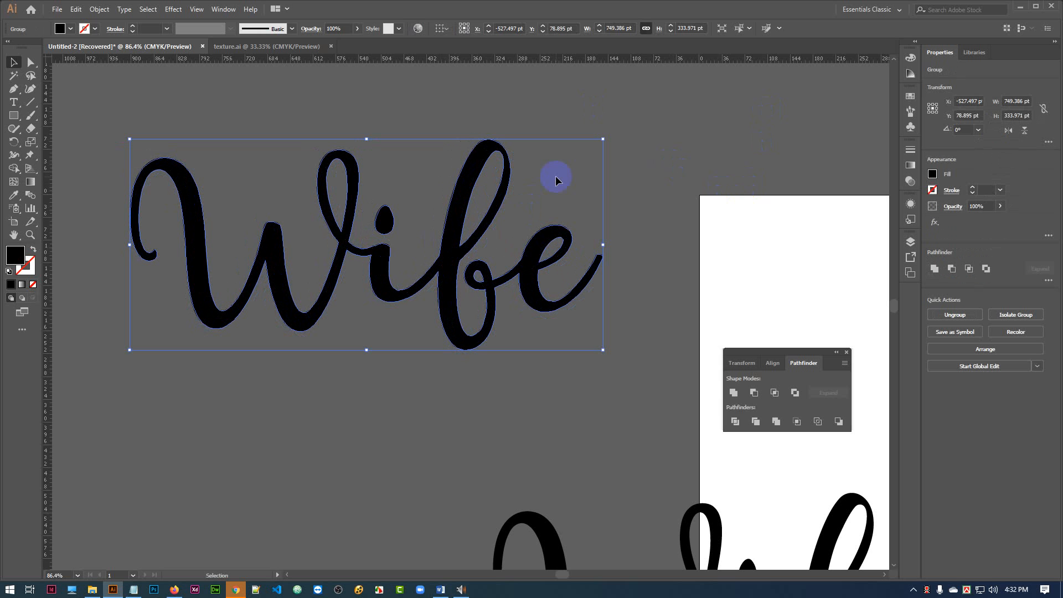
pyautogui.click(459, 222)
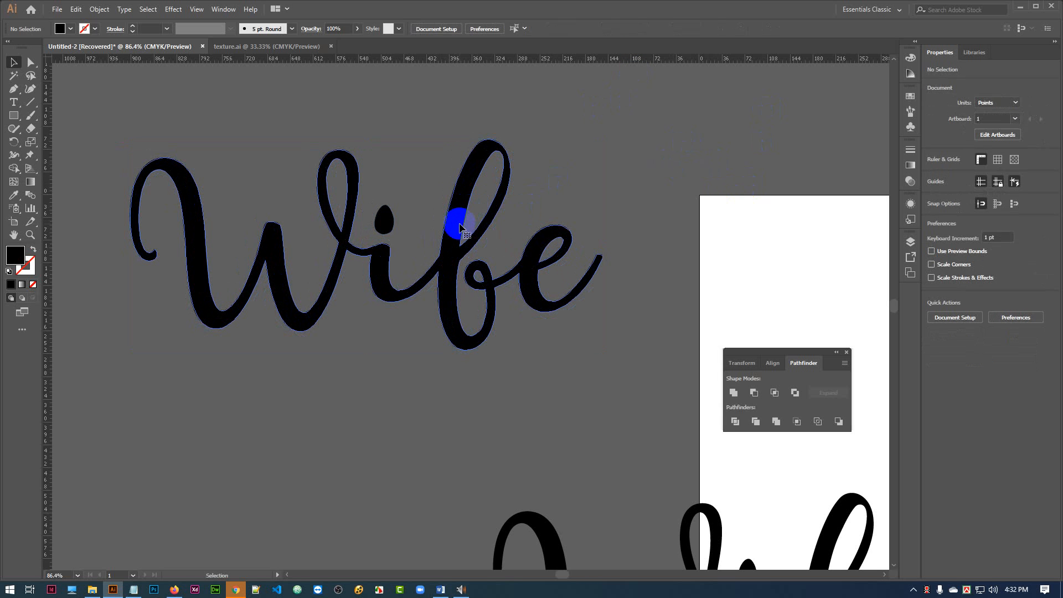
pyautogui.click(459, 227)
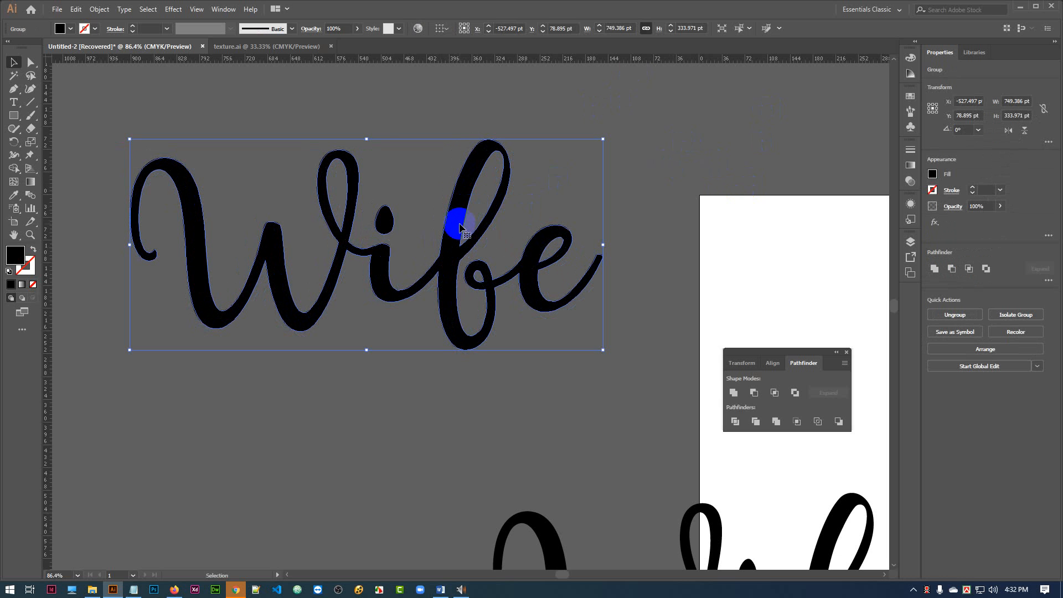
pyautogui.click(654, 154)
# Offset the paths of the upper Wife lettering by 8 pt with the preview on.
pyautogui.click(344, 228)
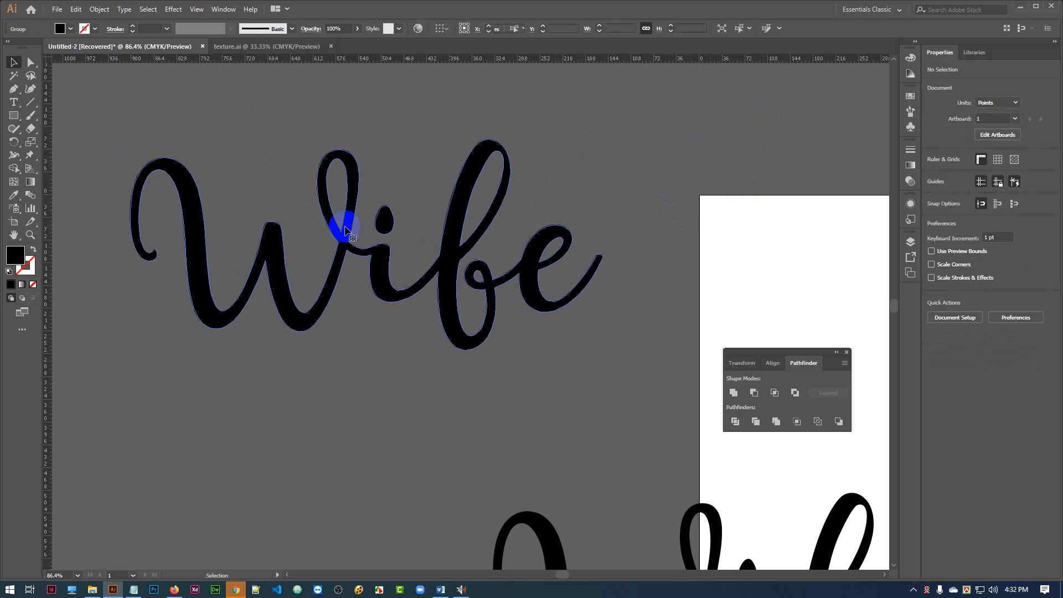
pyautogui.click(176, 196)
pyautogui.click(102, 9)
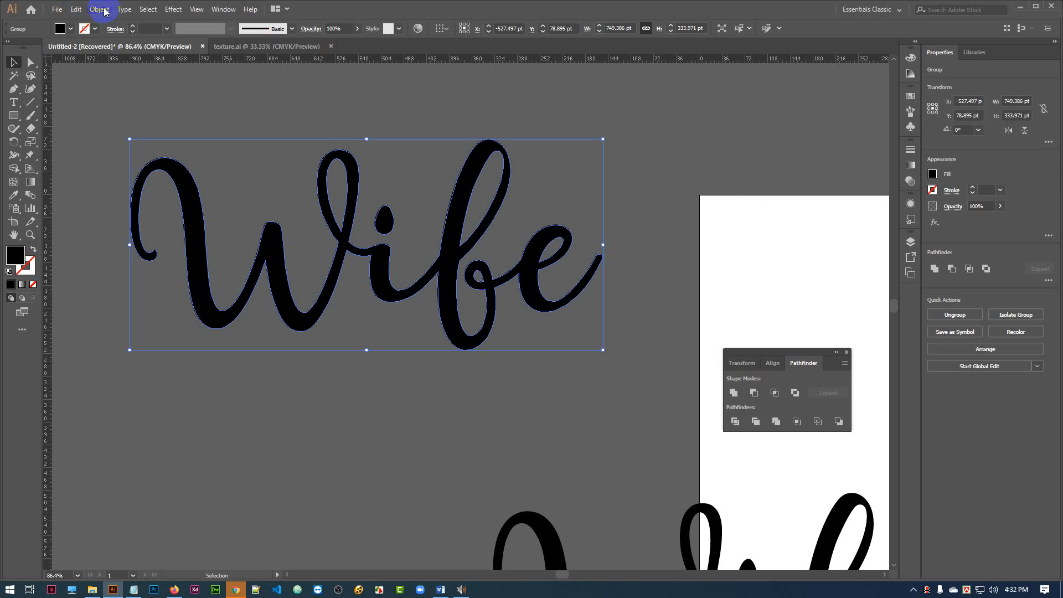
pyautogui.click(101, 9)
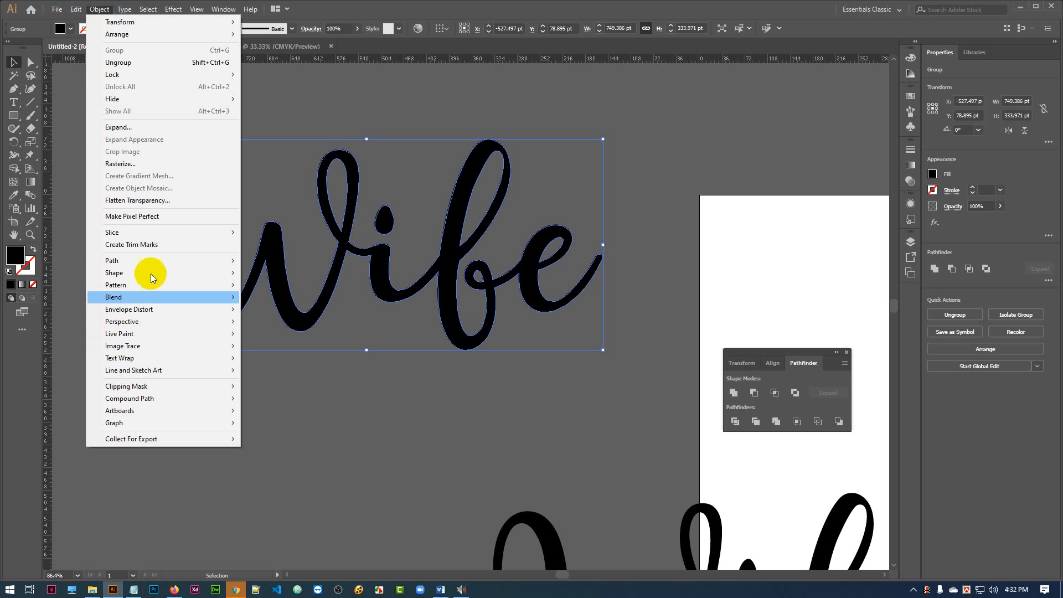
pyautogui.moveTo(166, 261)
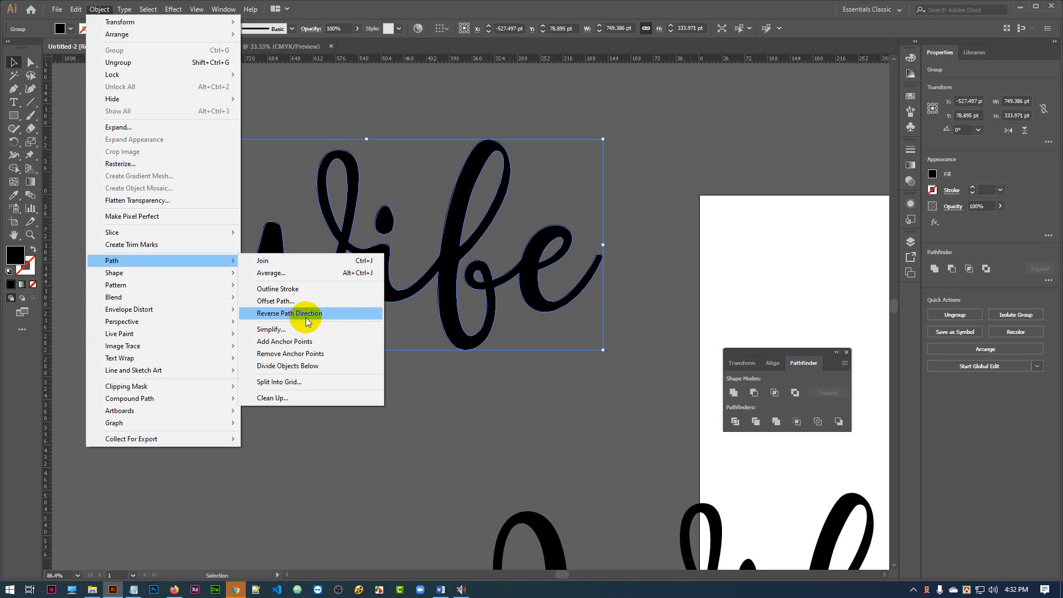
pyautogui.click(272, 301)
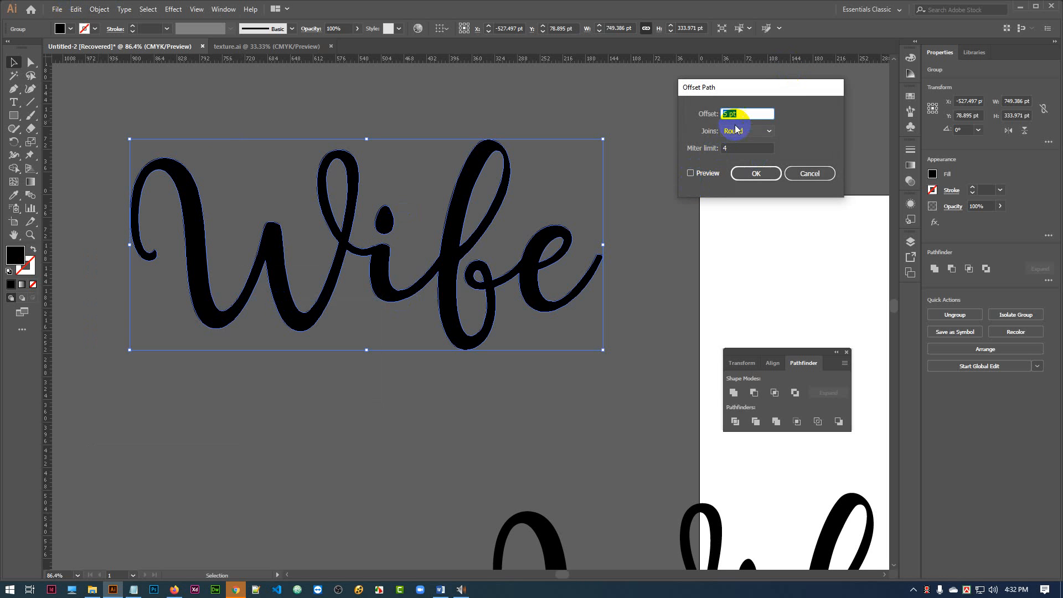
pyautogui.write('8')
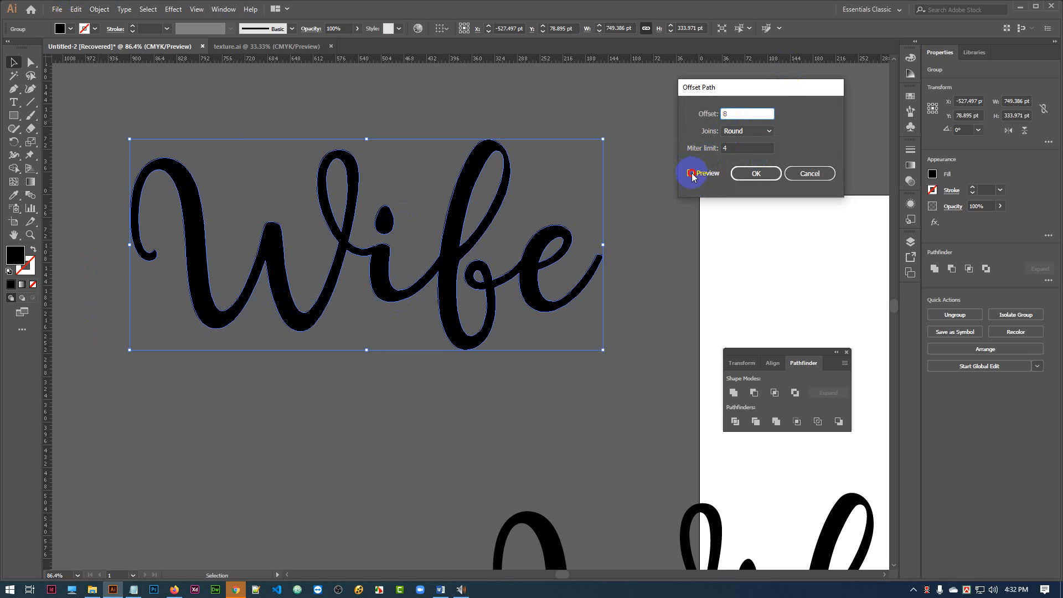
pyautogui.click(691, 172)
pyautogui.click(744, 178)
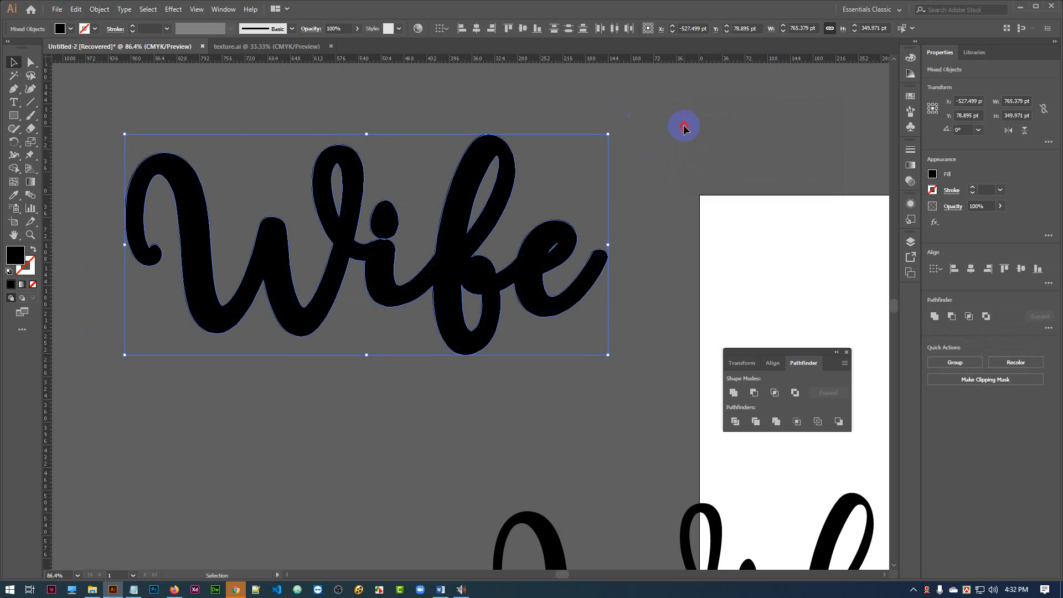
# Unite the upper Wife lettering with its offset path into one thicker shape.
pyautogui.moveTo(214, 105); pyautogui.dragTo(522, 374)
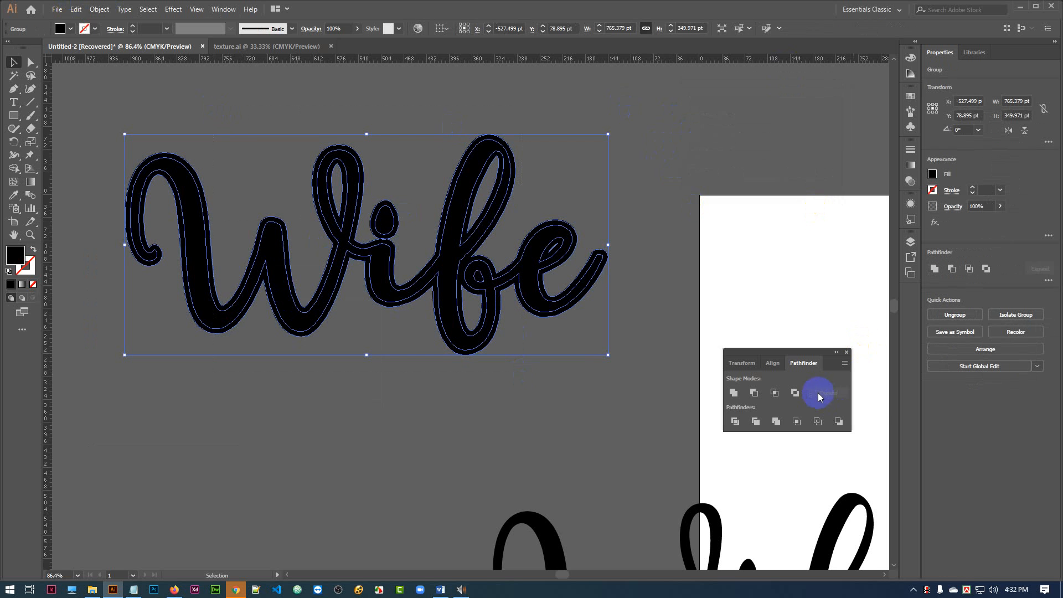
pyautogui.click(733, 393)
pyautogui.click(681, 203)
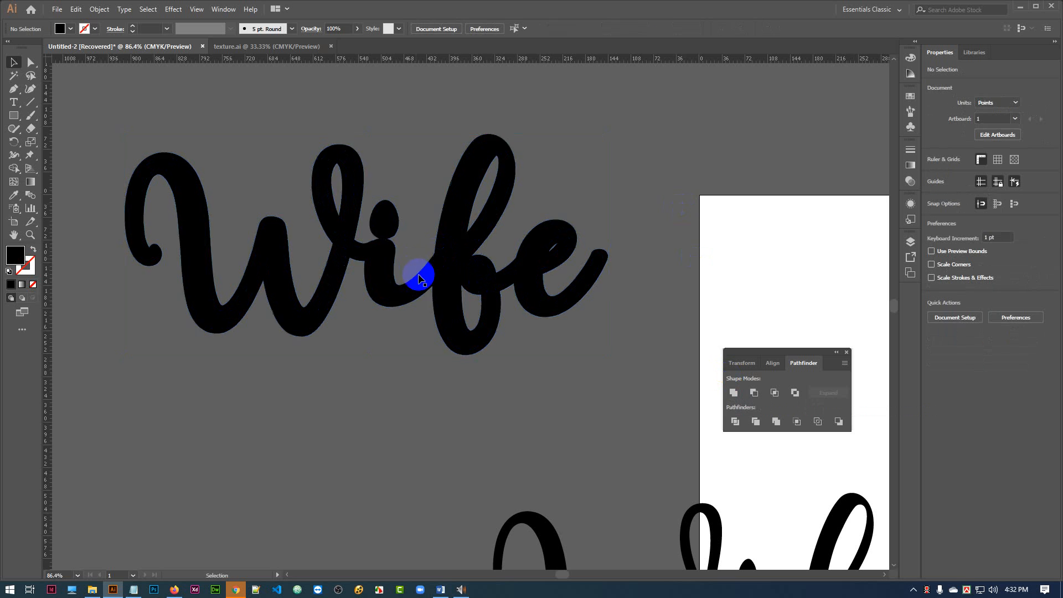
# Move the thick Wife lettering up and place a duplicate of the thin Wife lettering just below it.
pyautogui.moveTo(442, 273); pyautogui.dragTo(456, 219)
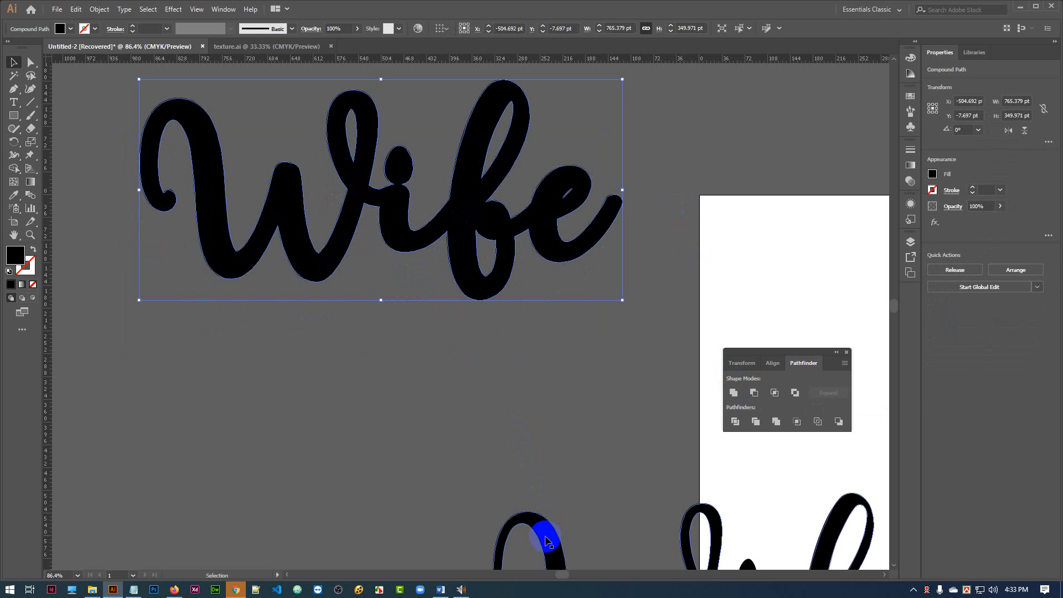
pyautogui.moveTo(546, 539); pyautogui.dragTo(218, 351)
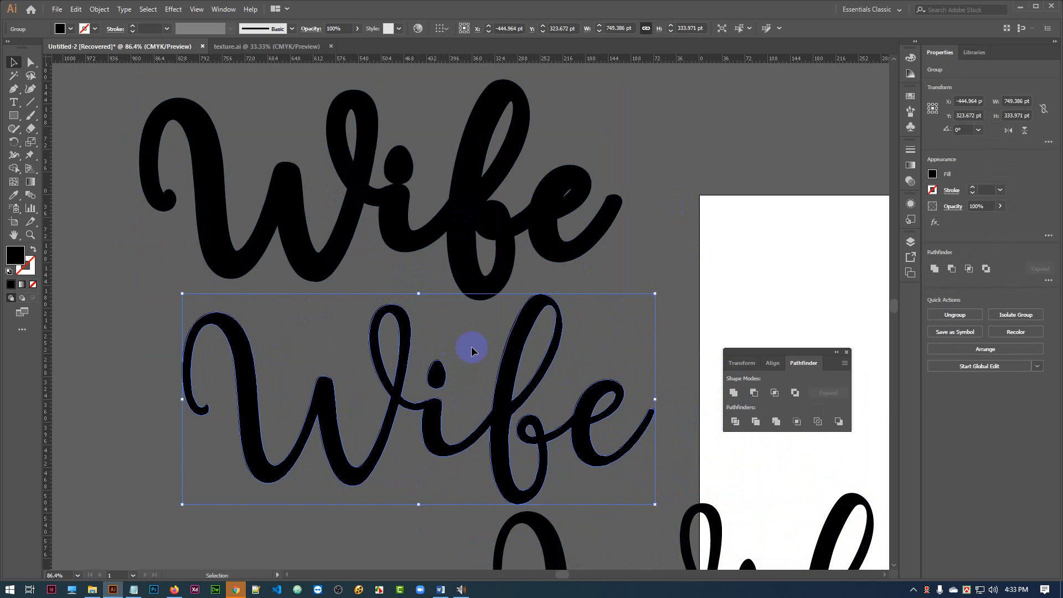
pyautogui.moveTo(511, 366); pyautogui.dragTo(418, 384)
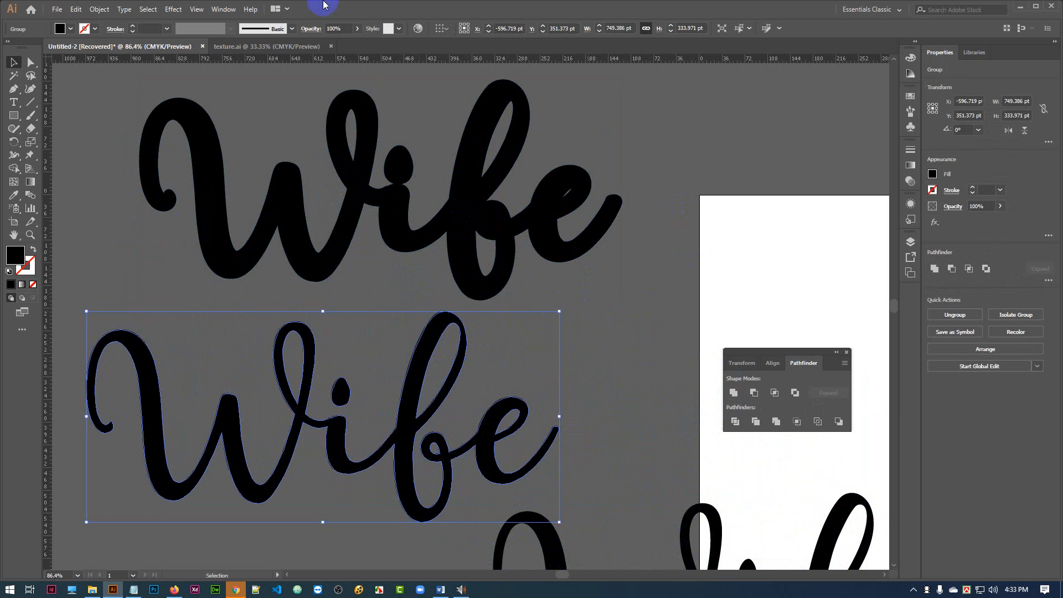
# Offset the paths of the lower Wife lettering by 5 pt with round joins and the preview on.
pyautogui.click(99, 9)
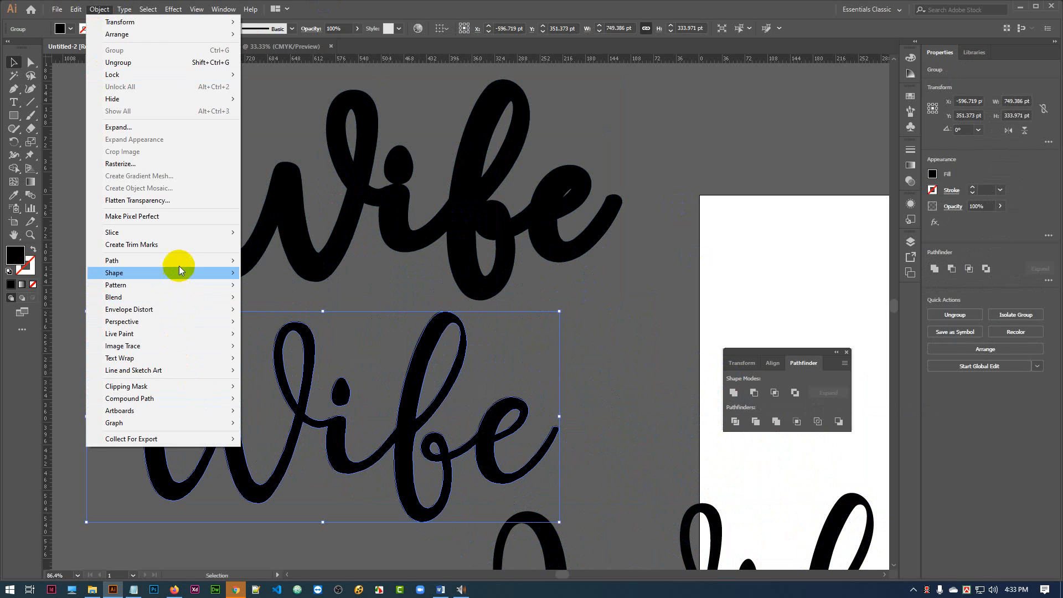
pyautogui.moveTo(184, 271)
pyautogui.click(277, 301)
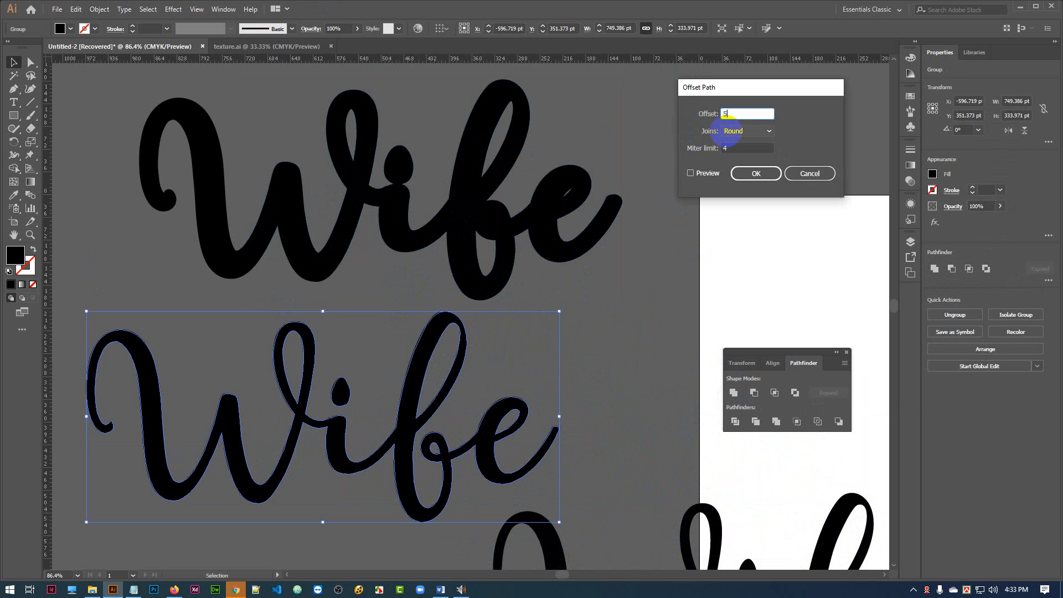
pyautogui.click(690, 173)
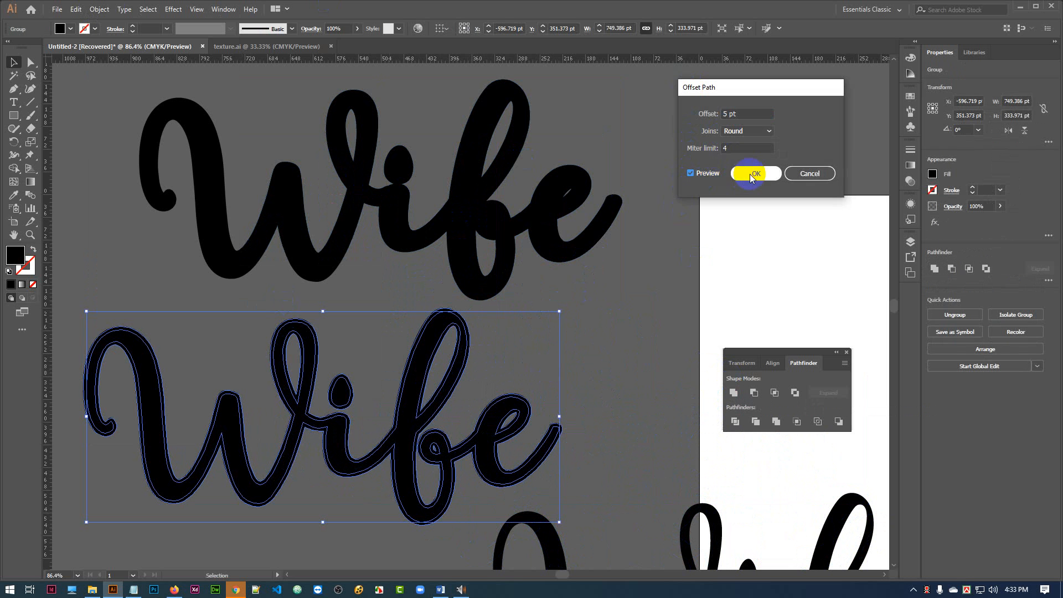
pyautogui.click(753, 175)
# Unite the lower Wife lettering with its 5 pt offset path into one shape.
pyautogui.click(570, 325)
pyautogui.moveTo(184, 329); pyautogui.dragTo(493, 438)
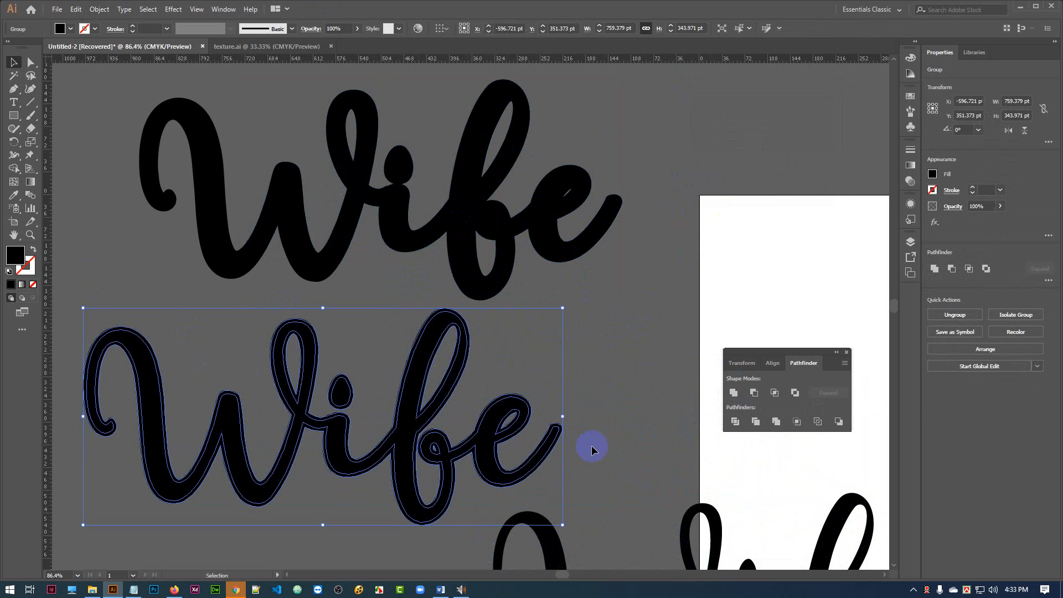
pyautogui.click(650, 342)
# Make the lower and upper thick Wife letterings each a compound path.
pyautogui.click(419, 382)
pyautogui.press('a')
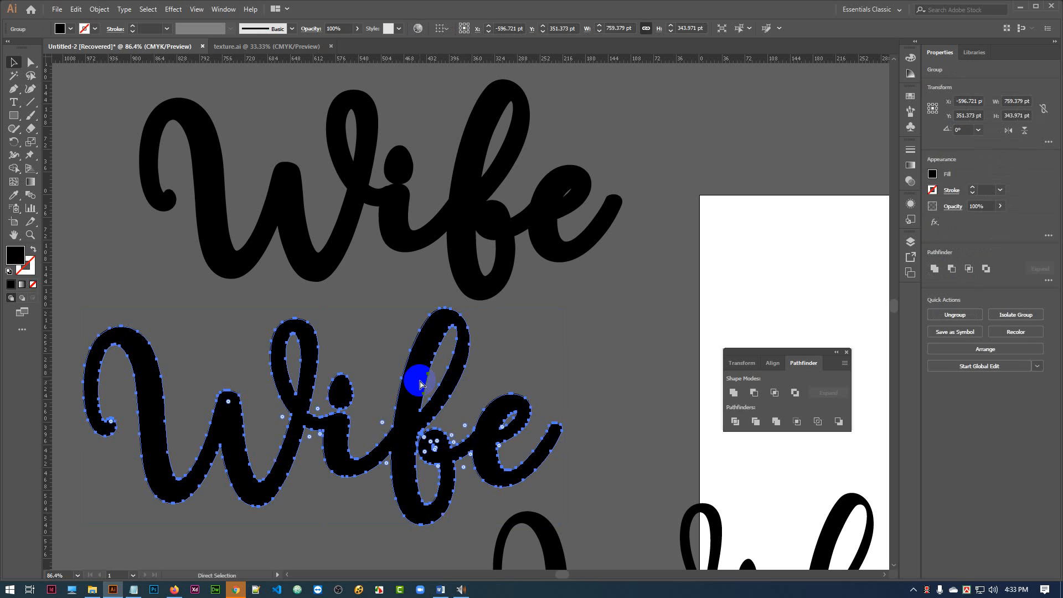
pyautogui.press('v')
pyautogui.click(469, 214)
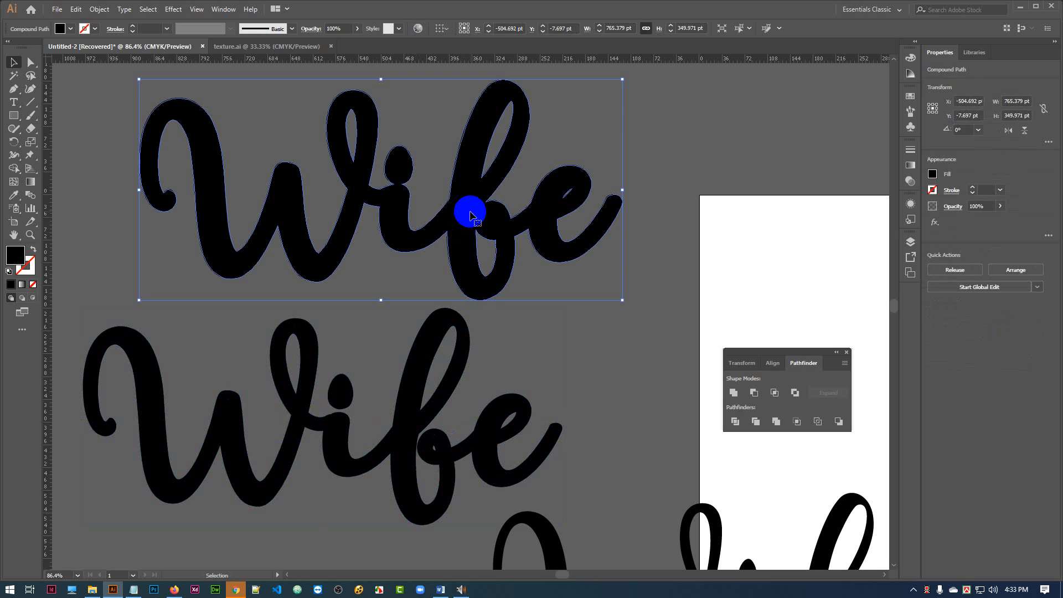
pyautogui.press('a')
pyautogui.press('v')
# Centre the two thick Wife letterings on each other horizontally and vertically, and move the stacked pair up the canvas.
pyautogui.moveTo(636, 132); pyautogui.dragTo(451, 356)
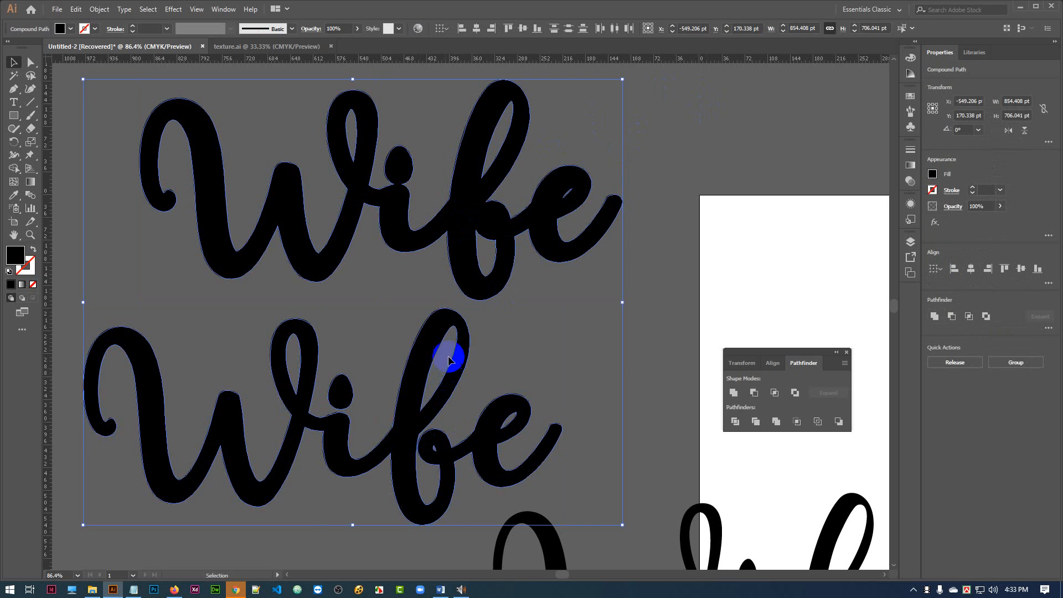
pyautogui.click(477, 29)
pyautogui.click(523, 28)
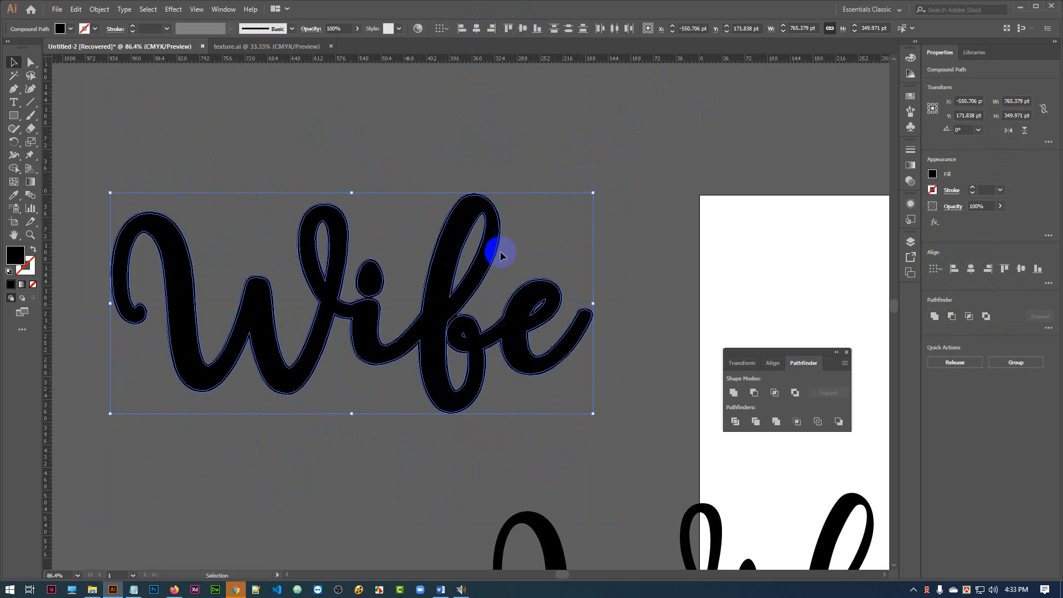
pyautogui.moveTo(441, 263); pyautogui.dragTo(454, 181)
pyautogui.click(681, 131)
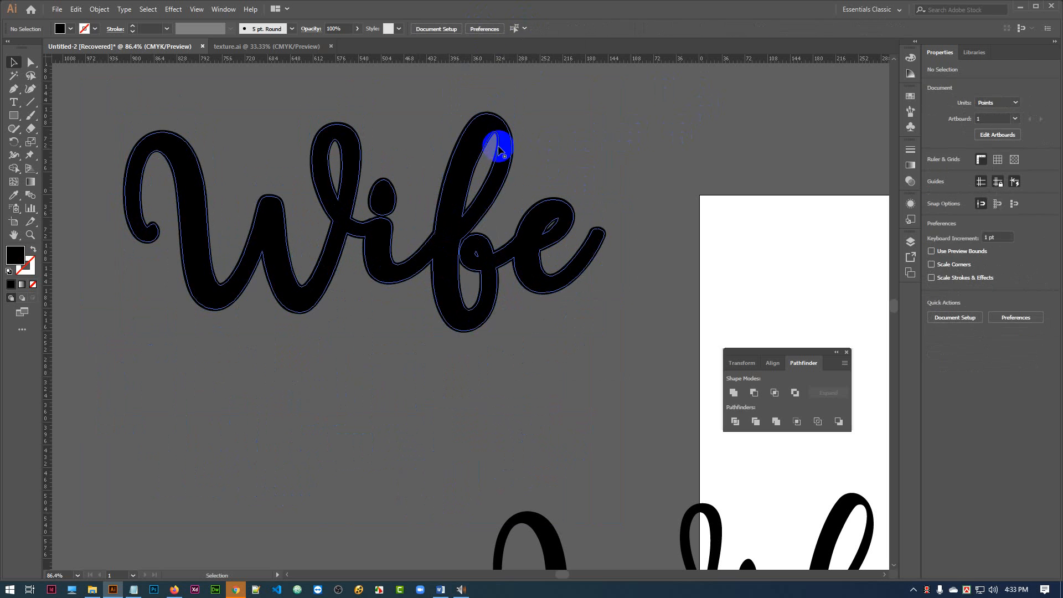
# Fill the slightly thinner, front Wife lettering of the stacked pair with dark blue.
pyautogui.click(70, 28)
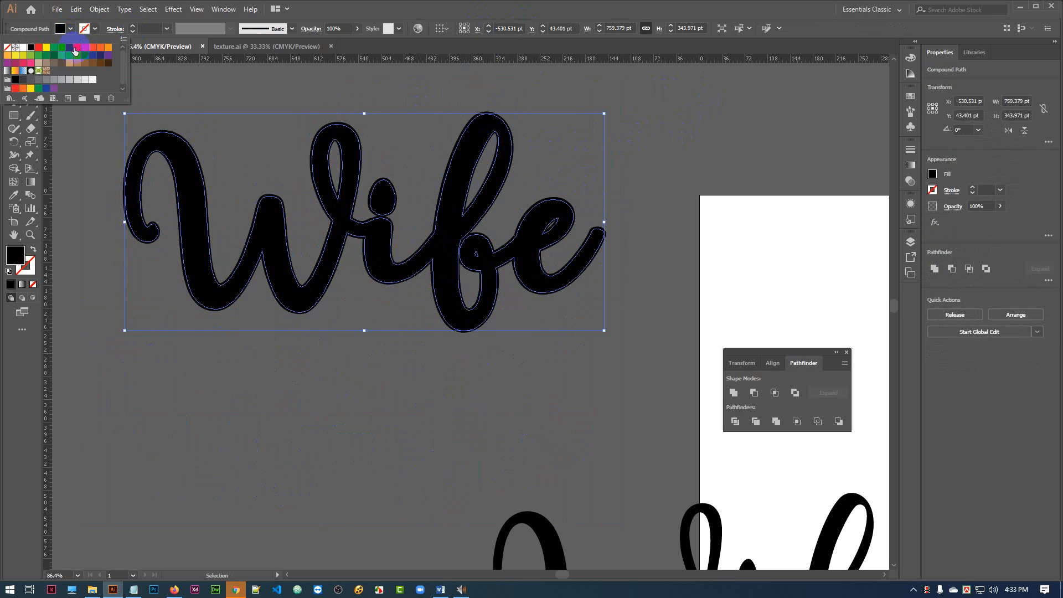
pyautogui.click(70, 49)
pyautogui.click(677, 139)
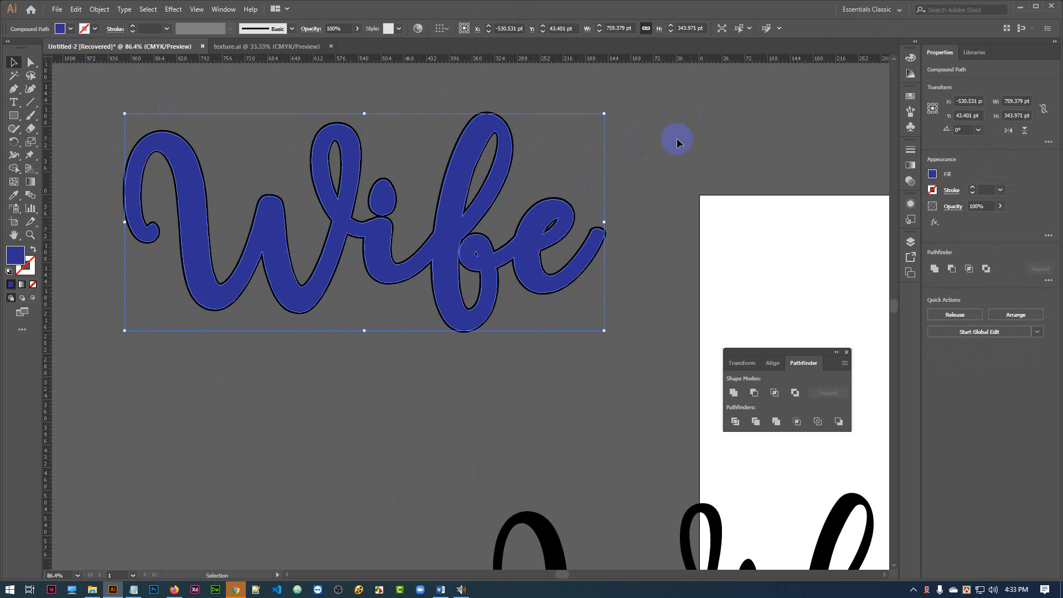
pyautogui.click(677, 137)
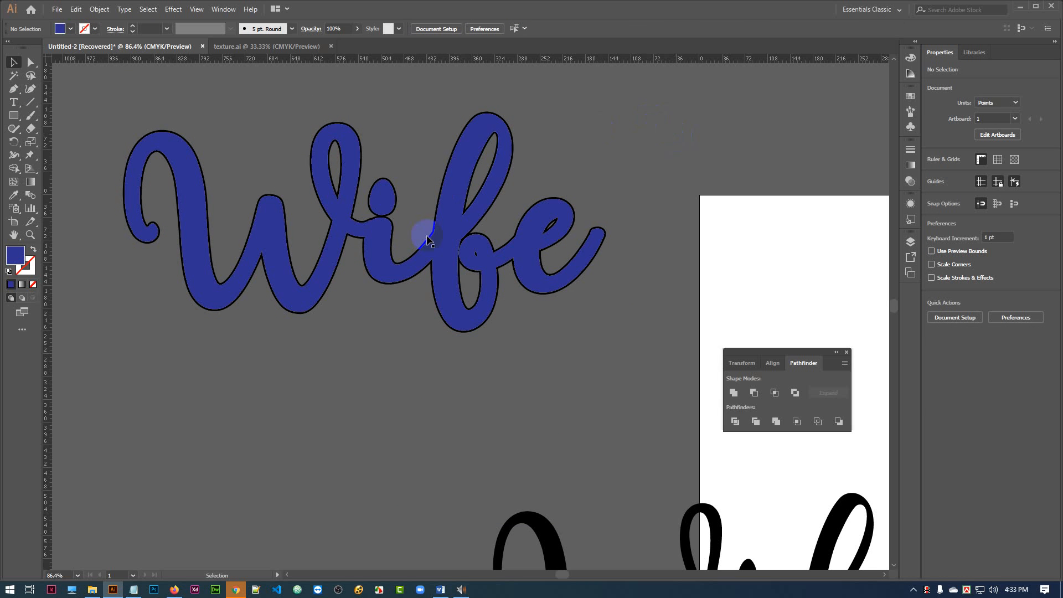
# Subtract the blue front Wife lettering from the black one behind it with Minus Front, leaving a thin outline.
pyautogui.moveTo(232, 136); pyautogui.dragTo(463, 306)
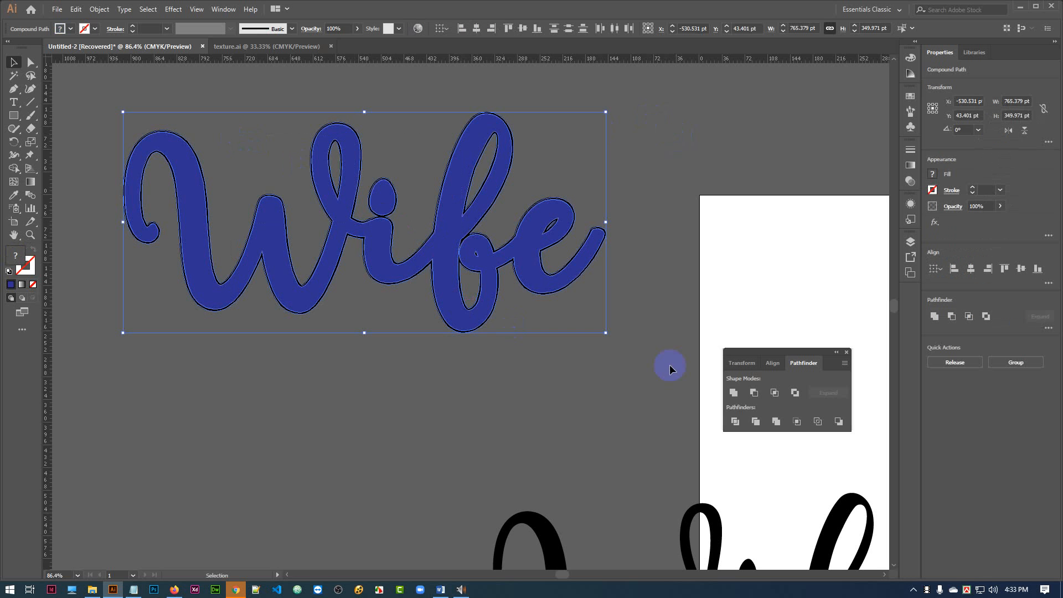
pyautogui.click(754, 392)
pyautogui.click(714, 173)
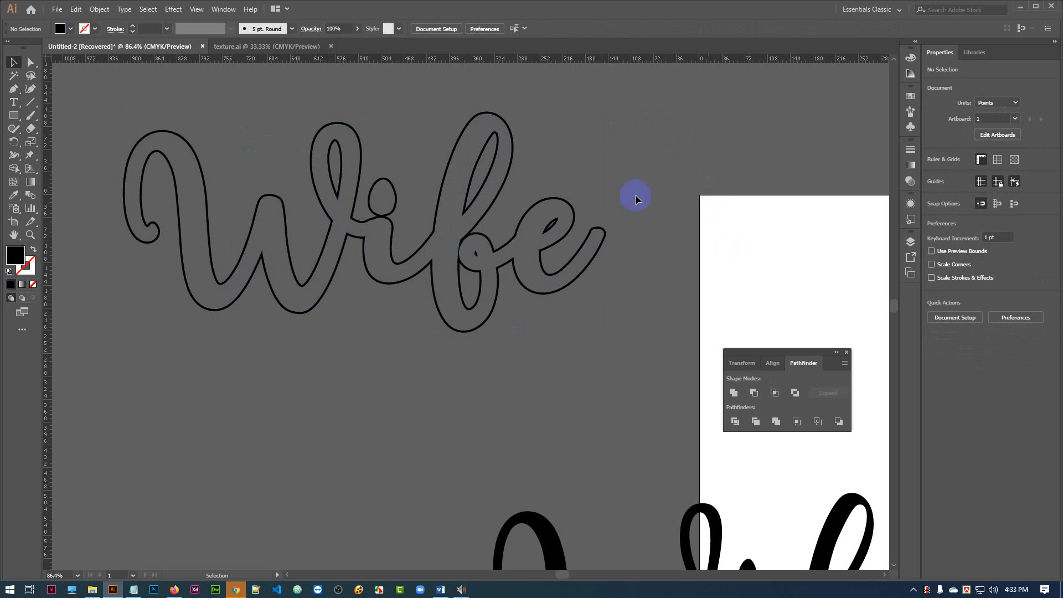
# Duplicate the thin Wife lettering and centre the copy horizontally and vertically inside the outline, using the outline as key object.
pyautogui.moveTo(553, 538); pyautogui.dragTo(215, 361)
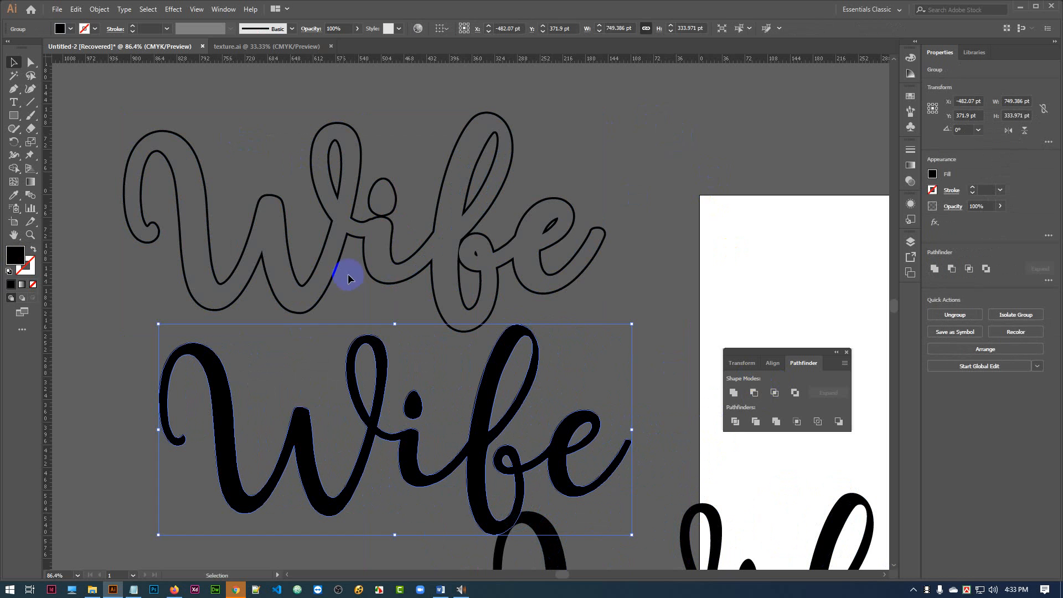
pyautogui.keyDown('shift'); pyautogui.click(410, 252); pyautogui.keyUp('shift')
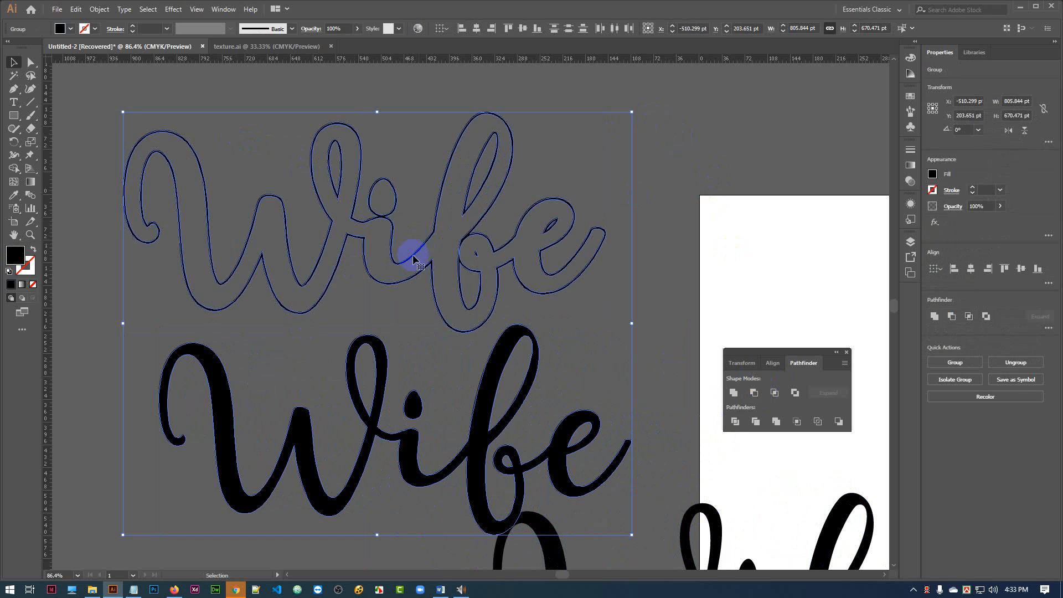
pyautogui.click(426, 247)
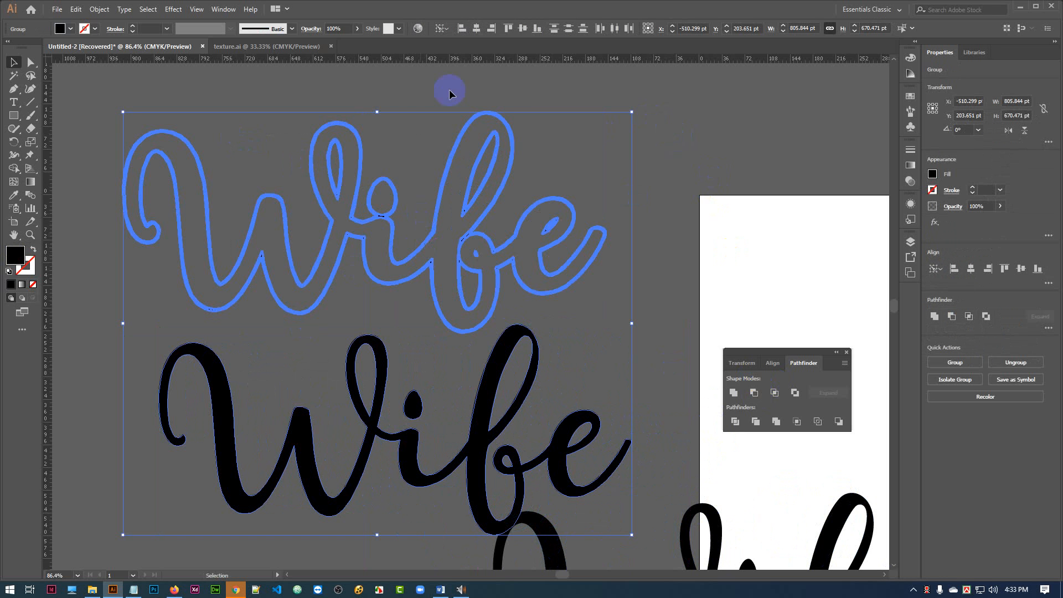
pyautogui.click(477, 29)
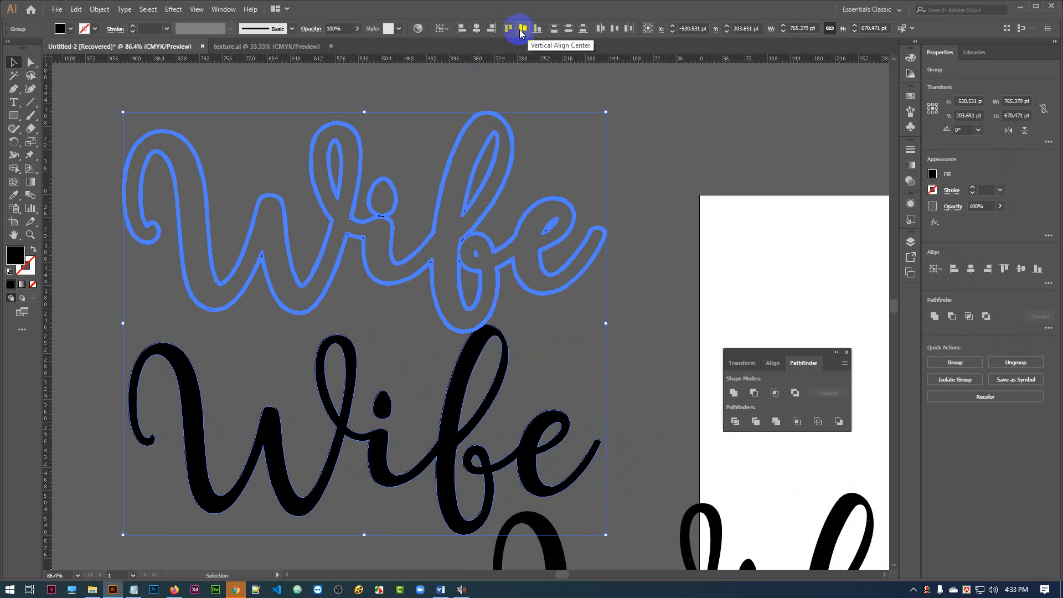
pyautogui.click(521, 29)
pyautogui.click(681, 128)
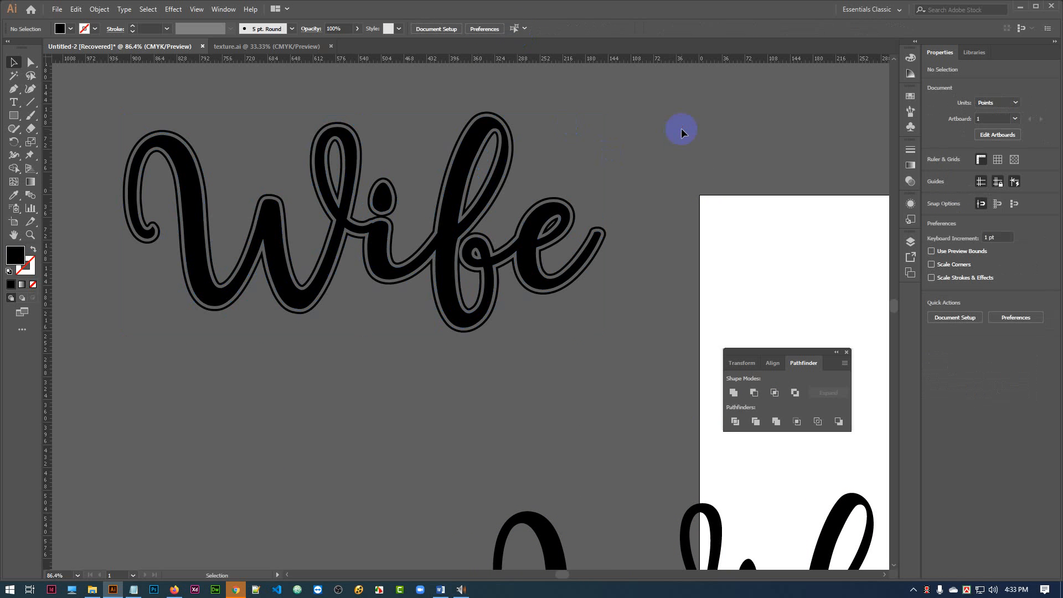
# Nudge the Wife outline up by 3 pt around the solid lettering.
pyautogui.click(465, 332)
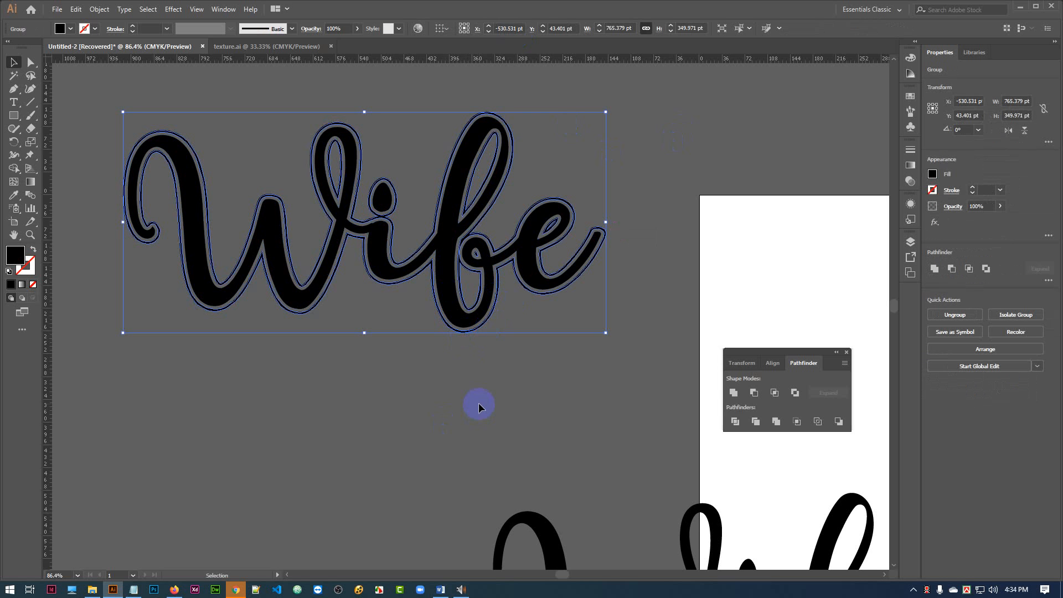
pyautogui.press('Up')
pyautogui.press('Up')
pyautogui.press('Up')
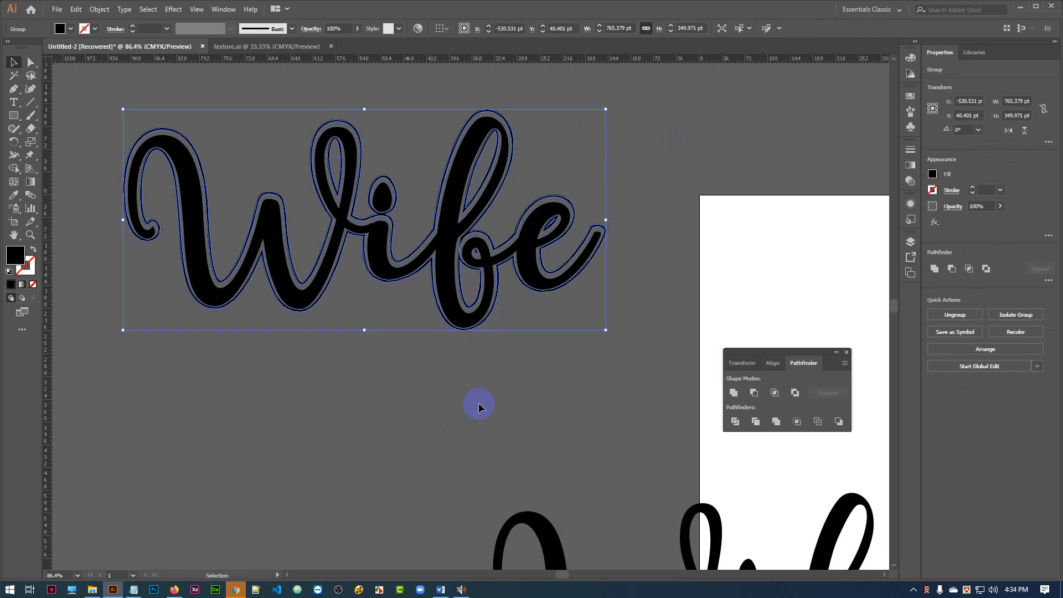
pyautogui.click(457, 432)
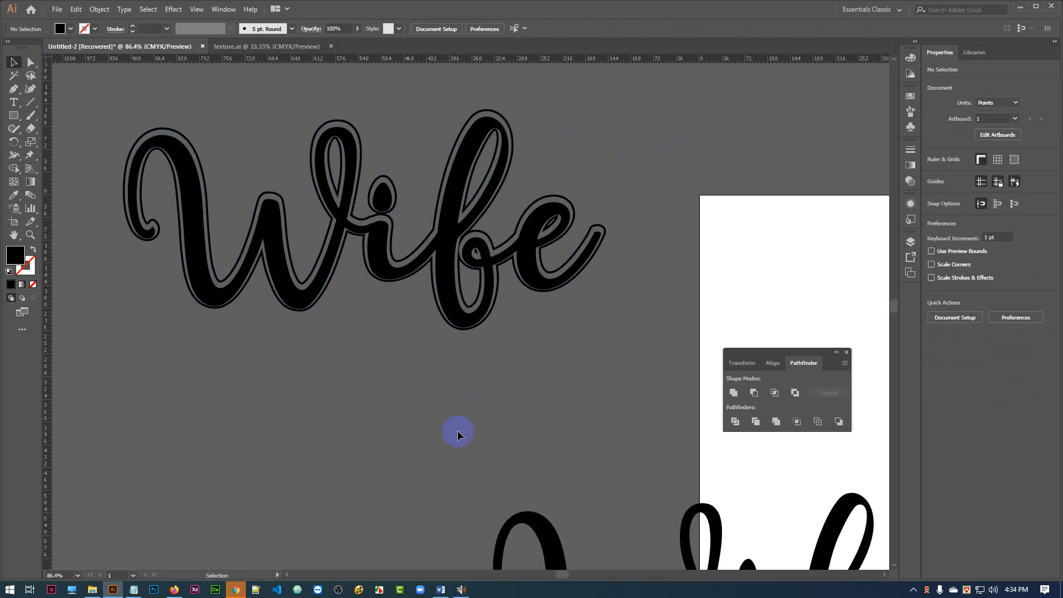
# Nudge the Wife outline down by 5 pt so it sits slightly low around the solid lettering.
pyautogui.hotkey('ctrl', 'a')
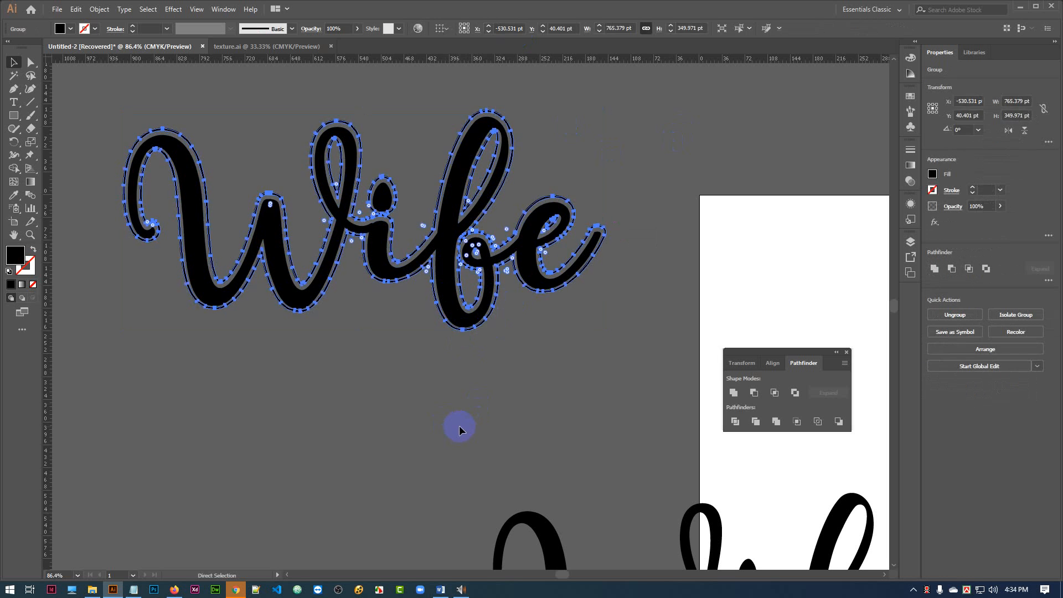
pyautogui.click(480, 380)
pyautogui.click(469, 328)
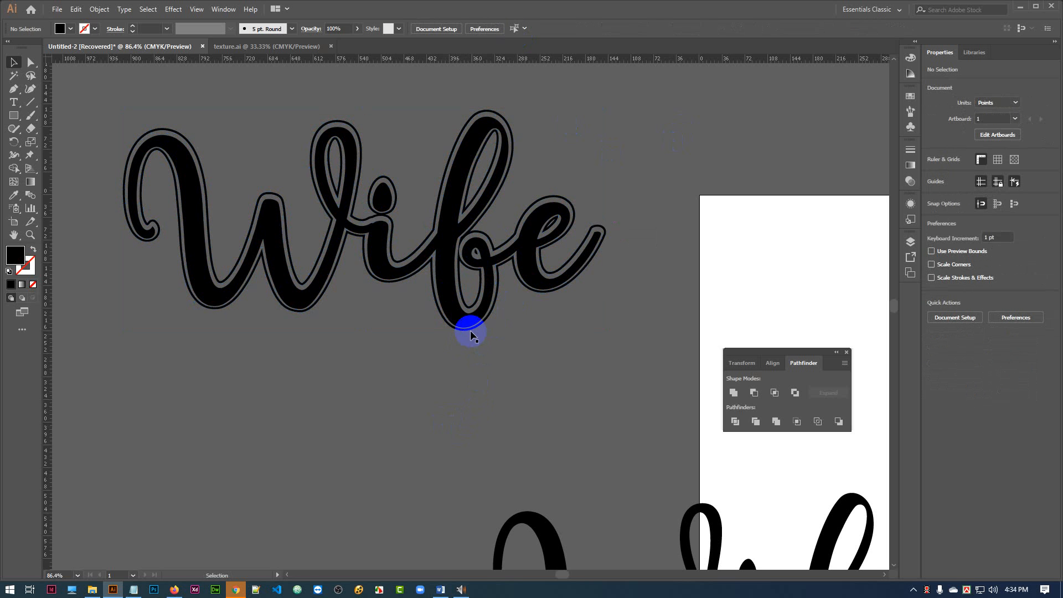
pyautogui.press('Down')
pyautogui.press('Down')
pyautogui.press('Down')
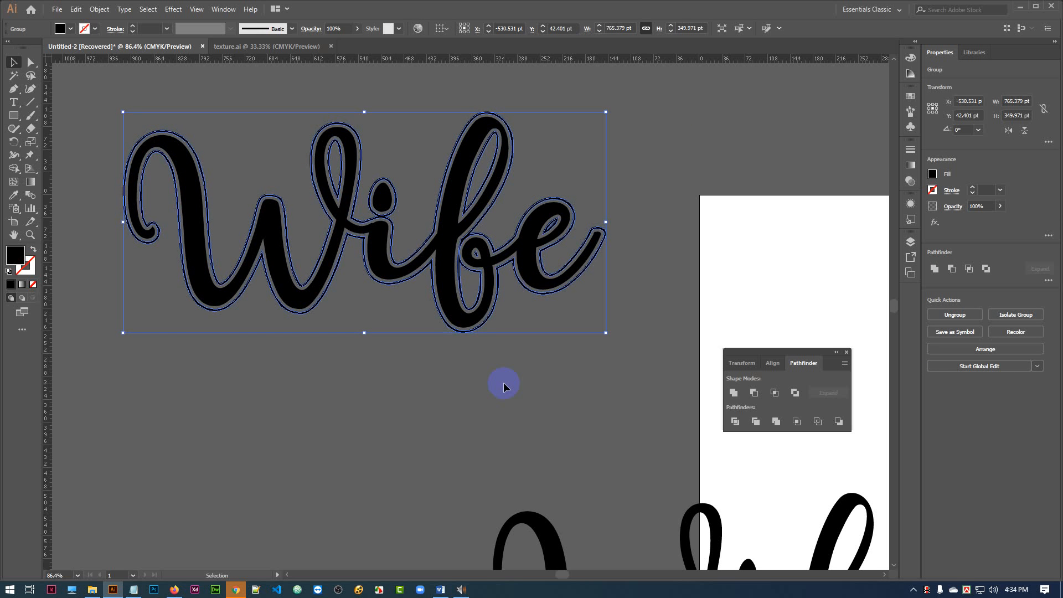
pyautogui.press('Down')
pyautogui.click(518, 397)
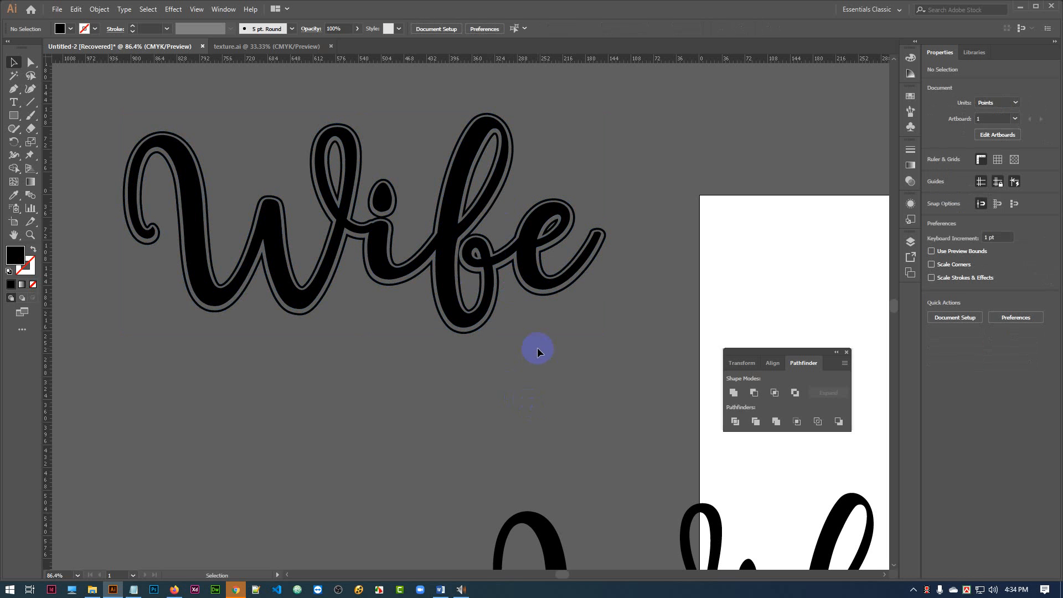
# Fill the Wife outline with white.
pyautogui.click(301, 305)
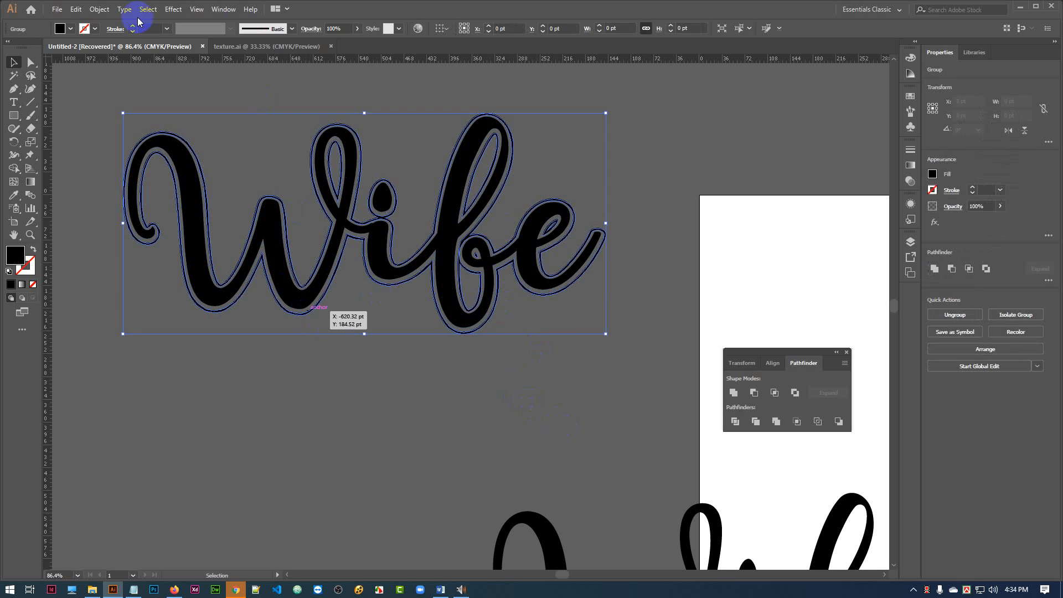
pyautogui.click(70, 28)
pyautogui.click(22, 47)
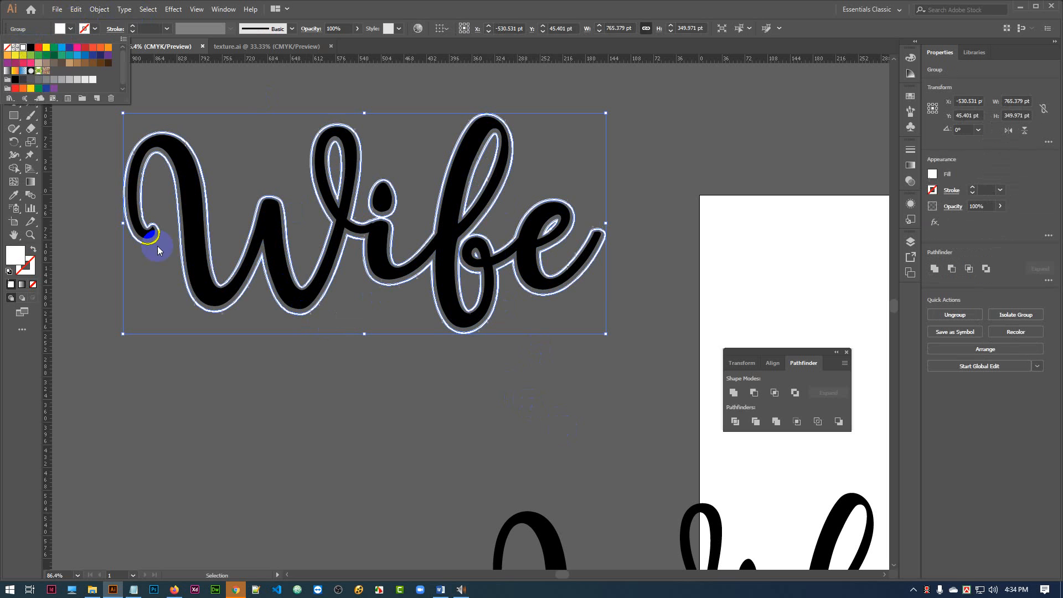
pyautogui.click(223, 400)
pyautogui.click(223, 399)
# Fill the solid Wife lettering inside the outline with bright pink.
pyautogui.click(268, 214)
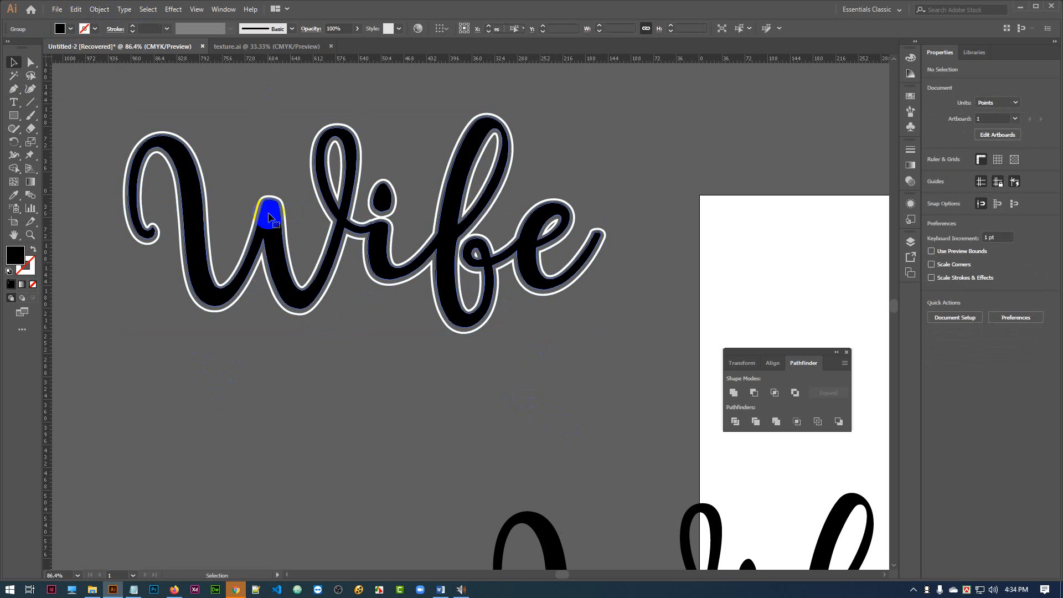
pyautogui.click(70, 29)
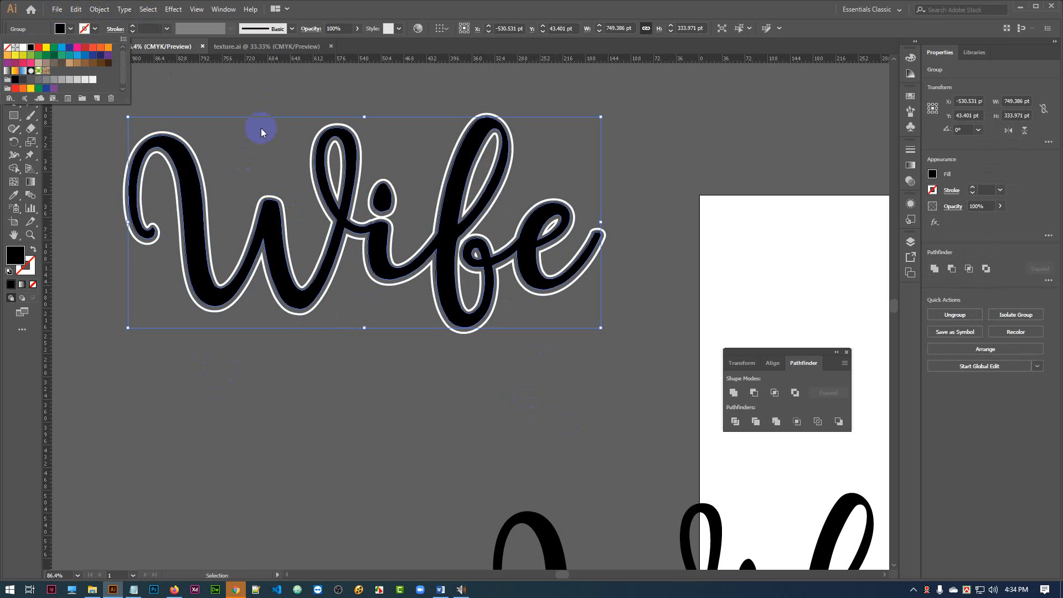
pyautogui.click(77, 48)
pyautogui.click(239, 377)
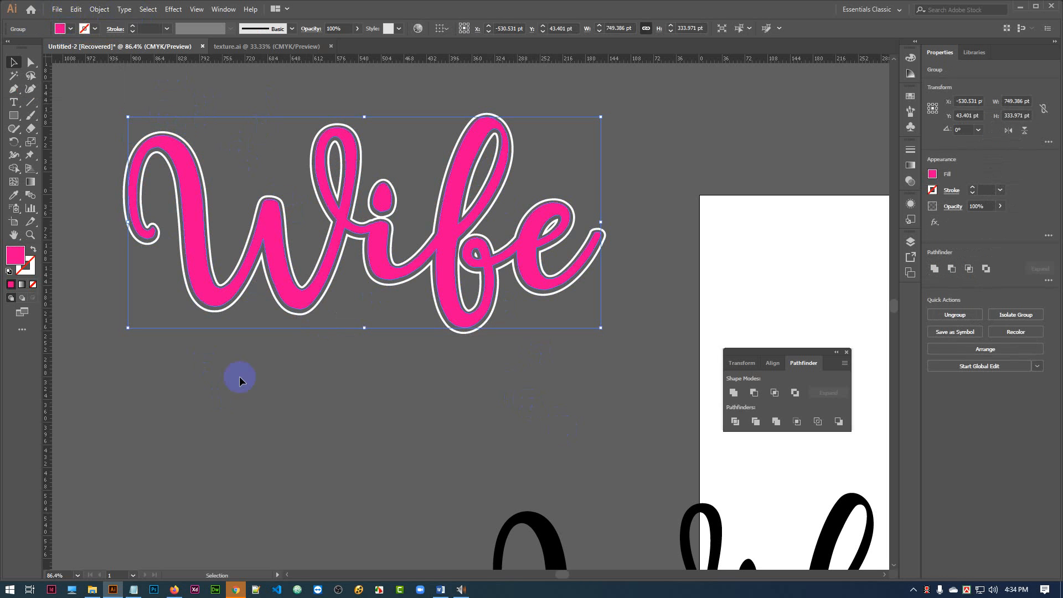
pyautogui.click(281, 464)
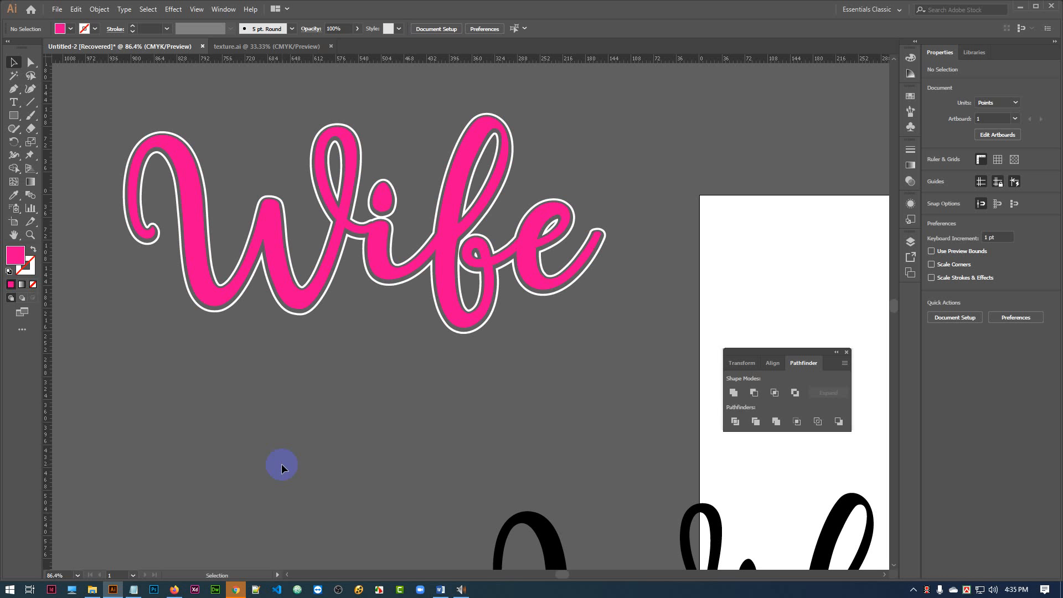
# Switch to the texture.ai document and select the green texture.
pyautogui.click(271, 46)
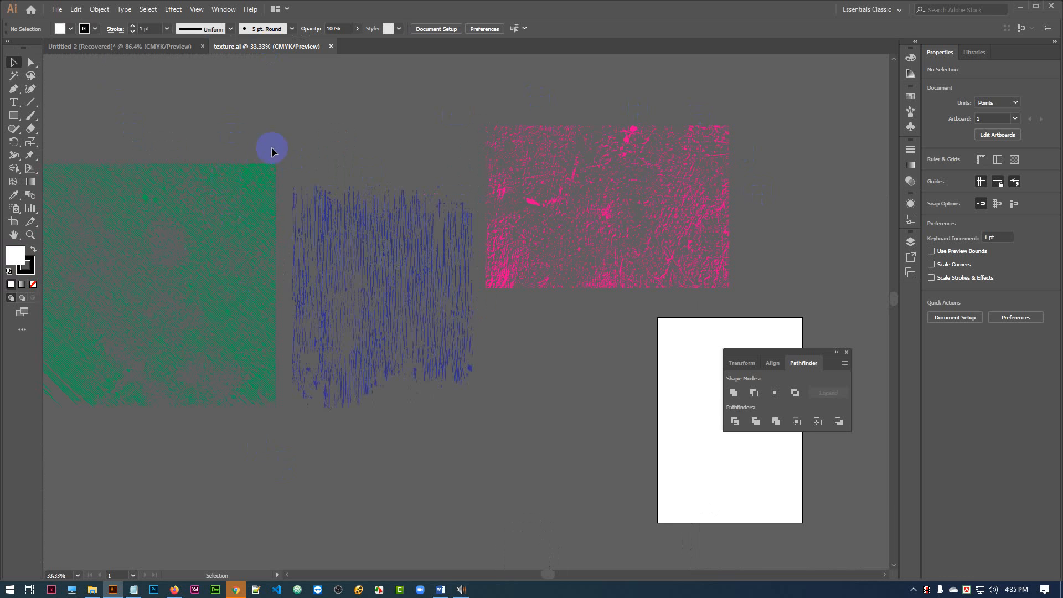
pyautogui.moveTo(323, 156); pyautogui.dragTo(430, 139)
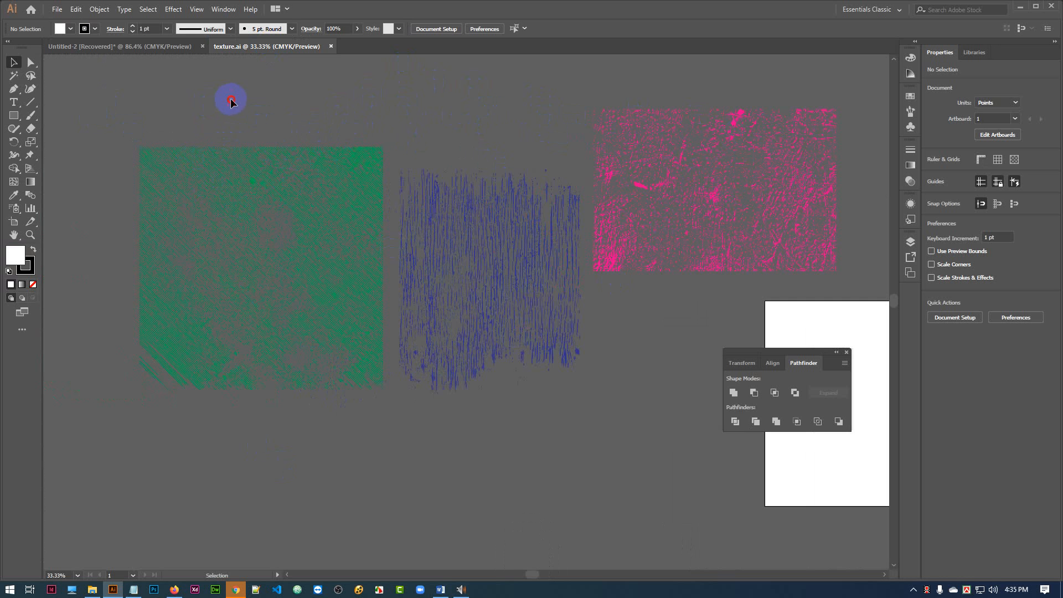
pyautogui.moveTo(209, 89); pyautogui.dragTo(456, 451)
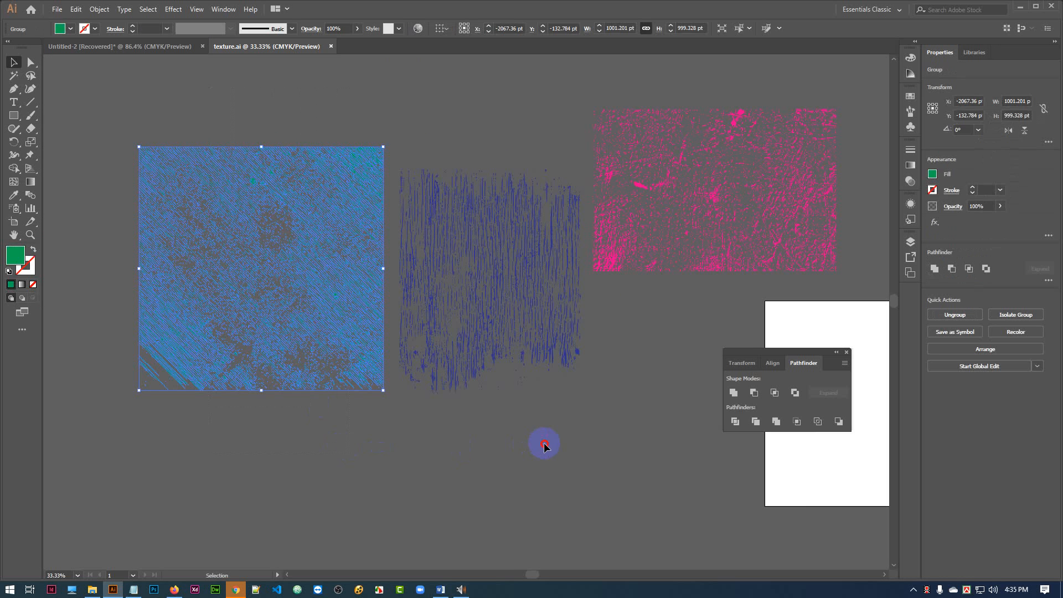
pyautogui.click(543, 441)
pyautogui.moveTo(433, 103); pyautogui.dragTo(547, 428)
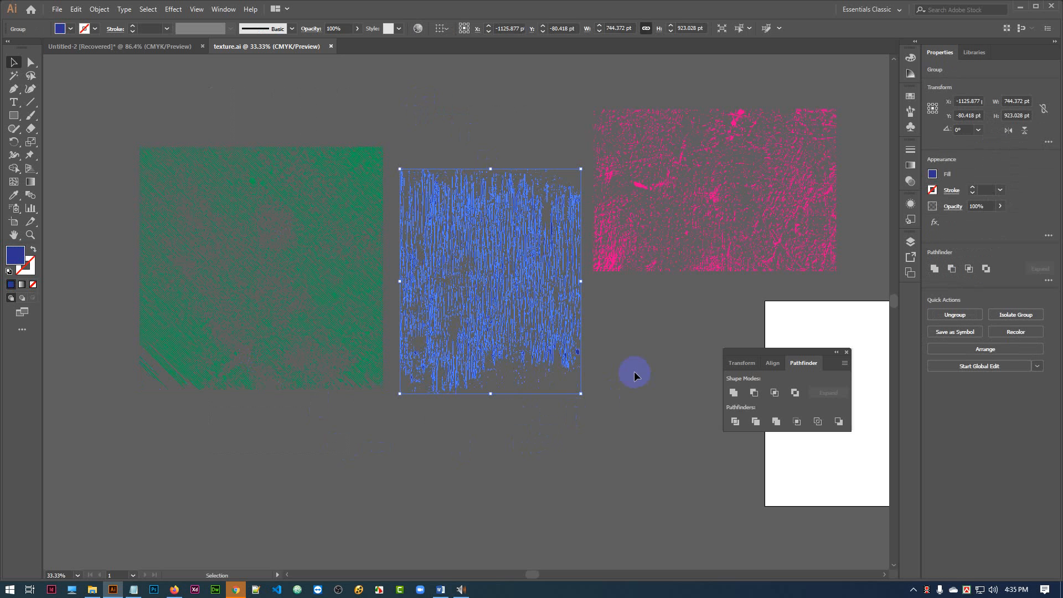
pyautogui.click(640, 327)
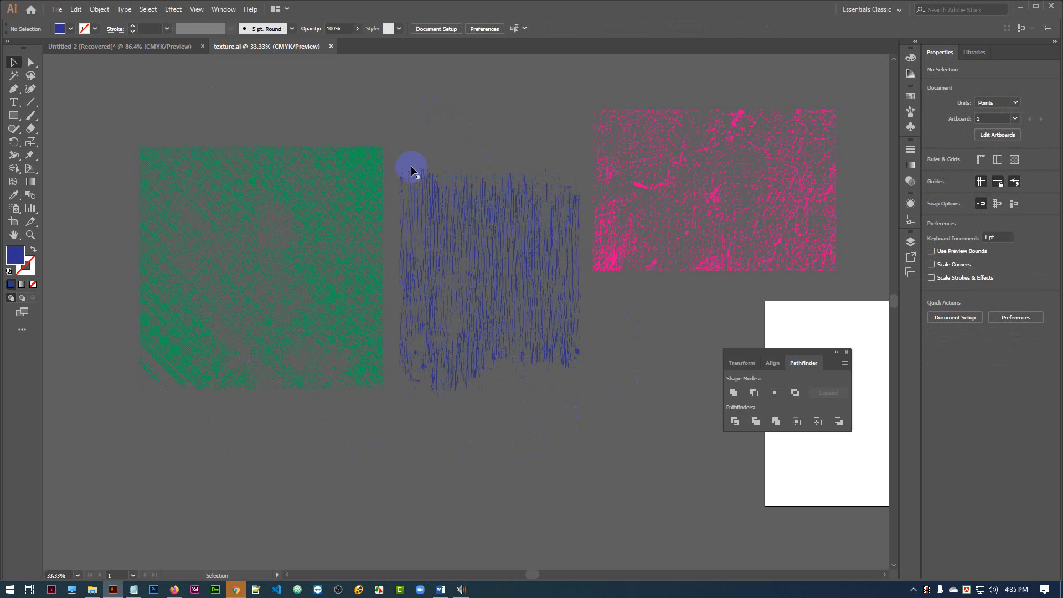
pyautogui.moveTo(170, 98); pyautogui.dragTo(310, 461)
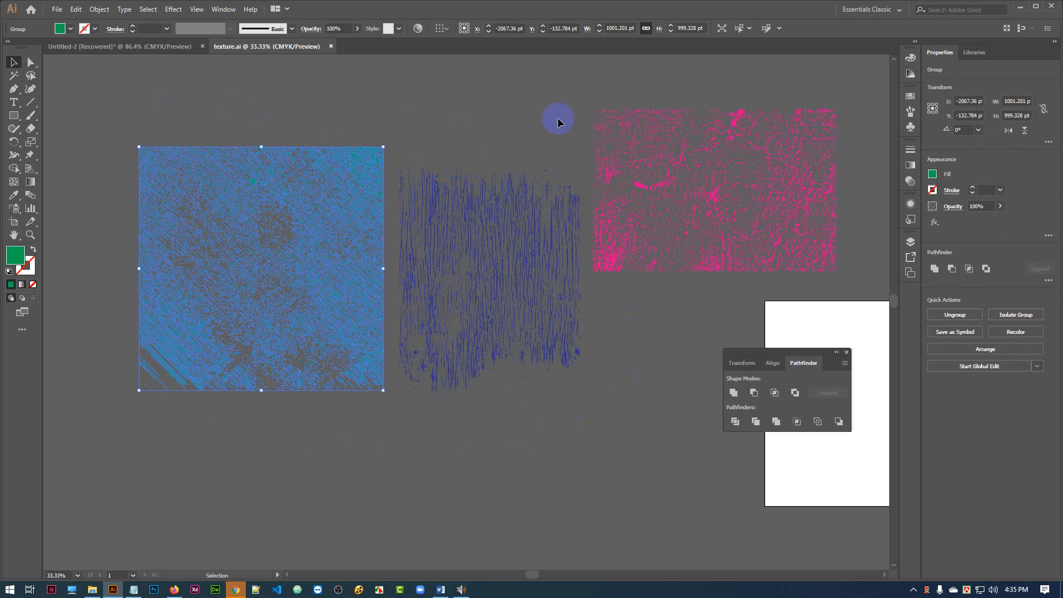
pyautogui.moveTo(406, 130); pyautogui.dragTo(536, 458)
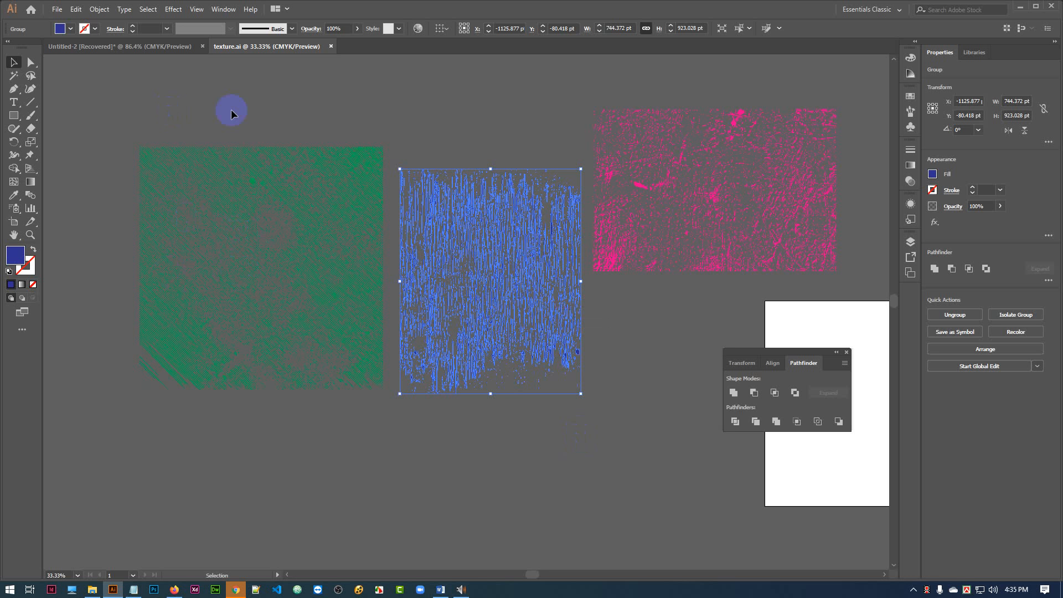
# Copy the green texture from texture.ai into the Untitled-2 document and place it just below the pink Wife lettering.
pyautogui.moveTo(276, 180); pyautogui.dragTo(485, 243)
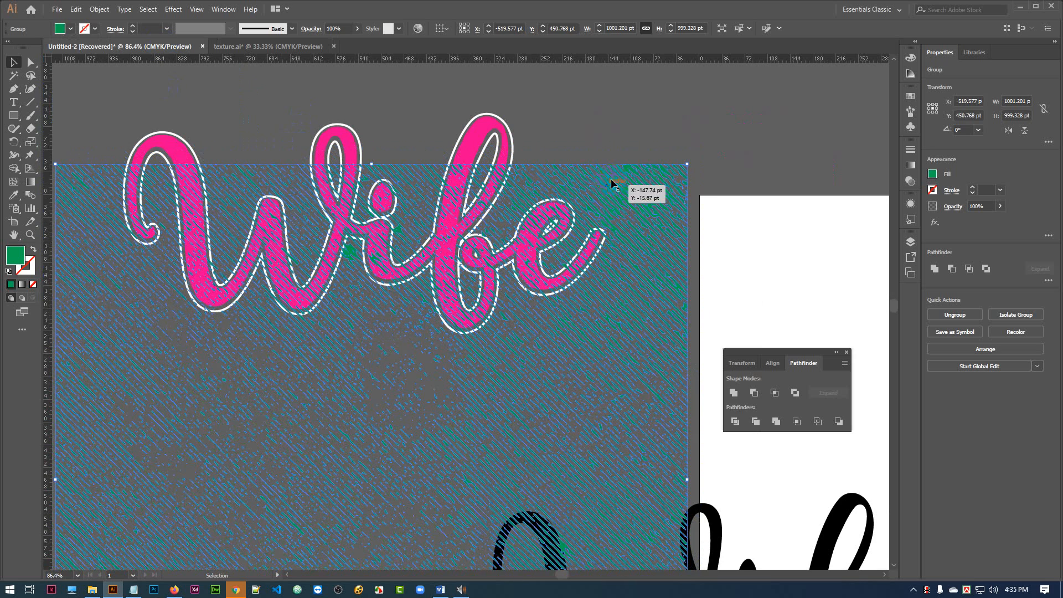
pyautogui.hotkey('ctrl', '-')
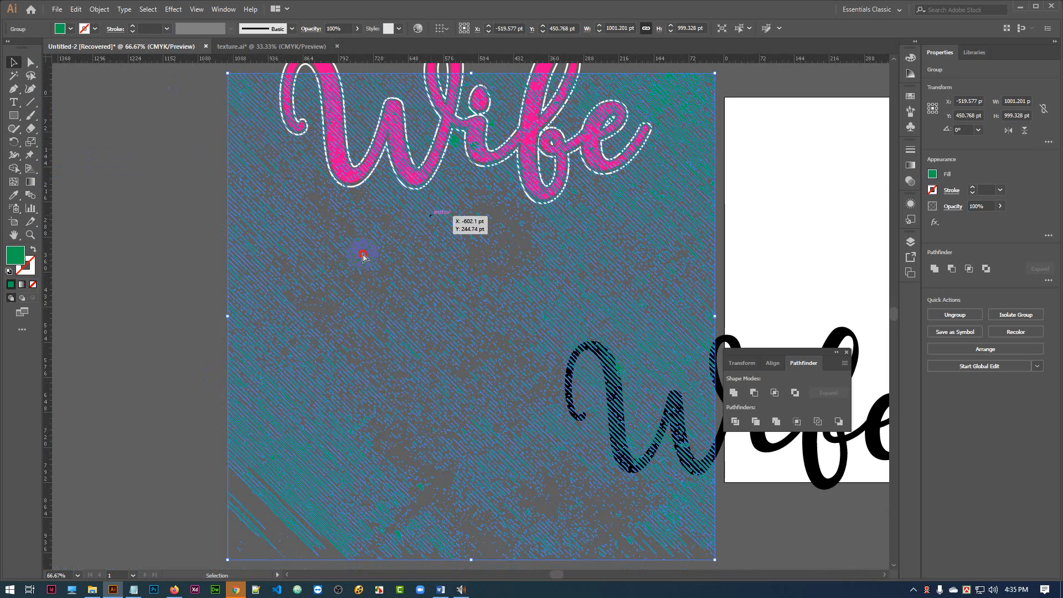
pyautogui.moveTo(431, 219); pyautogui.dragTo(297, 337)
pyautogui.moveTo(454, 241); pyautogui.dragTo(421, 260)
pyautogui.scroll(2, 626, 224)
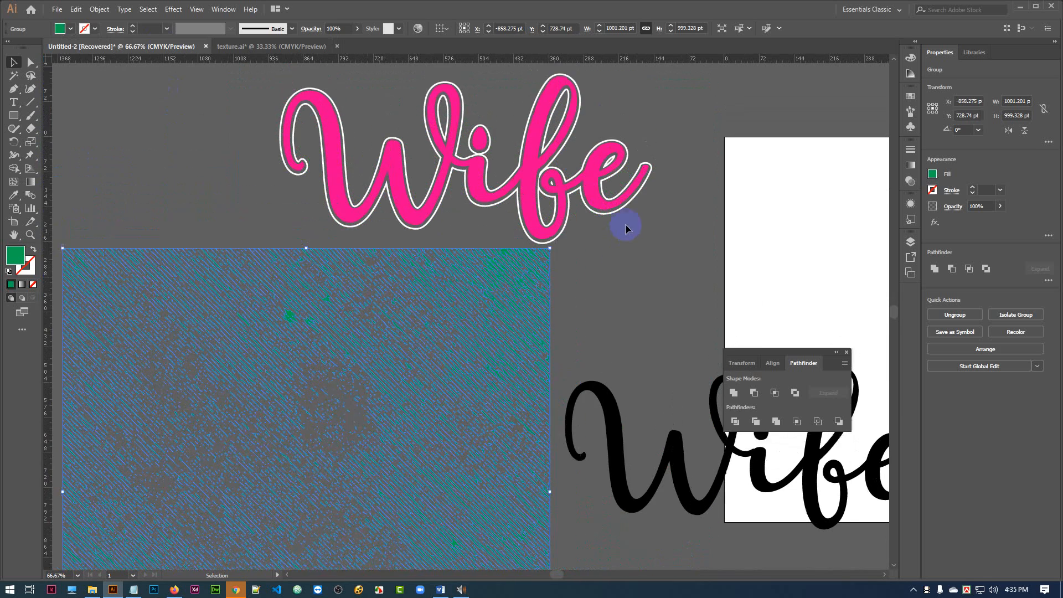
# Convert the pink Wife lettering inside the white outline into a compound path.
pyautogui.click(560, 218)
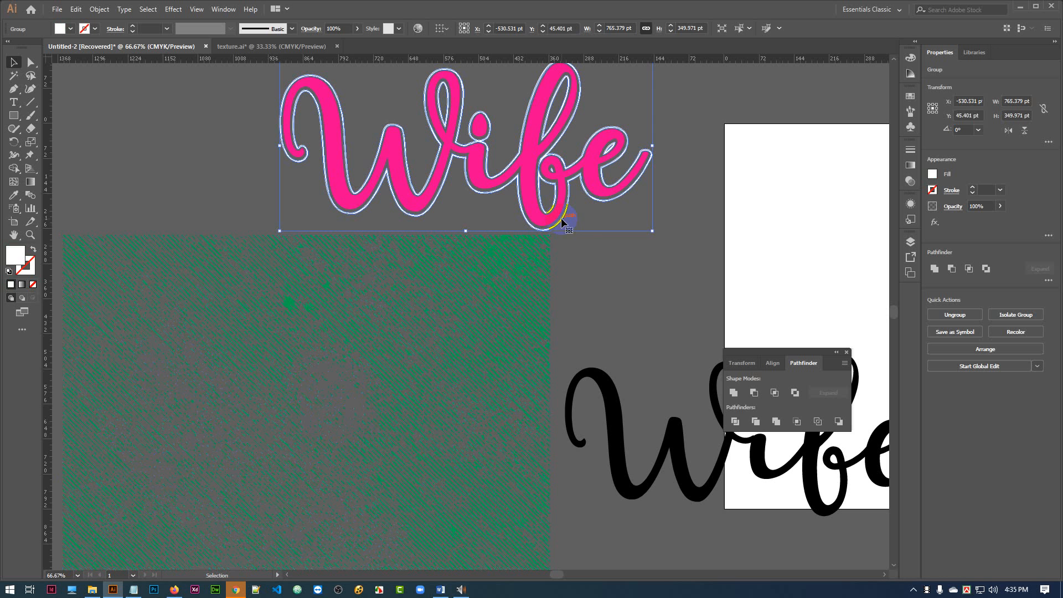
pyautogui.click(614, 277)
pyautogui.click(526, 164)
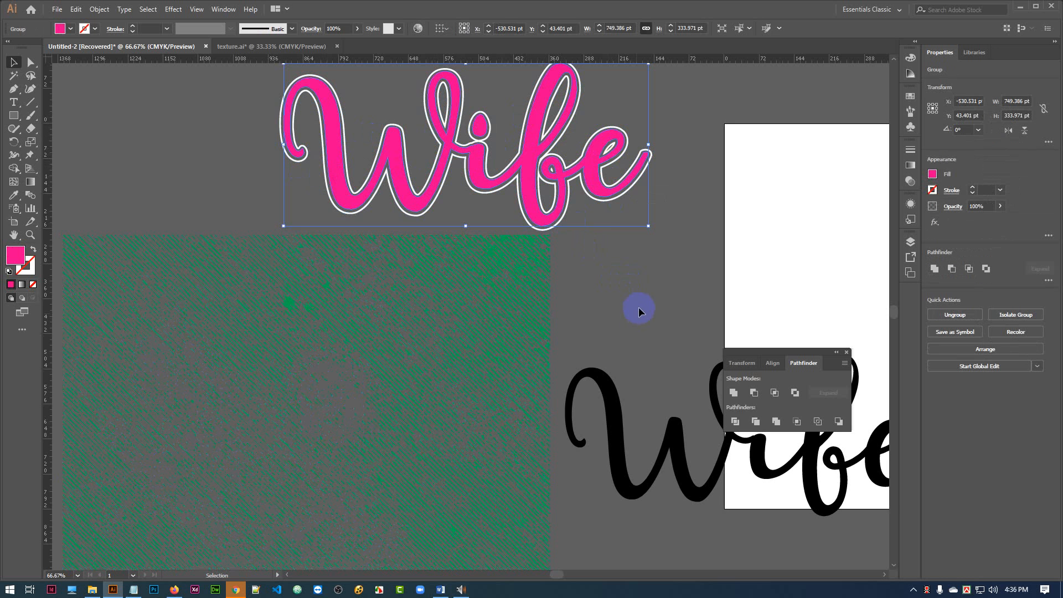
pyautogui.scroll(1, 639, 306)
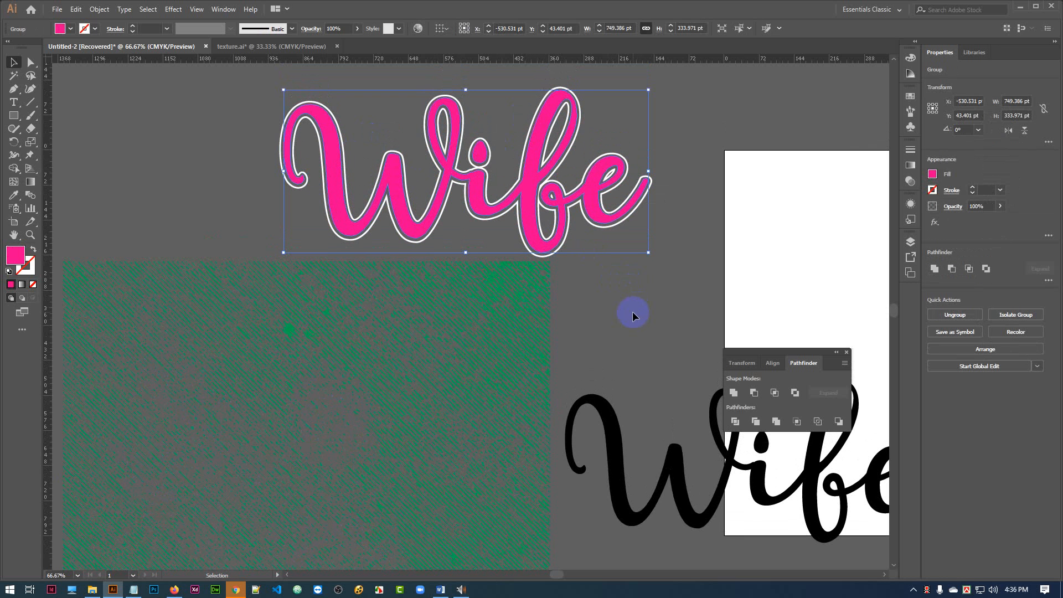
pyautogui.click(633, 311)
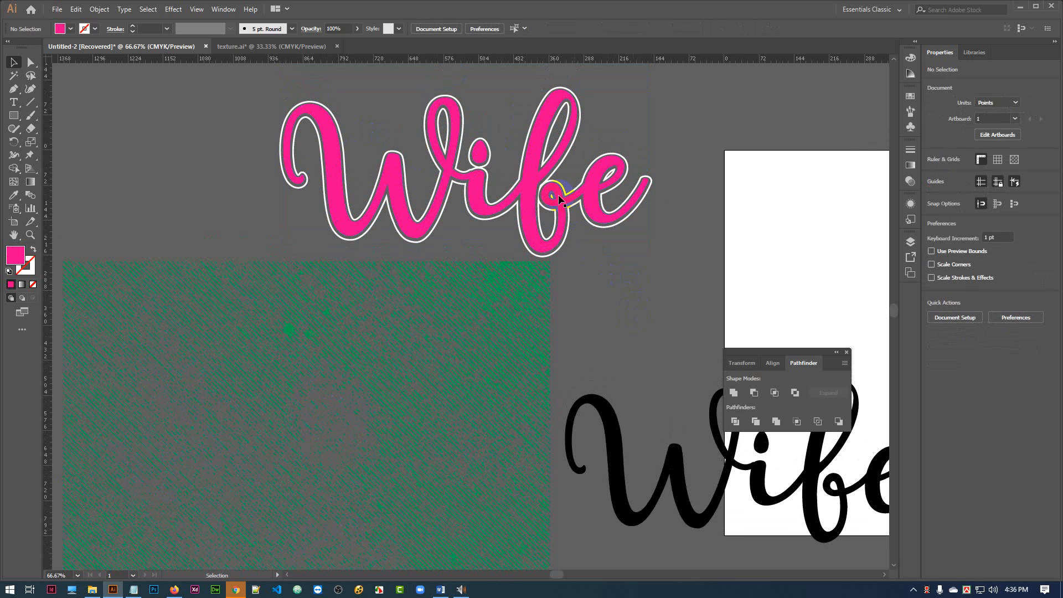
pyautogui.click(525, 176)
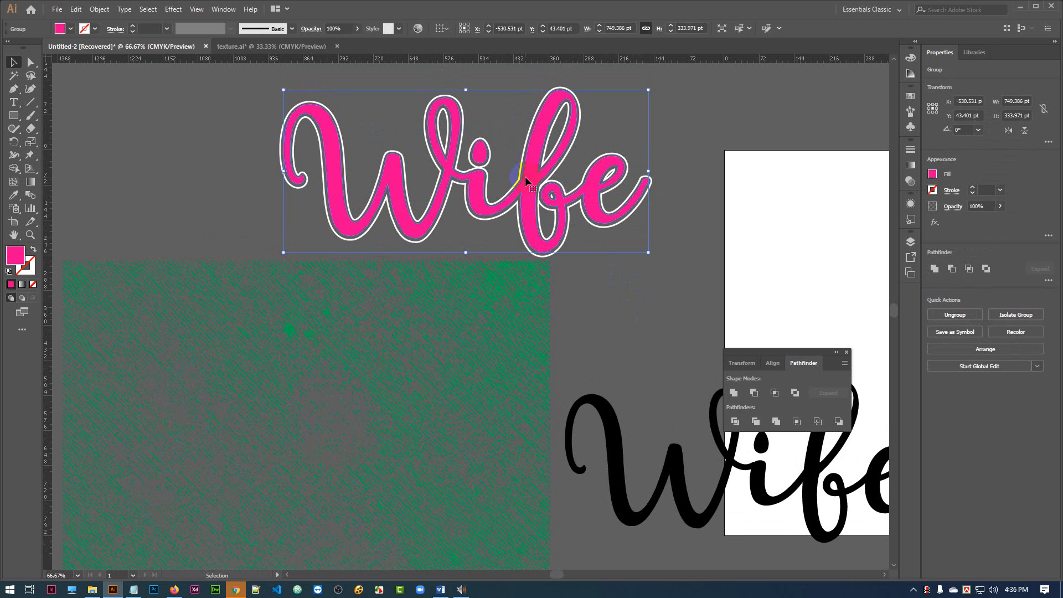
pyautogui.press('a')
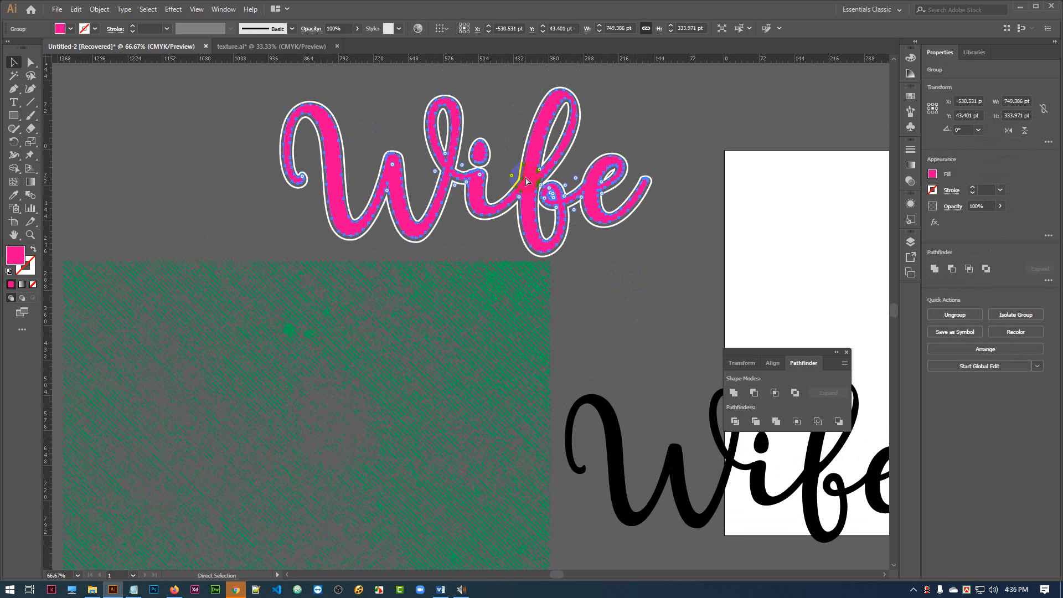
pyautogui.hotkey('ctrl', '8')
pyautogui.press('v')
pyautogui.click(634, 319)
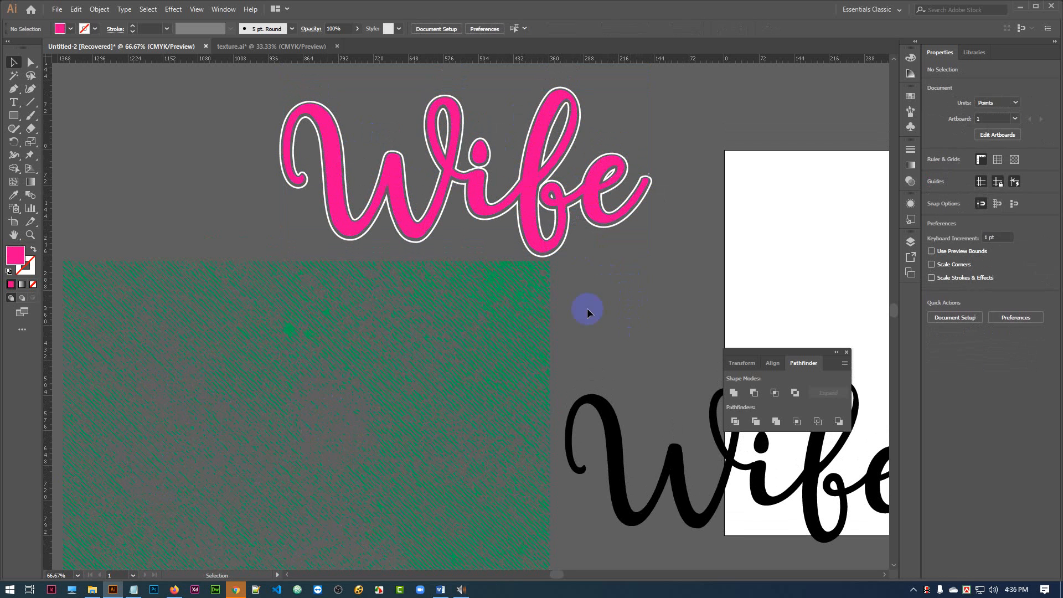
# Convert the green texture group into a compound path.
pyautogui.click(526, 291)
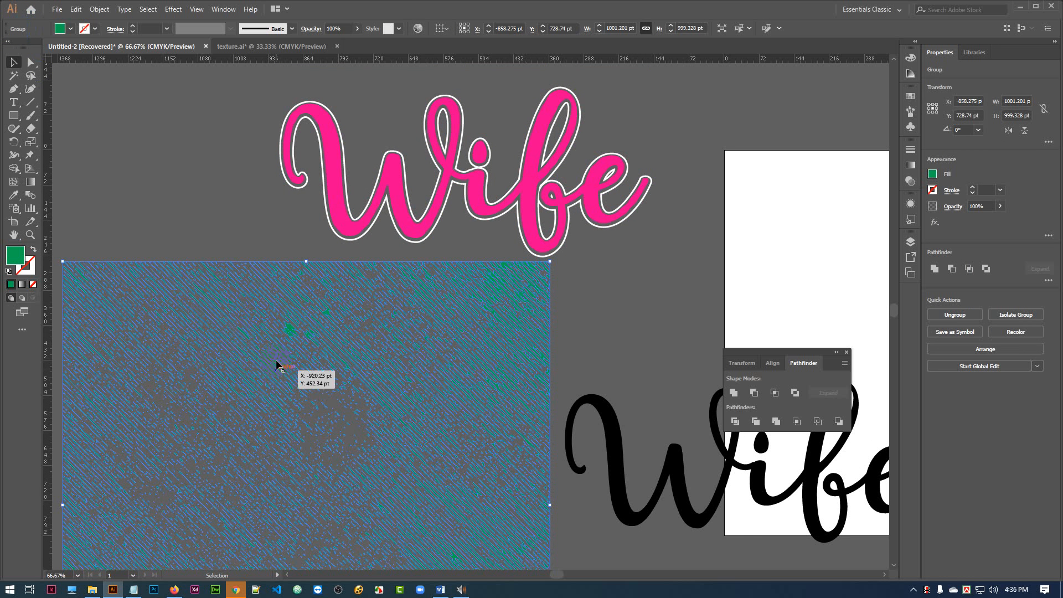
pyautogui.click(184, 220)
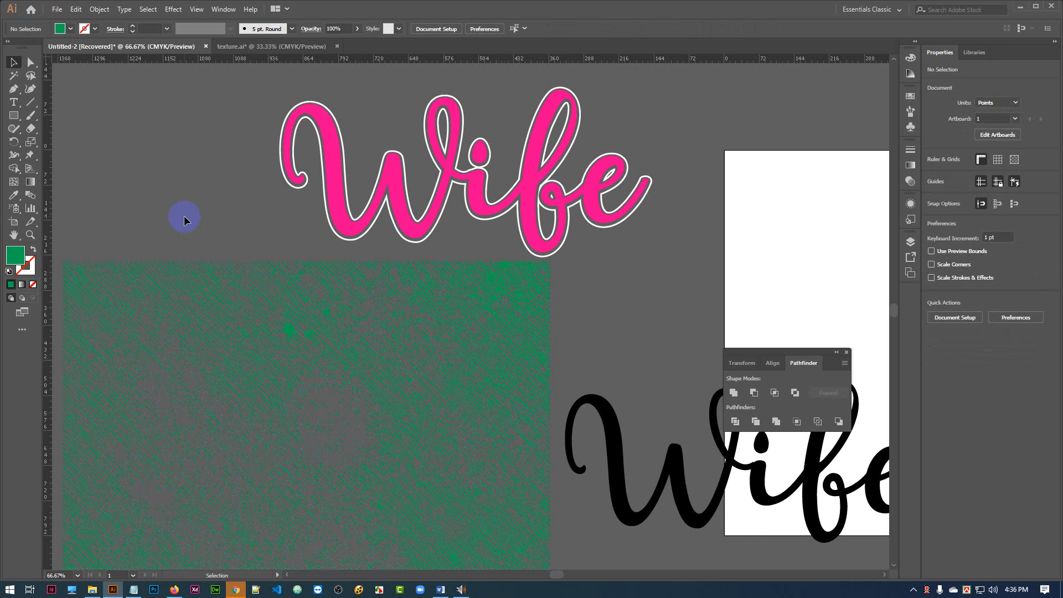
pyautogui.click(461, 316)
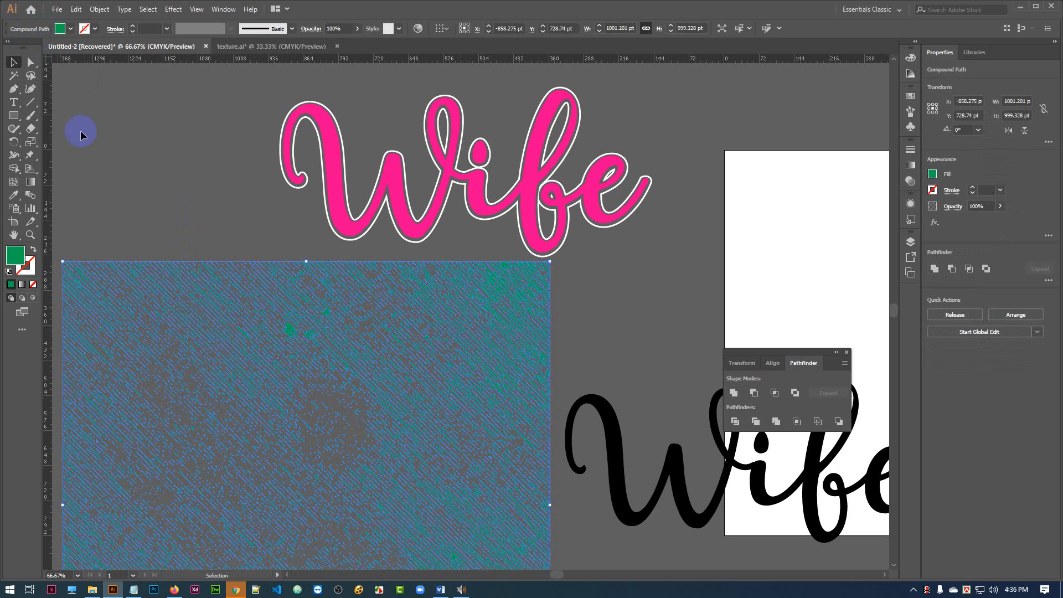
pyautogui.click(263, 333)
# Scale the green texture down proportionally from its center to about 709 pt wide.
pyautogui.click(515, 292)
pyautogui.moveTo(551, 263); pyautogui.dragTo(520, 334)
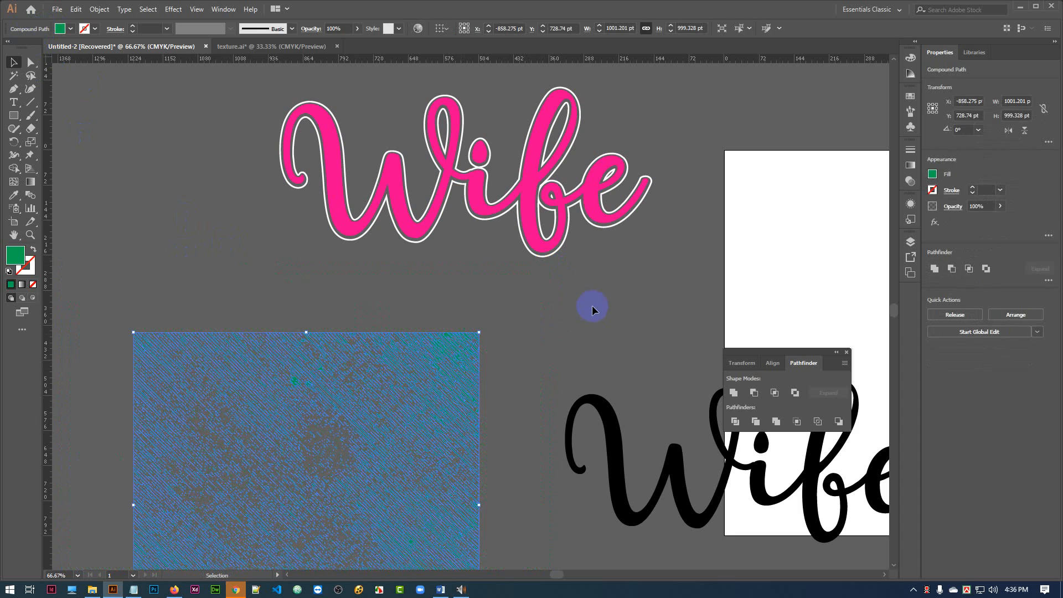
pyautogui.click(591, 304)
# Move the green texture up by about 178 pt and place a spare copy of it well to its left.
pyautogui.moveTo(351, 383); pyautogui.dragTo(355, 329)
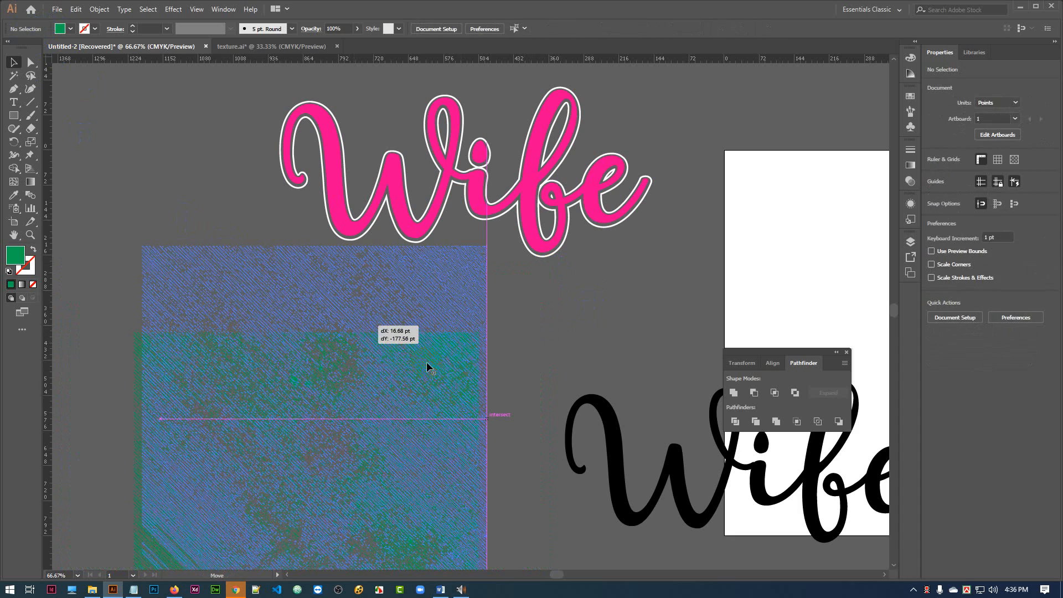
pyautogui.moveTo(358, 378); pyautogui.dragTo(666, 394)
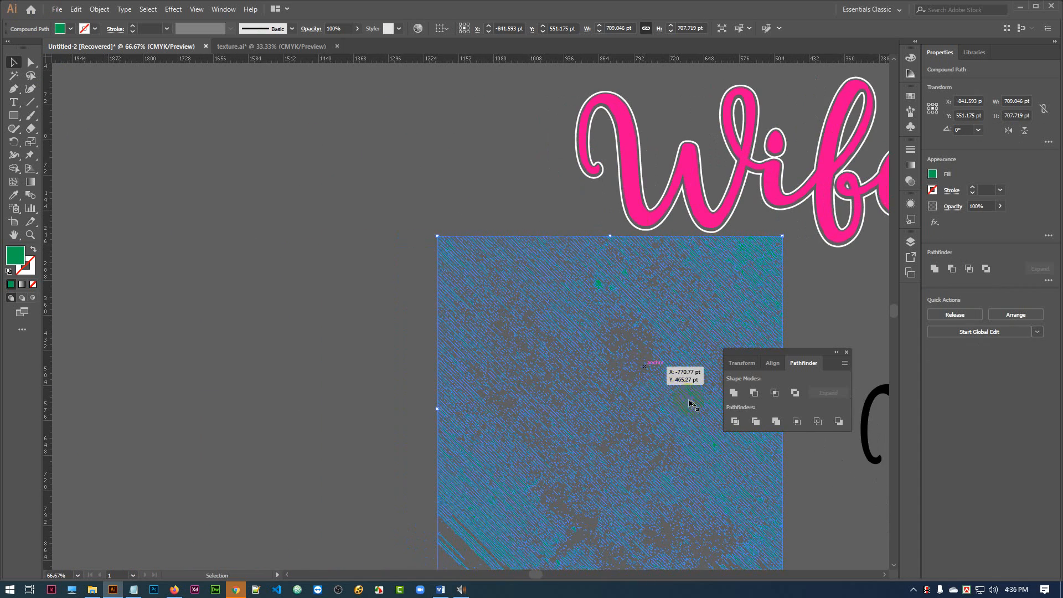
pyautogui.moveTo(614, 404); pyautogui.dragTo(221, 371)
pyautogui.click(401, 159)
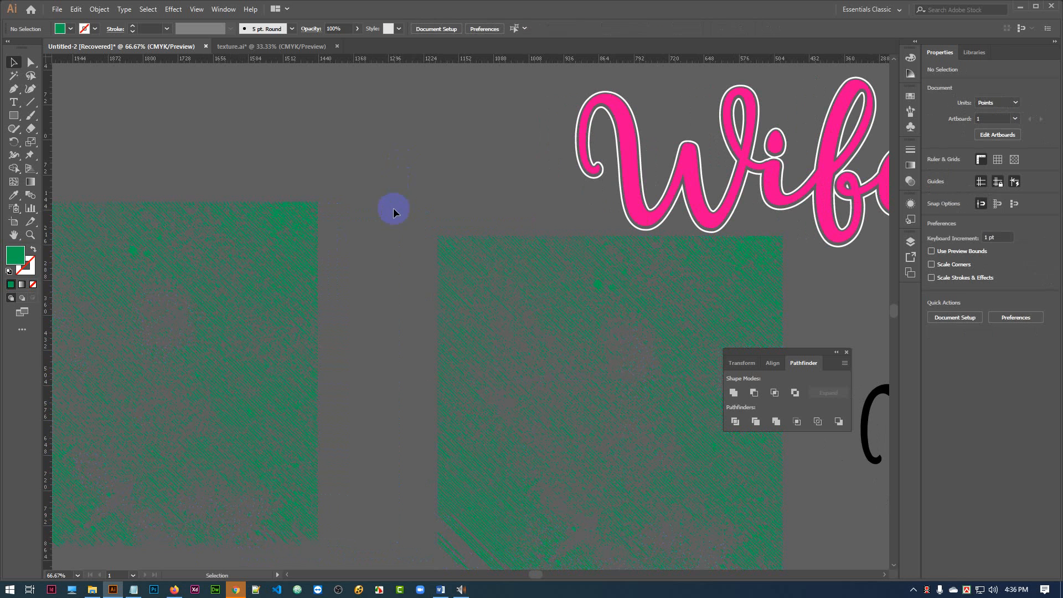
# Position the green texture over the pink Wife lettering so that it covers only the lower half of the letters.
pyautogui.moveTo(580, 185); pyautogui.dragTo(278, 221)
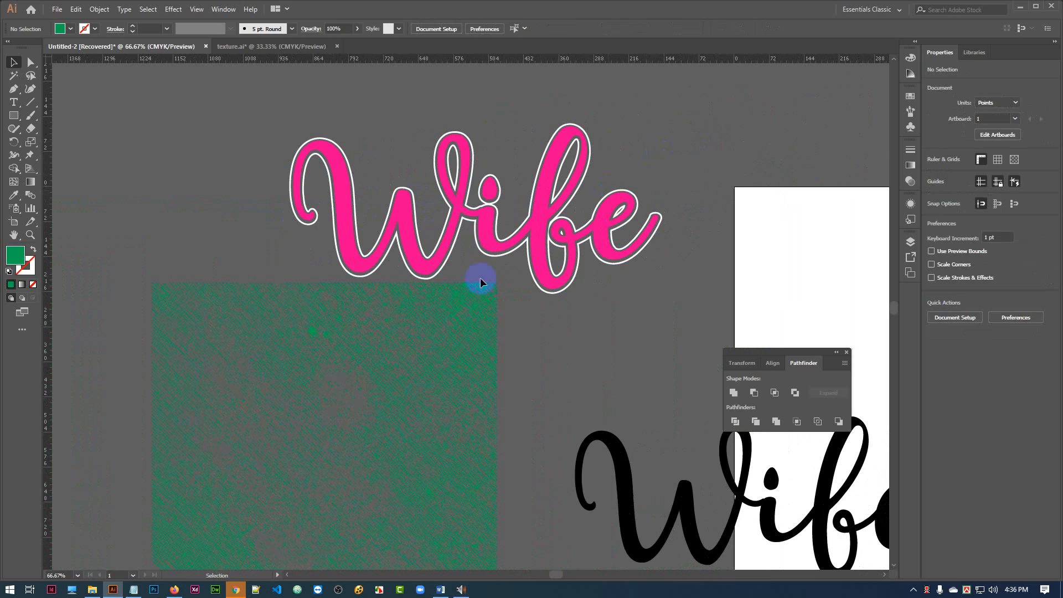
pyautogui.moveTo(482, 343); pyautogui.dragTo(603, 338)
pyautogui.moveTo(552, 292); pyautogui.dragTo(568, 190)
pyautogui.moveTo(675, 148); pyautogui.dragTo(674, 148)
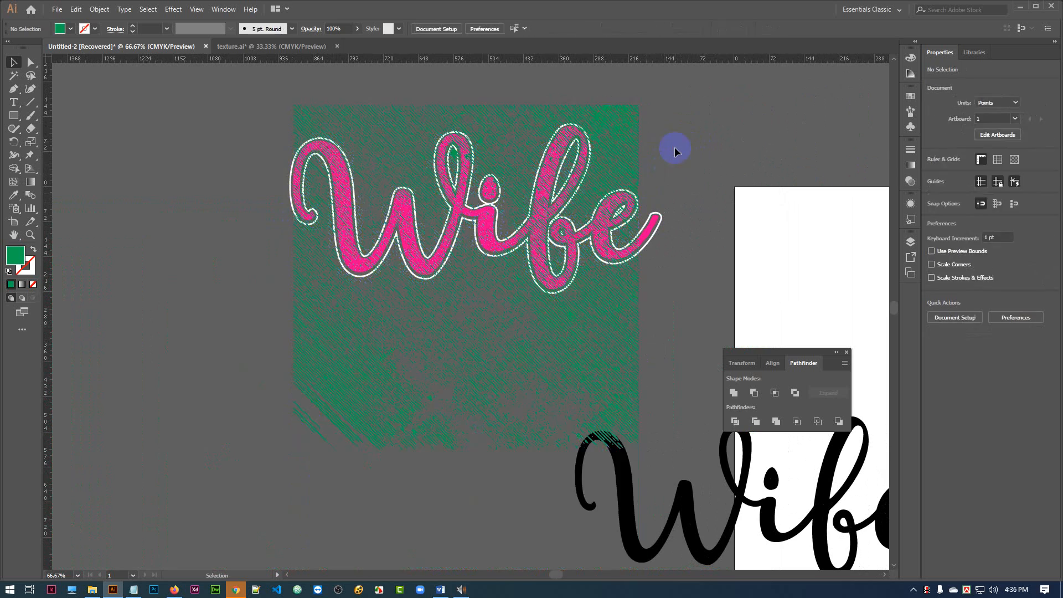
pyautogui.click(602, 376)
pyautogui.moveTo(602, 376); pyautogui.dragTo(632, 449)
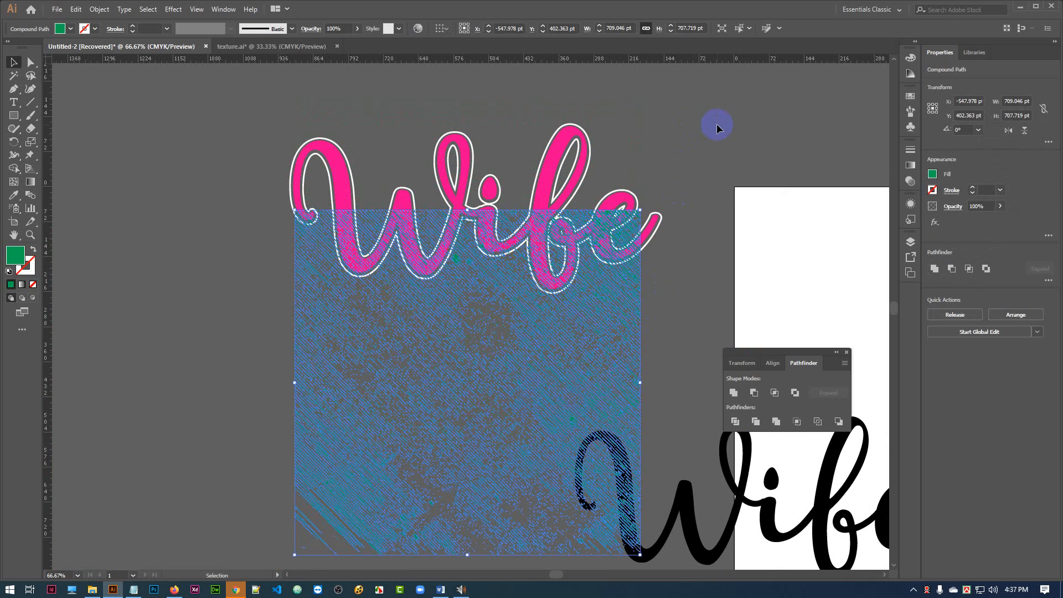
# Rotate the green texture to 351.67° and enlarge it to about 889 pt wide, shifting it to cover the lettering's lower half.
pyautogui.hotkey('ctrl', '=')
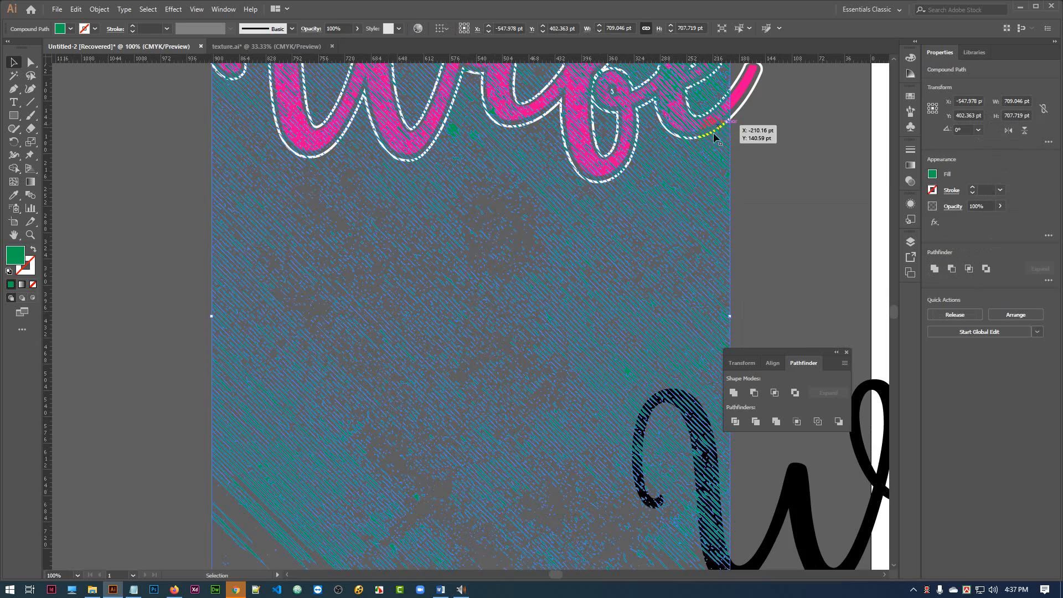
pyautogui.moveTo(790, 134); pyautogui.dragTo(656, 319)
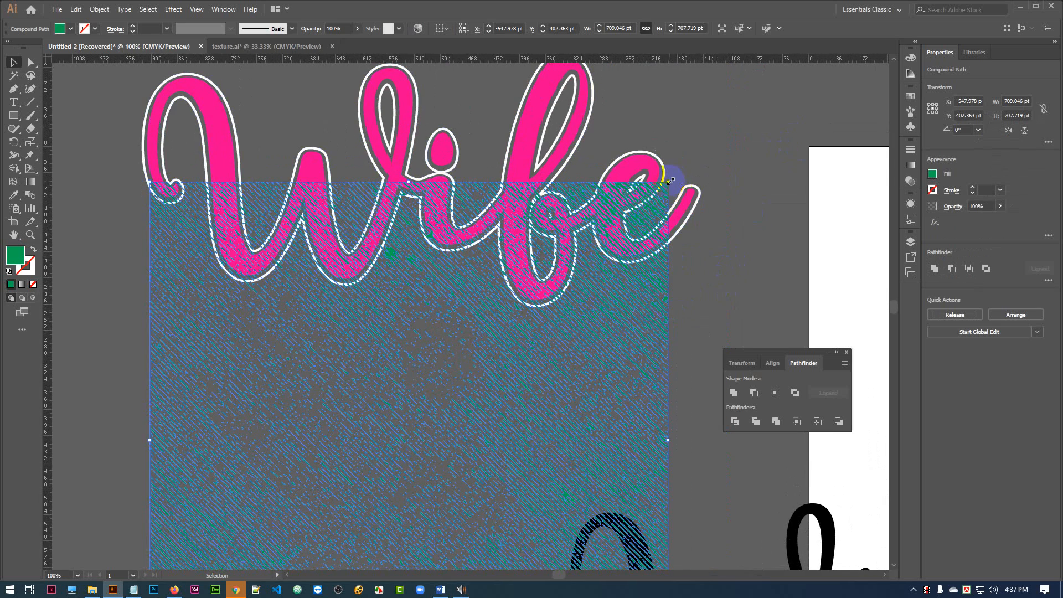
pyautogui.moveTo(670, 181); pyautogui.dragTo(749, 196)
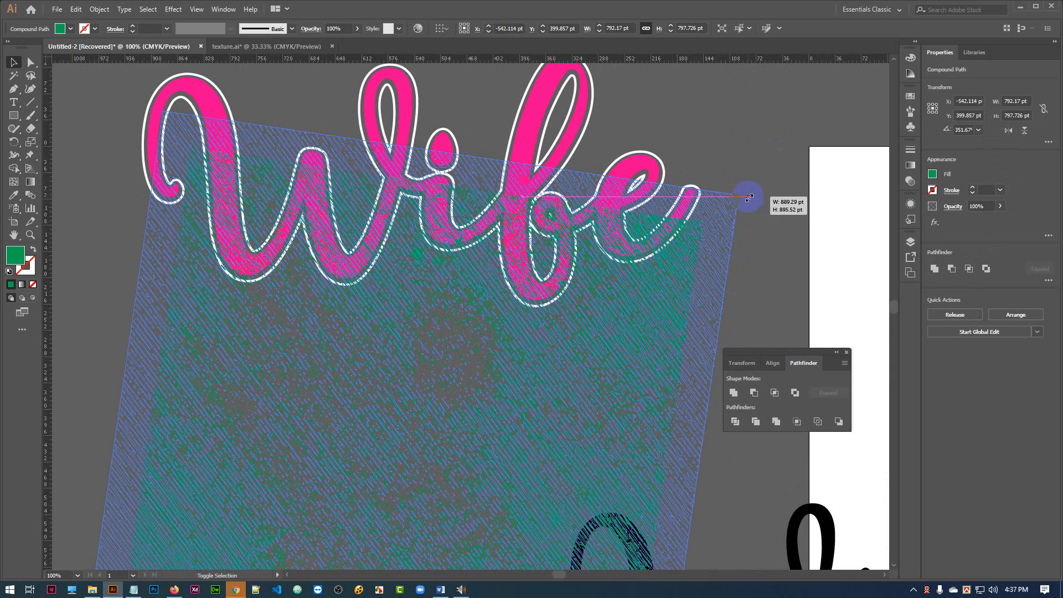
pyautogui.moveTo(644, 348); pyautogui.dragTo(632, 361)
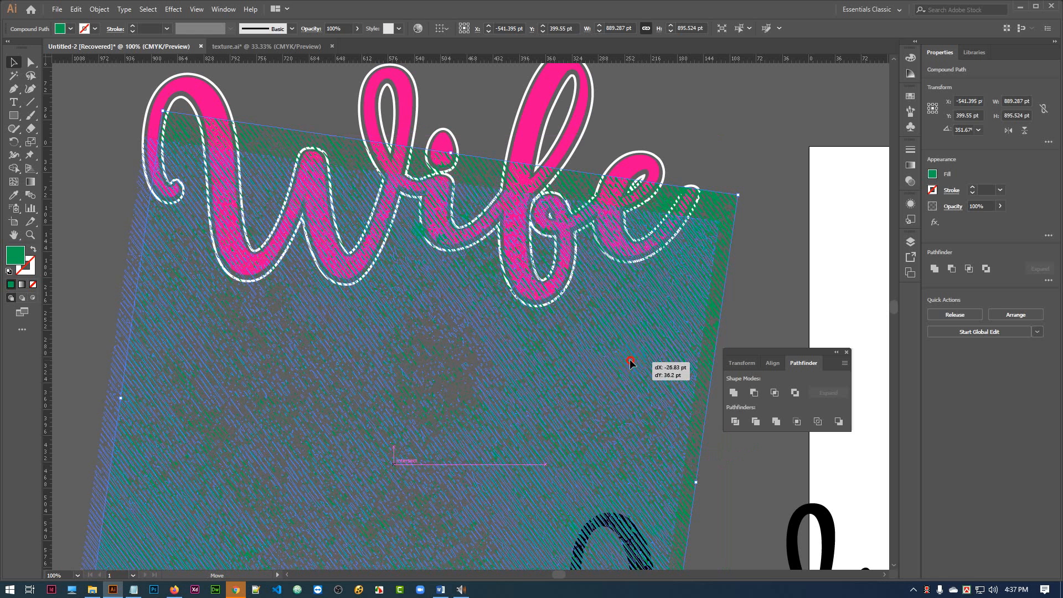
pyautogui.click(771, 131)
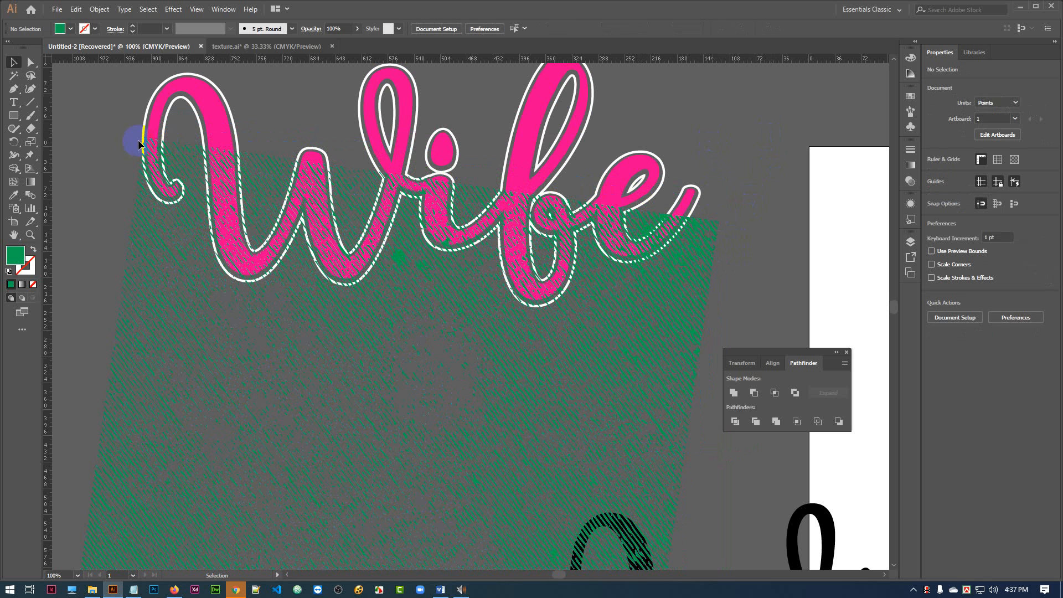
# Subtract the green texture from the pink Wife lettering with Minus Front.
pyautogui.click(711, 228)
pyautogui.click(723, 123)
pyautogui.click(687, 282)
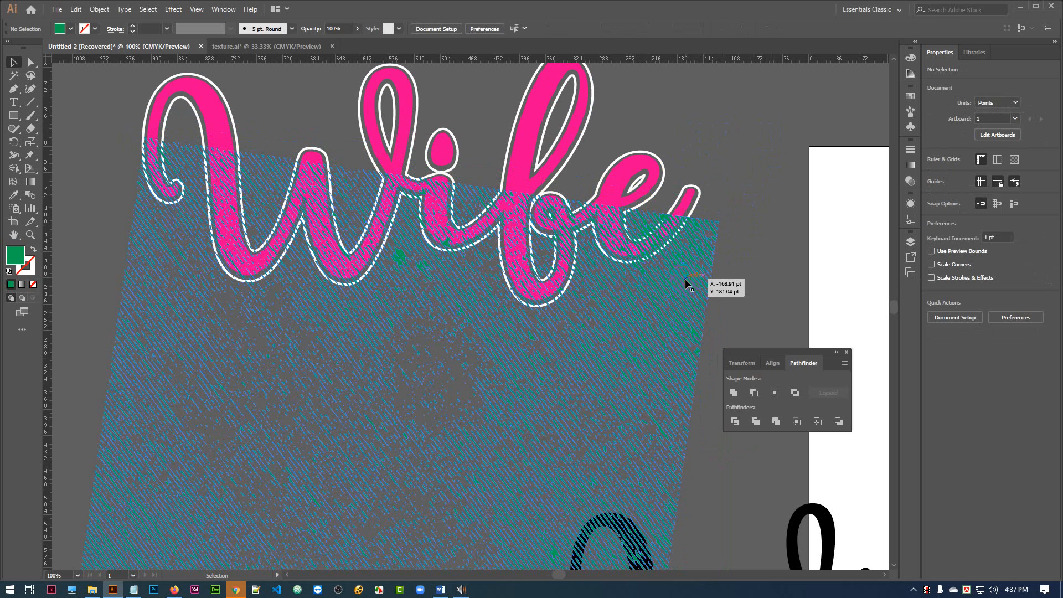
pyautogui.click(686, 282)
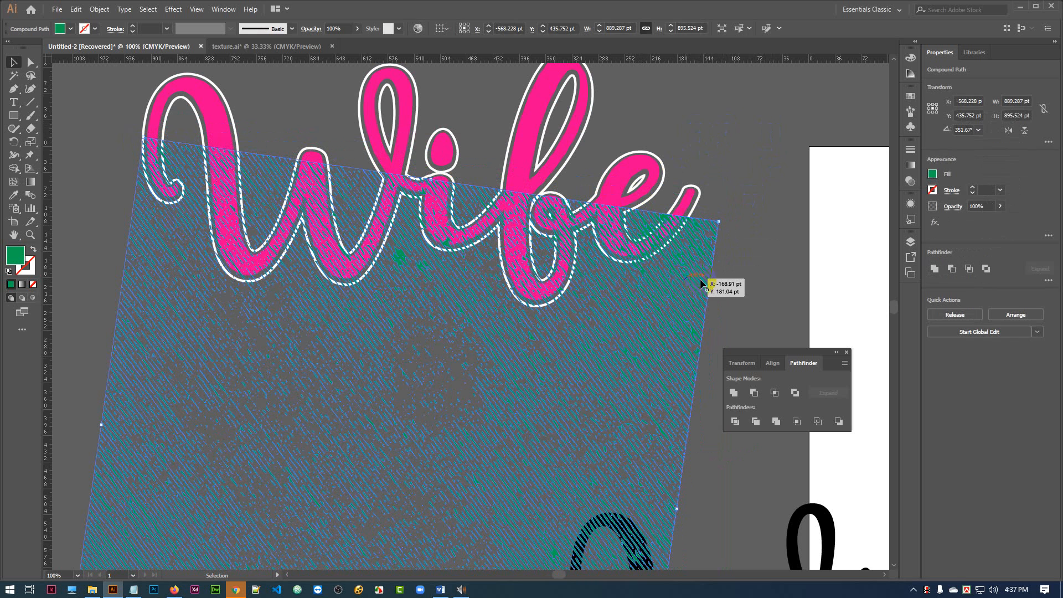
pyautogui.keyDown('shift'); pyautogui.click(526, 145); pyautogui.keyUp('shift')
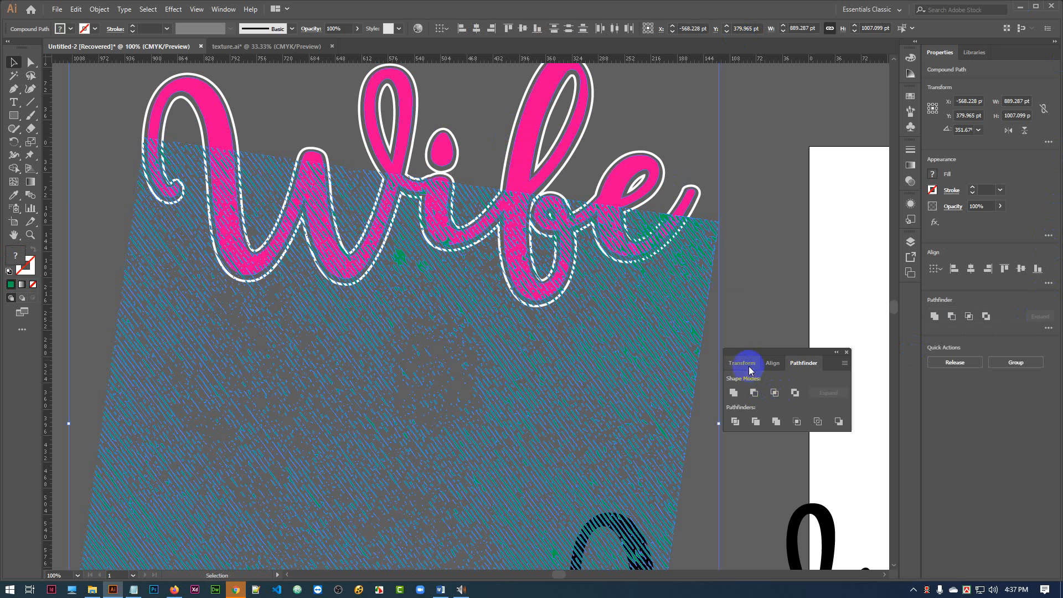
pyautogui.click(754, 393)
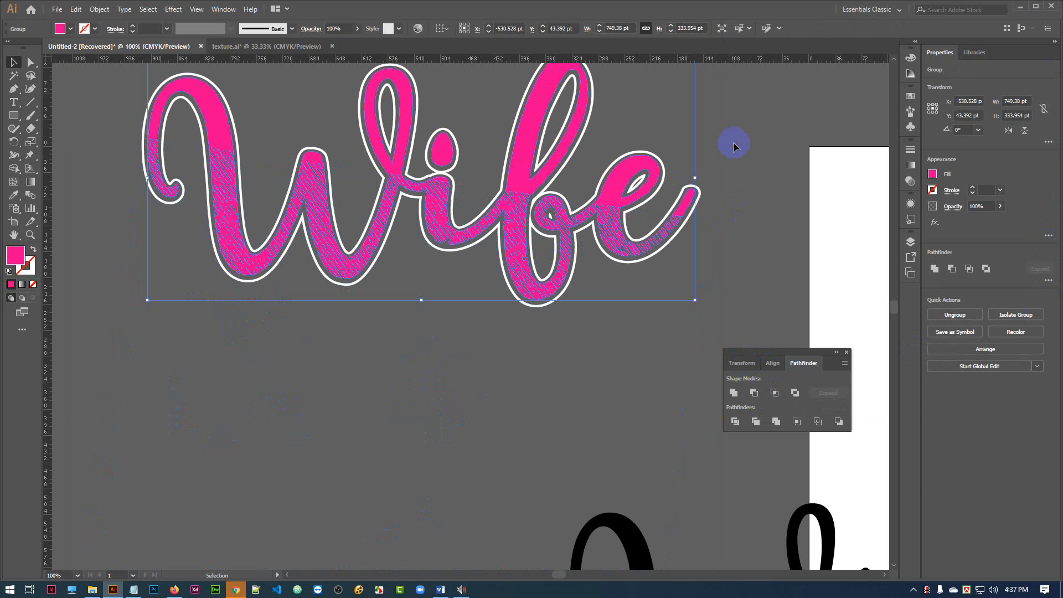
pyautogui.click(666, 254)
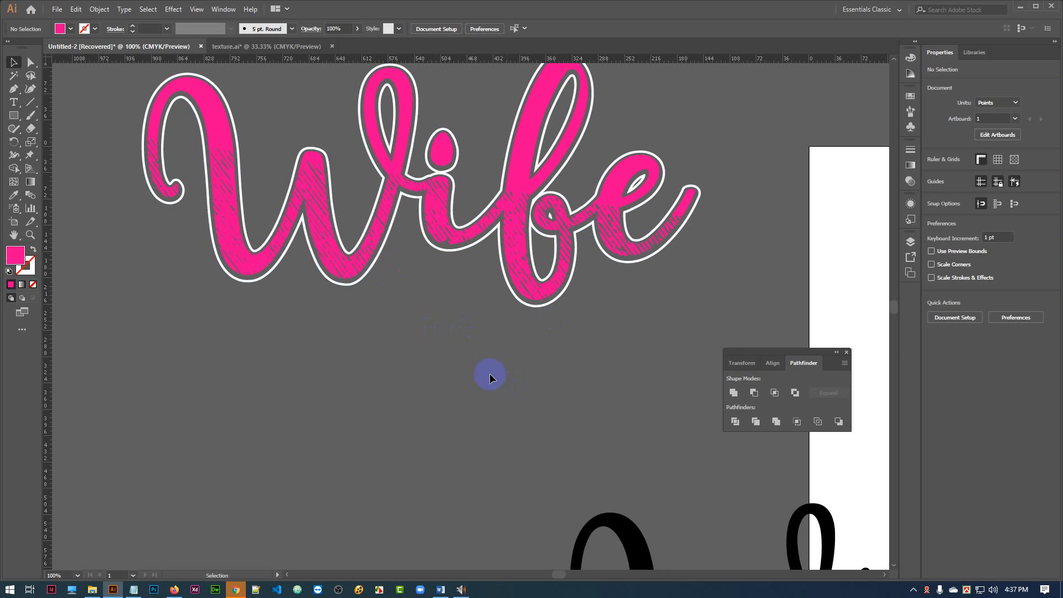
# Move the textured Wife lettering together with its white outline up and to the right, just above the artboard.
pyautogui.scroll(2, 466, 374)
pyautogui.hotkey('ctrl', '=')
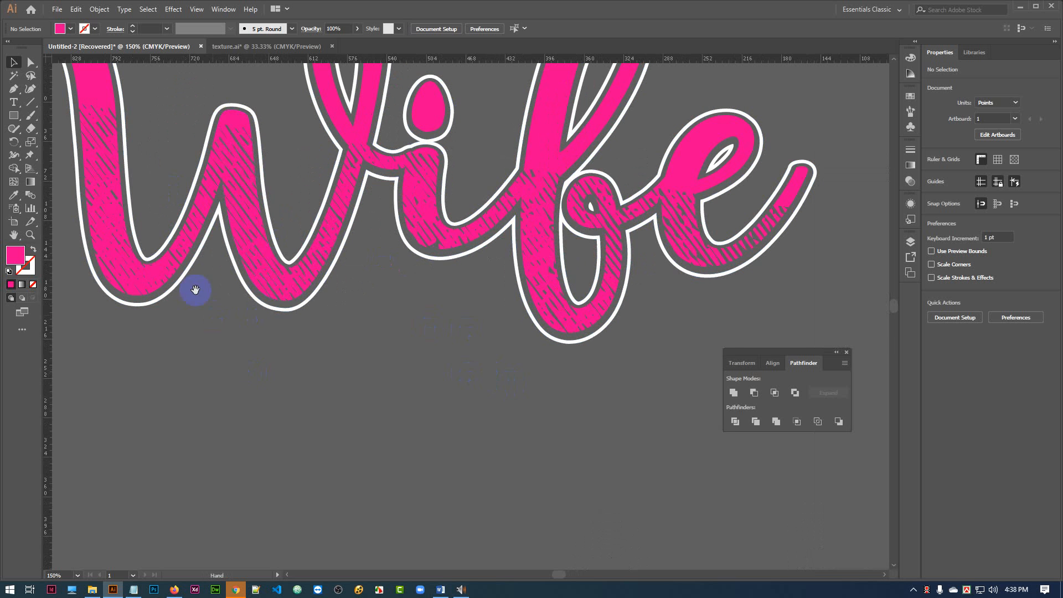
pyautogui.moveTo(195, 290); pyautogui.dragTo(273, 364)
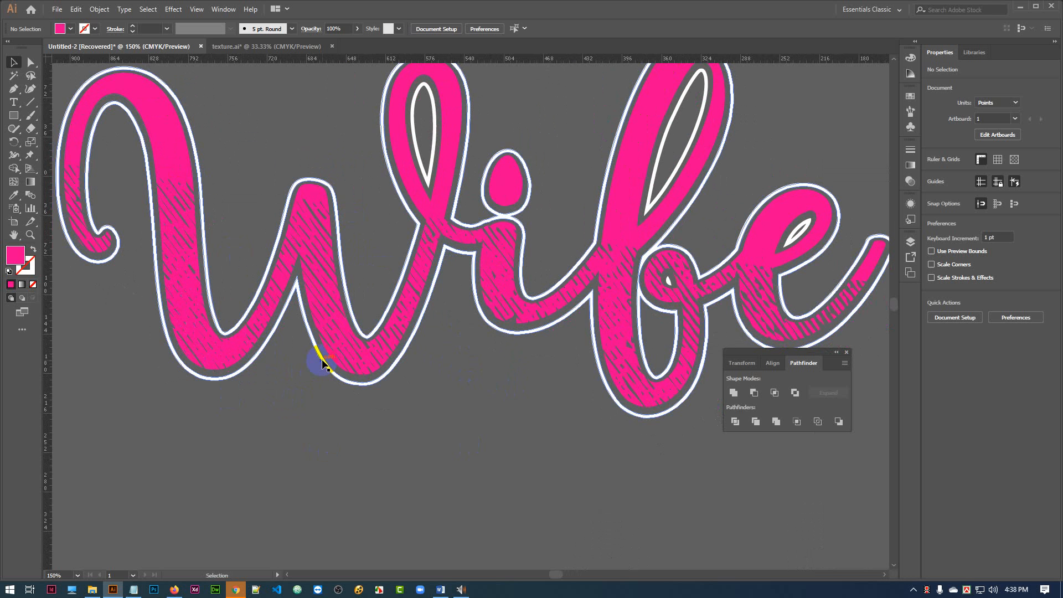
pyautogui.hotkey('ctrl', '-')
pyautogui.hotkey('ctrl', '-')
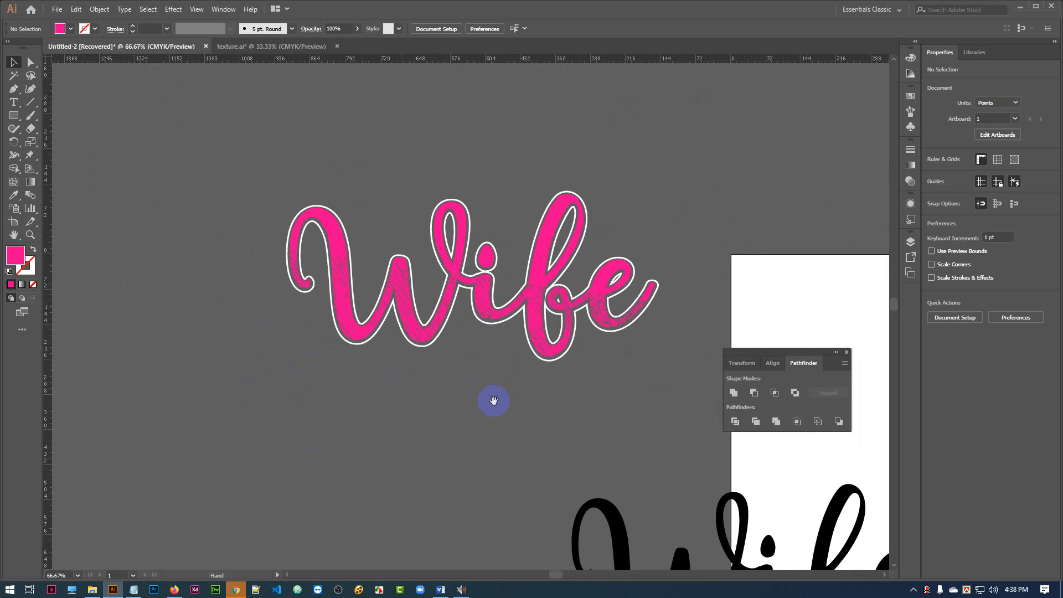
pyautogui.moveTo(494, 401); pyautogui.dragTo(415, 387)
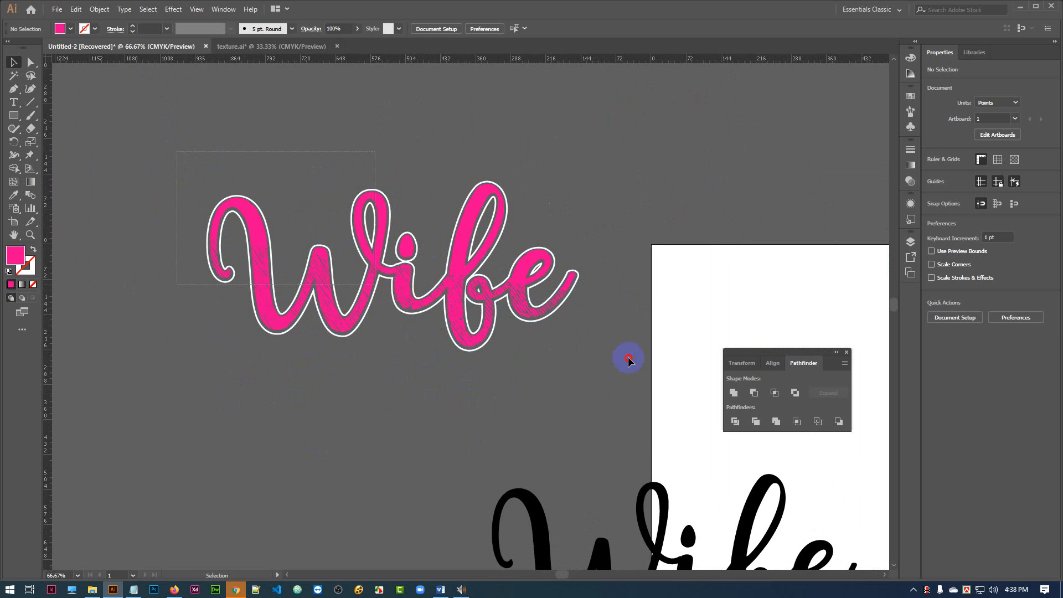
pyautogui.click(464, 255)
pyautogui.moveTo(464, 255); pyautogui.dragTo(747, 143)
pyautogui.click(434, 244)
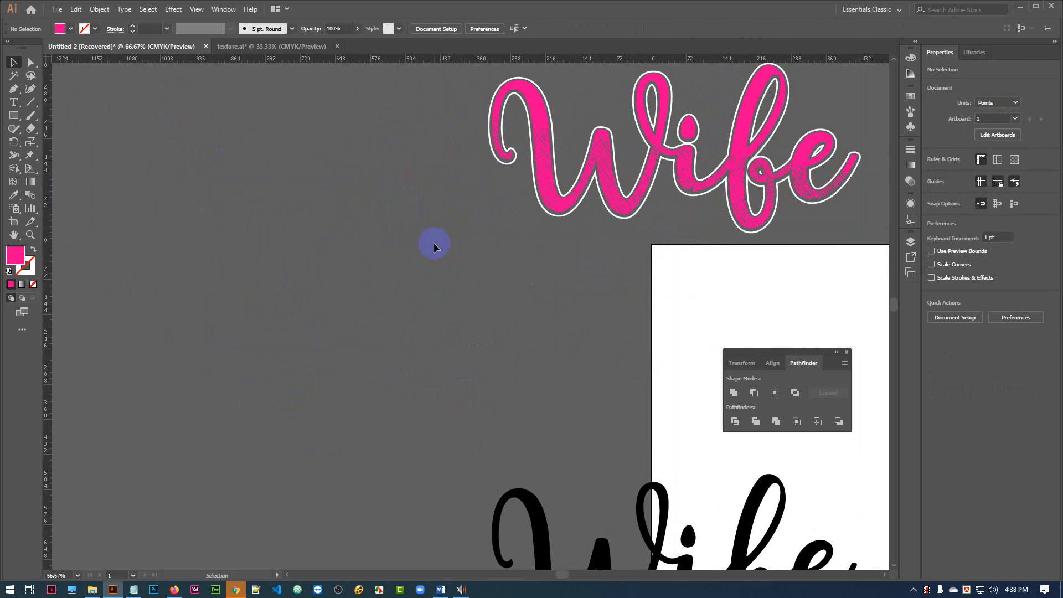
pyautogui.moveTo(434, 244); pyautogui.dragTo(437, 246)
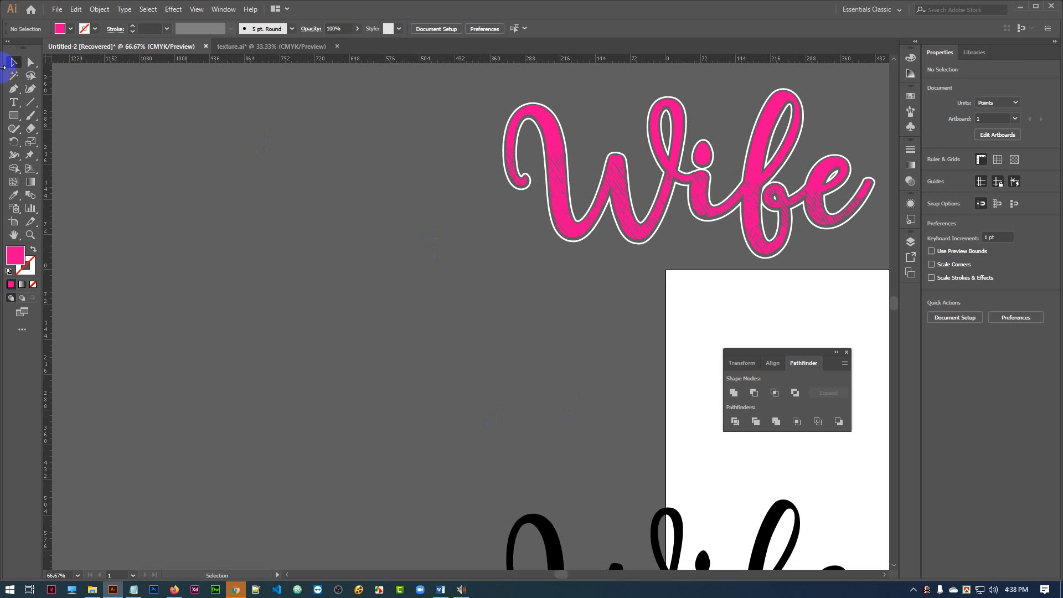
# Add a text object reading PAPA and place it to the left of the pink Wife lettering, clear of its letters.
pyautogui.click(15, 107)
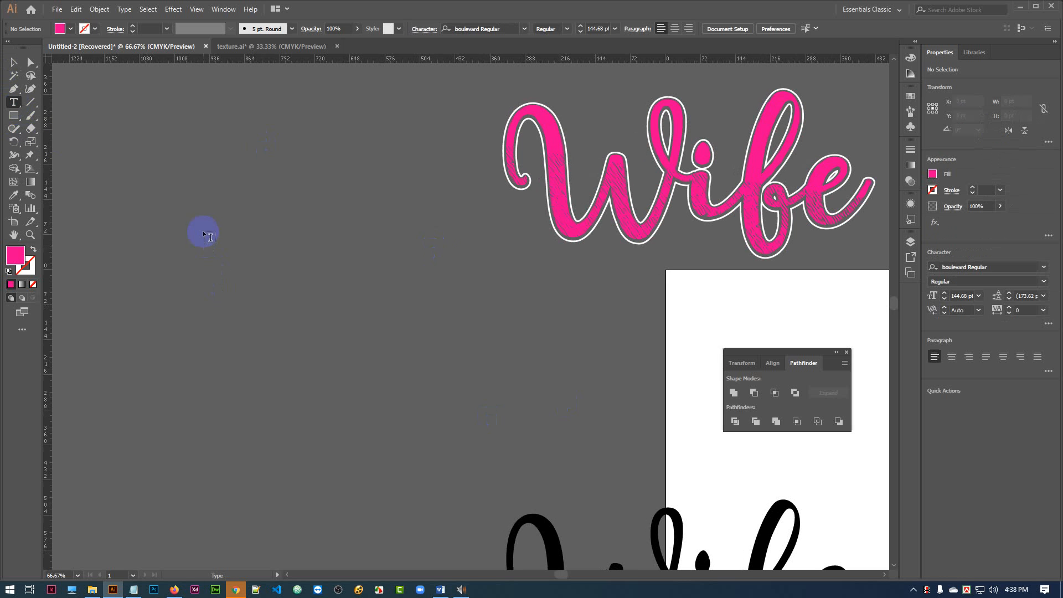
pyautogui.click(376, 322)
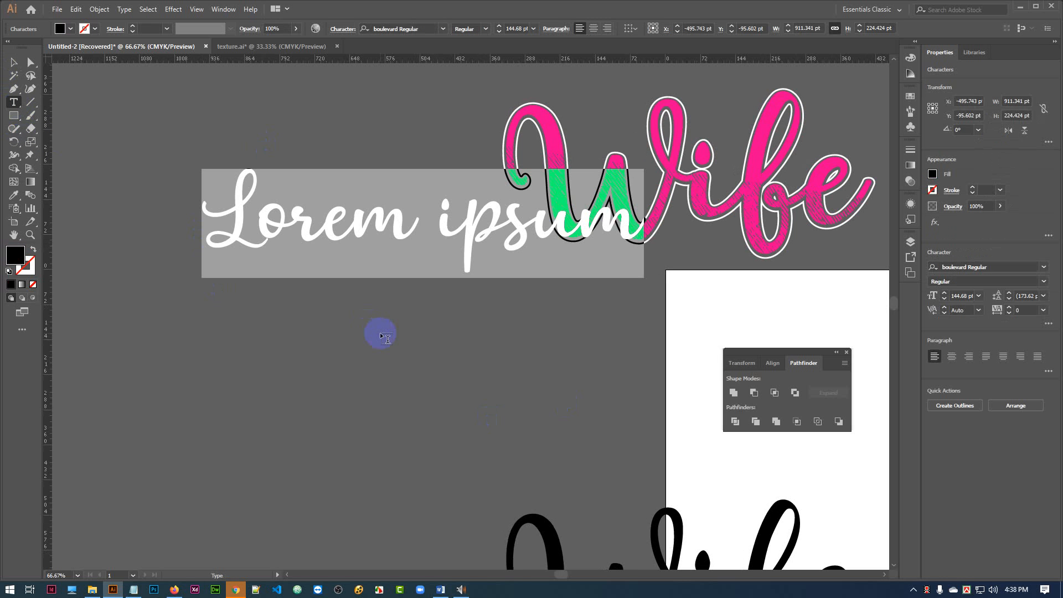
pyautogui.write('PAPA')
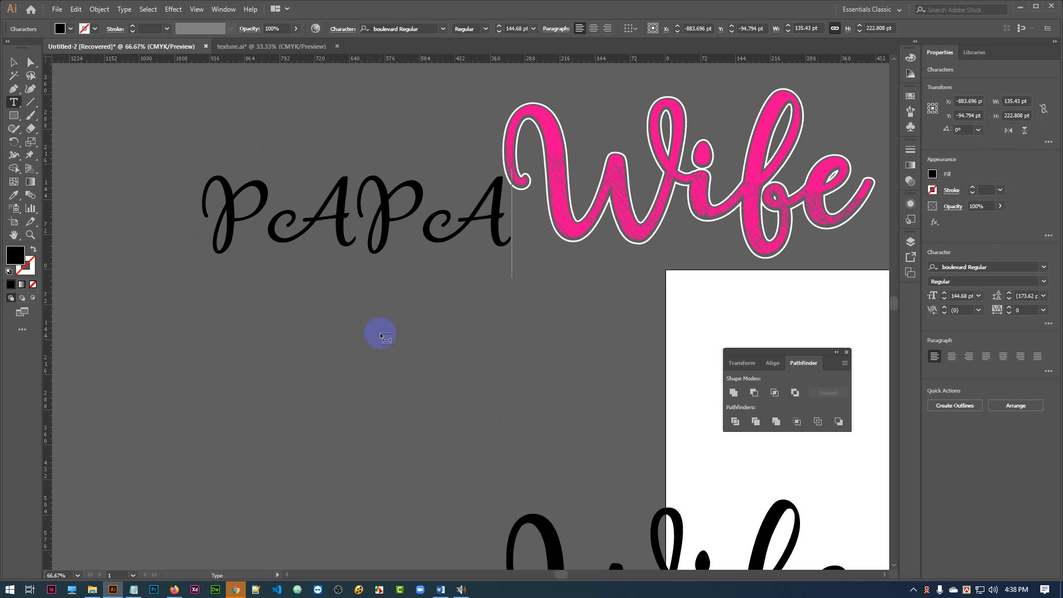
pyautogui.press('Escape')
pyautogui.click(14, 62)
pyautogui.click(399, 208)
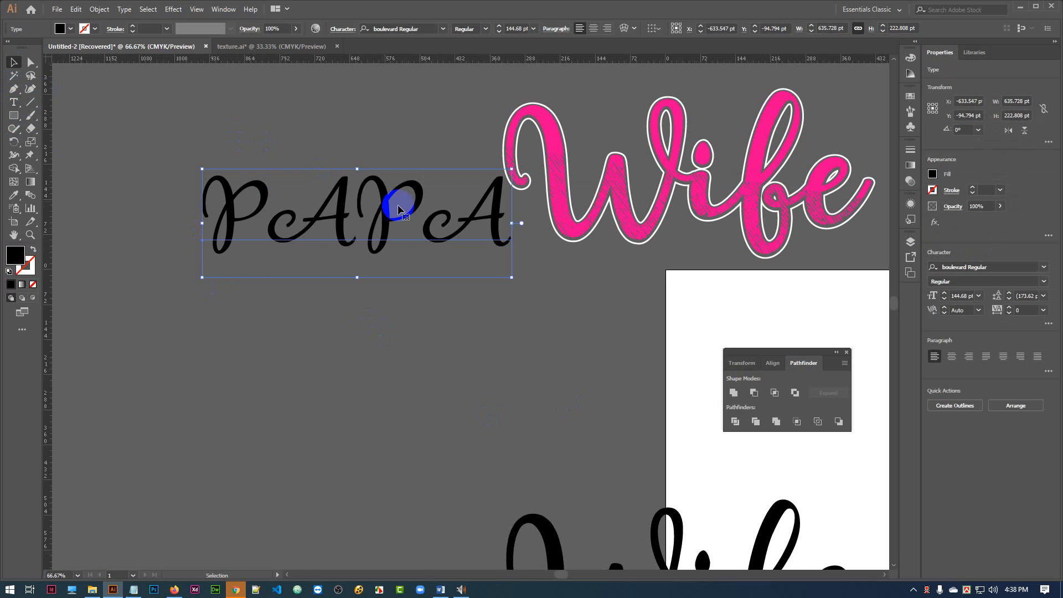
pyautogui.moveTo(385, 197); pyautogui.dragTo(317, 252)
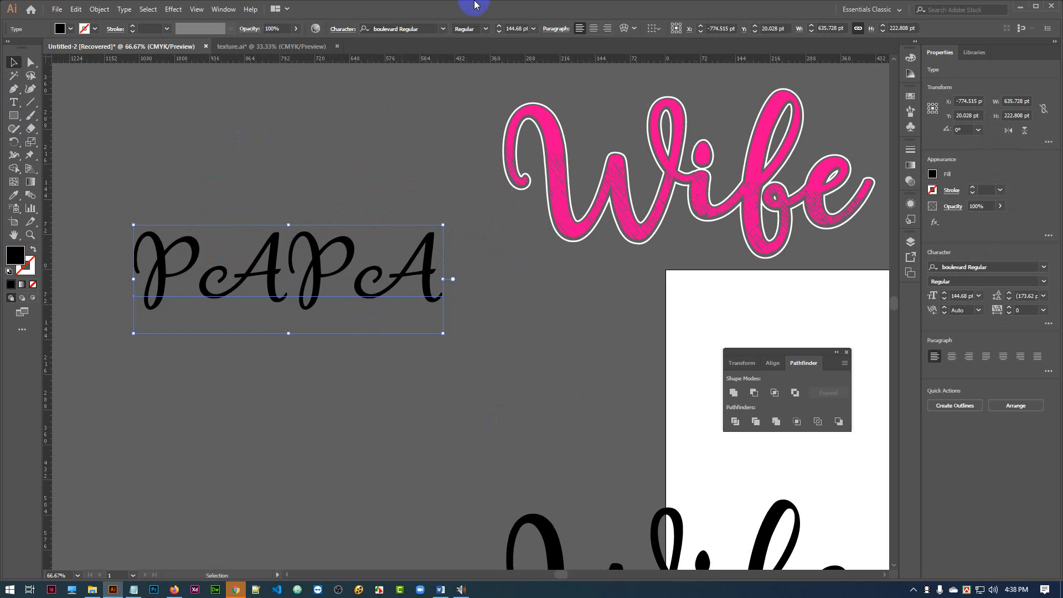
# Browse the font previews and set the PAPA text in Nougat ExtraBlack.
pyautogui.click(444, 30)
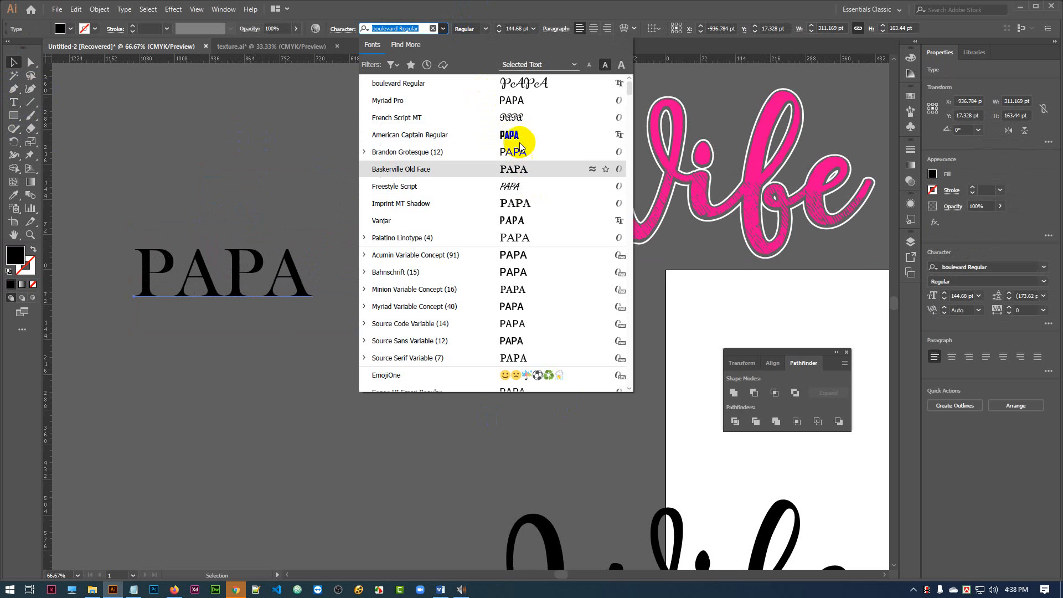
pyautogui.scroll(-4, 518, 247)
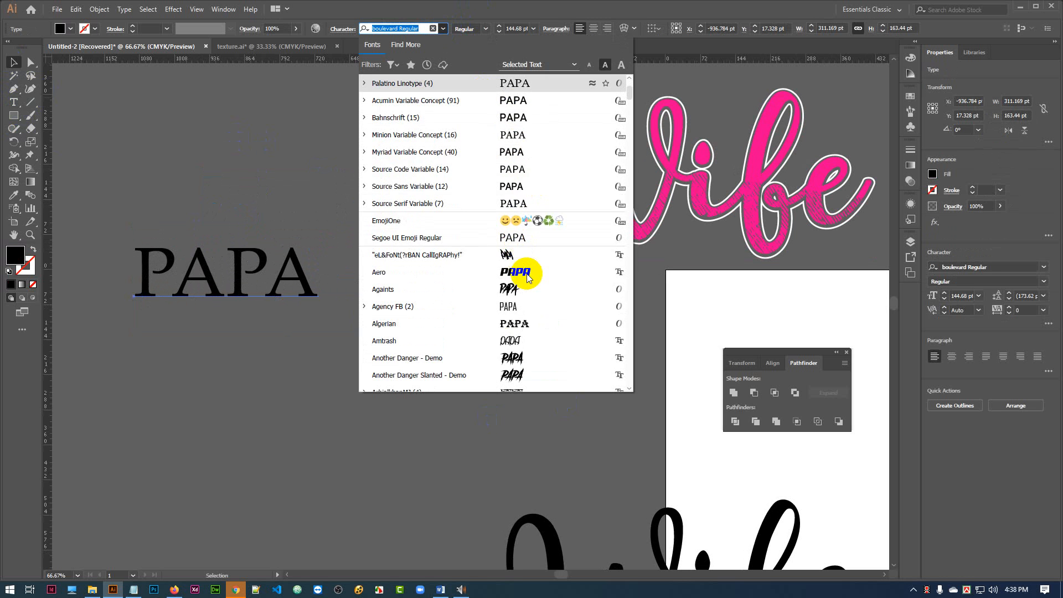
pyautogui.scroll(-4, 525, 223)
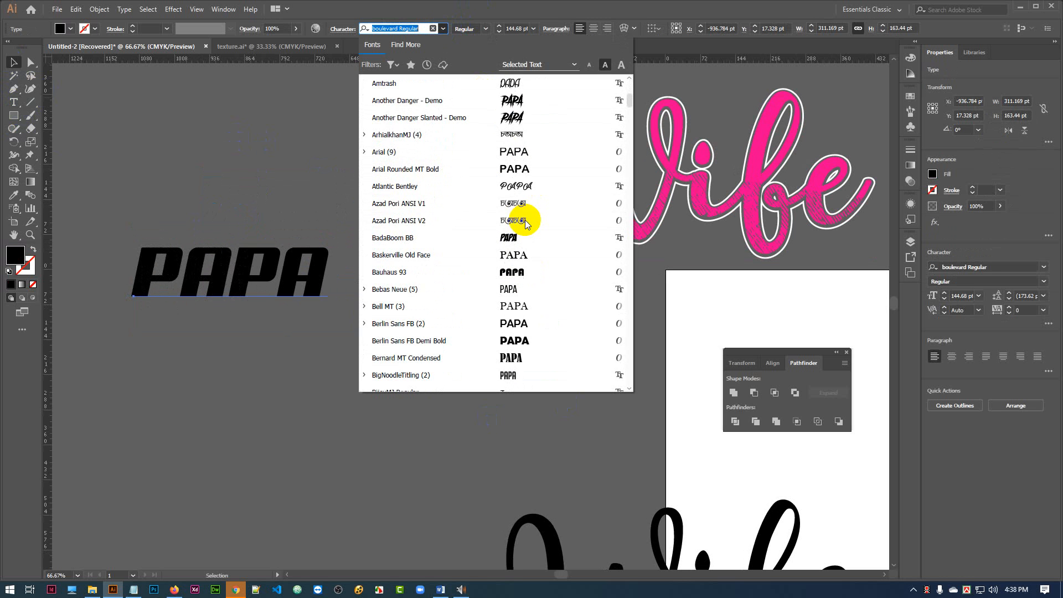
pyautogui.scroll(-2, 523, 271)
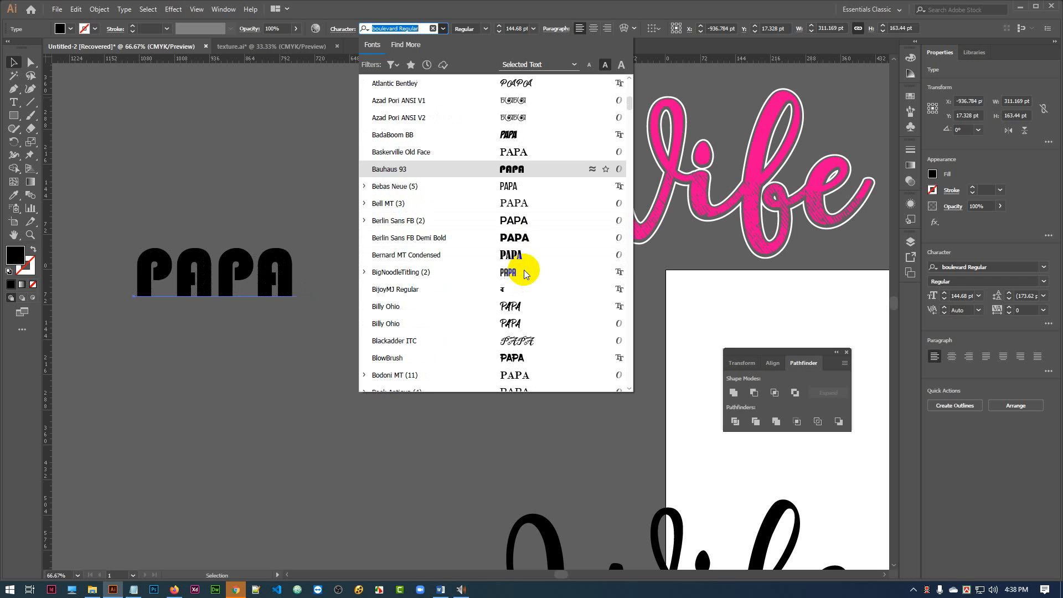
pyautogui.scroll(-1, 525, 255)
pyautogui.scroll(-5, 526, 246)
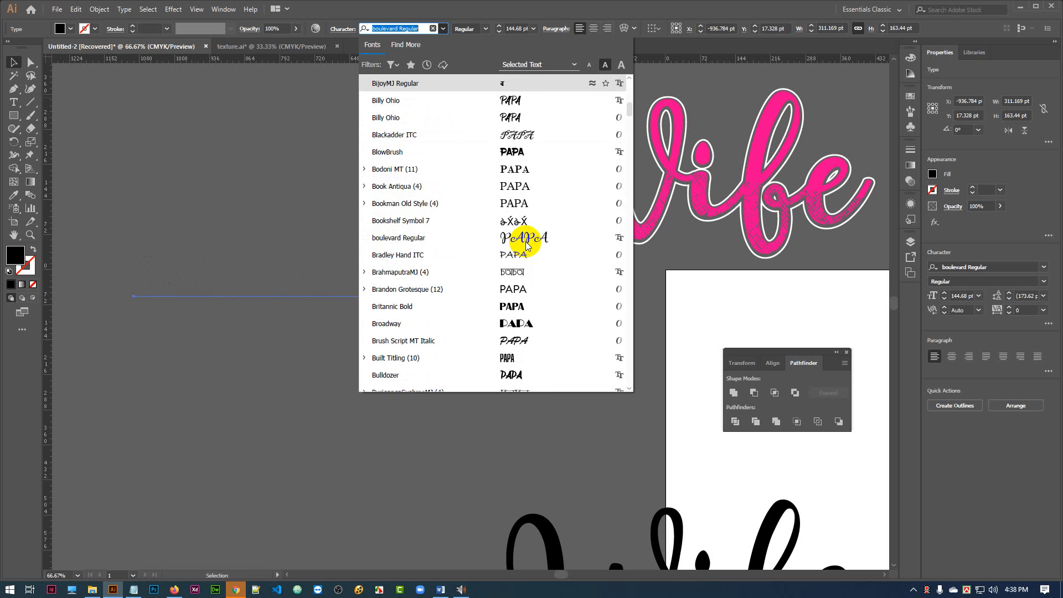
pyautogui.scroll(-3, 525, 222)
pyautogui.scroll(-5, 524, 220)
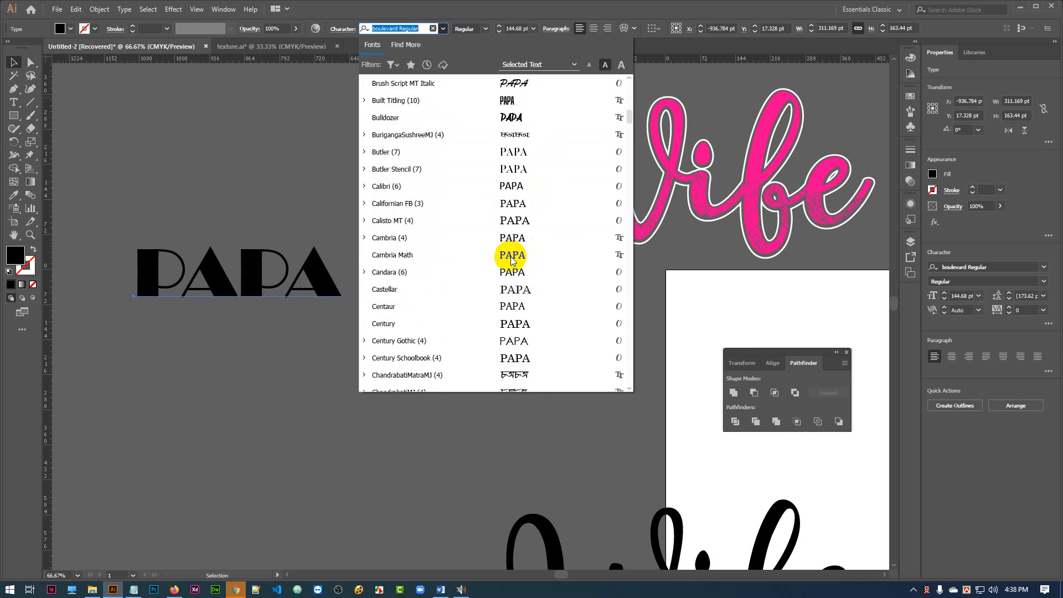
pyautogui.scroll(-2, 525, 277)
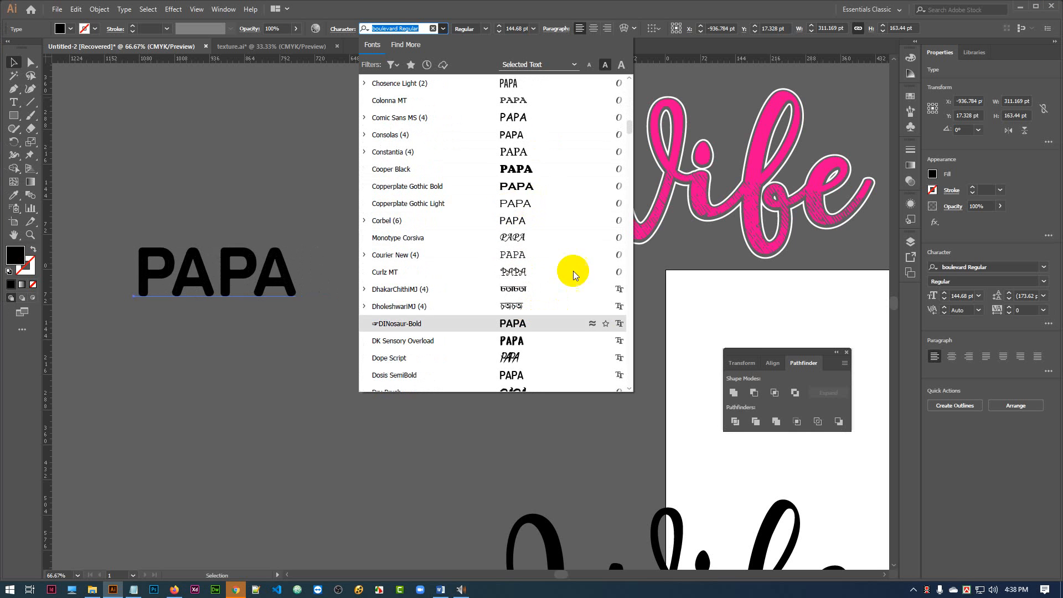
pyautogui.scroll(-2, 527, 282)
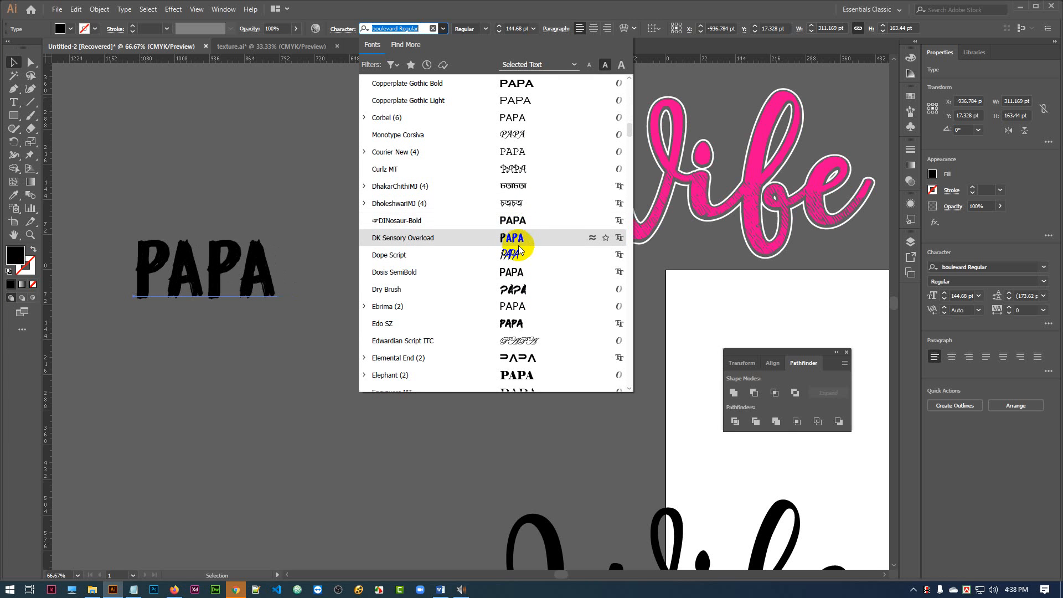
pyautogui.scroll(-5, 524, 277)
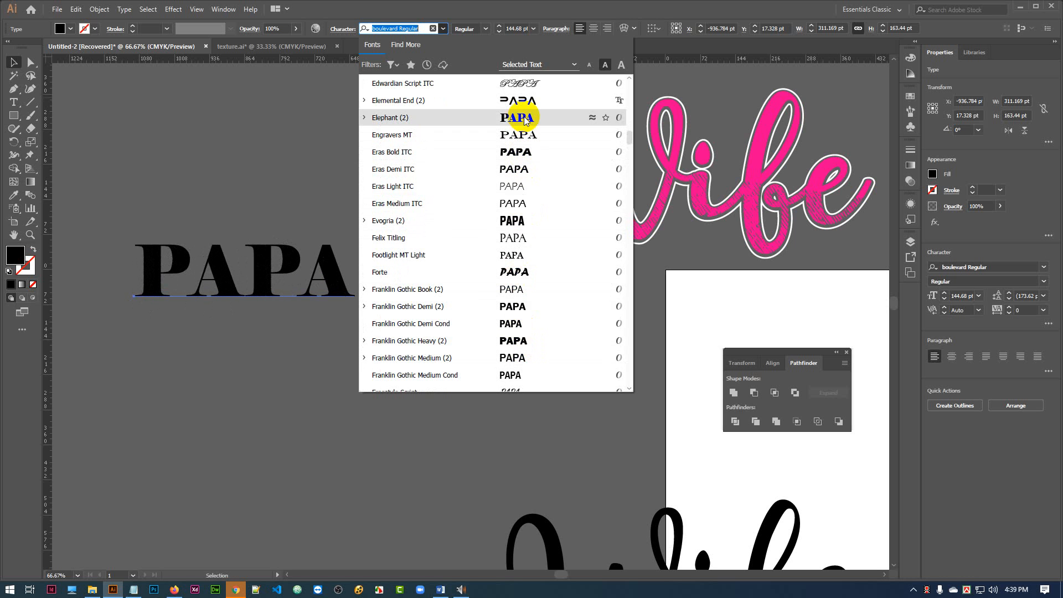
pyautogui.scroll(-6, 532, 266)
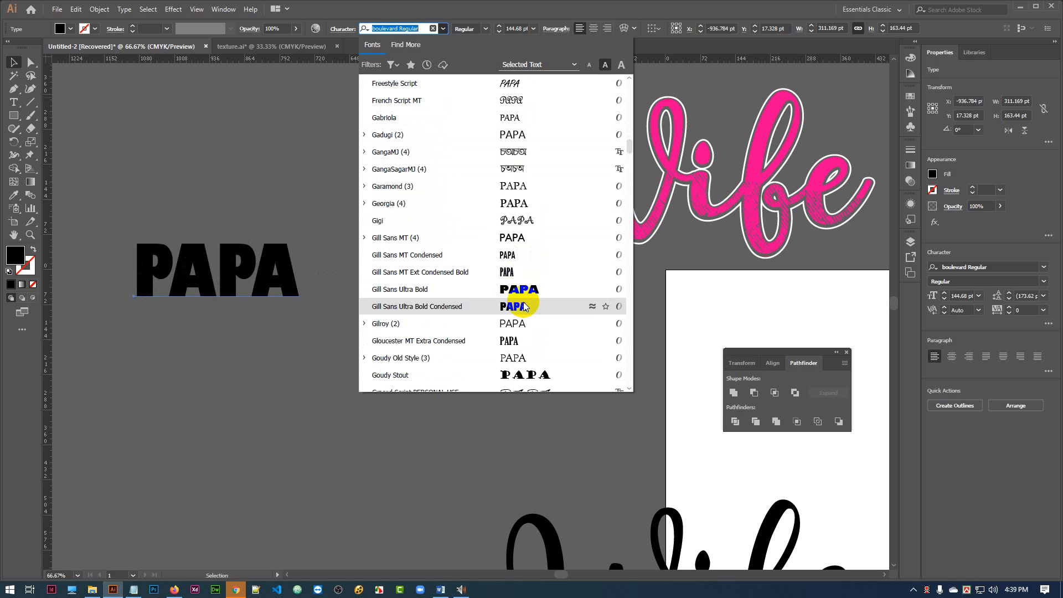
pyautogui.scroll(-15, 525, 307)
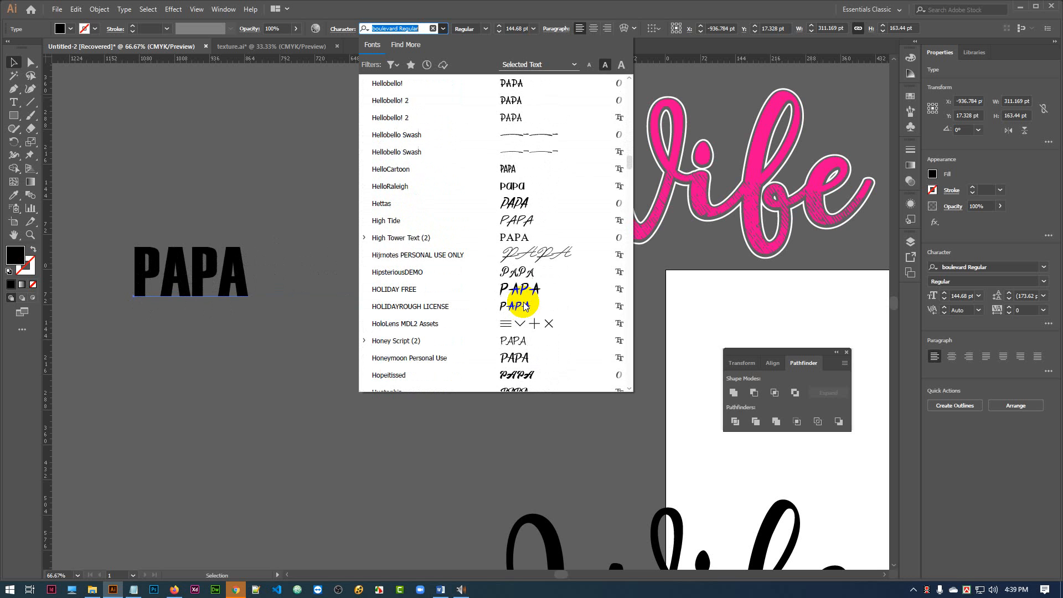
pyautogui.scroll(-4, 525, 306)
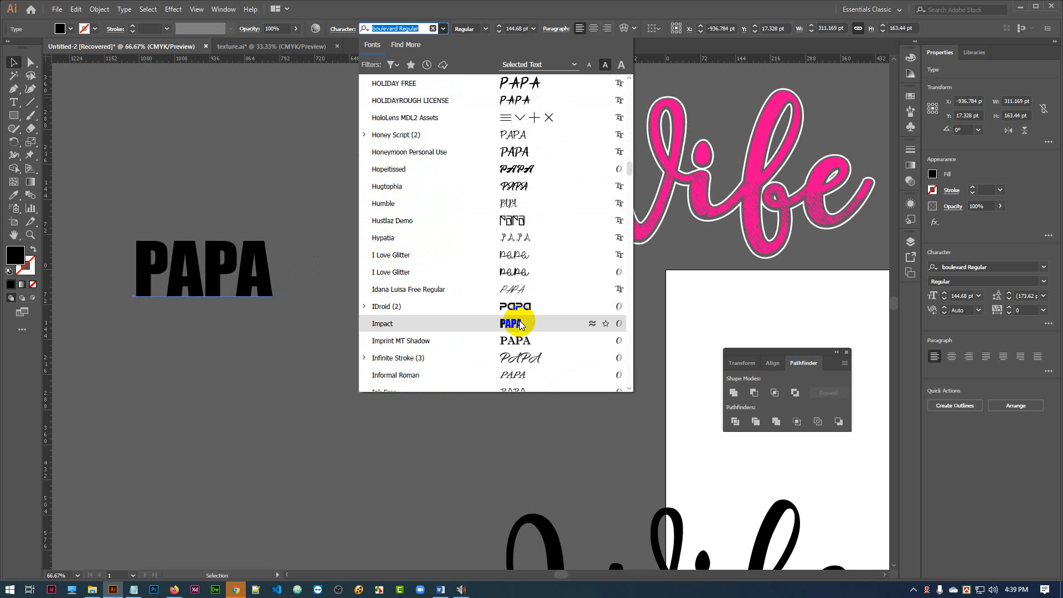
pyautogui.scroll(-3, 521, 325)
pyautogui.scroll(-3, 525, 299)
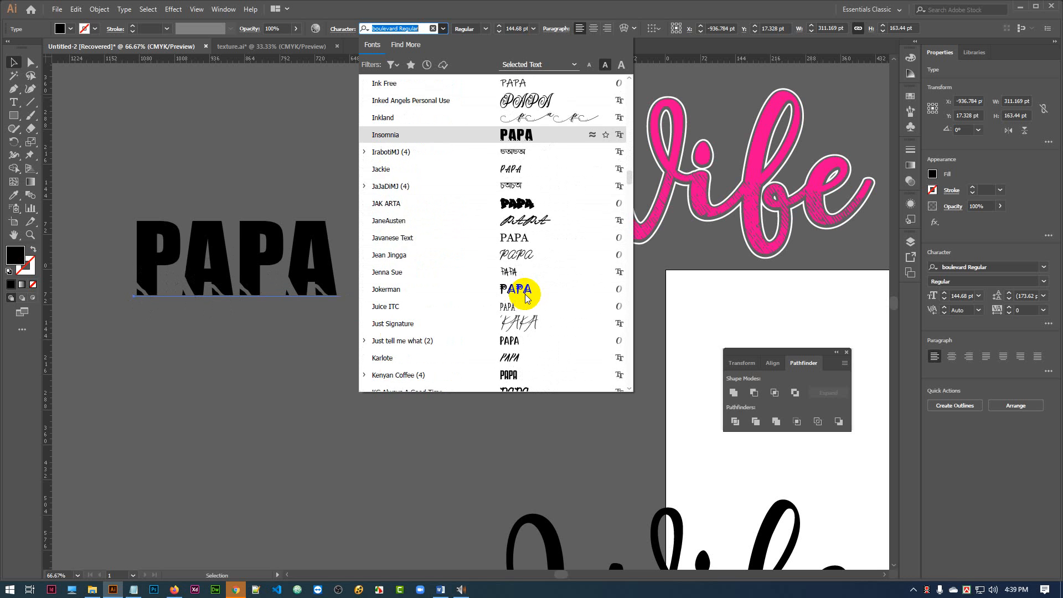
pyautogui.scroll(-4, 525, 299)
pyautogui.scroll(-3, 511, 199)
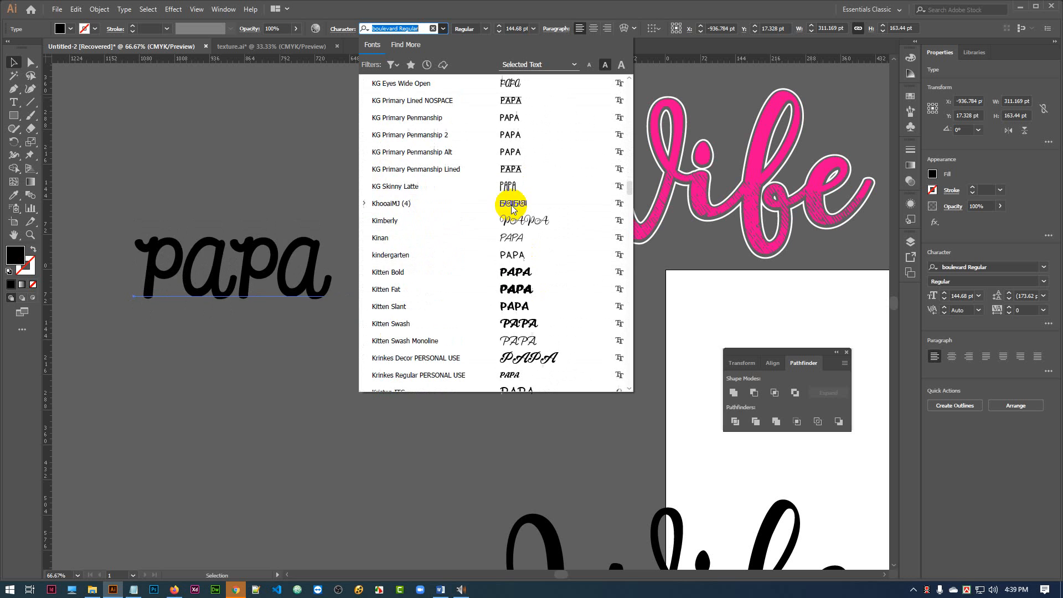
pyautogui.scroll(-4, 526, 279)
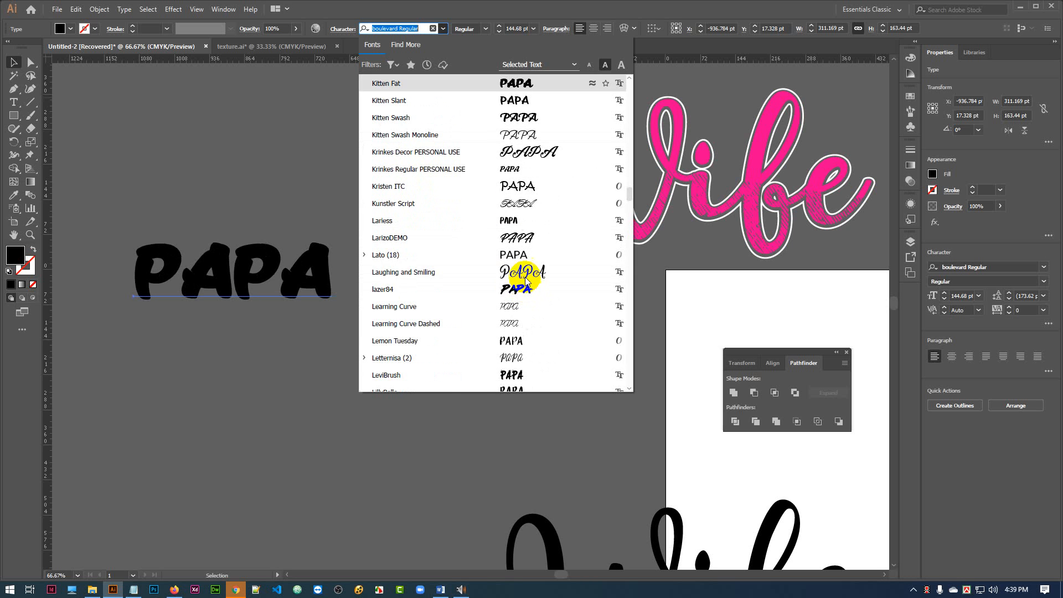
pyautogui.scroll(-5, 527, 204)
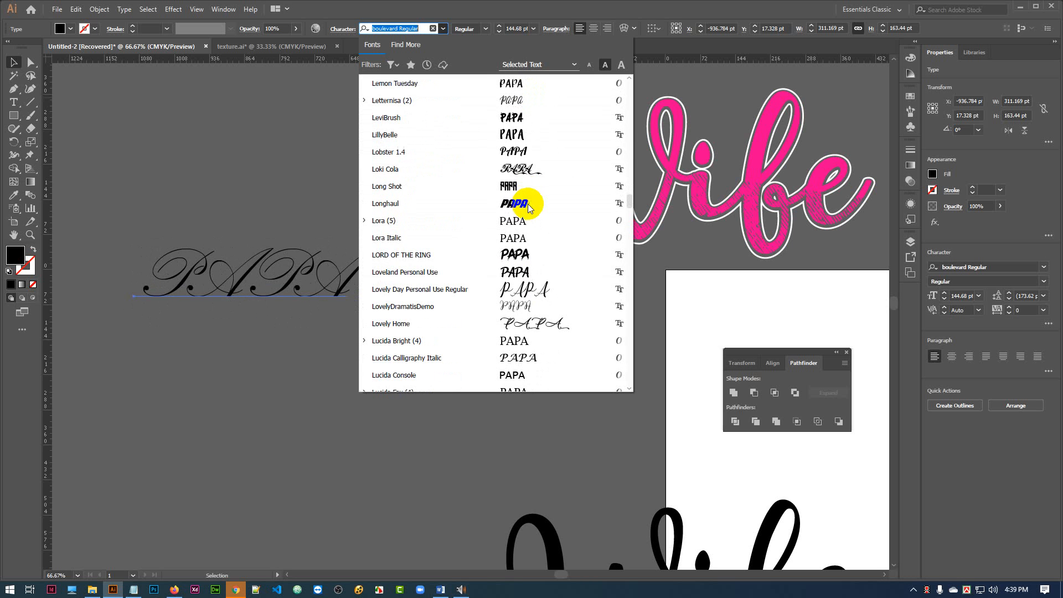
pyautogui.scroll(-6, 521, 208)
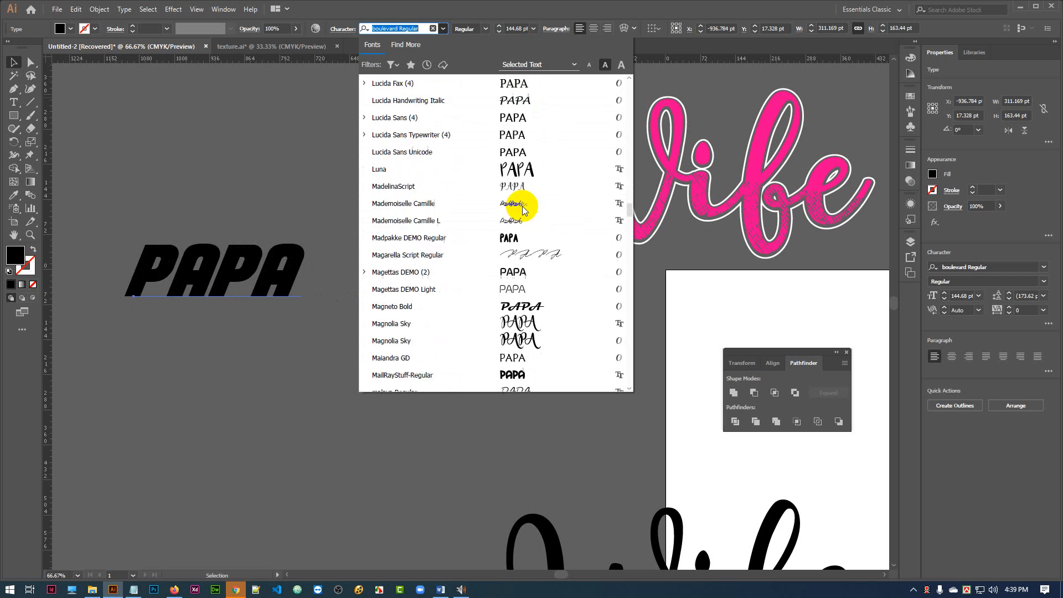
pyautogui.scroll(-10, 522, 210)
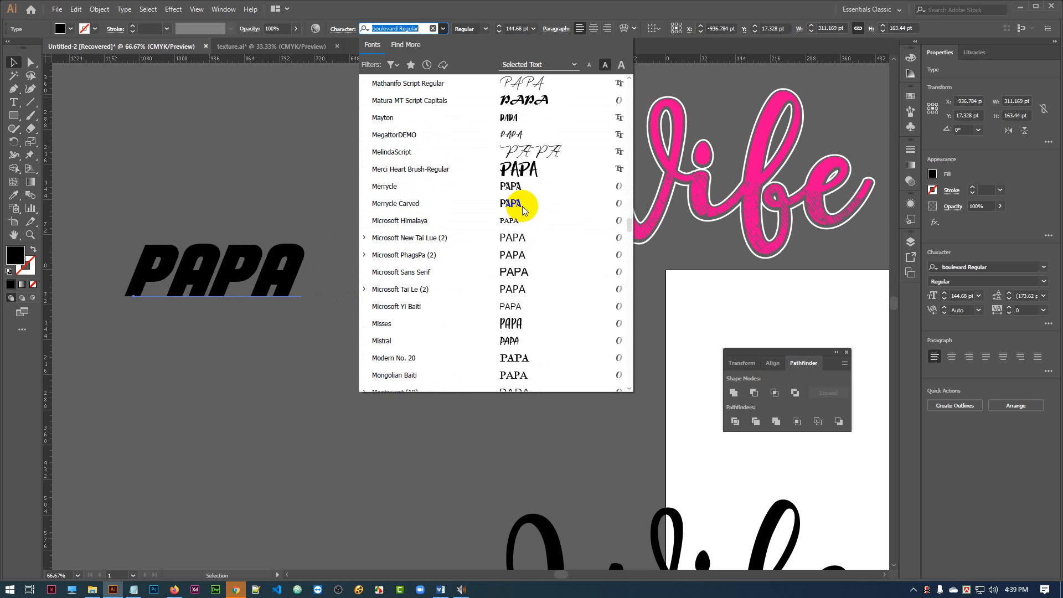
pyautogui.scroll(-10, 522, 209)
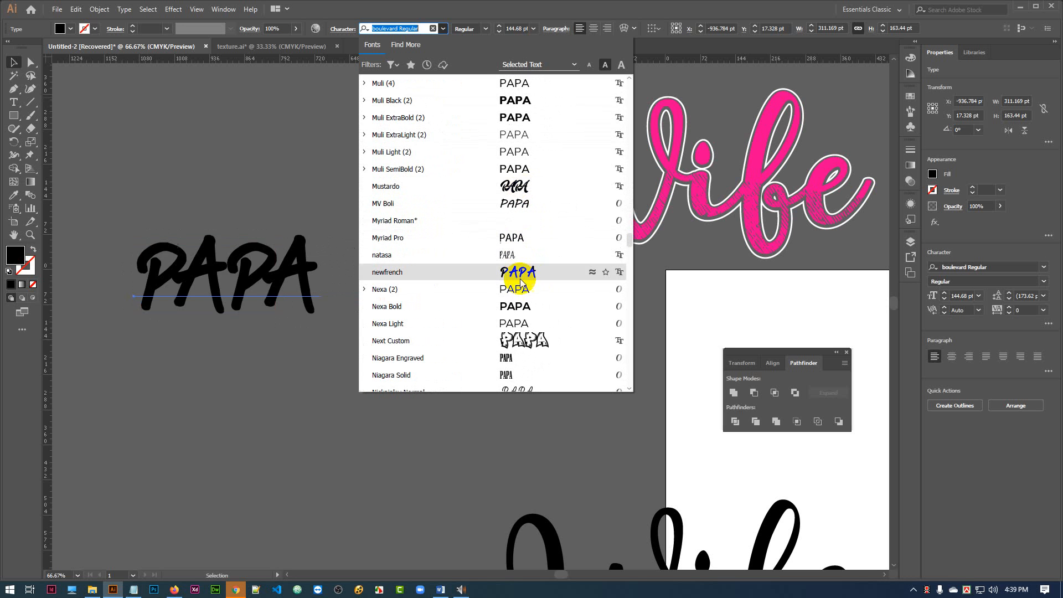
pyautogui.scroll(-5, 527, 308)
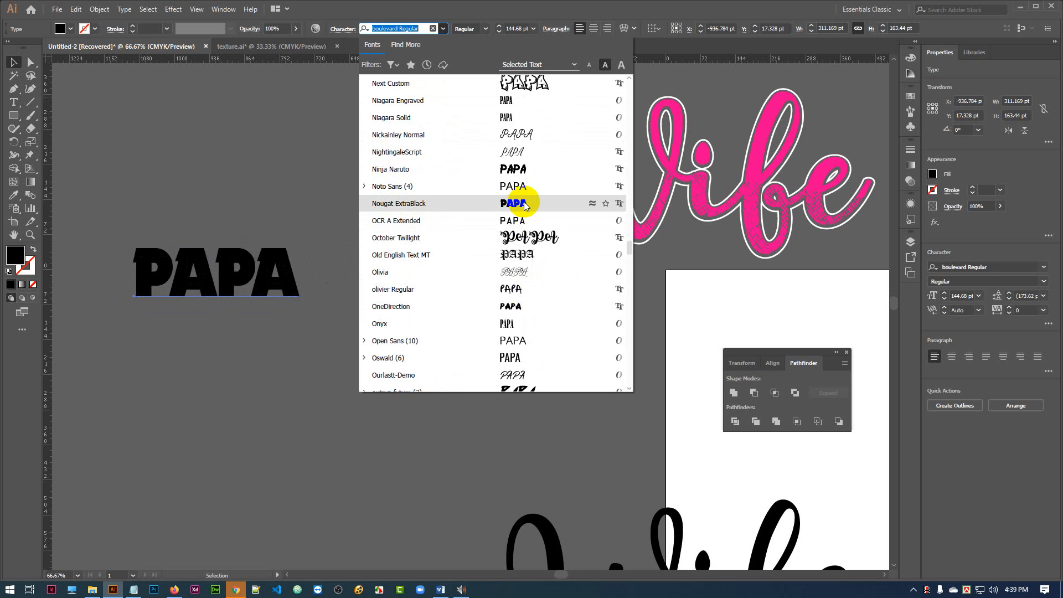
pyautogui.click(523, 204)
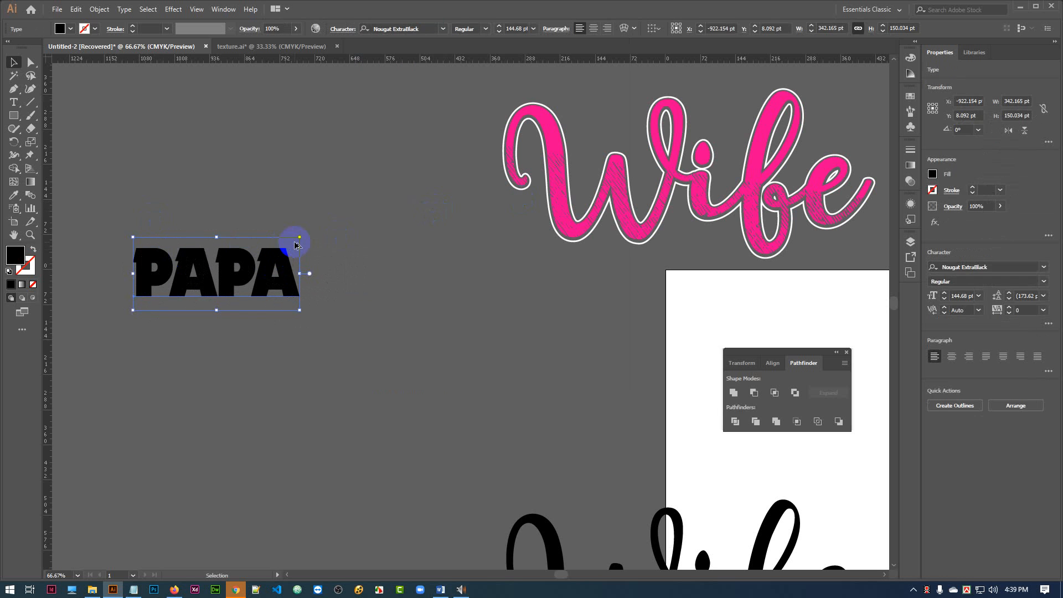
# Enlarge the PAPA text to about 703 pt wide and move it up beside the pink Wife lettering.
pyautogui.moveTo(313, 224); pyautogui.dragTo(390, 194)
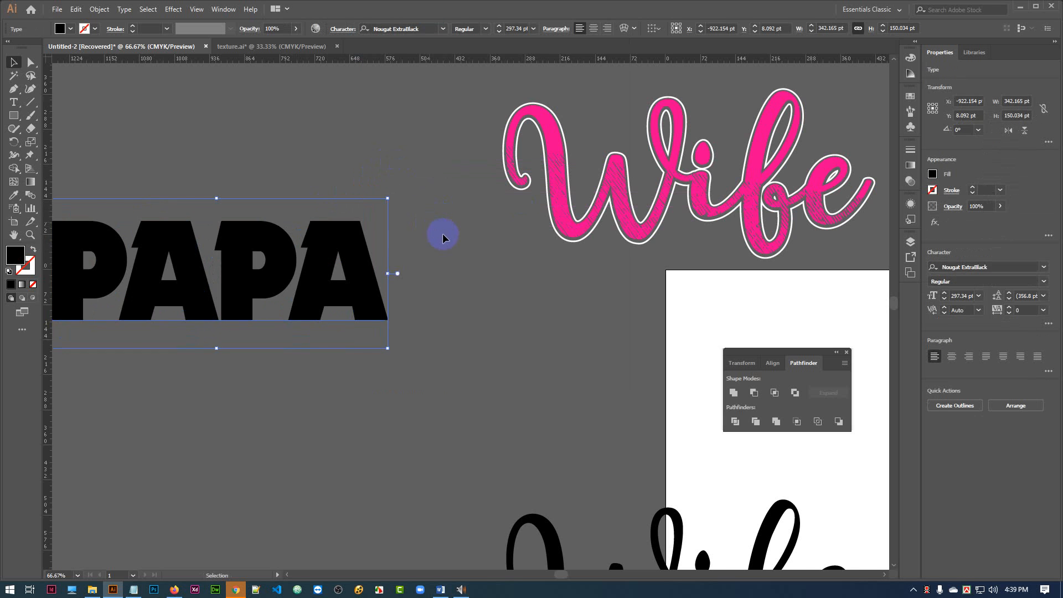
pyautogui.moveTo(451, 231)
pyautogui.mouseDown()
pyautogui.moveTo(524, 254)
pyautogui.moveTo(468, 242)
pyautogui.mouseUp()
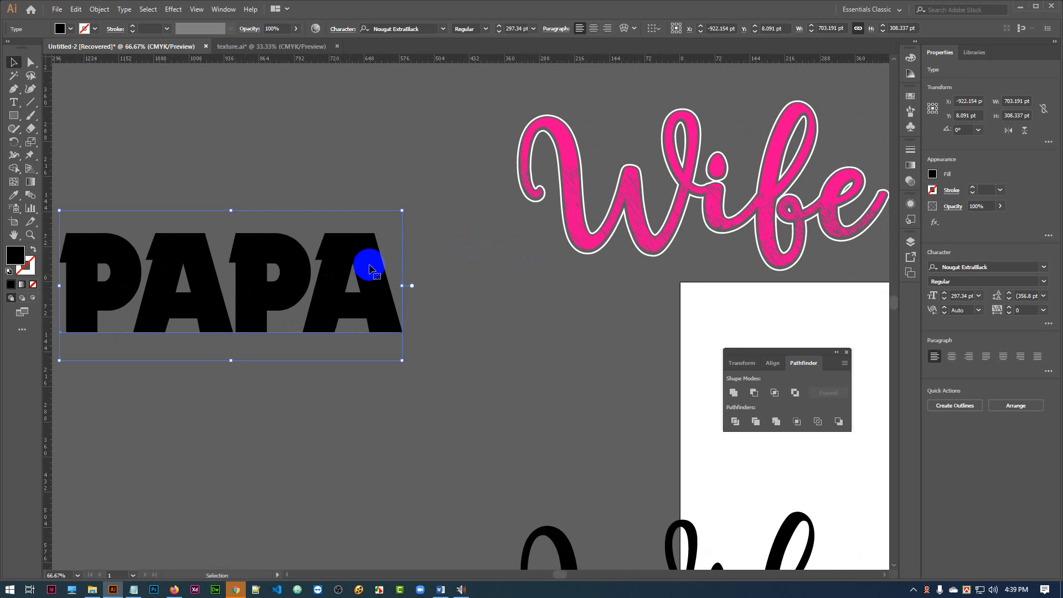
pyautogui.moveTo(368, 266); pyautogui.dragTo(424, 171)
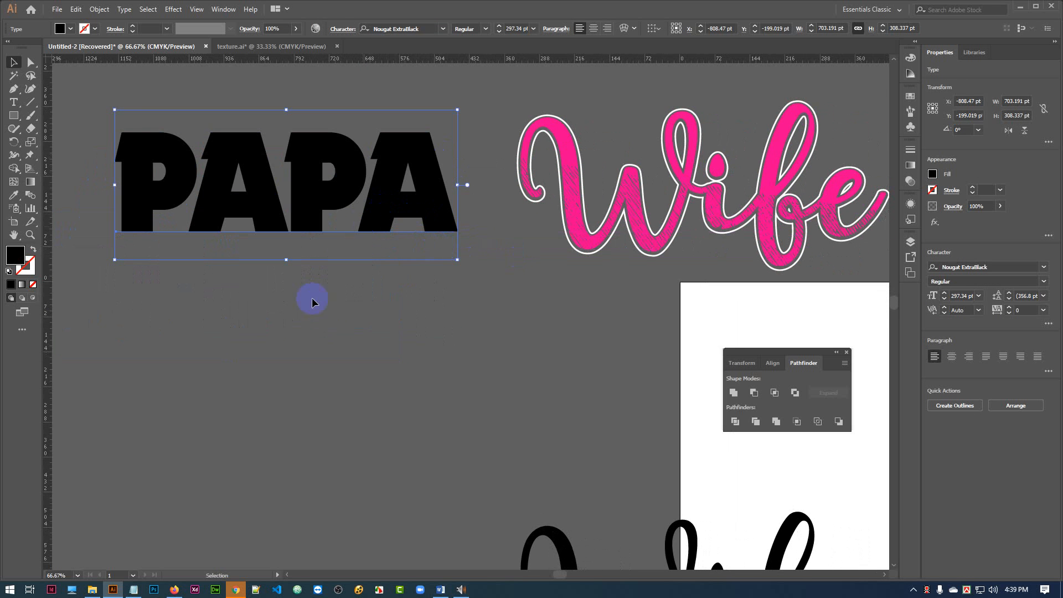
# Convert the black PAPA text to the left of the Wife lettering into outlines.
pyautogui.moveTo(310, 299); pyautogui.dragTo(313, 308)
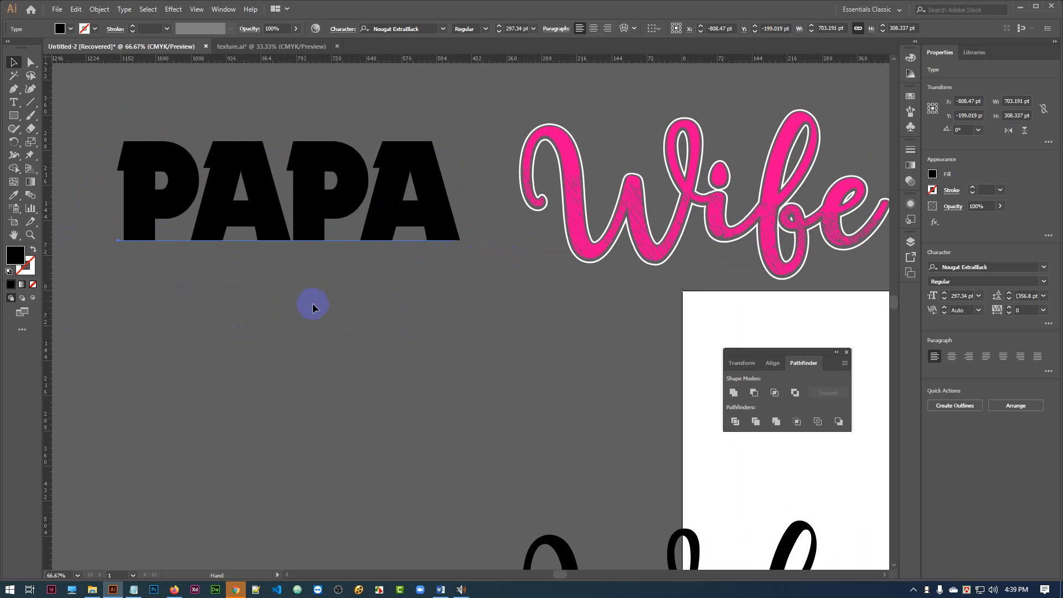
pyautogui.click(350, 328)
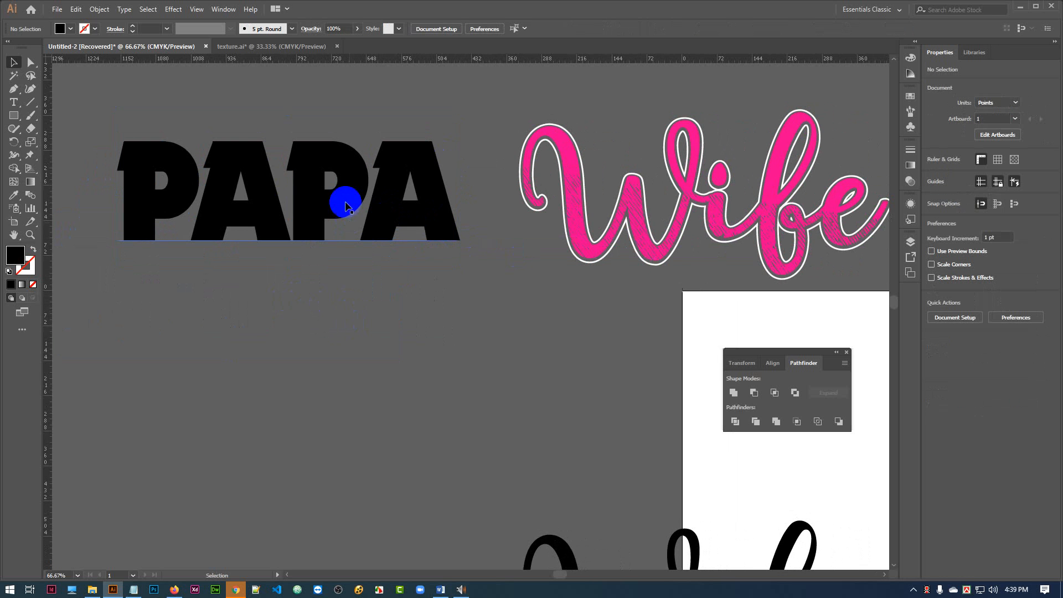
pyautogui.click(314, 206)
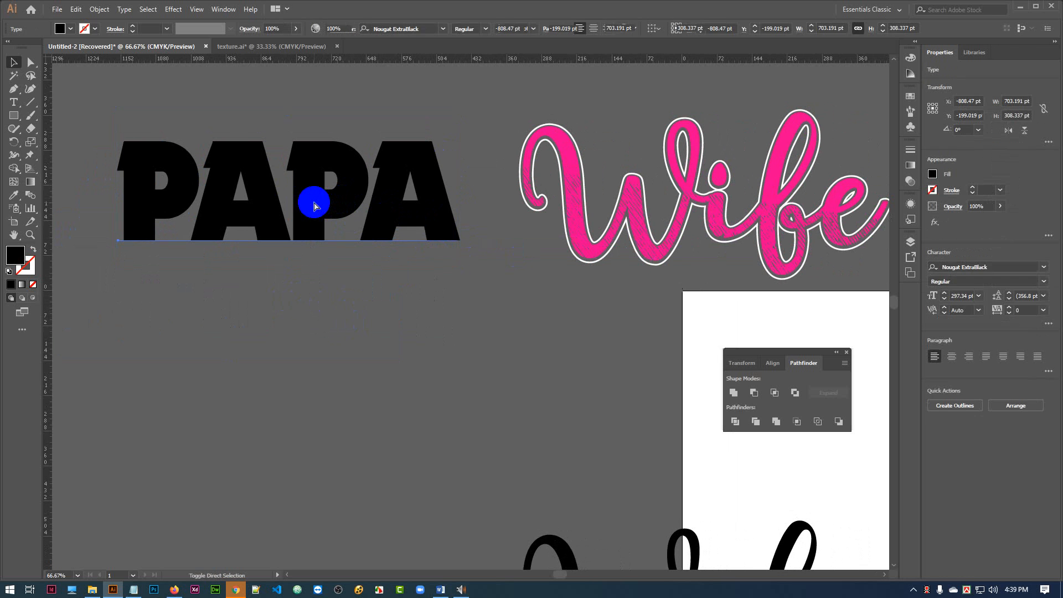
pyautogui.click(253, 428)
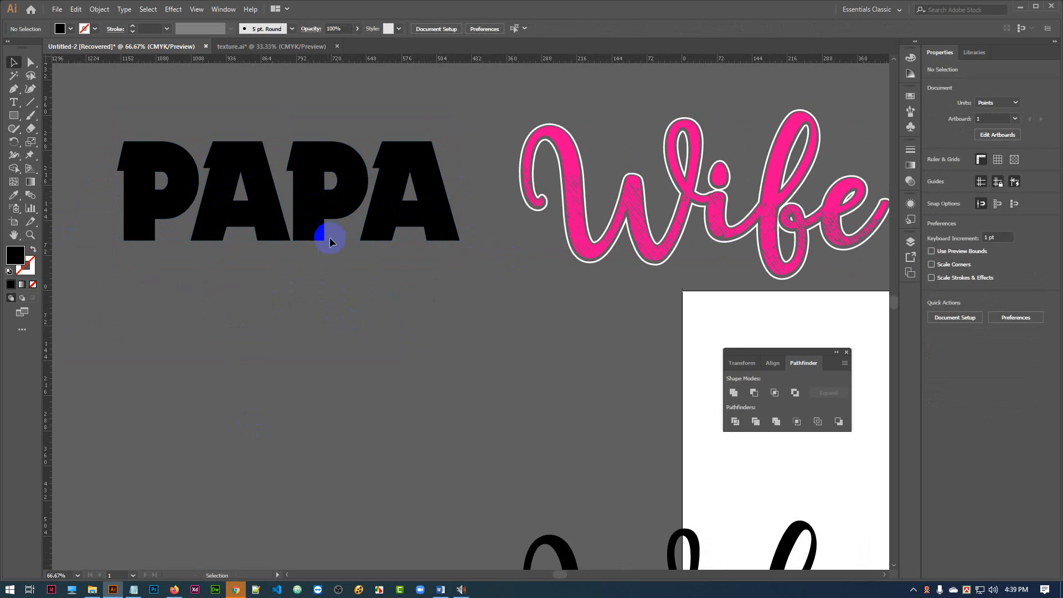
pyautogui.moveTo(324, 228); pyautogui.dragTo(749, 407)
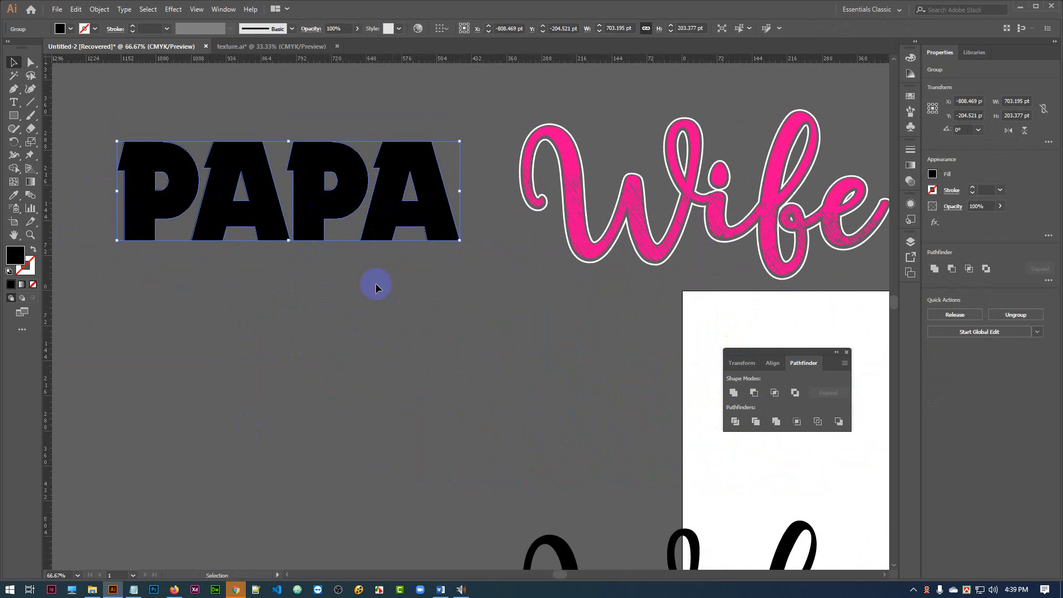
# Duplicate the outlined PAPA group and place the copy below the pink Wife lettering, overlapping the artboard.
pyautogui.moveTo(388, 211); pyautogui.dragTo(773, 407)
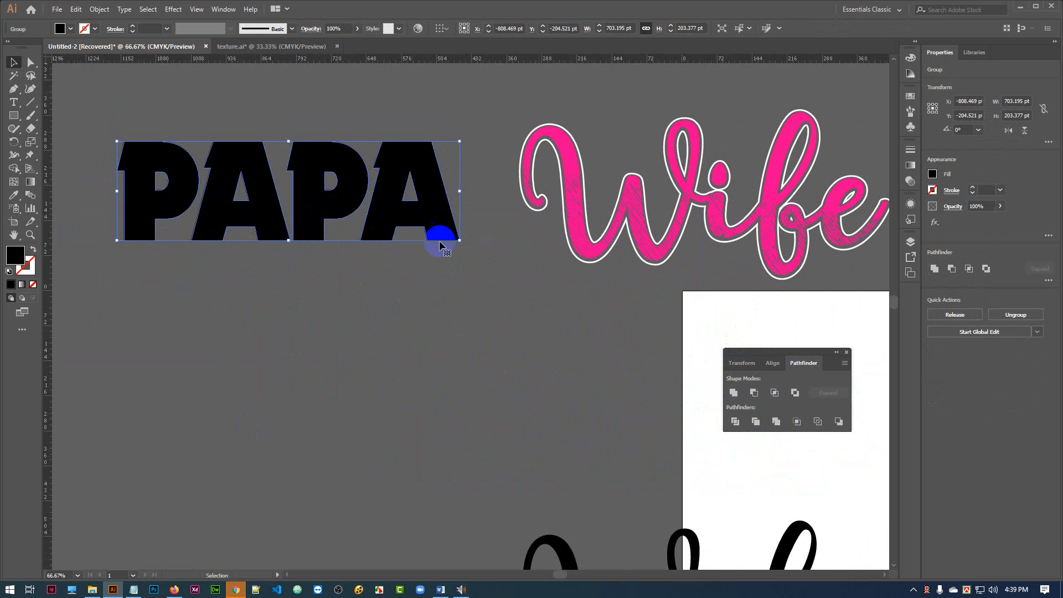
pyautogui.moveTo(379, 215); pyautogui.dragTo(504, 400)
pyautogui.moveTo(429, 398); pyautogui.dragTo(660, 469)
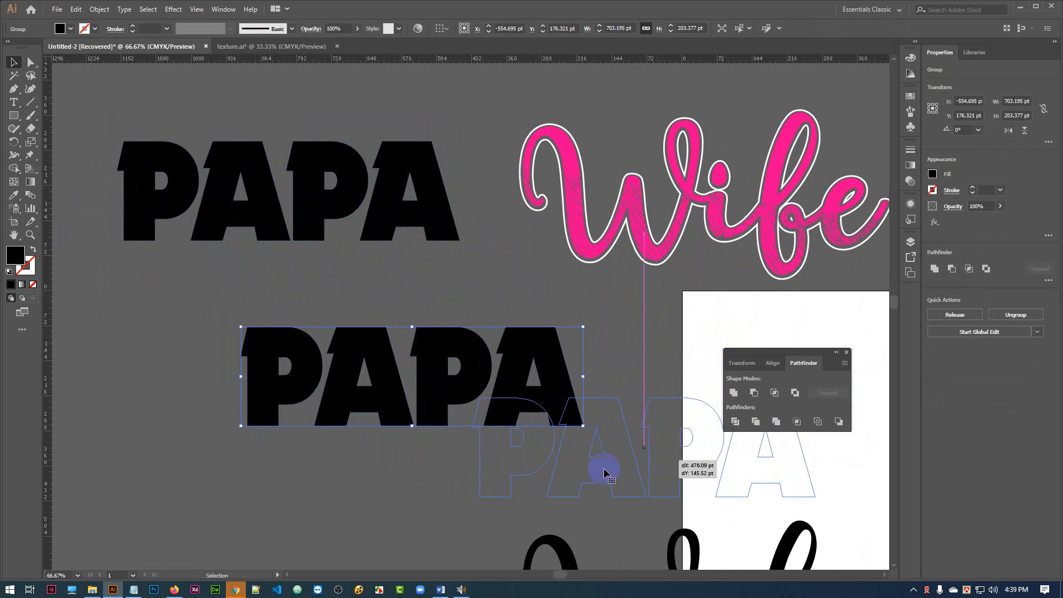
pyautogui.moveTo(599, 447); pyautogui.dragTo(661, 413)
pyautogui.click(491, 343)
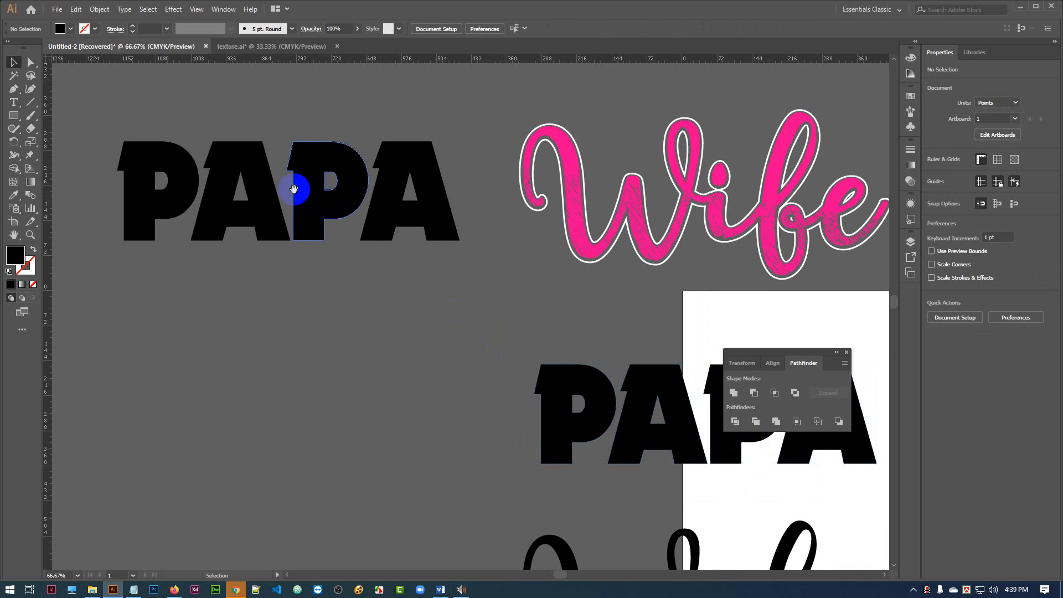
# Move the original outlined PAPA slightly down and to the left, beside the Wife lettering.
pyautogui.moveTo(268, 235); pyautogui.dragTo(267, 262)
pyautogui.moveTo(384, 204); pyautogui.dragTo(377, 224)
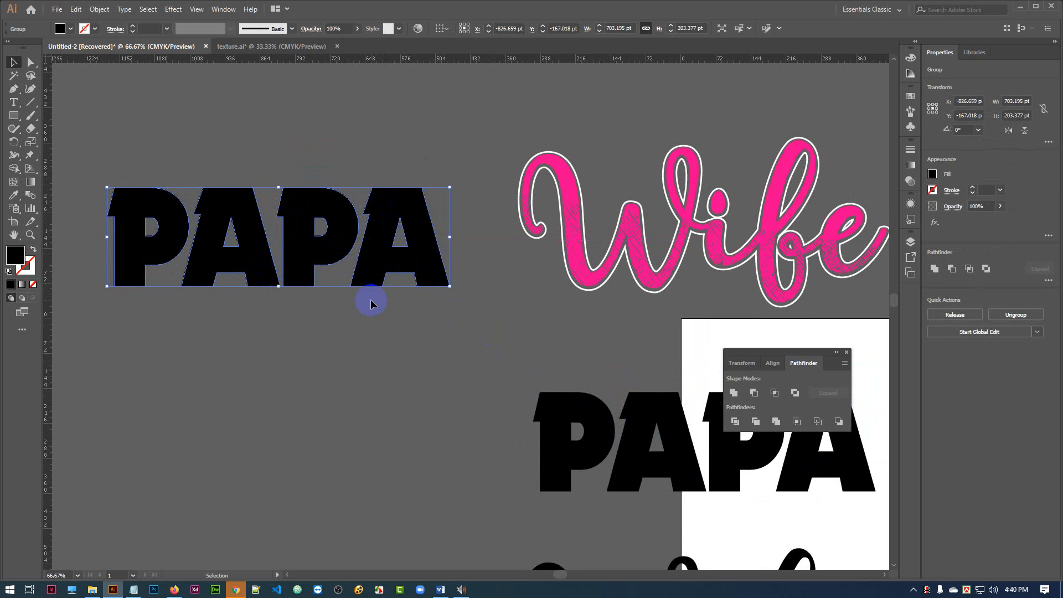
pyautogui.moveTo(416, 330); pyautogui.dragTo(424, 319)
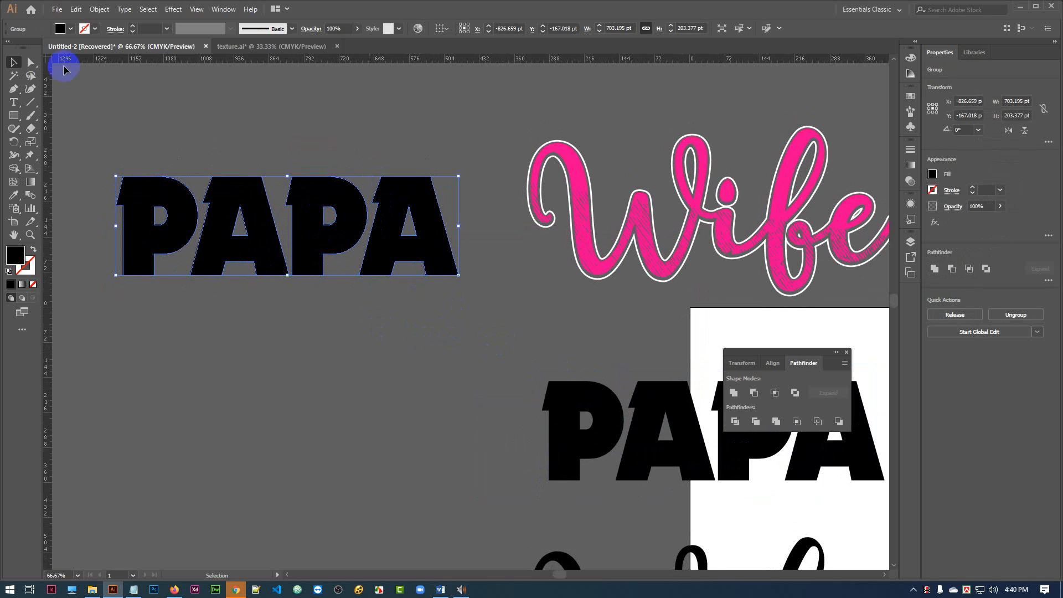
# Draw a rising diagonal line across the original PAPA, about 834 pt wide and 267 pt high, extending past both ends.
pyautogui.click(30, 104)
pyautogui.moveTo(106, 283)
pyautogui.mouseDown()
pyautogui.moveTo(338, 179)
pyautogui.moveTo(487, 145)
pyautogui.moveTo(503, 153)
pyautogui.mouseUp()
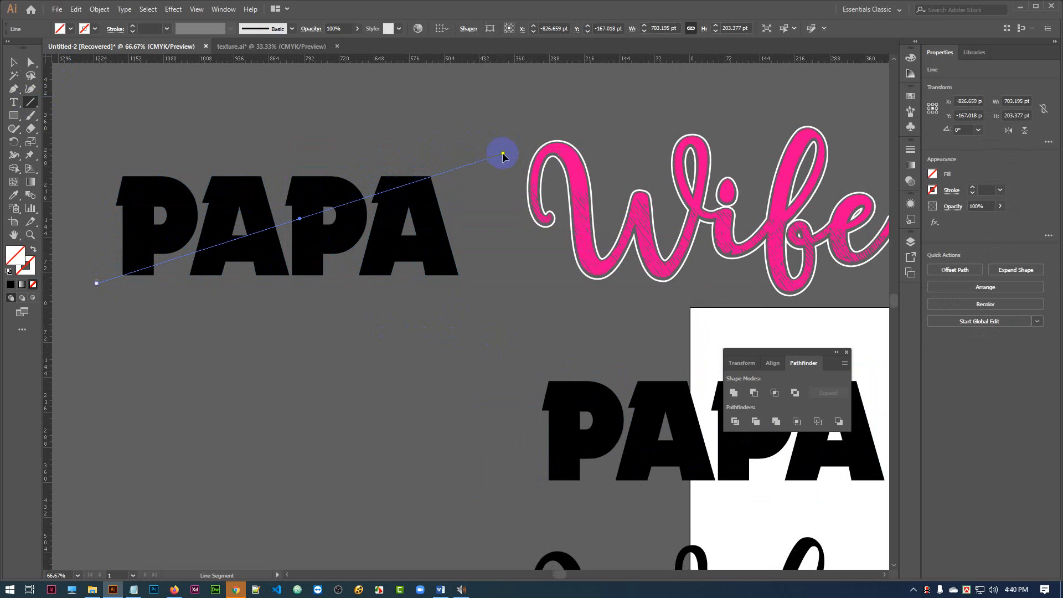
pyautogui.click(83, 30)
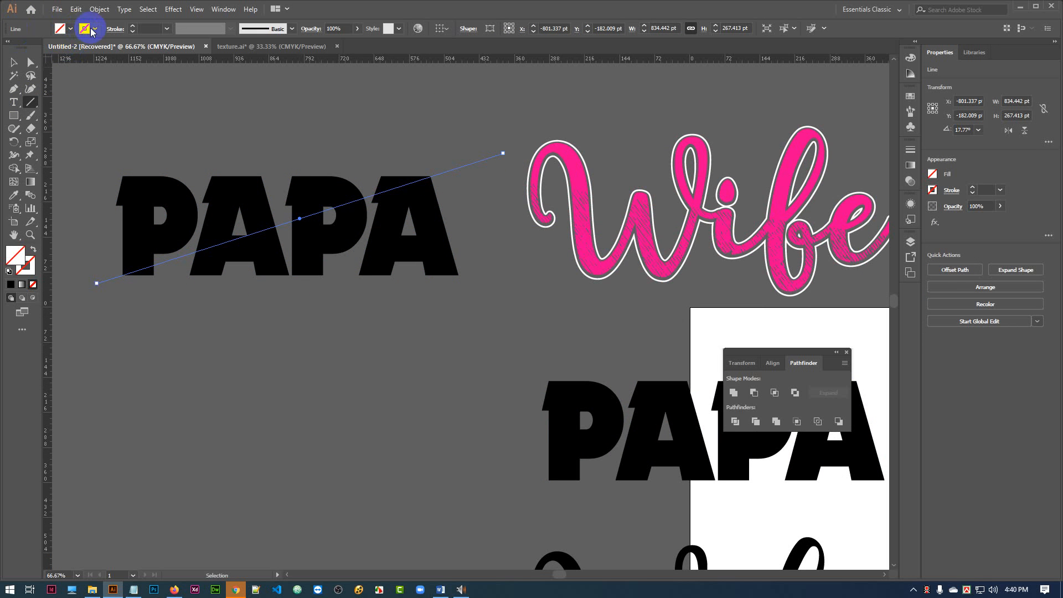
pyautogui.click(13, 65)
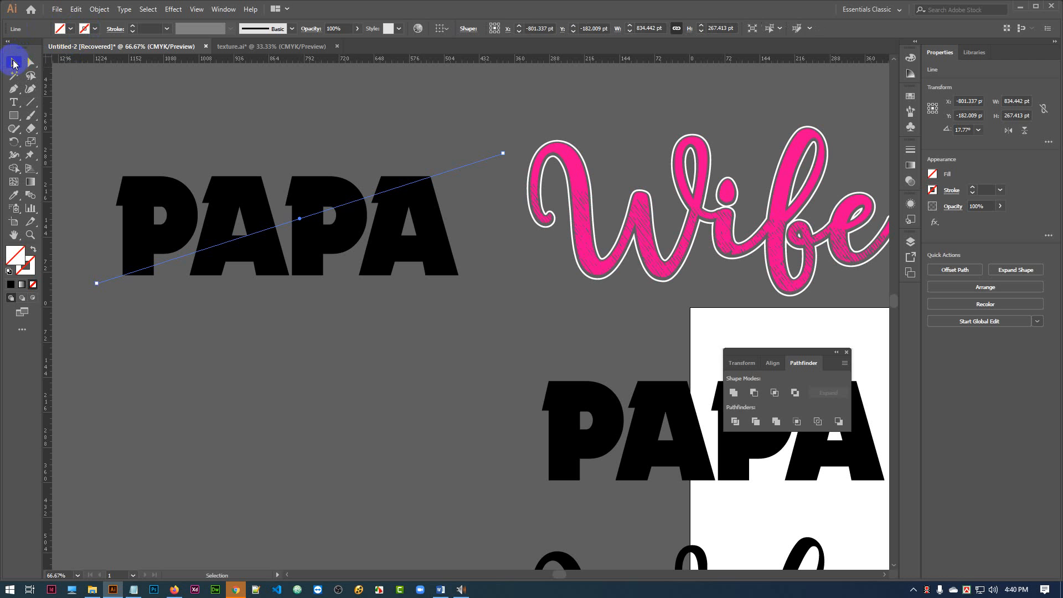
pyautogui.click(176, 112)
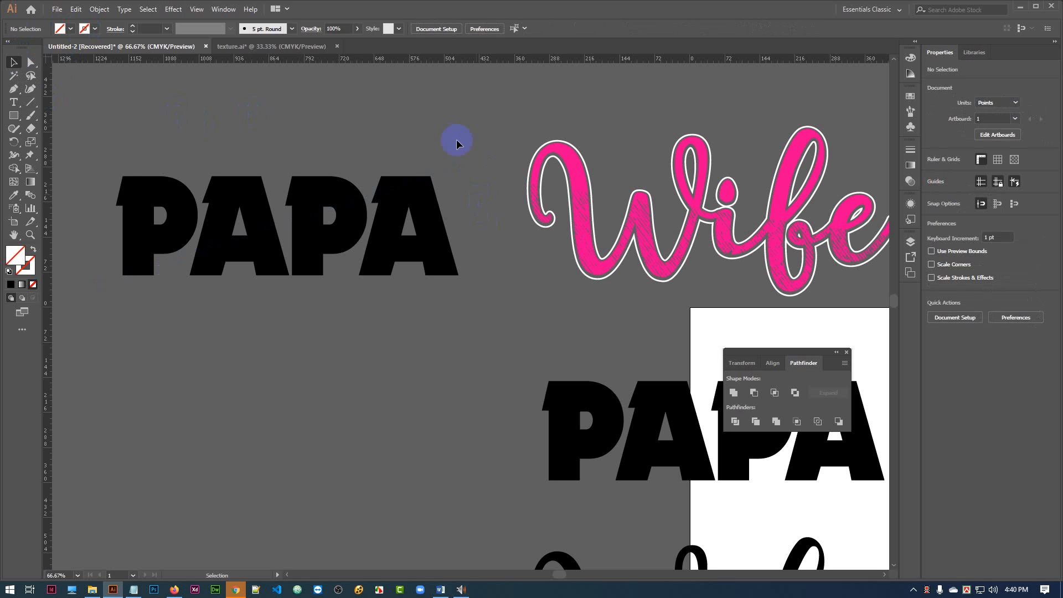
# Divide the PAPA outlines along the diagonal line with Pathfinder and ungroup the resulting pieces.
pyautogui.moveTo(483, 220); pyautogui.dragTo(484, 221)
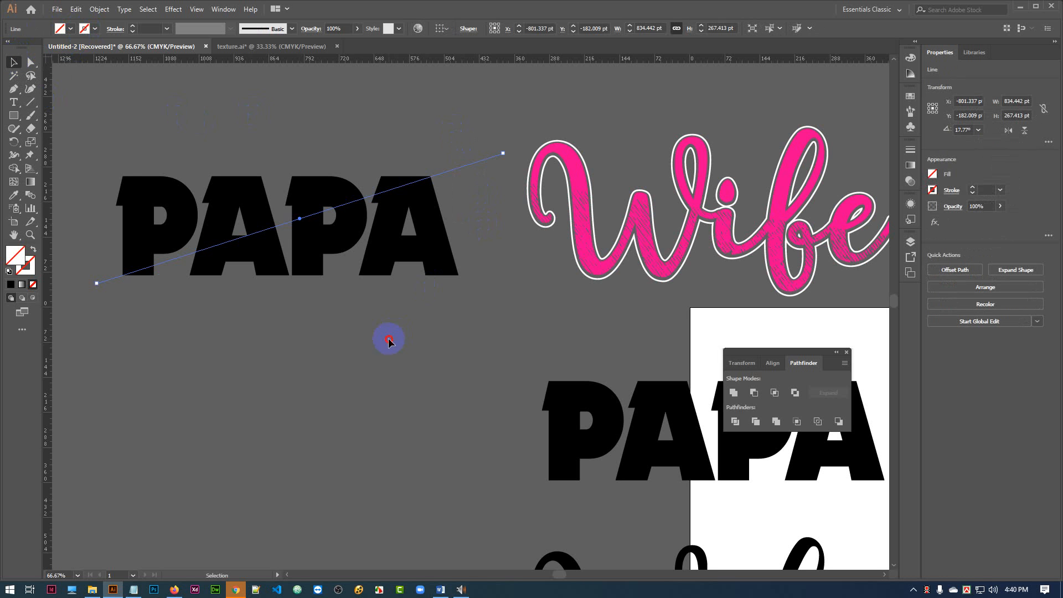
pyautogui.click(180, 131)
pyautogui.moveTo(121, 118); pyautogui.dragTo(460, 337)
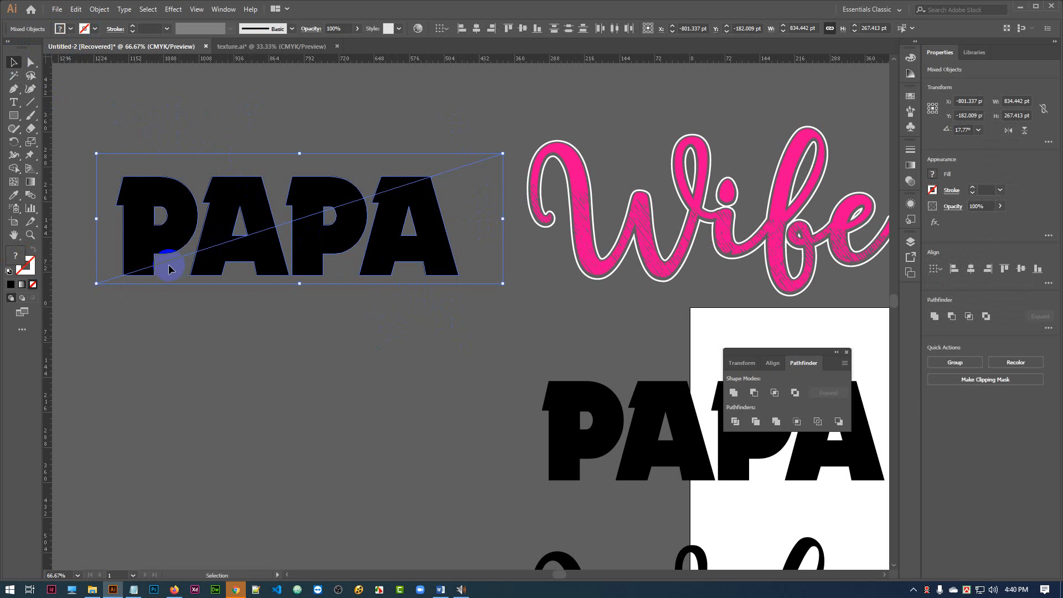
pyautogui.click(736, 422)
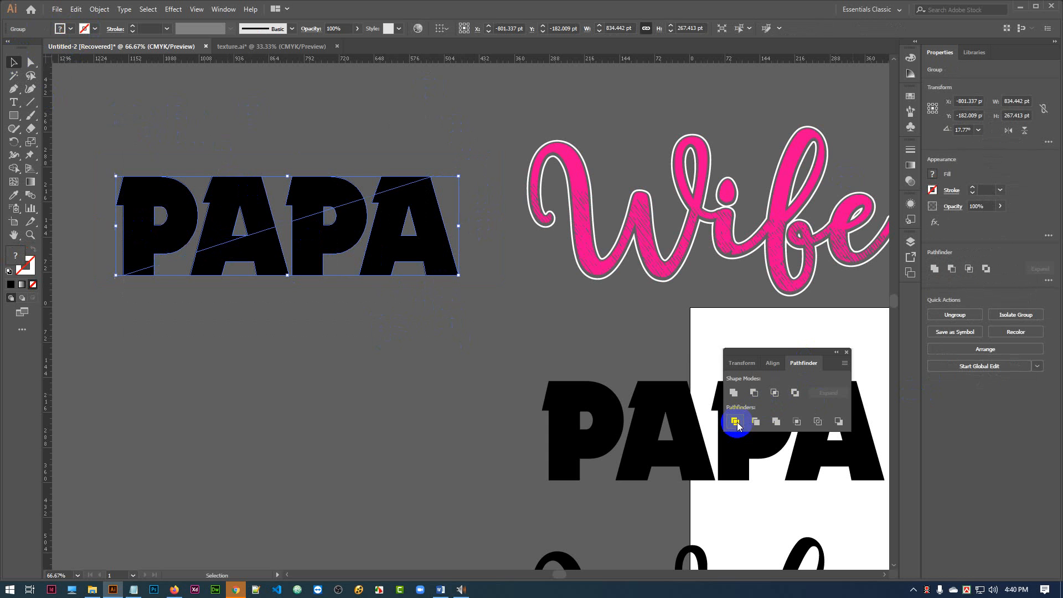
pyautogui.click(289, 271)
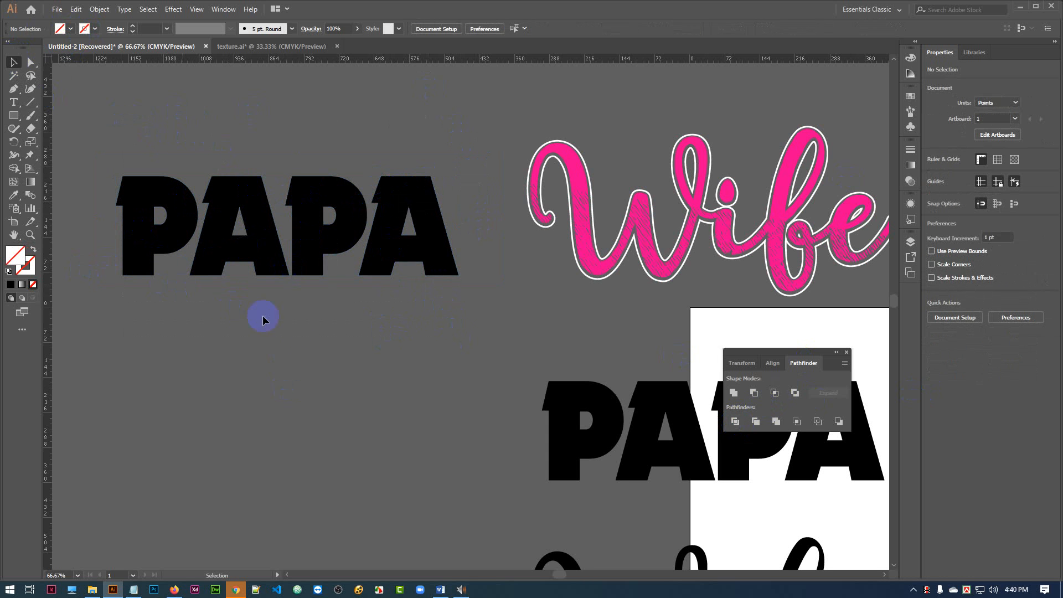
pyautogui.click(314, 247)
pyautogui.rightClick(314, 246)
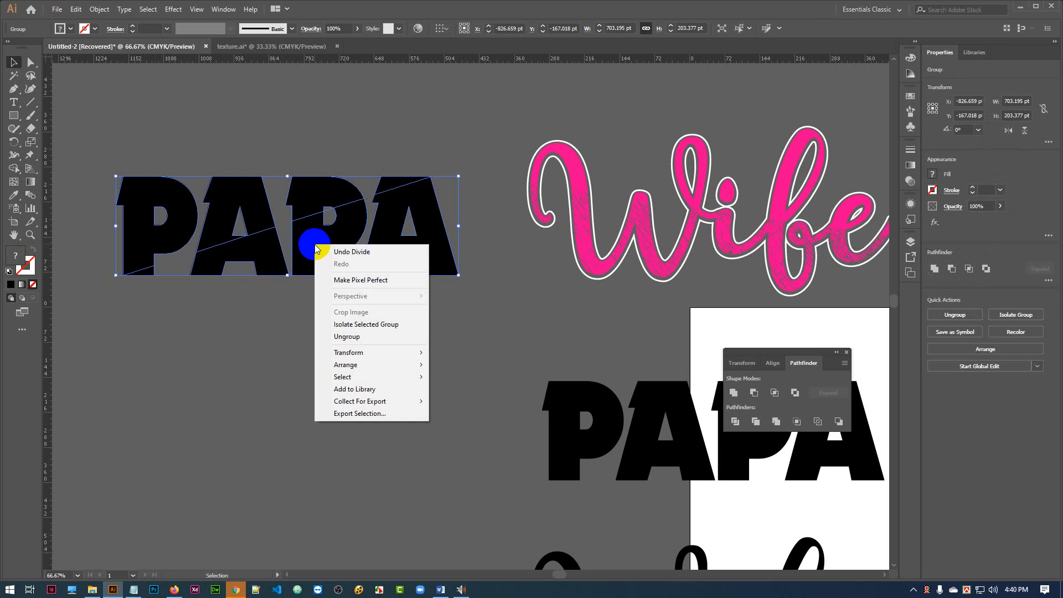
pyautogui.click(350, 337)
pyautogui.click(378, 332)
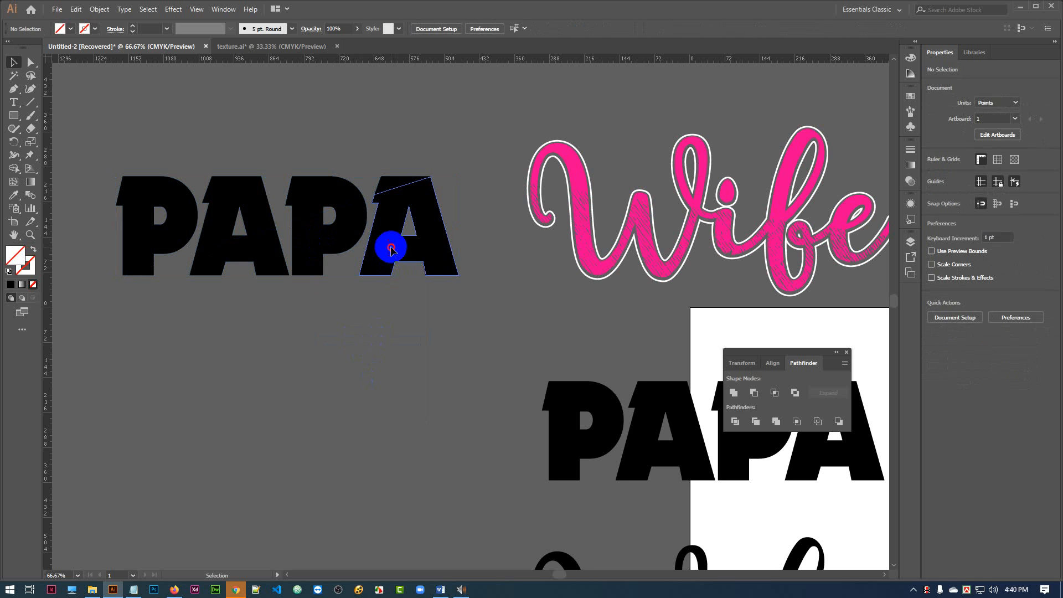
# Try pulling the lower pieces of the last three PAPA letters downward, and undo the moves.
pyautogui.moveTo(392, 250); pyautogui.dragTo(402, 264)
pyautogui.moveTo(328, 240); pyautogui.dragTo(327, 261)
pyautogui.moveTo(264, 259); pyautogui.dragTo(266, 289)
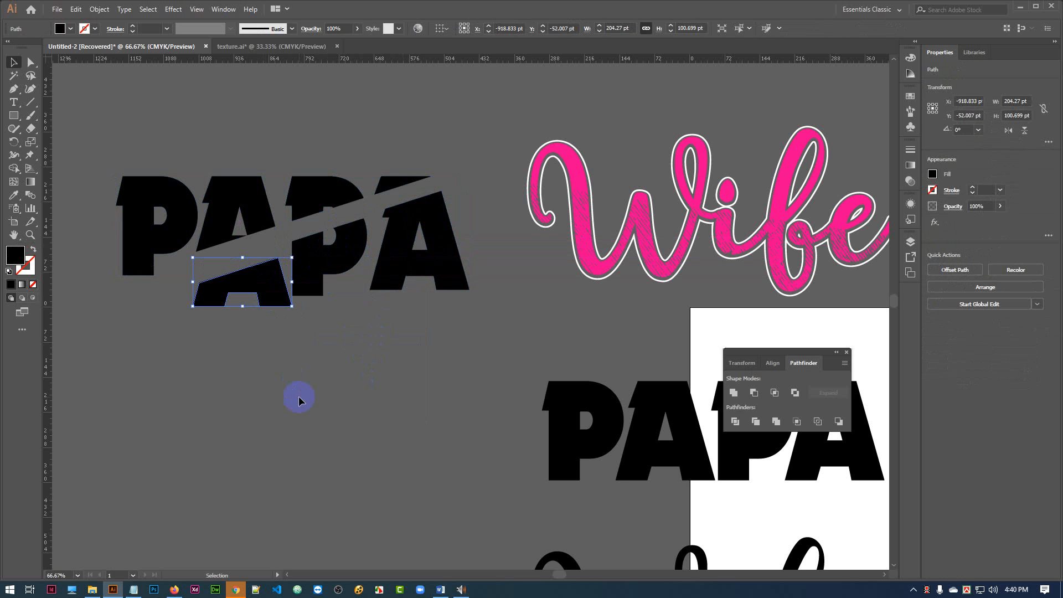
pyautogui.hotkey('ctrl', 'z')
pyautogui.hotkey('ctrl', 'z')
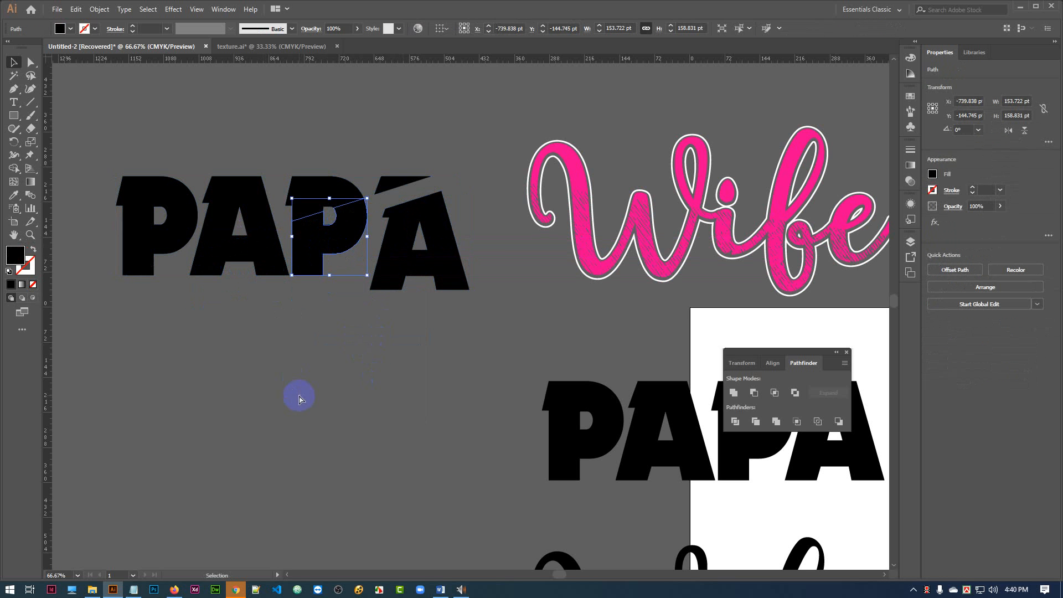
pyautogui.hotkey('ctrl', 'z')
# Select the pieces of all four PAPA letters below the diagonal cut and group them.
pyautogui.click(371, 278)
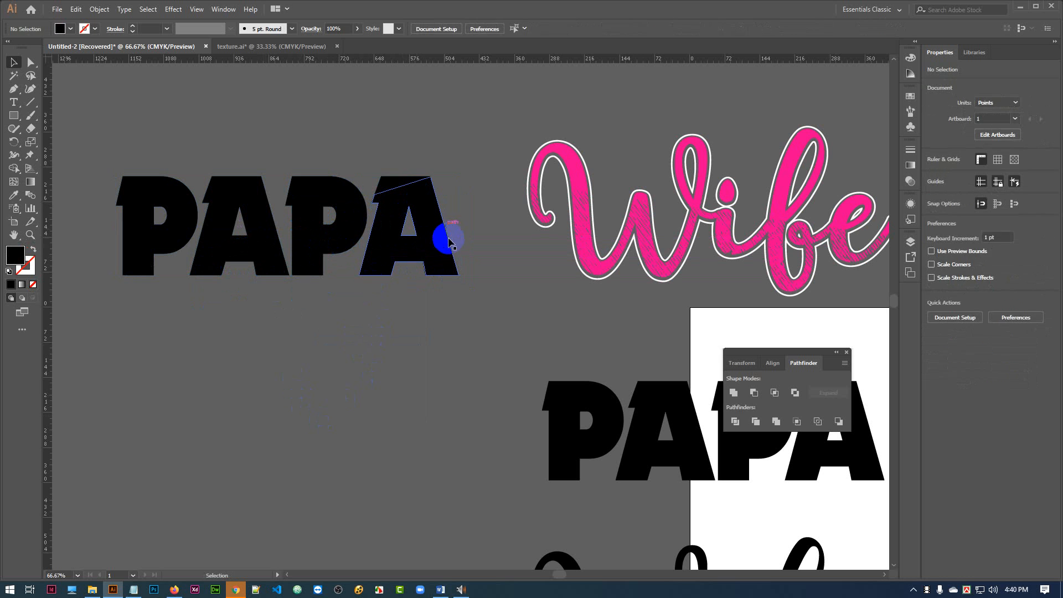
pyautogui.keyDown('shift'); pyautogui.click(337, 250); pyautogui.keyUp('shift')
pyautogui.keyDown('shift'); pyautogui.click(273, 256); pyautogui.keyUp('shift')
pyautogui.keyDown('shift'); pyautogui.click(139, 271); pyautogui.keyUp('shift')
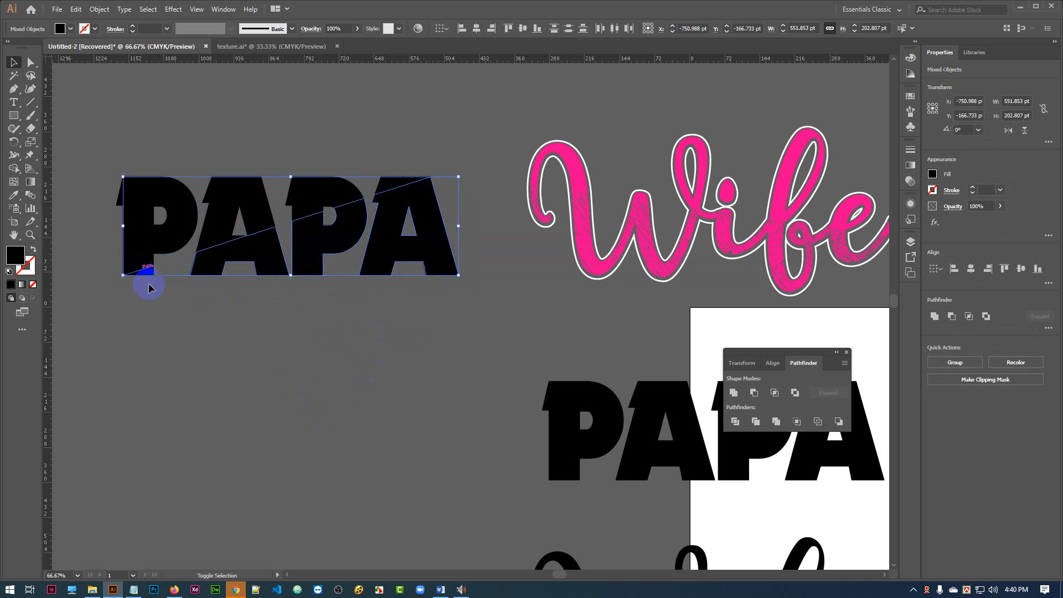
pyautogui.press('a')
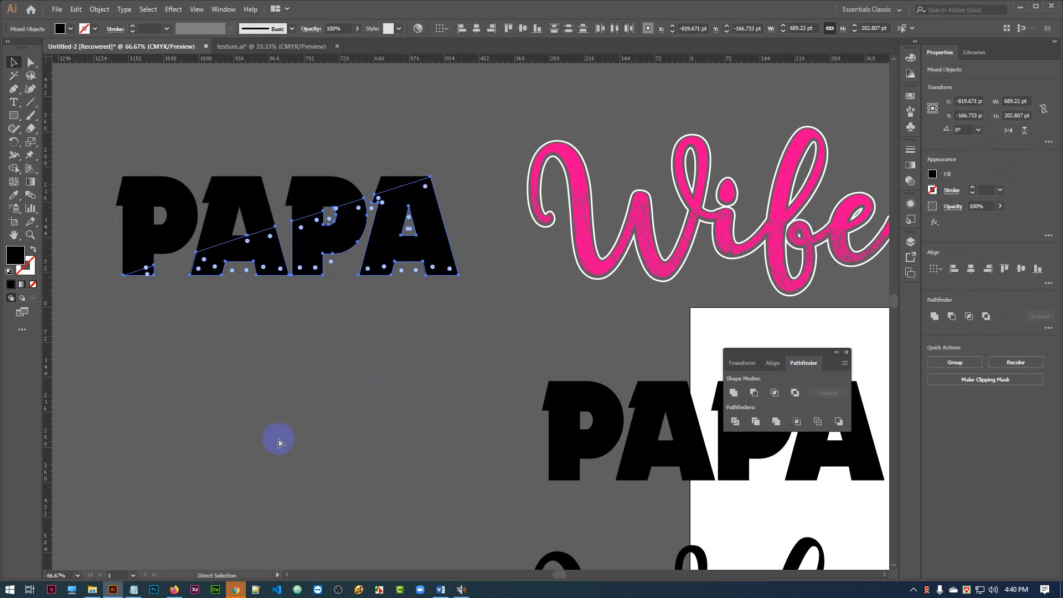
pyautogui.hotkey('ctrl', 'g')
pyautogui.press('v')
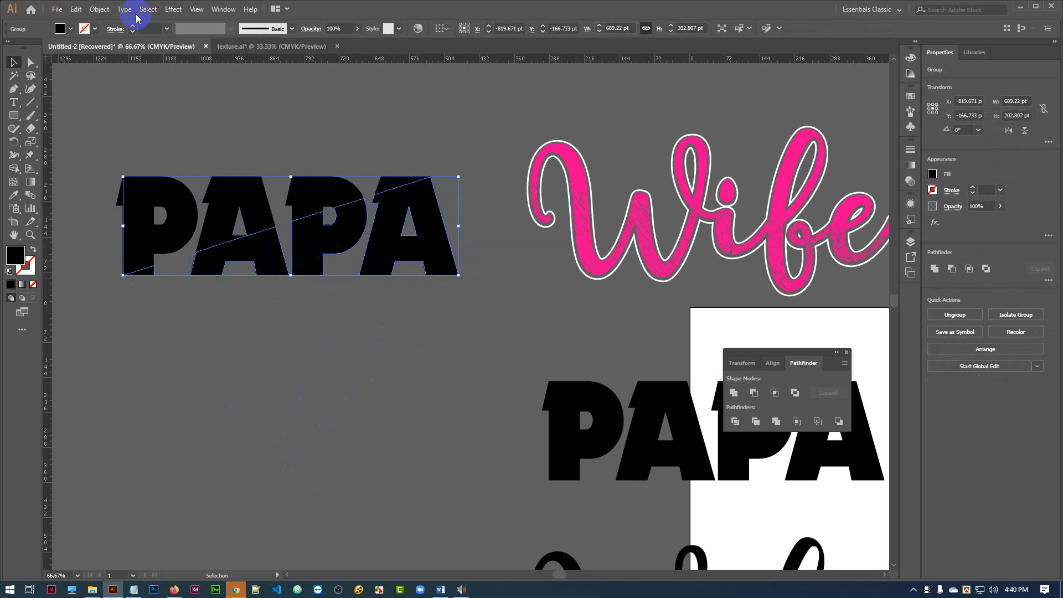
# Fill the grouped lower pieces of PAPA with the pink swatch.
pyautogui.click(71, 28)
pyautogui.click(76, 48)
pyautogui.click(182, 100)
pyautogui.click(281, 349)
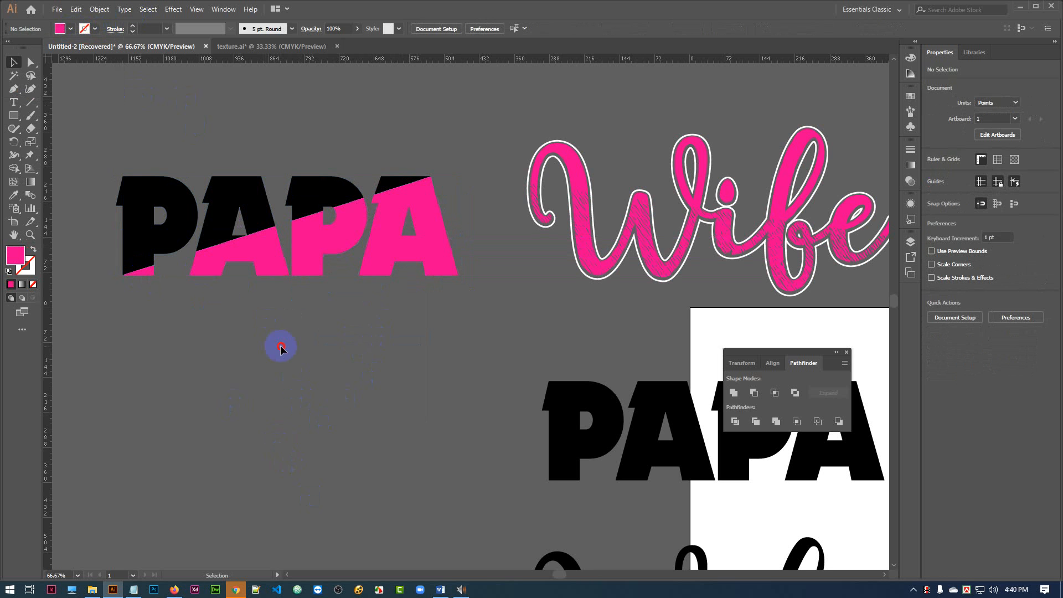
# Group the black pieces of PAPA above the diagonal cut and fill them with dark blue.
pyautogui.click(381, 180)
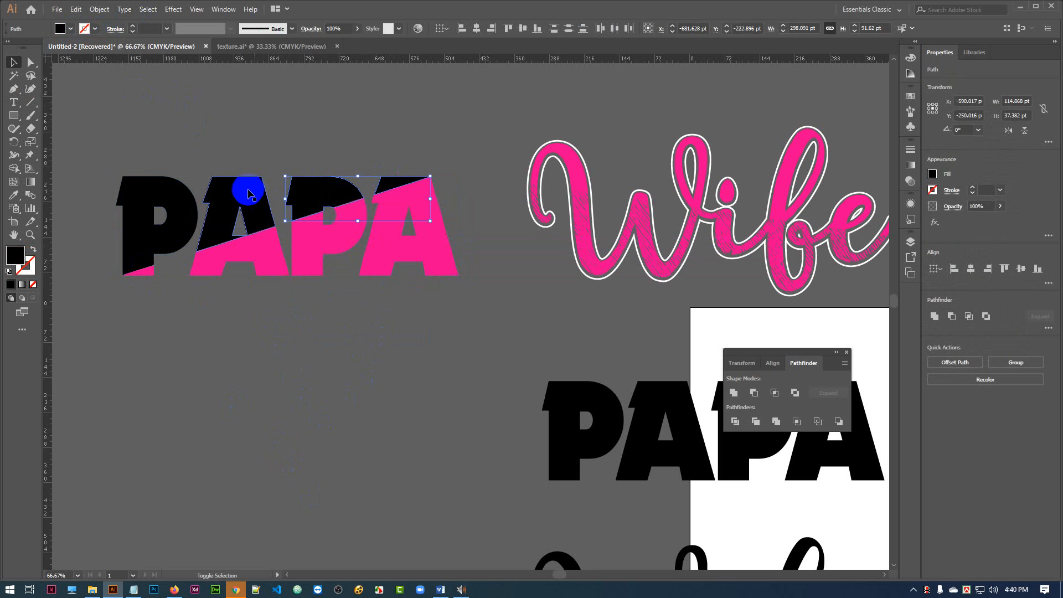
pyautogui.keyDown('shift'); pyautogui.click(176, 200); pyautogui.keyUp('shift')
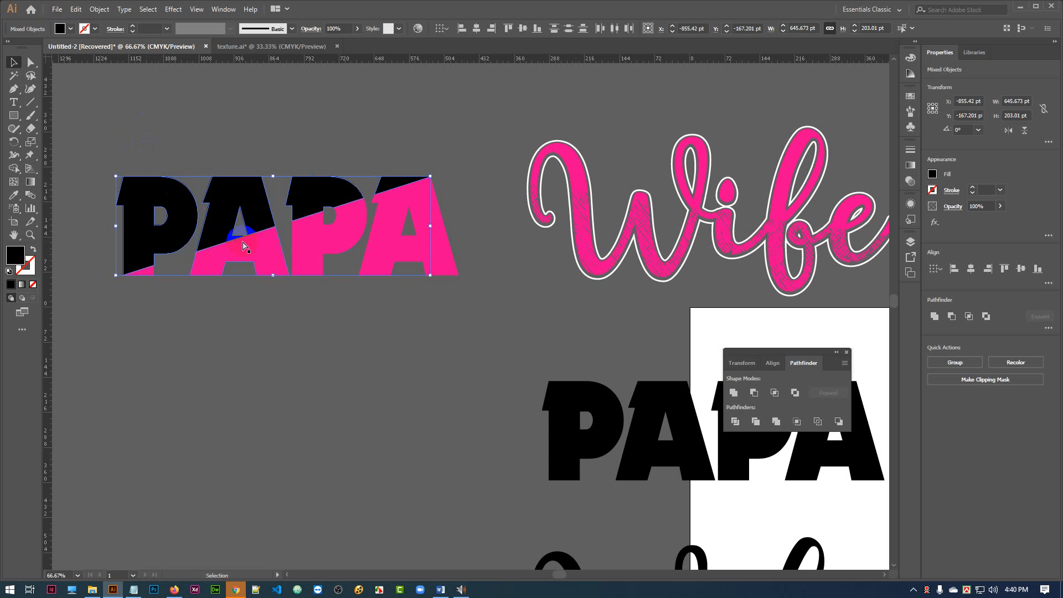
pyautogui.hotkey('ctrl', 'g')
pyautogui.press('v')
pyautogui.click(60, 29)
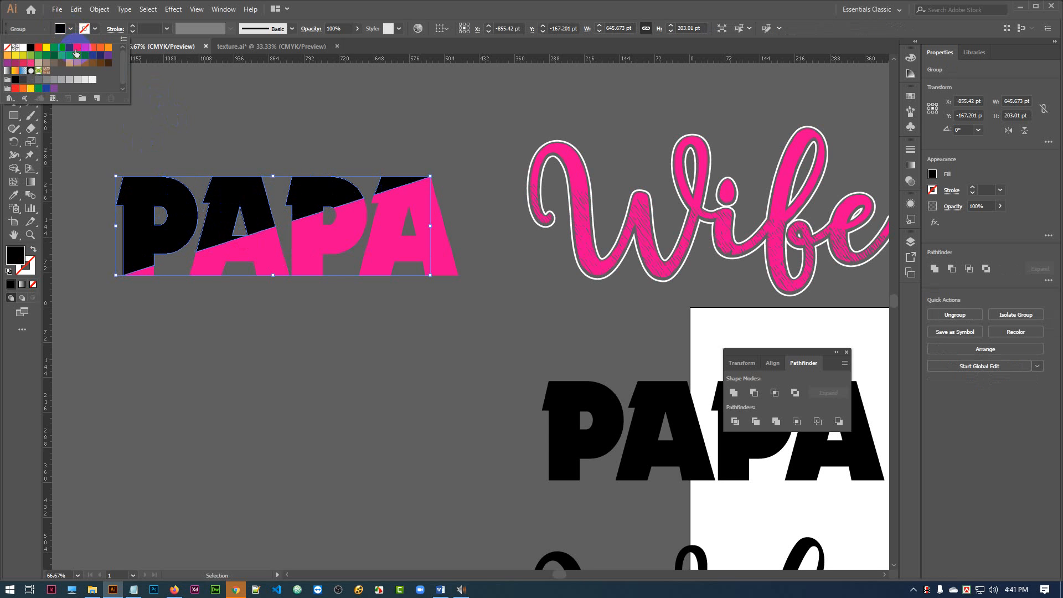
pyautogui.click(69, 53)
pyautogui.click(442, 457)
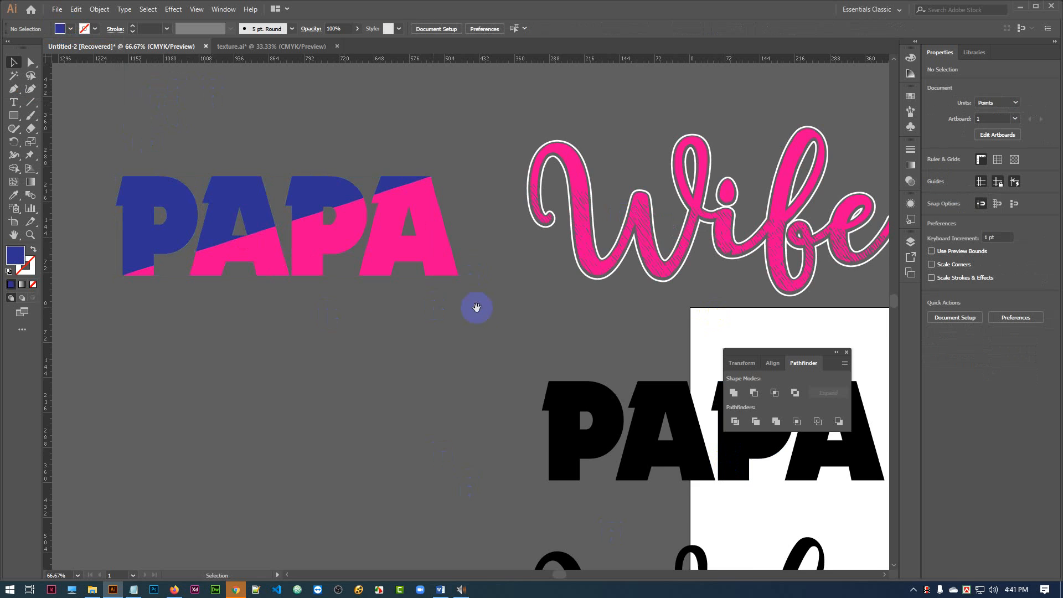
# Place a copy of the blue-and-pink PAPA above the Wife lettering, keeping the original on the left.
pyautogui.moveTo(476, 308); pyautogui.dragTo(442, 405)
pyautogui.moveTo(178, 238); pyautogui.dragTo(765, 180)
pyautogui.moveTo(565, 370); pyautogui.dragTo(638, 320)
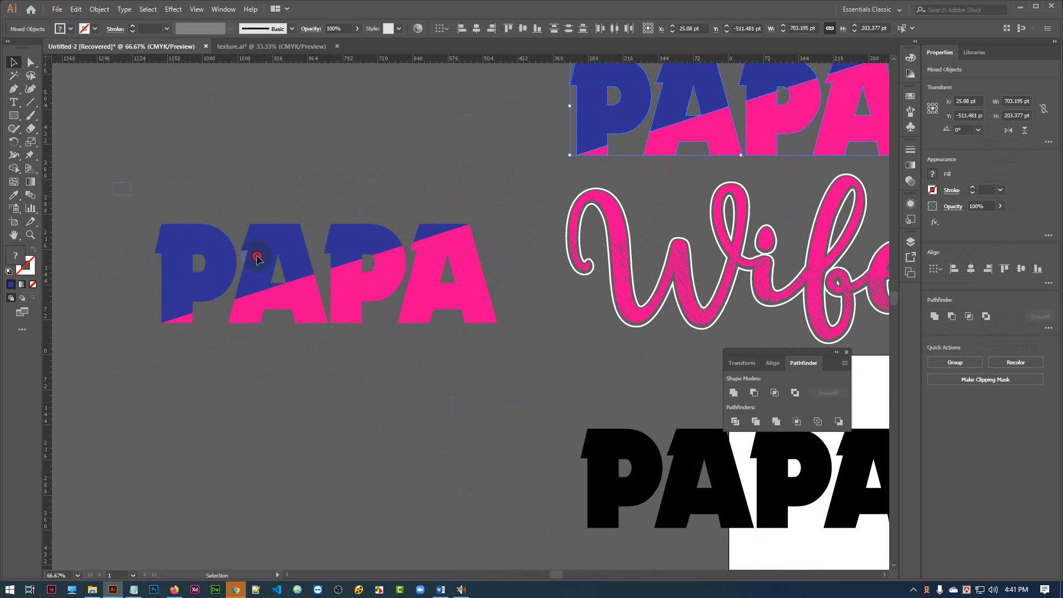
pyautogui.moveTo(505, 371); pyautogui.dragTo(512, 378)
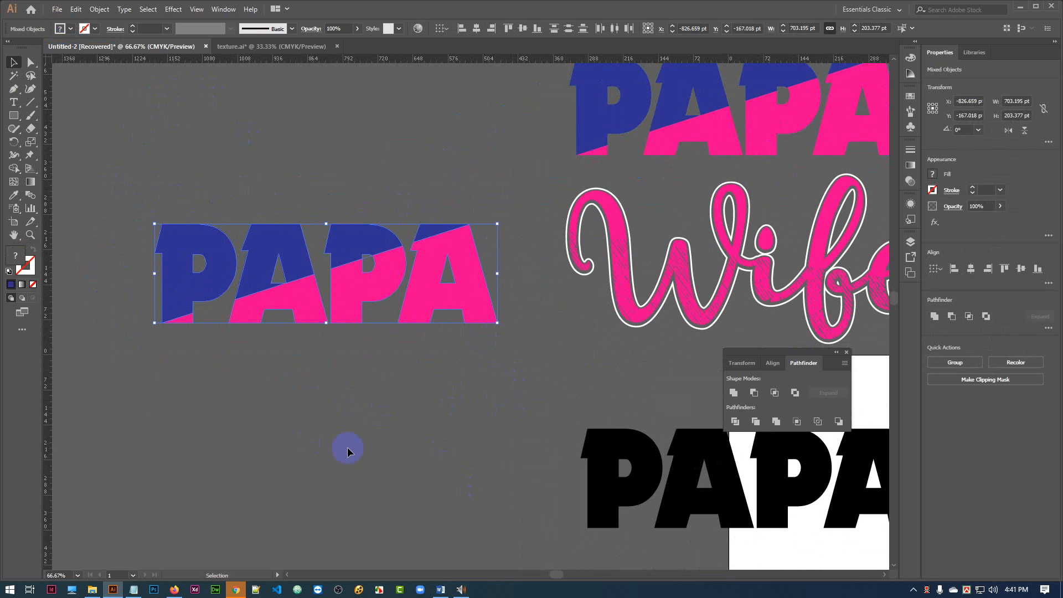
pyautogui.click(473, 437)
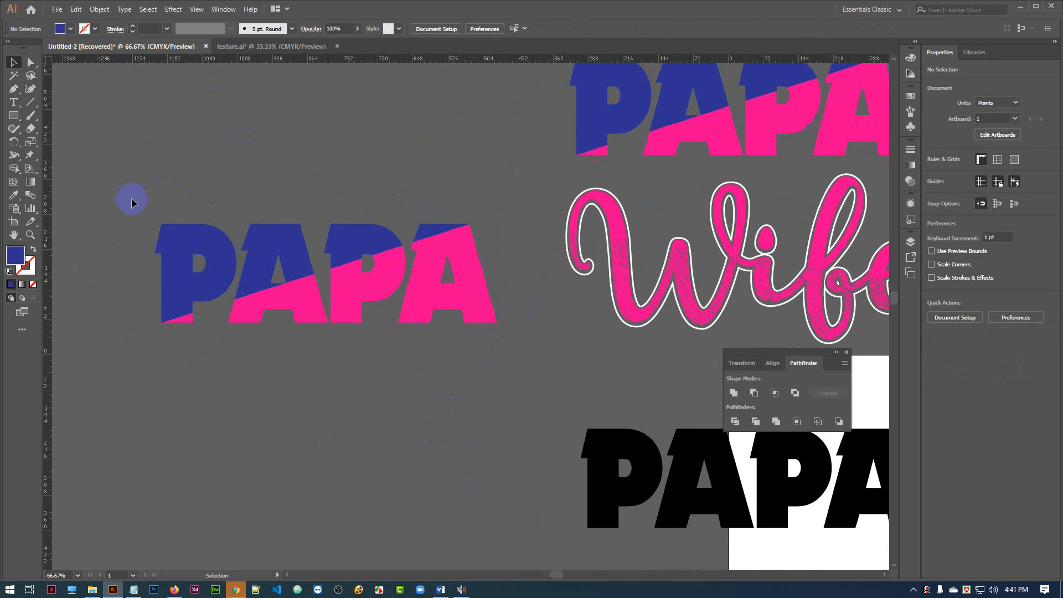
# Duplicate the original blue-and-pink PAPA and place the copy directly below it.
pyautogui.moveTo(131, 202); pyautogui.dragTo(511, 374)
pyautogui.scroll(-1, 509, 265)
pyautogui.moveTo(427, 239); pyautogui.dragTo(410, 380)
pyautogui.scroll(-2, 319, 345)
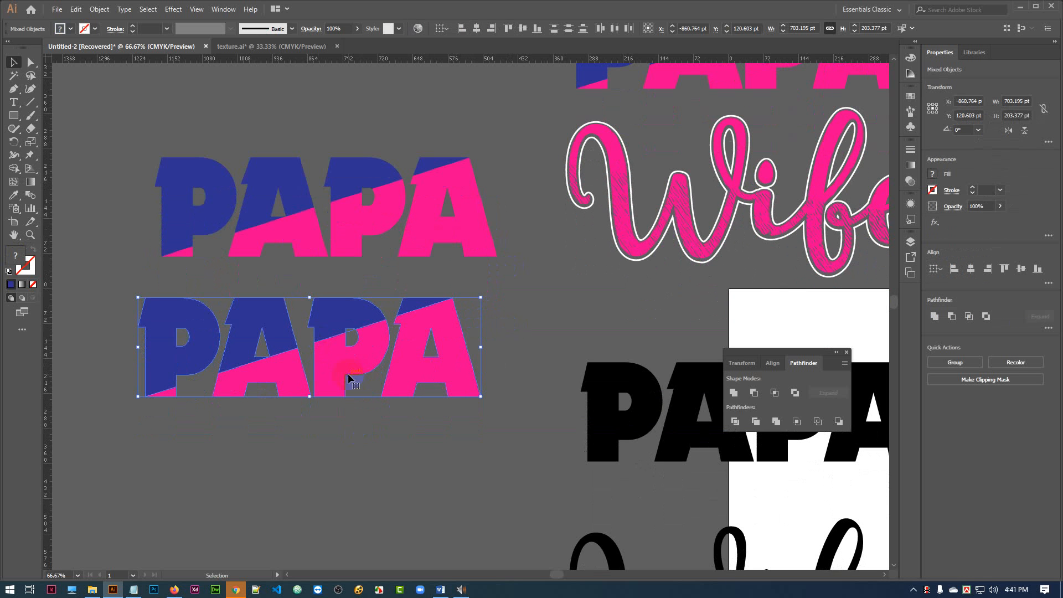
# Offset the paths of the lower PAPA copy outward with round joins, widening it to about 719 pt.
pyautogui.click(95, 9)
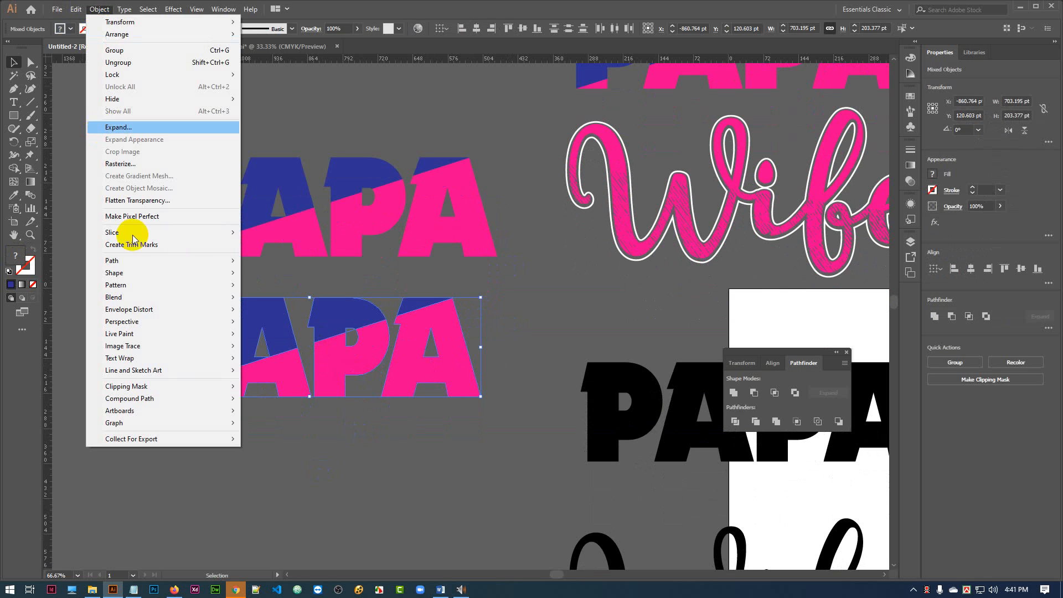
pyautogui.moveTo(186, 258)
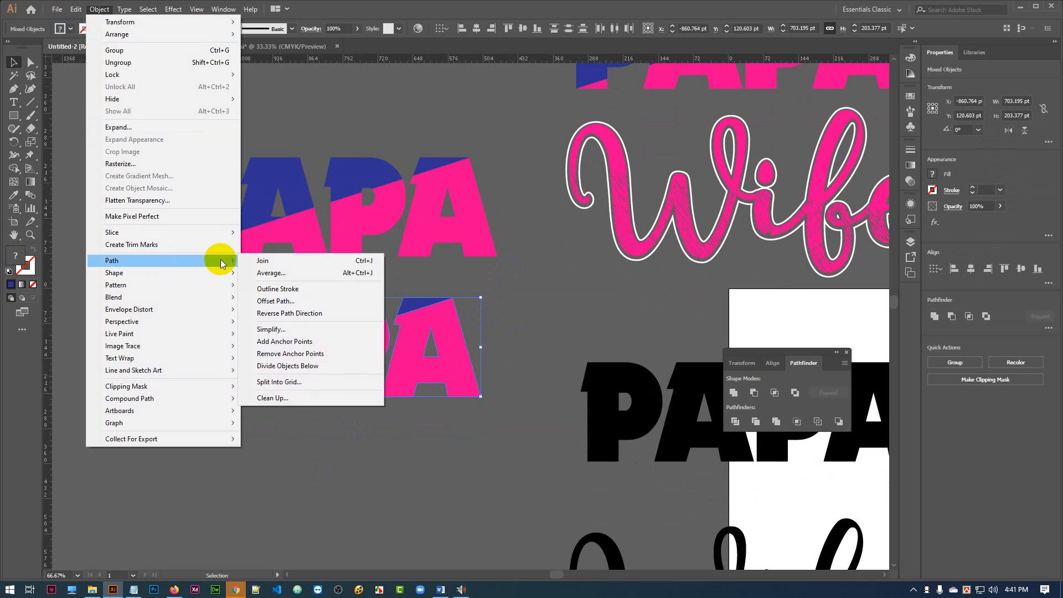
pyautogui.click(289, 298)
pyautogui.click(690, 172)
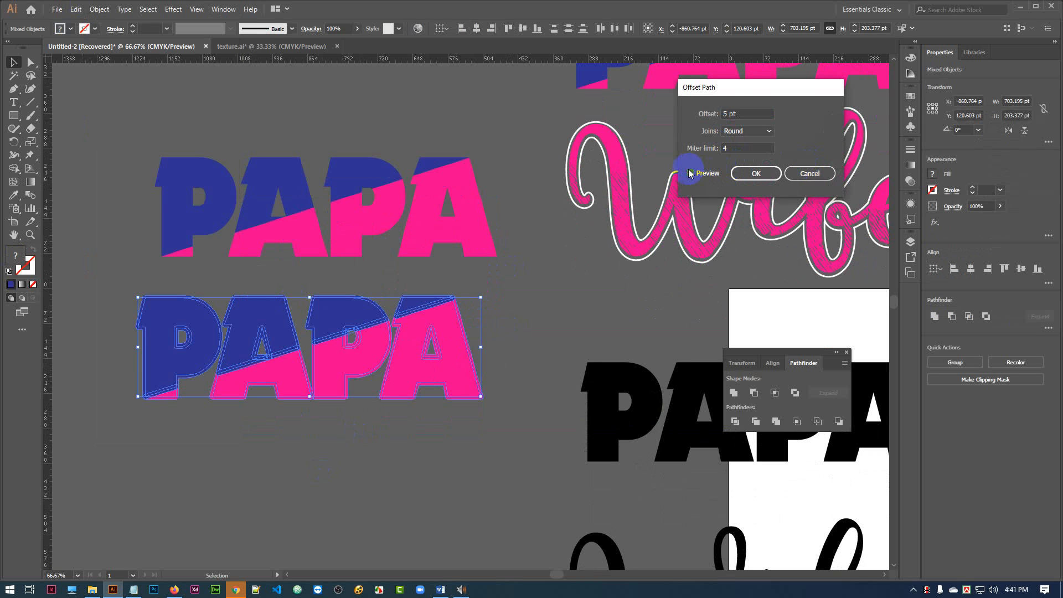
pyautogui.moveTo(745, 114); pyautogui.dragTo(685, 111)
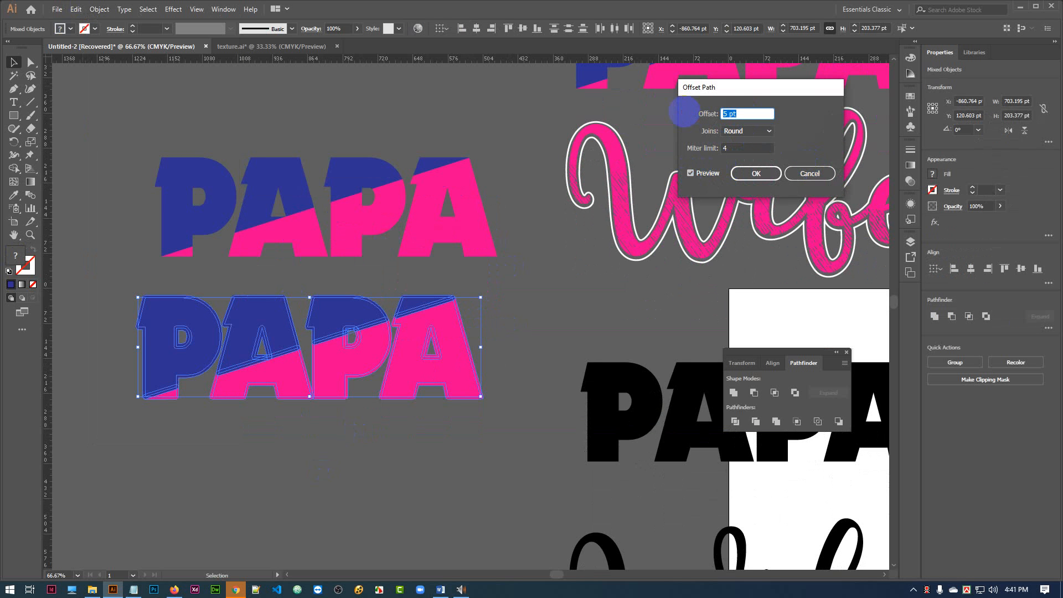
pyautogui.click(756, 173)
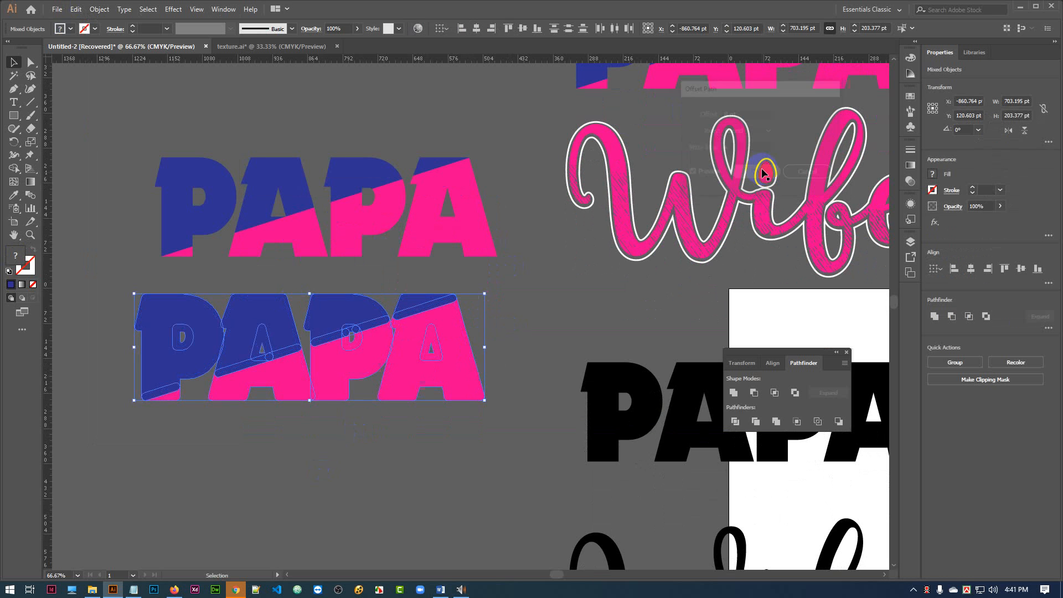
pyautogui.click(512, 313)
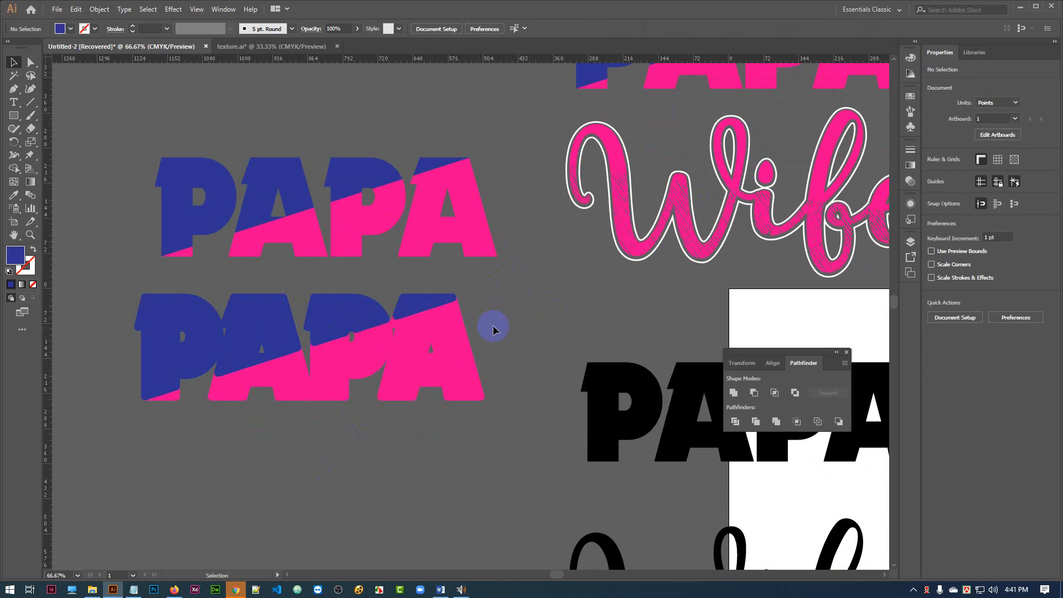
# Unite the offset pieces of the lower PAPA copy into one solid shape and move it farther down.
pyautogui.moveTo(105, 279); pyautogui.dragTo(503, 456)
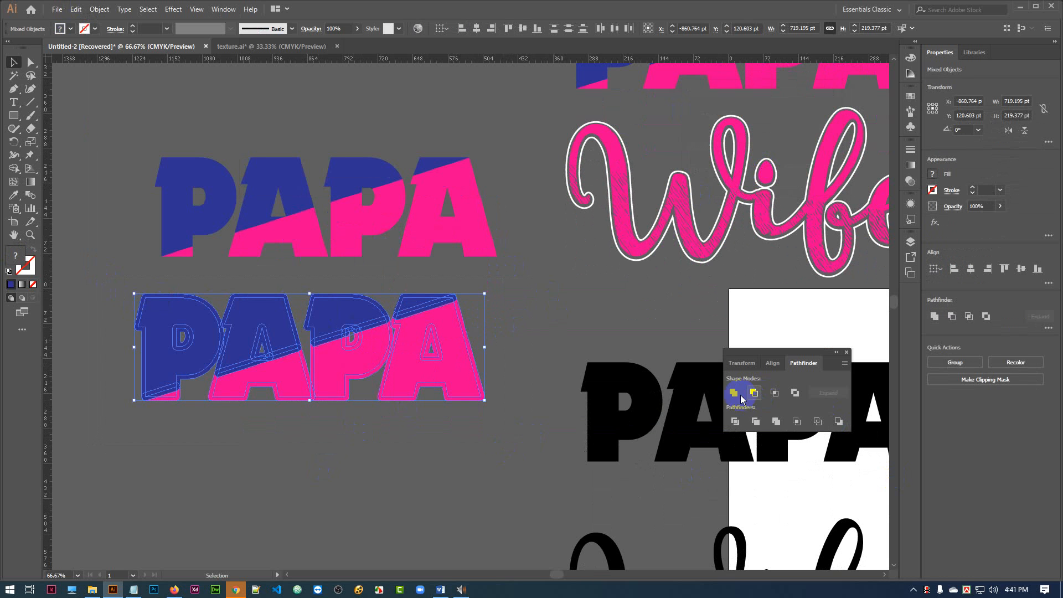
pyautogui.click(734, 393)
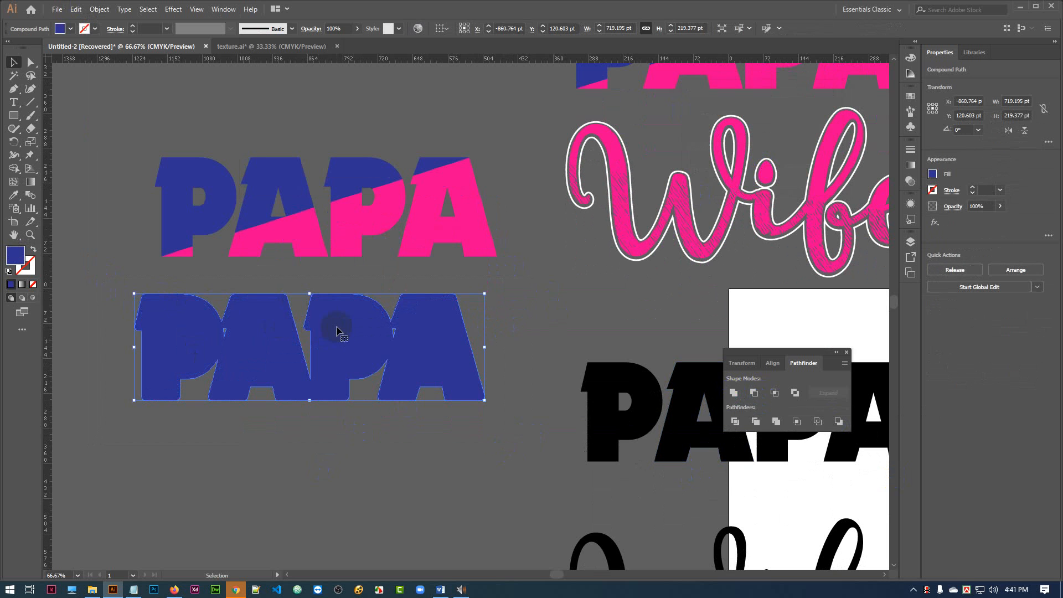
pyautogui.scroll(-1, 509, 264)
pyautogui.moveTo(325, 327); pyautogui.dragTo(332, 444)
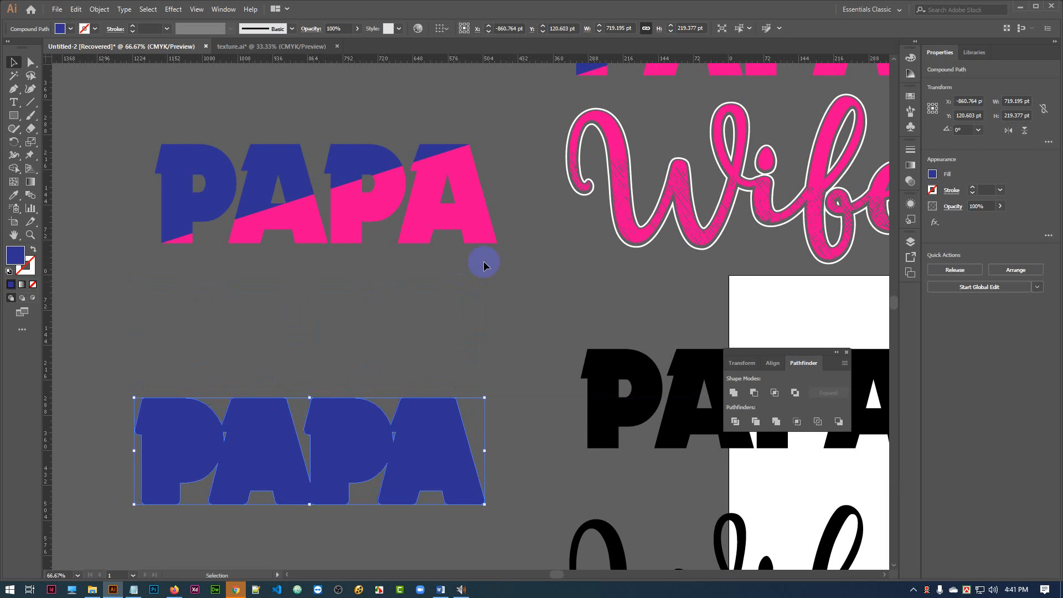
# Duplicate the original blue-and-pink PAPA into the gap above the solid blue PAPA shape.
pyautogui.click(165, 95)
pyautogui.moveTo(507, 254); pyautogui.dragTo(507, 254)
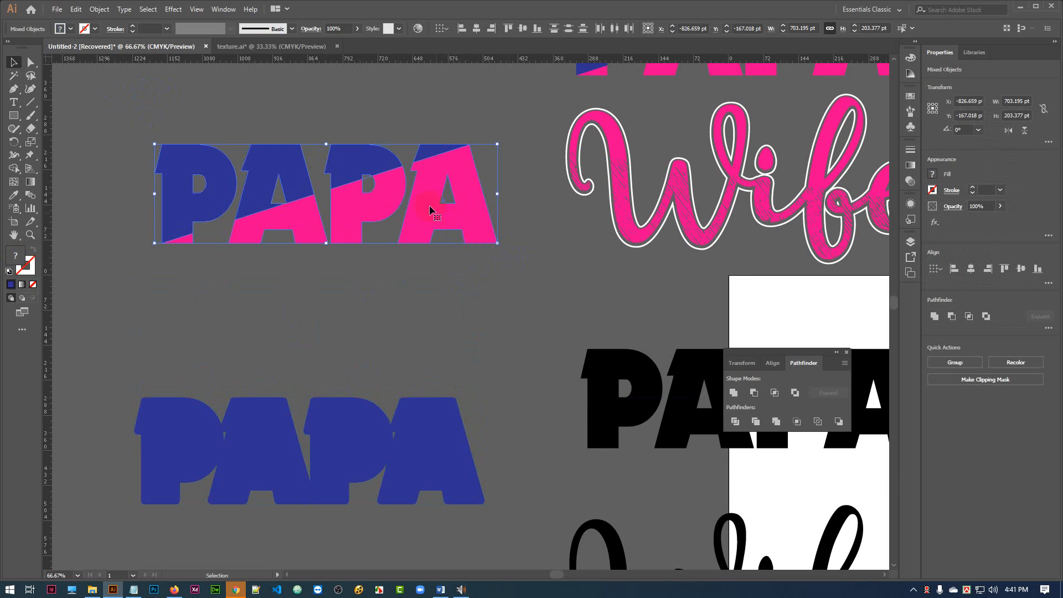
pyautogui.moveTo(424, 227); pyautogui.dragTo(423, 321)
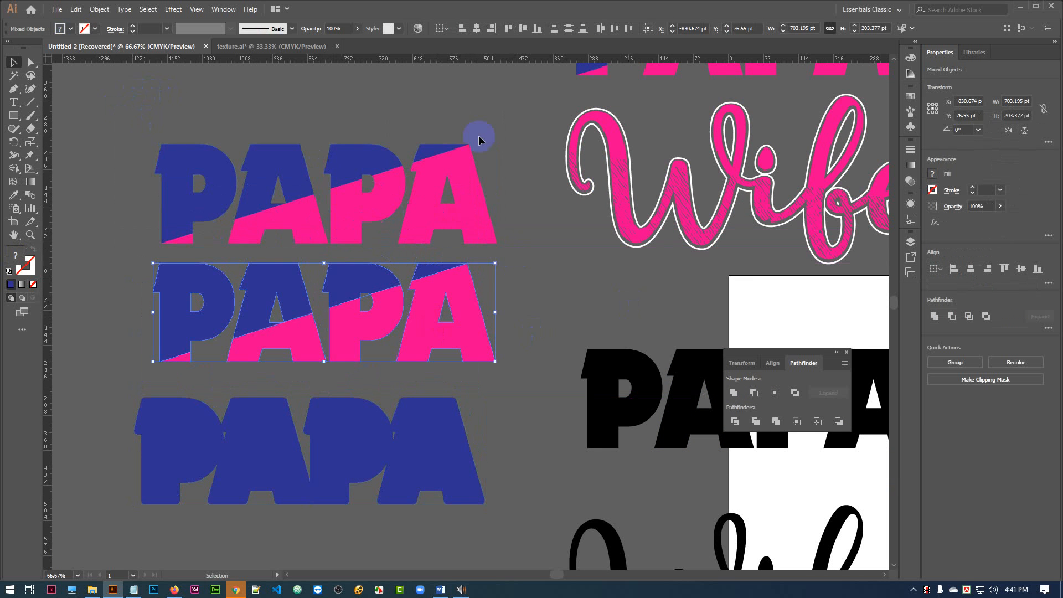
# Offset the paths of the middle PAPA copy by 5 pt with round joins.
pyautogui.click(100, 10)
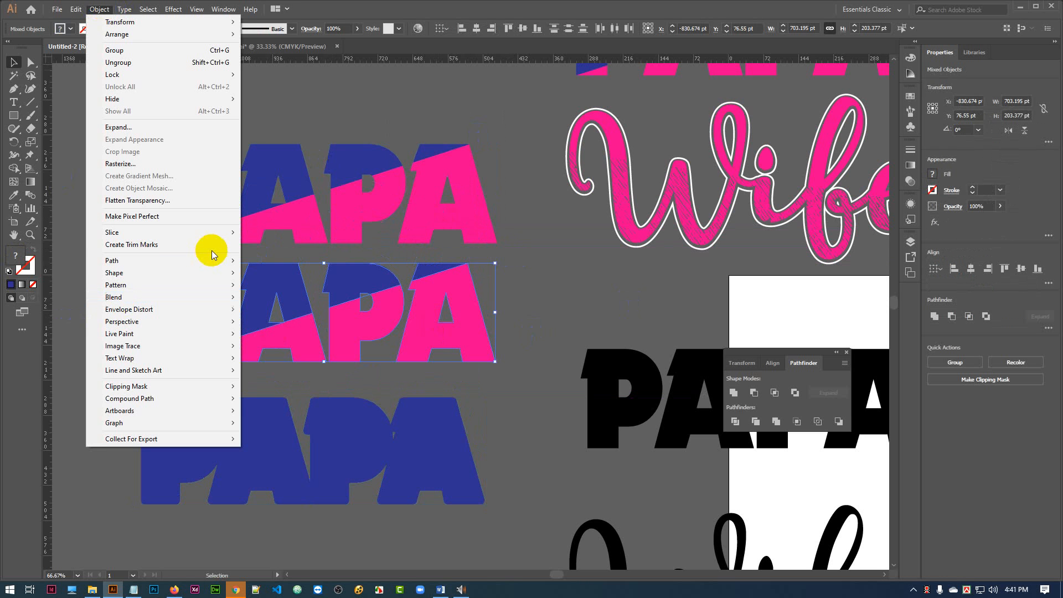
pyautogui.moveTo(197, 261)
pyautogui.click(277, 302)
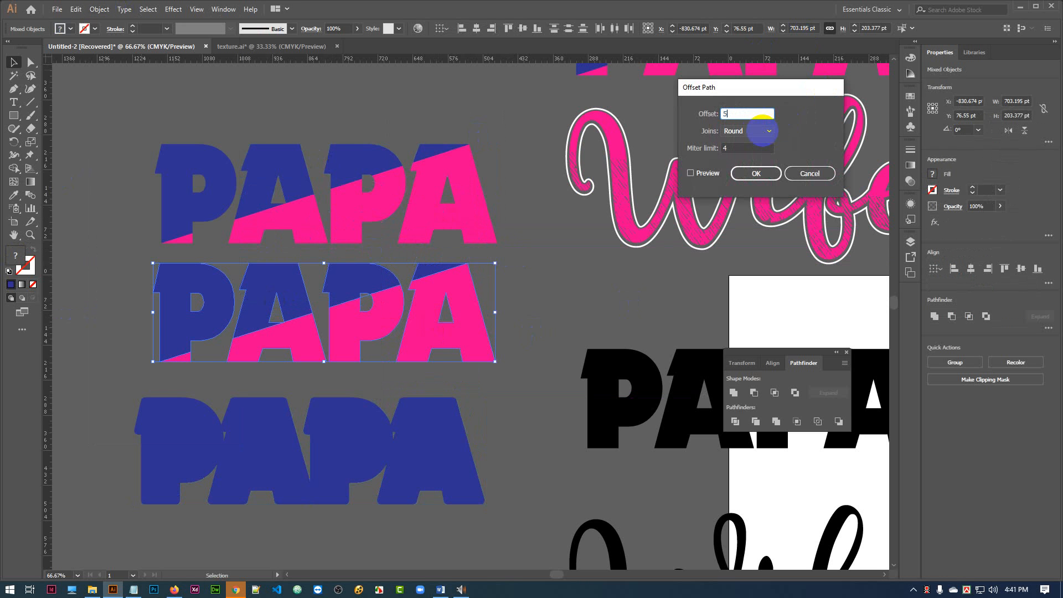
pyautogui.click(690, 173)
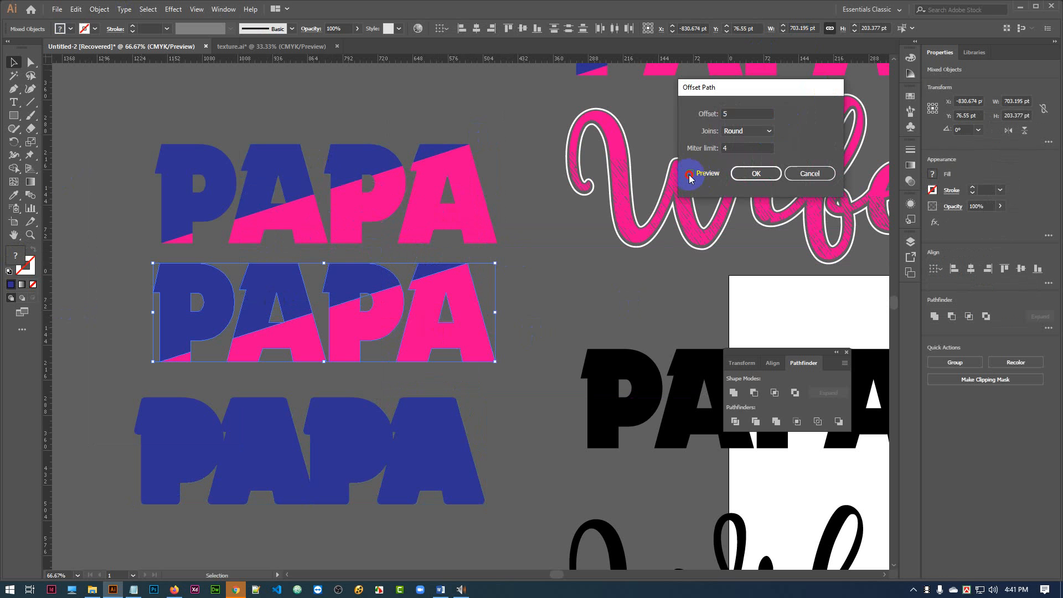
pyautogui.click(761, 175)
pyautogui.click(514, 270)
# Unite the pieces of the middle PAPA copy and make the result a compound path.
pyautogui.moveTo(119, 254); pyautogui.dragTo(526, 376)
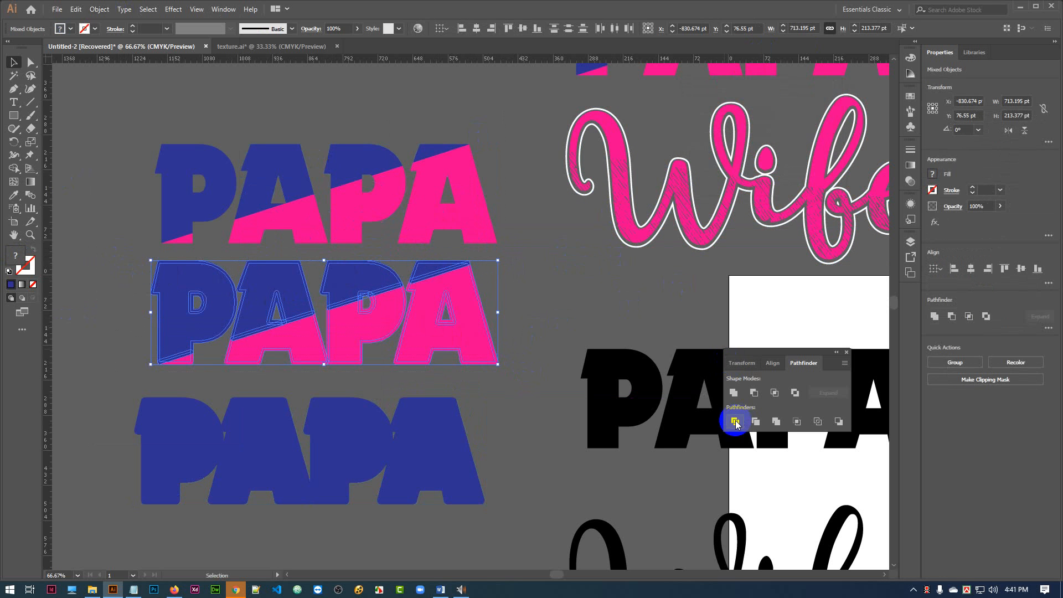
pyautogui.click(734, 393)
pyautogui.click(540, 254)
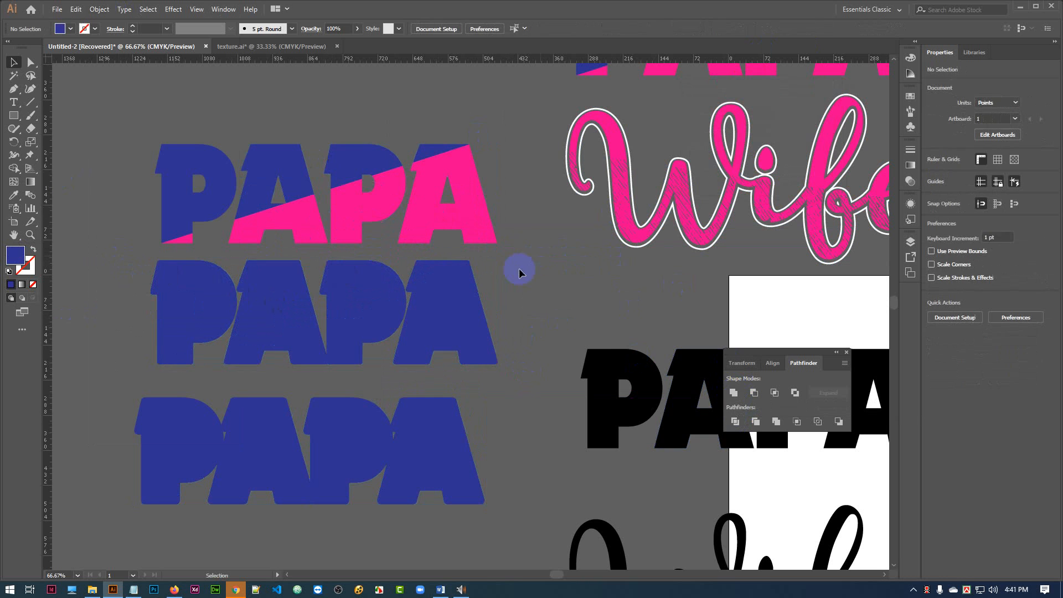
pyautogui.click(376, 308)
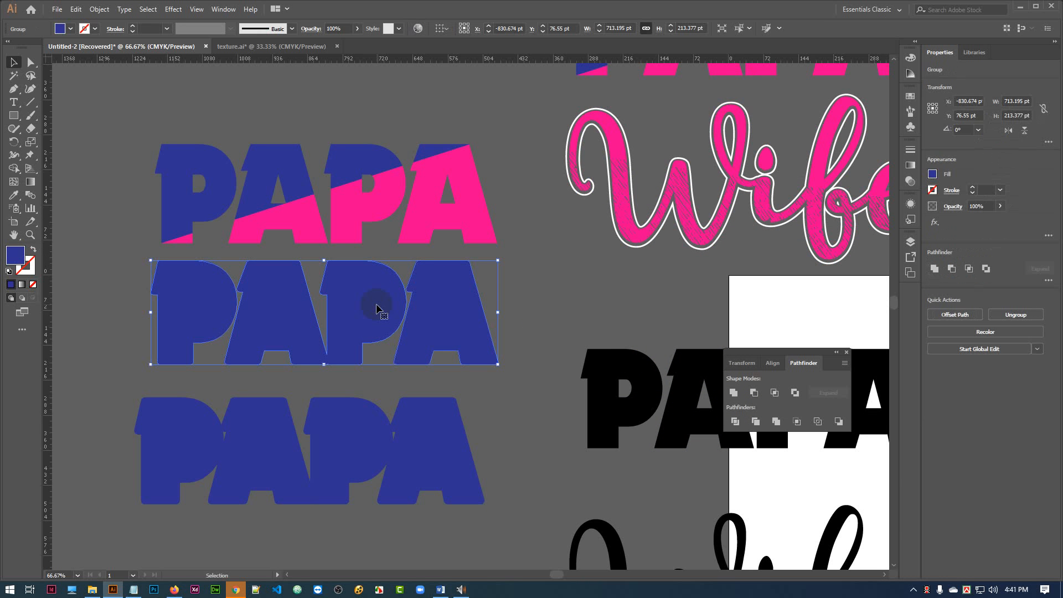
pyautogui.hotkey('ctrl', '8')
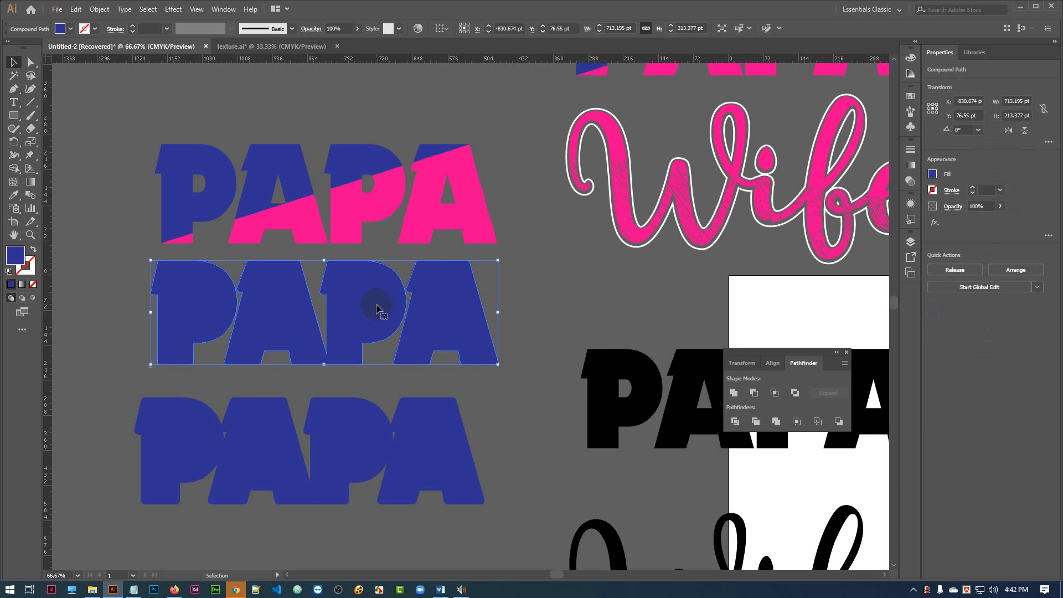
pyautogui.click(557, 288)
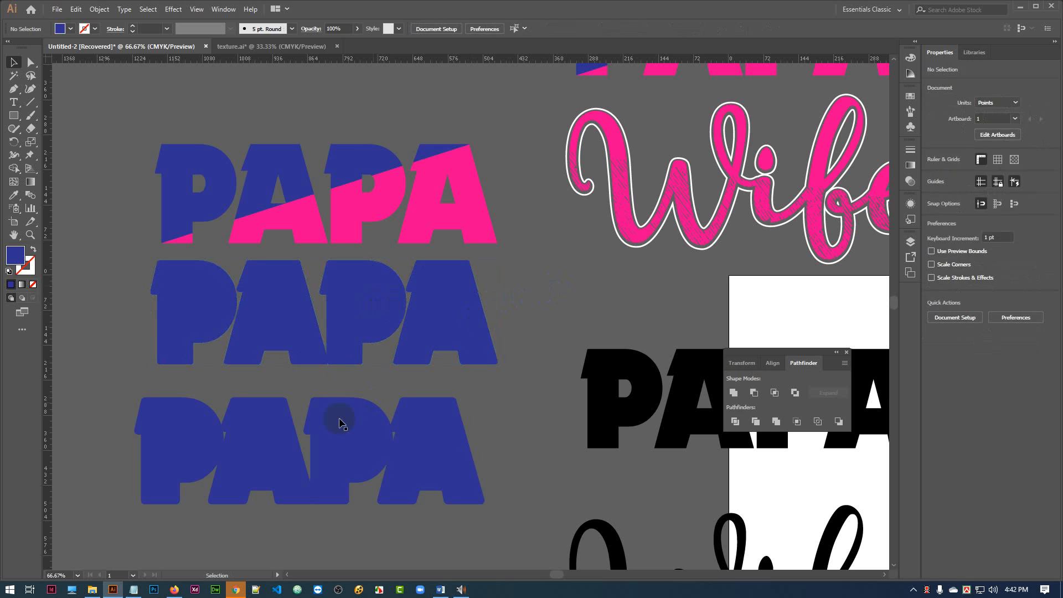
# Center-align the two solid blue PAPA shapes horizontally and vertically so they overlap exactly.
pyautogui.click(331, 430)
pyautogui.press('a')
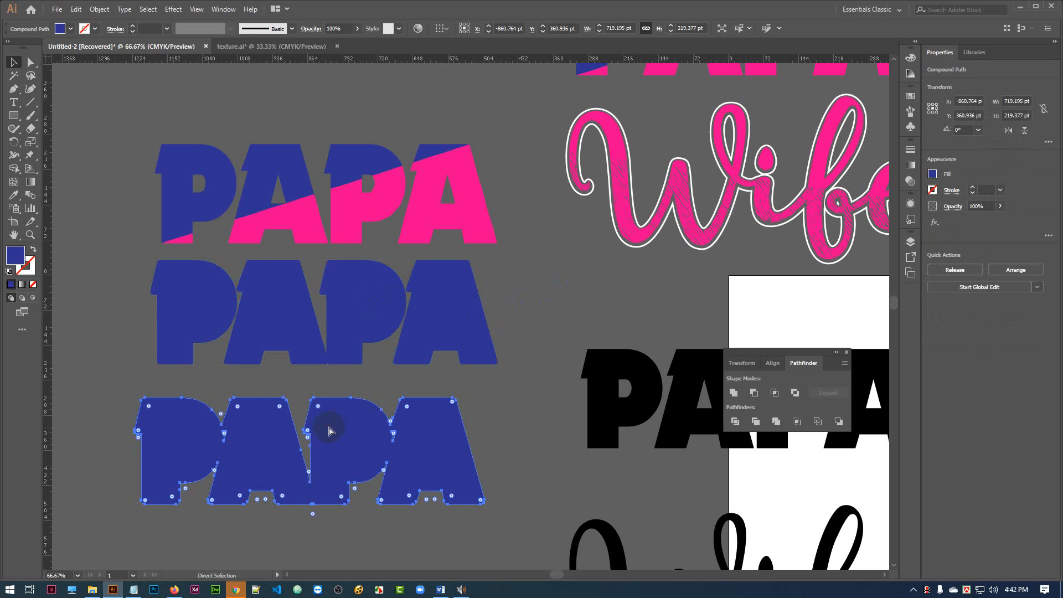
pyautogui.press('v')
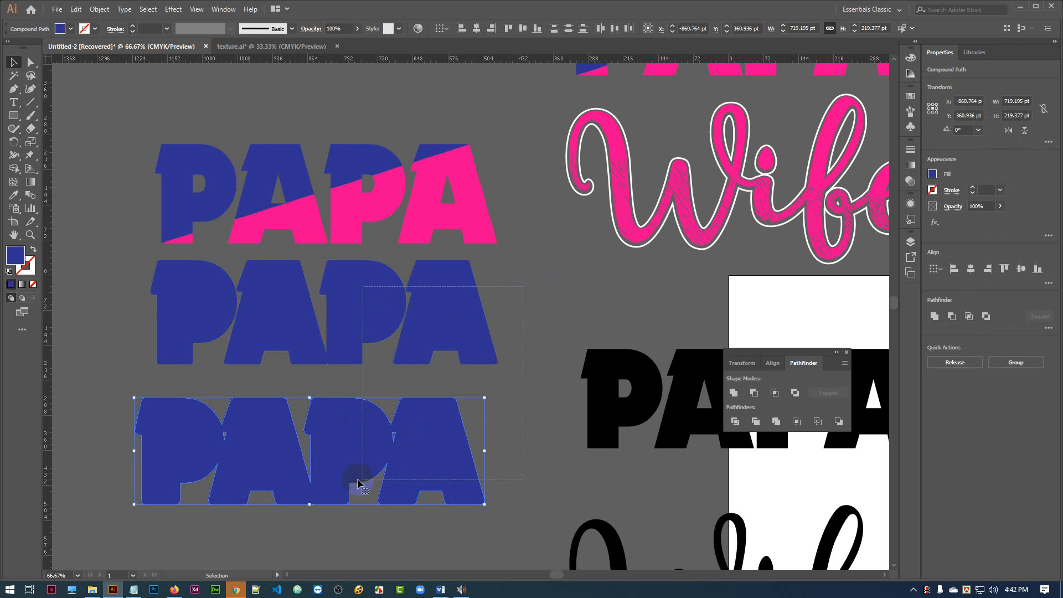
pyautogui.keyDown('shift'); pyautogui.click(365, 310); pyautogui.keyUp('shift')
pyautogui.click(475, 31)
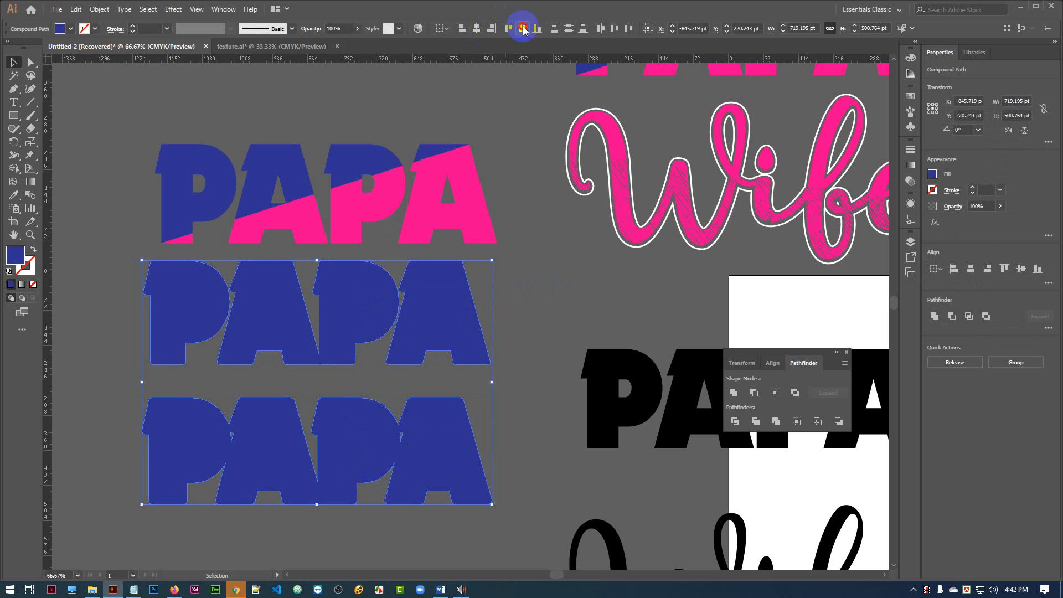
pyautogui.click(523, 28)
pyautogui.hotkey('ctrl', '8')
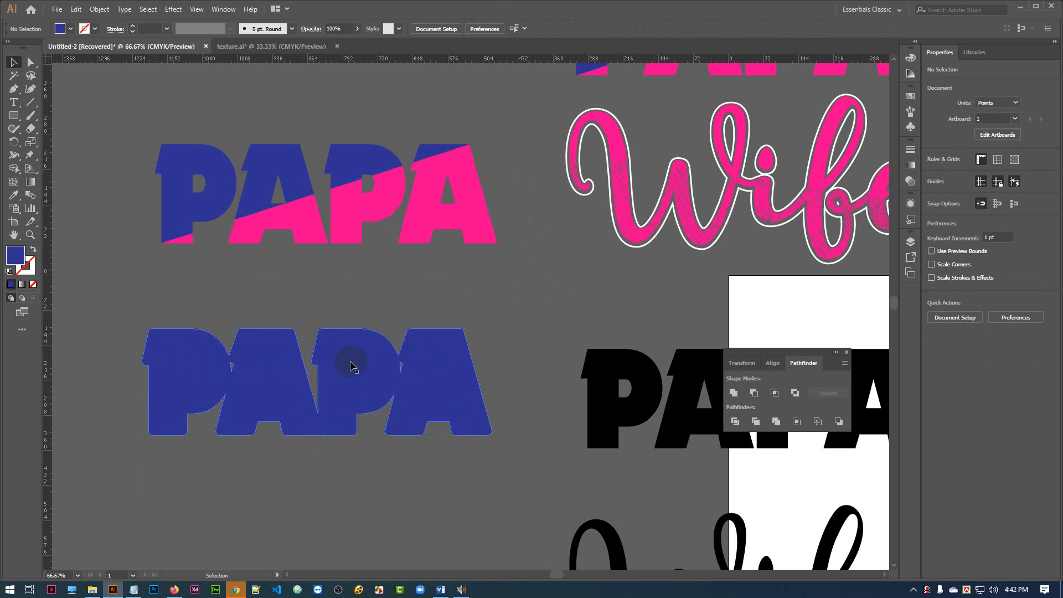
# Fill the larger solid PAPA shape with the pink swatch and send it to the back behind the smaller blue one.
pyautogui.click(70, 28)
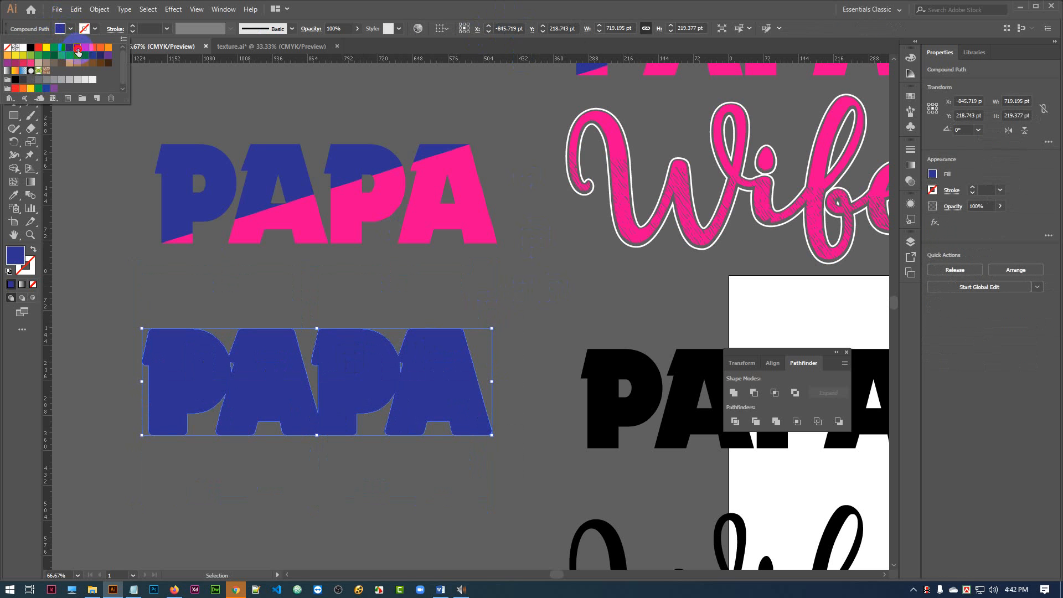
pyautogui.click(77, 52)
pyautogui.click(524, 302)
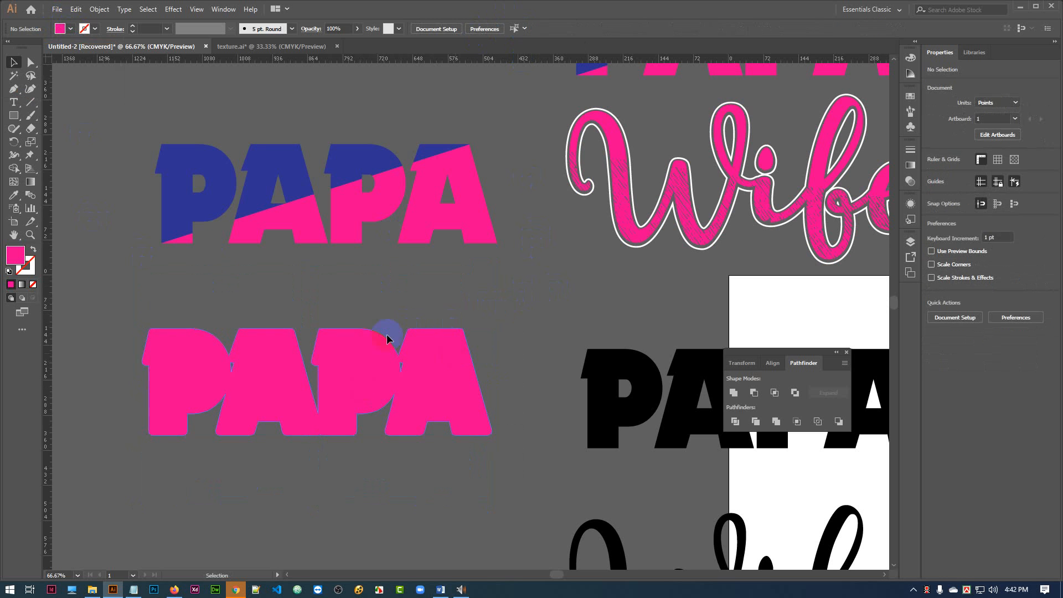
pyautogui.click(338, 353)
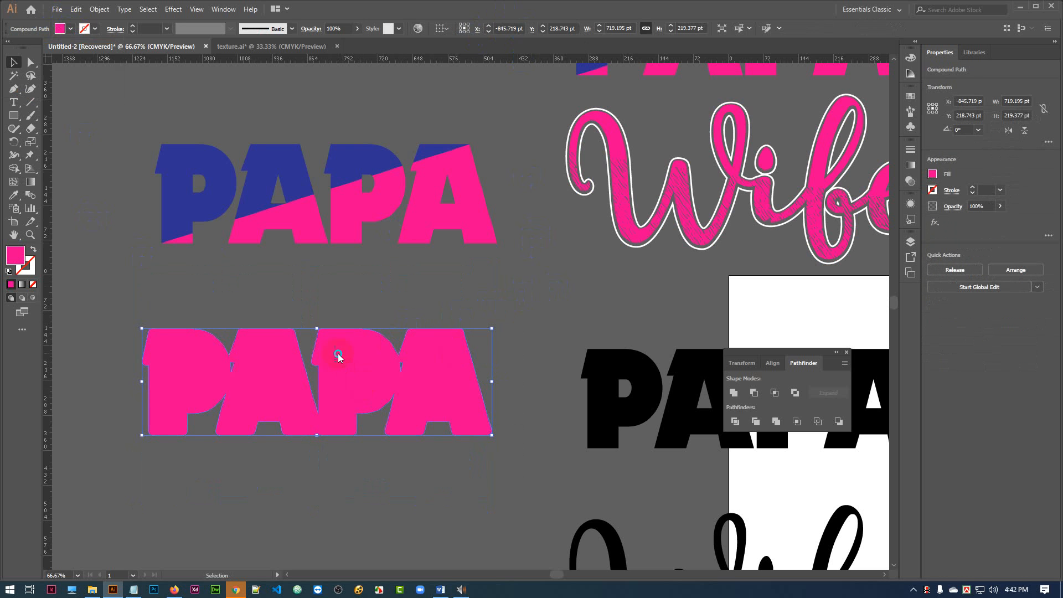
pyautogui.rightClick(338, 352)
pyautogui.moveTo(463, 462)
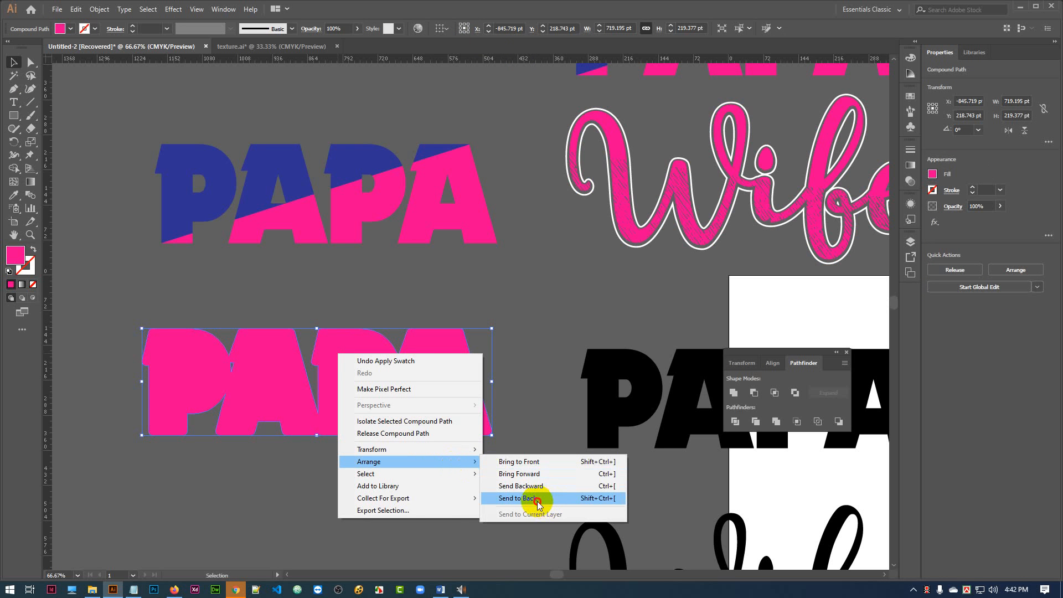
pyautogui.click(534, 498)
pyautogui.click(543, 325)
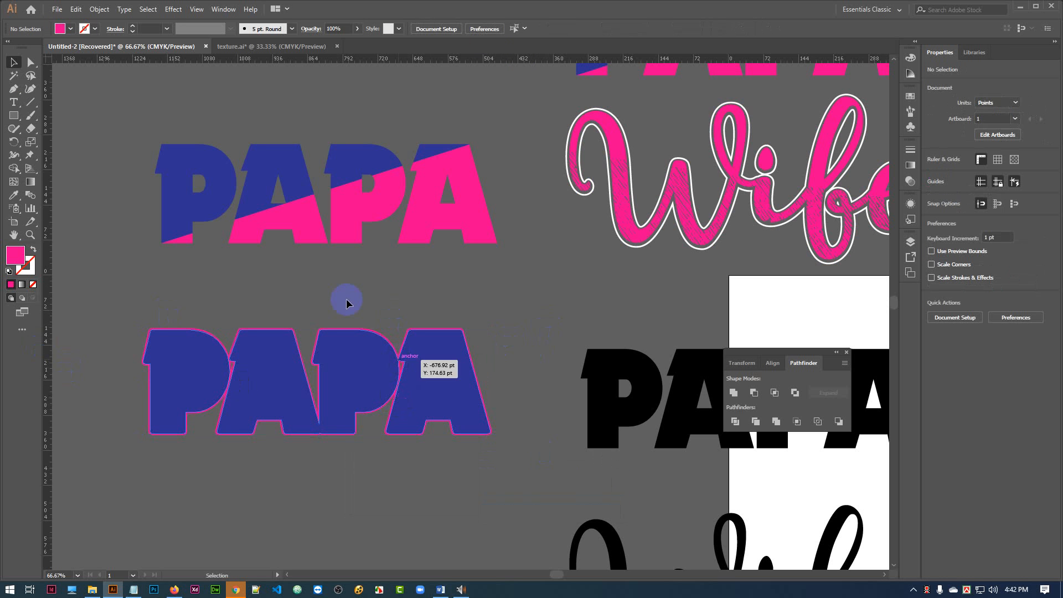
# Subtract the smaller blue PAPA from the pink shape behind it with Minus Front, leaving a thin outline.
pyautogui.moveTo(113, 325); pyautogui.dragTo(484, 472)
pyautogui.click(753, 396)
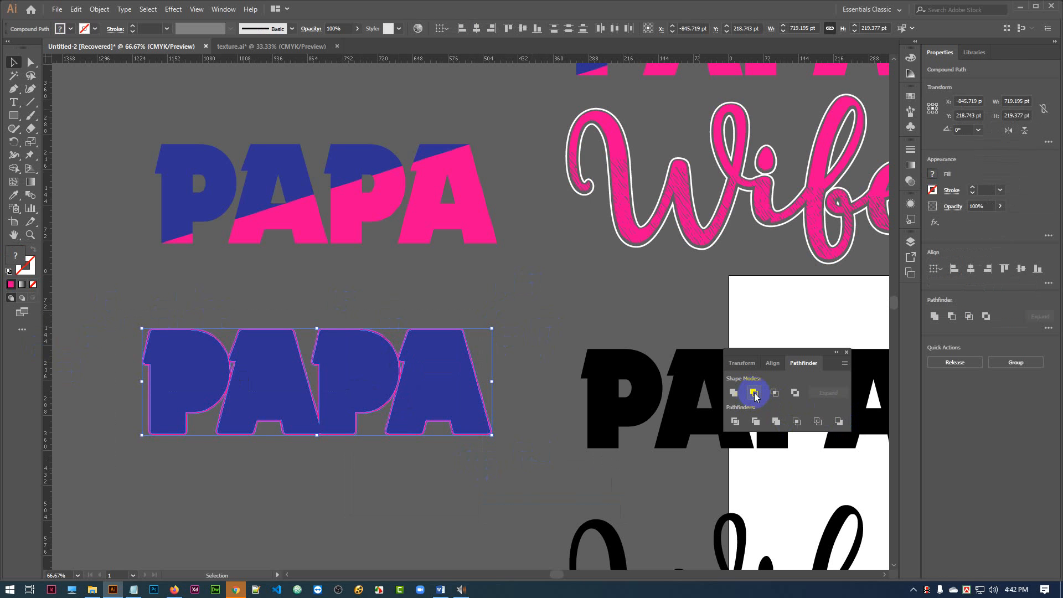
pyautogui.click(545, 287)
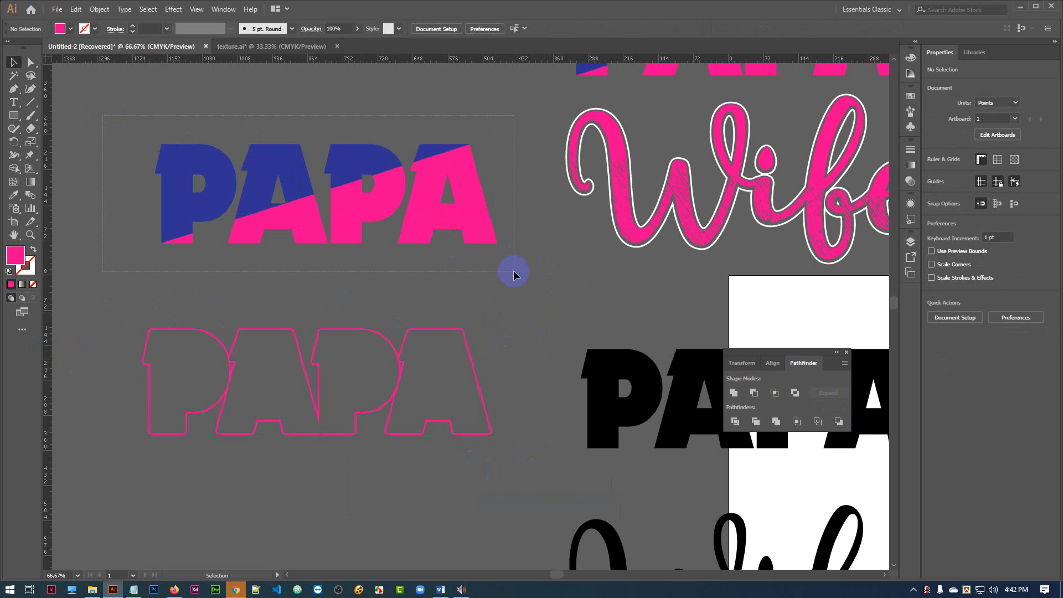
pyautogui.moveTo(513, 270); pyautogui.dragTo(513, 270)
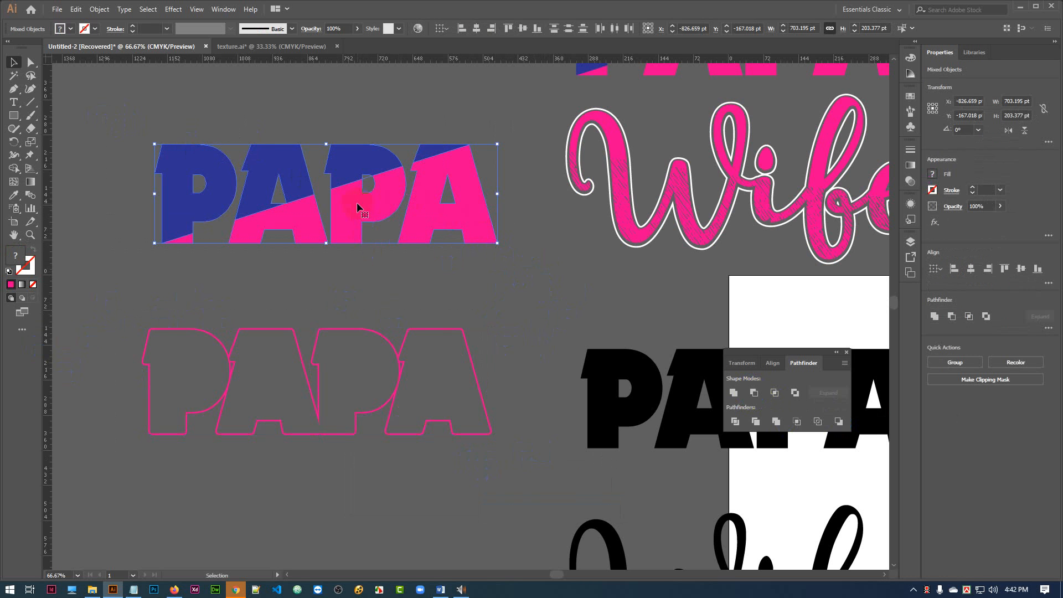
pyautogui.keyDown('shift'); pyautogui.click(370, 348); pyautogui.keyUp('shift')
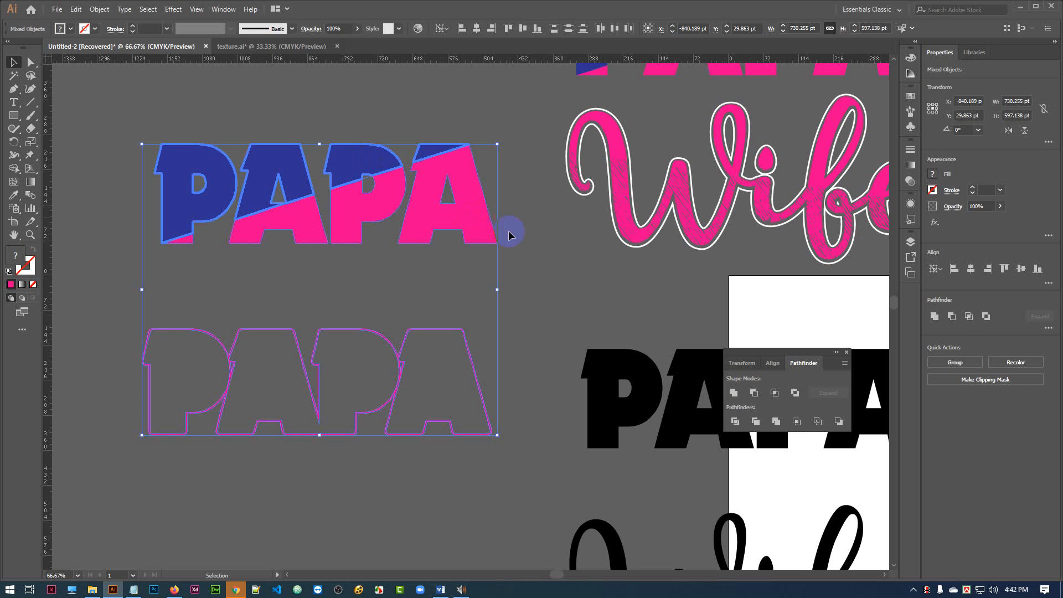
pyautogui.click(180, 129)
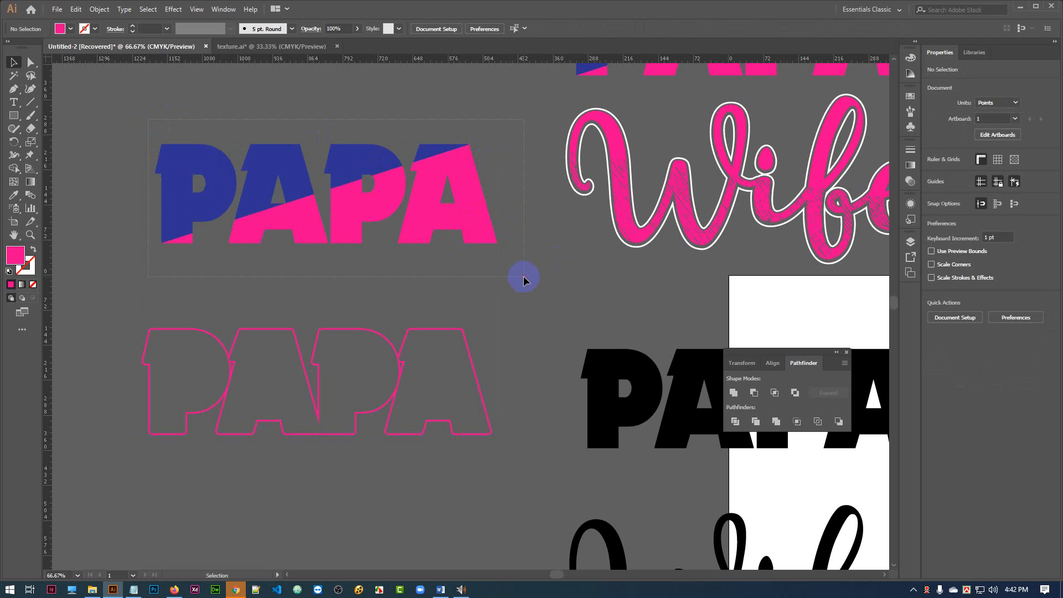
# Center-align the two-tone PAPA and the thin pink outline horizontally and vertically so the outline surrounds the letters.
pyautogui.moveTo(523, 280); pyautogui.dragTo(523, 279)
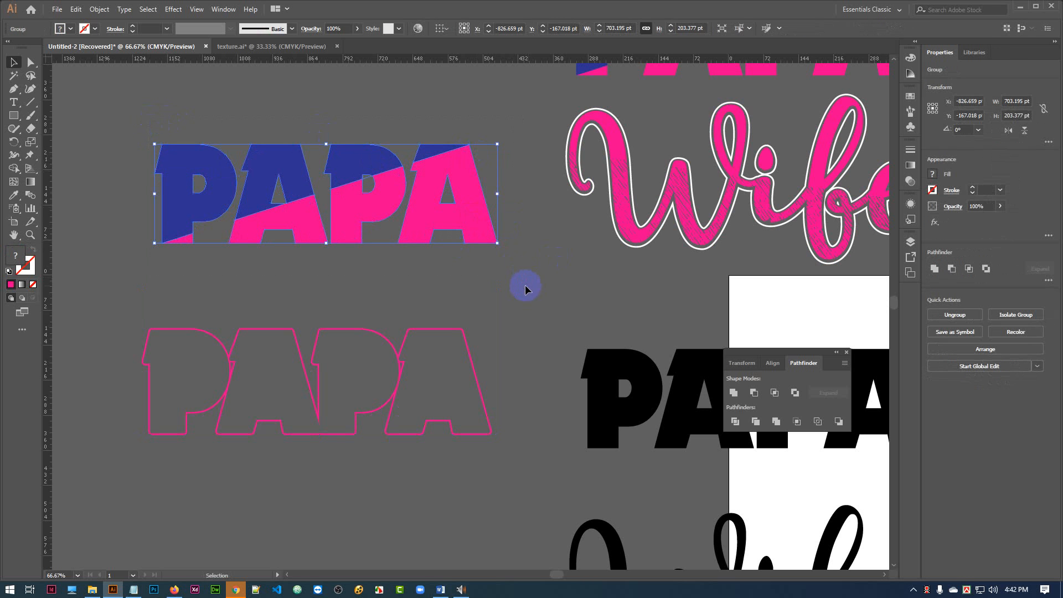
pyautogui.keyDown('shift'); pyautogui.click(444, 329); pyautogui.keyUp('shift')
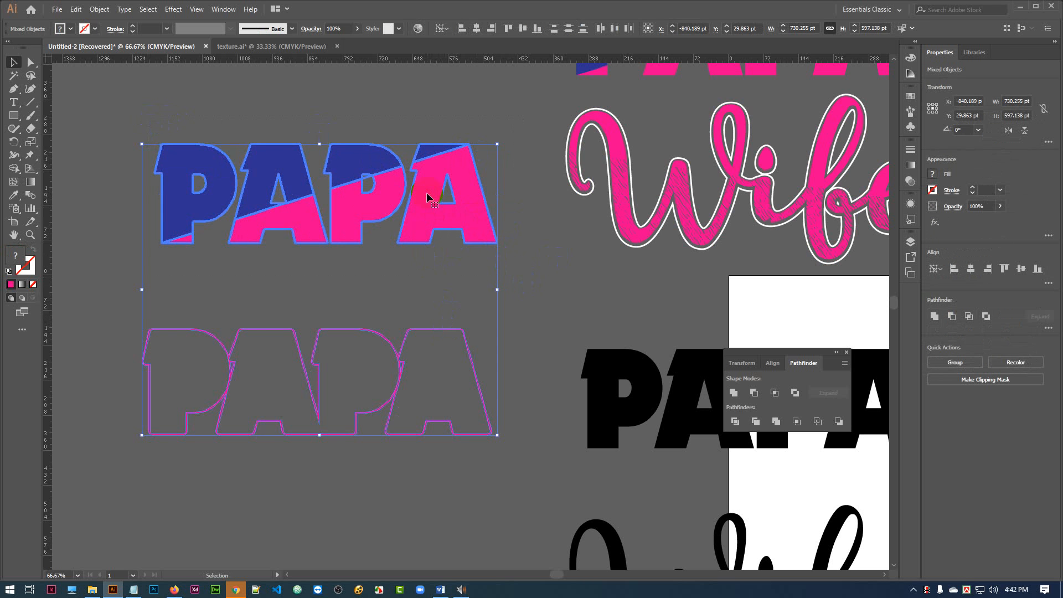
pyautogui.click(476, 29)
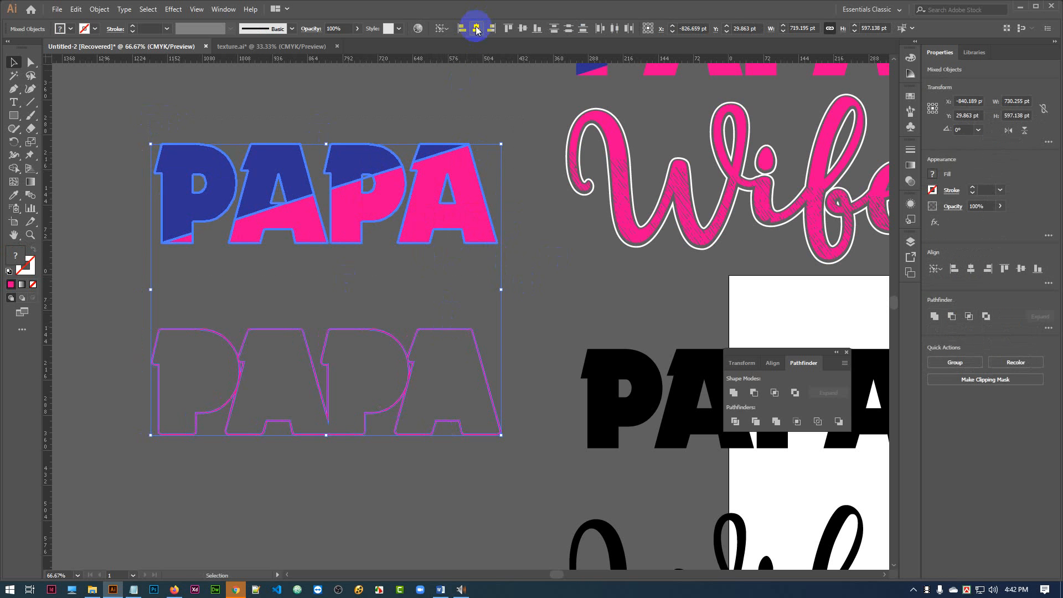
pyautogui.click(523, 29)
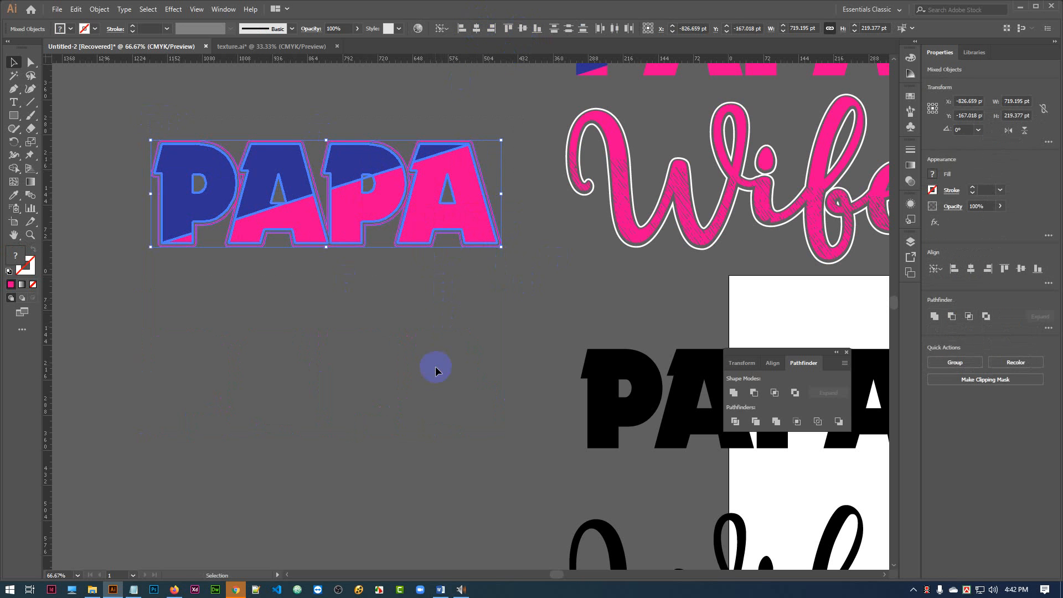
pyautogui.click(437, 347)
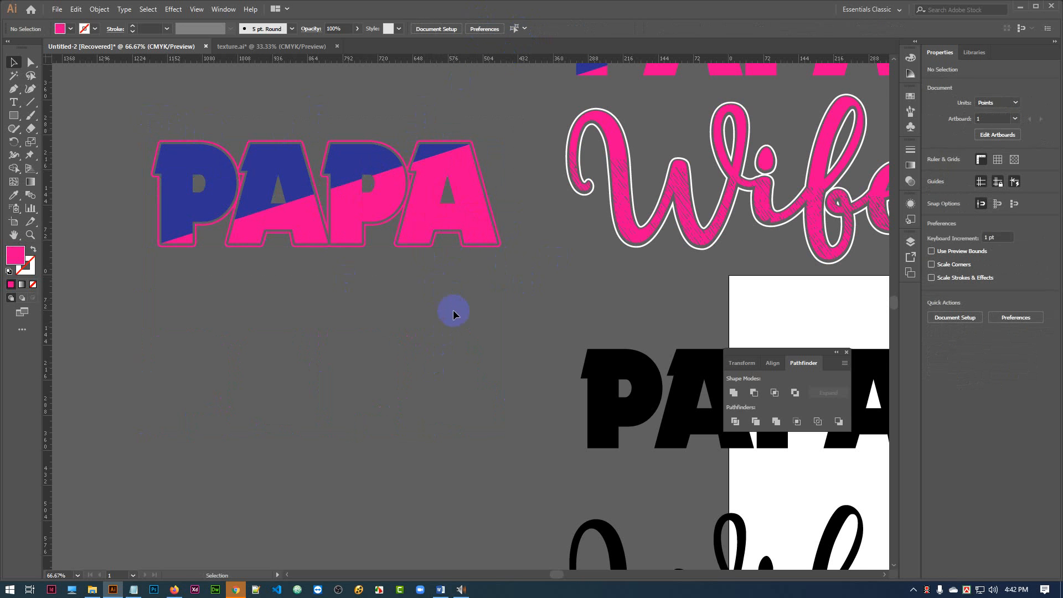
# Fill the thin outline around the two-tone PAPA with white.
pyautogui.scroll(2, 453, 310)
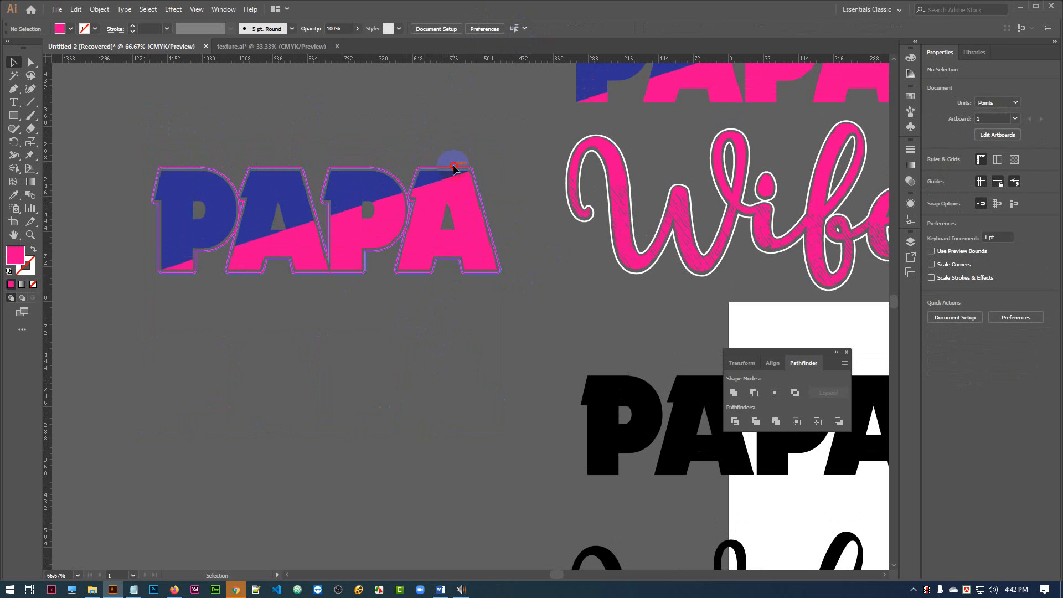
pyautogui.click(449, 167)
pyautogui.click(70, 29)
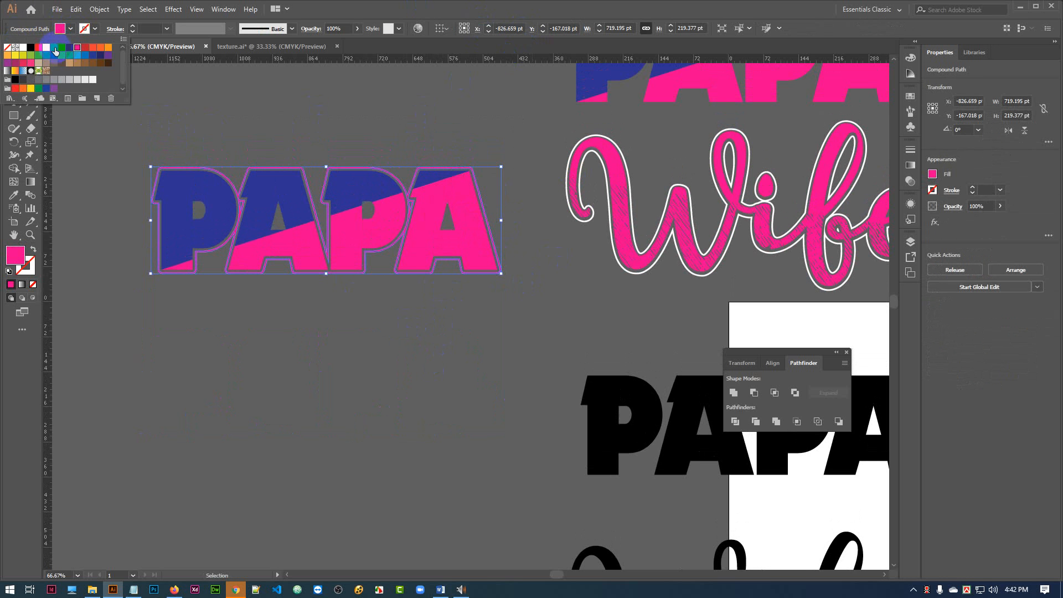
pyautogui.click(24, 45)
pyautogui.click(208, 117)
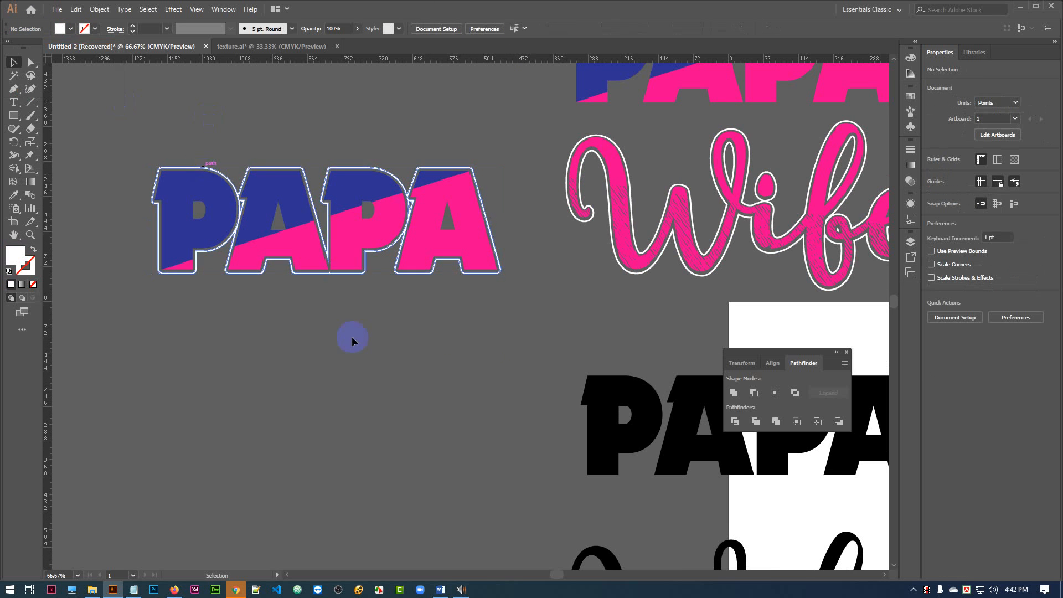
# Ungroup the two-tone PAPA inside the white outline and group its lower pink pieces together.
pyautogui.click(472, 228)
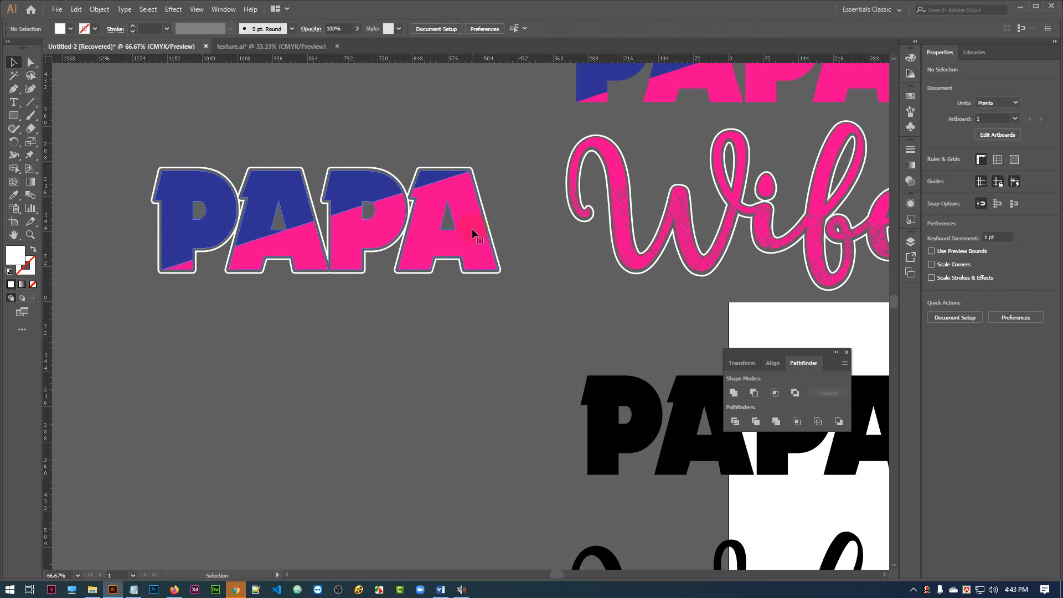
pyautogui.rightClick(472, 228)
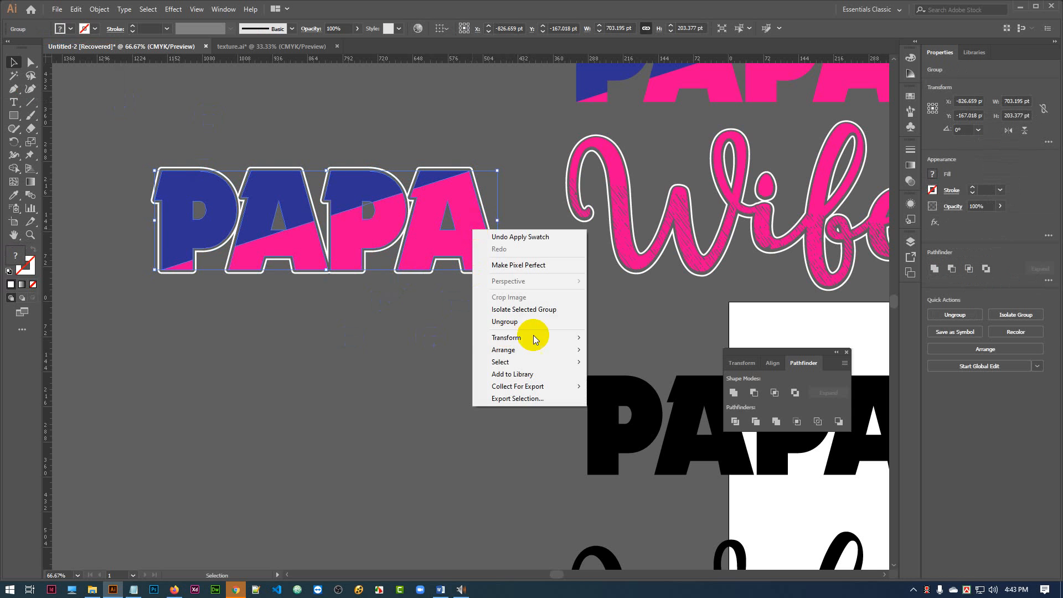
pyautogui.click(506, 322)
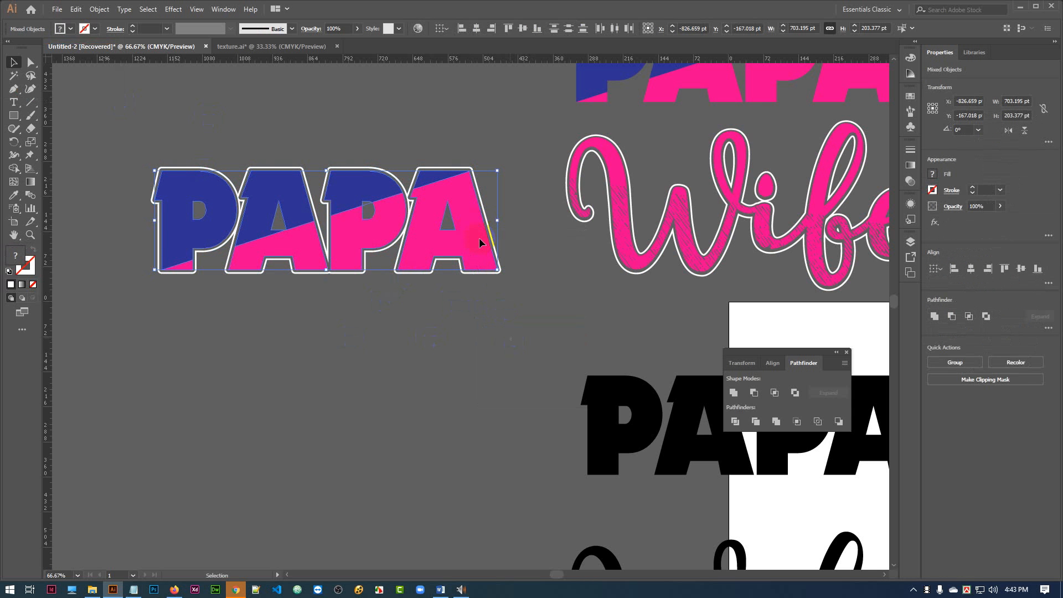
pyautogui.hotkey('ctrl', 'g')
# Try white, tan, red and brown fills on the lower pink group of PAPA, settling on a dark blue swatch.
pyautogui.click(70, 29)
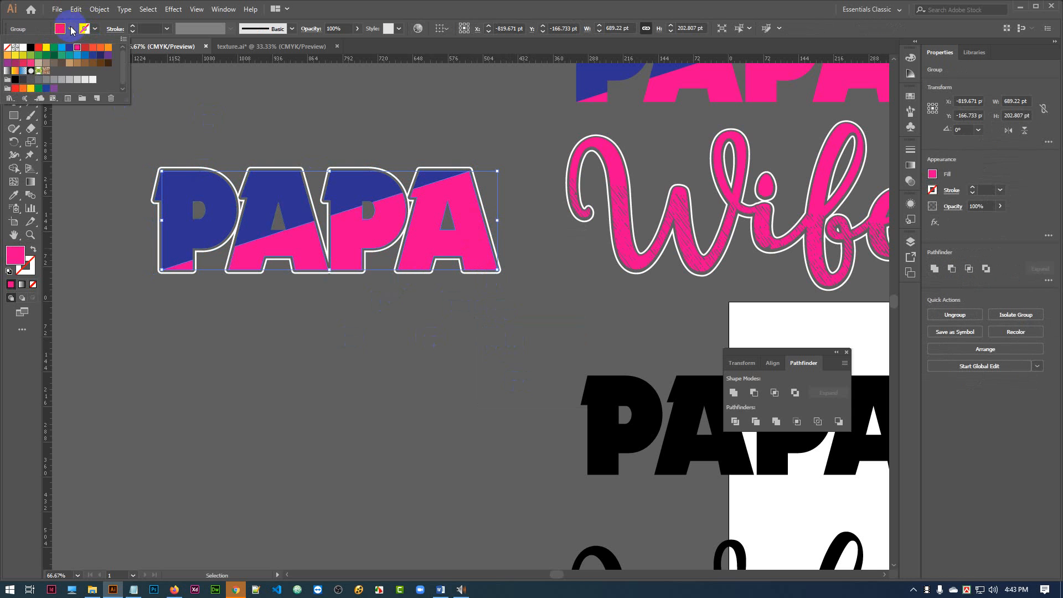
pyautogui.click(23, 48)
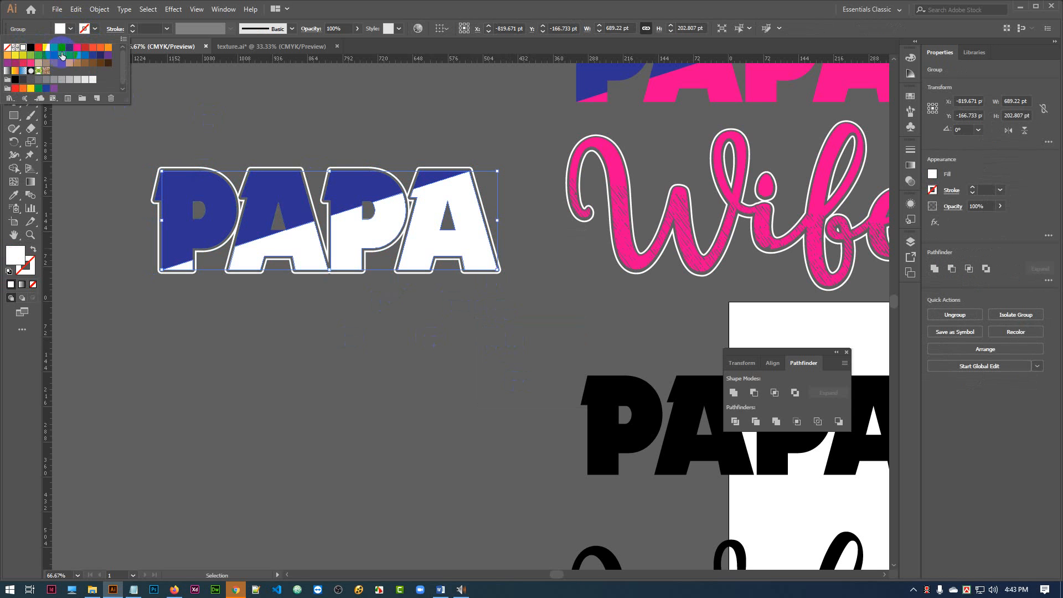
pyautogui.click(70, 64)
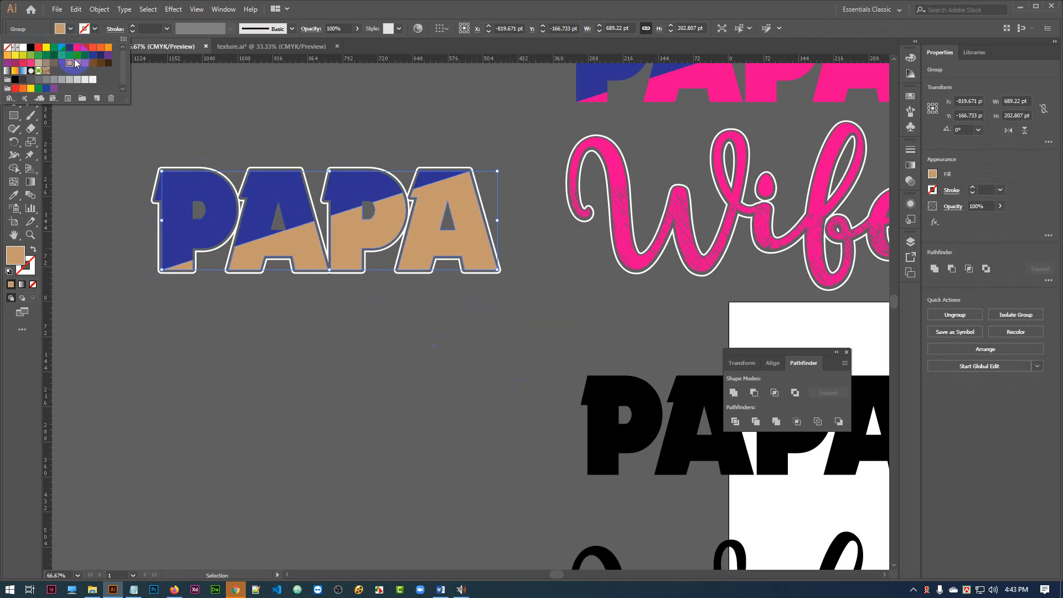
pyautogui.click(40, 53)
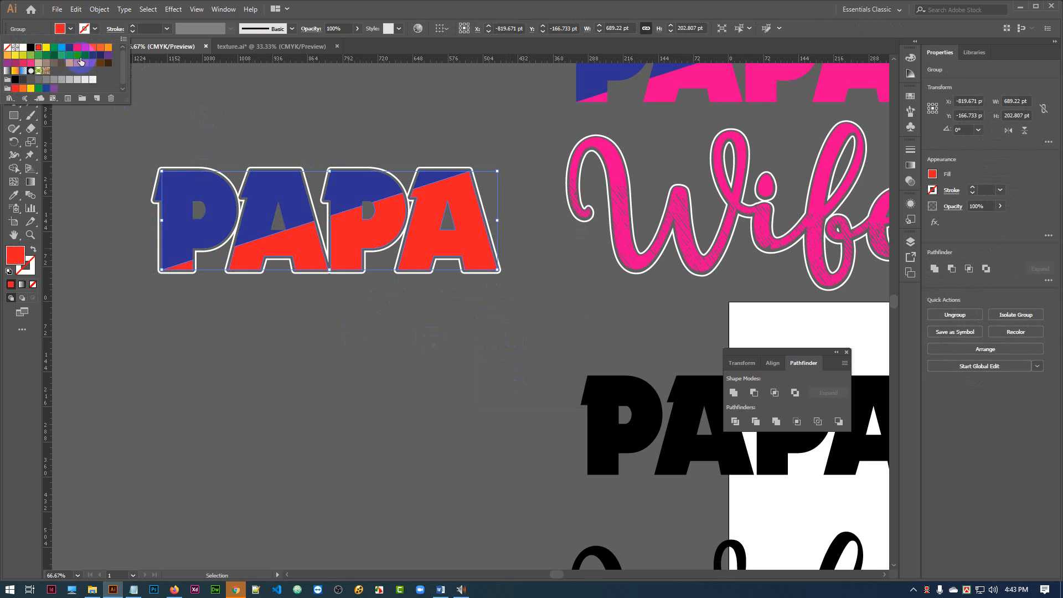
pyautogui.click(63, 49)
pyautogui.click(84, 64)
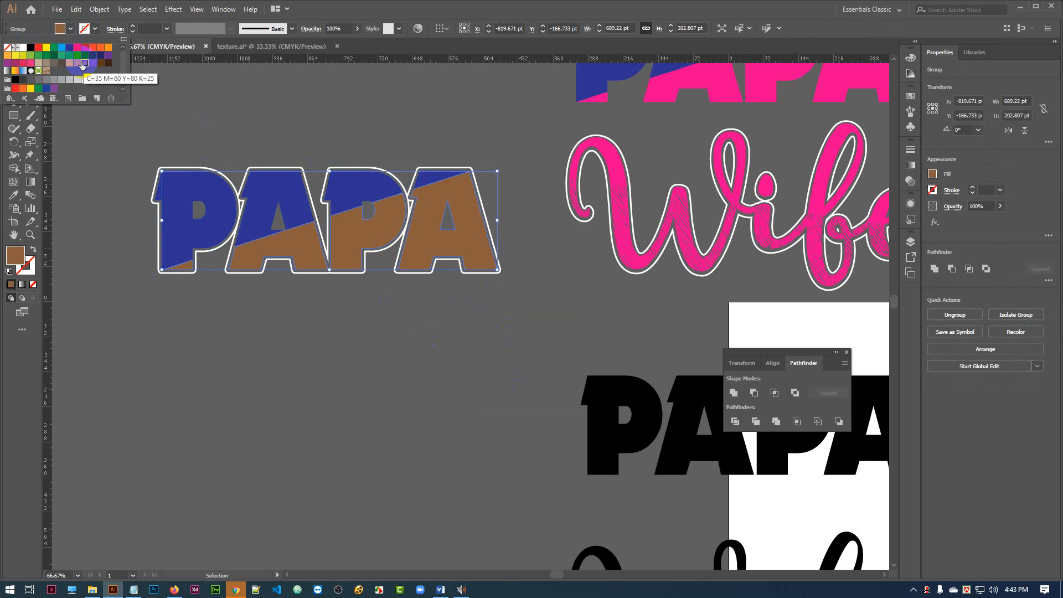
pyautogui.click(101, 57)
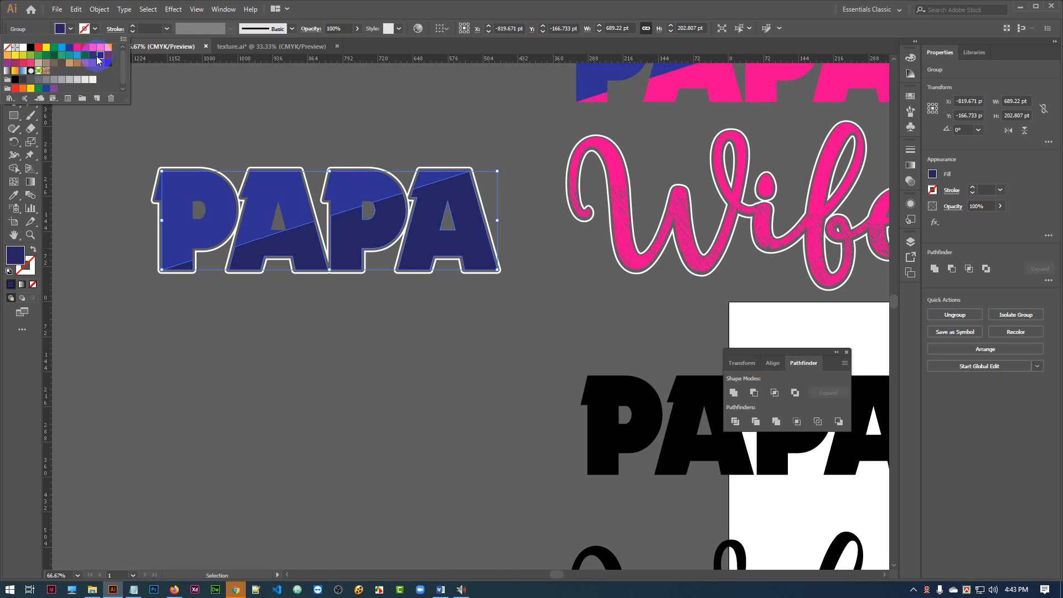
pyautogui.click(318, 114)
pyautogui.click(323, 120)
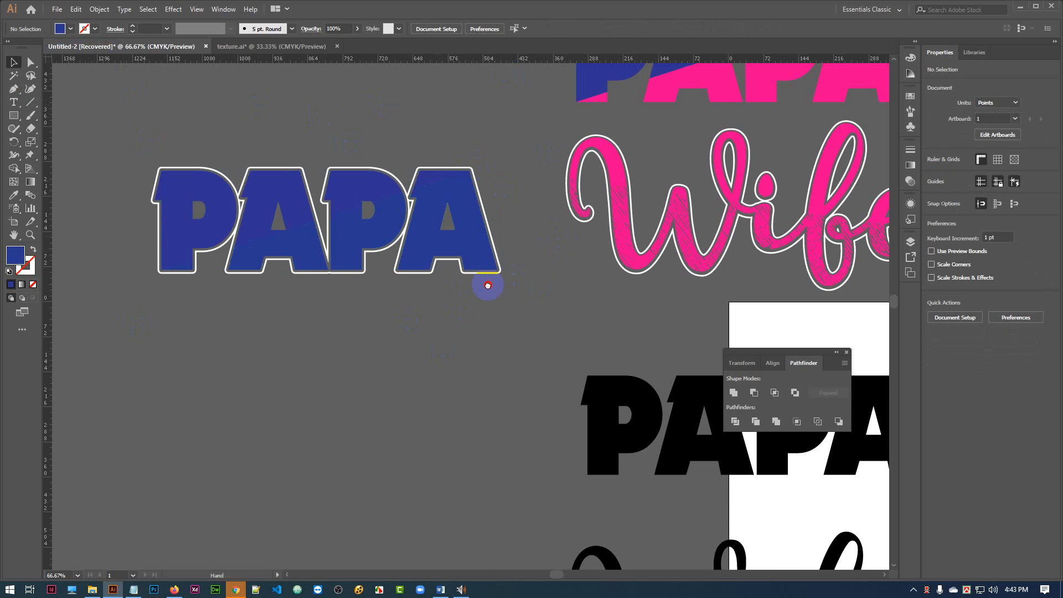
# Move the black PAPA off the artboard, to the left and slightly down.
pyautogui.moveTo(488, 285); pyautogui.dragTo(427, 226)
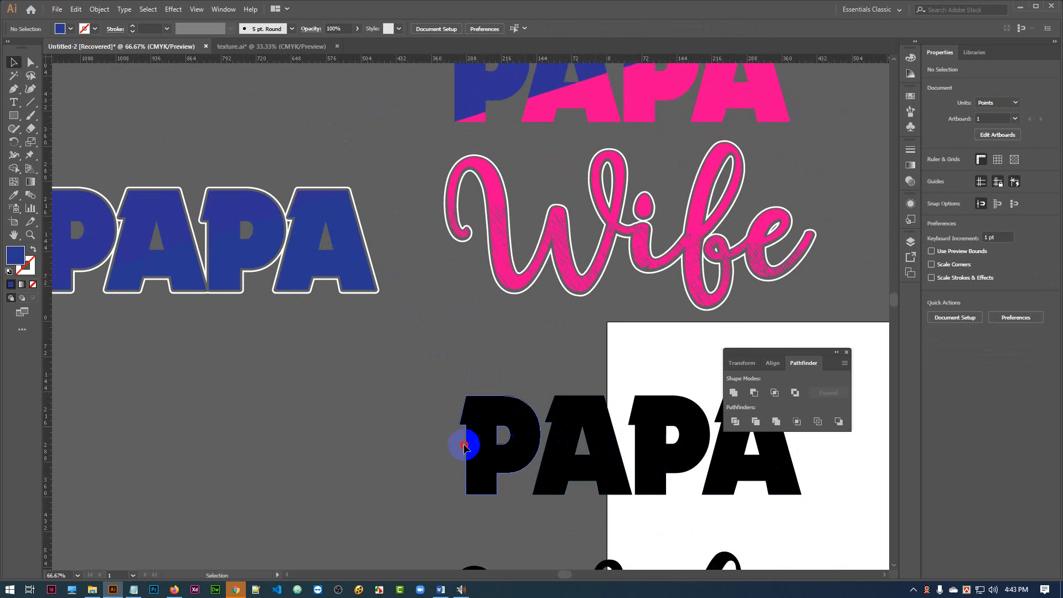
pyautogui.moveTo(464, 446); pyautogui.dragTo(238, 502)
# Place a copy of the white-outlined blue PAPA directly above the two-tone PAPA over the Wife lettering.
pyautogui.click(310, 263)
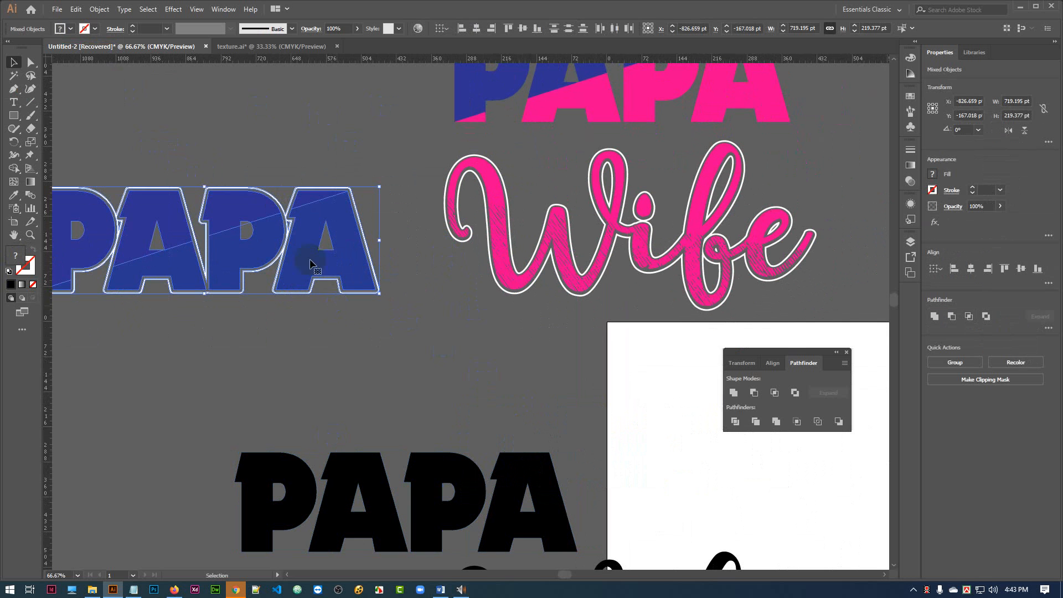
pyautogui.moveTo(487, 304); pyautogui.dragTo(571, 437)
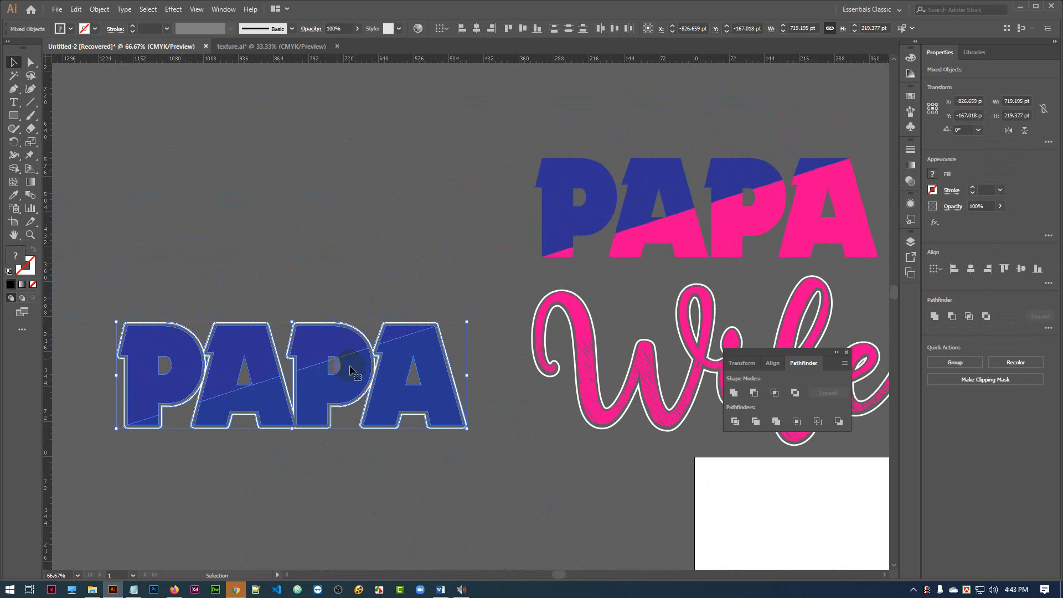
pyautogui.moveTo(332, 382); pyautogui.dragTo(733, 101)
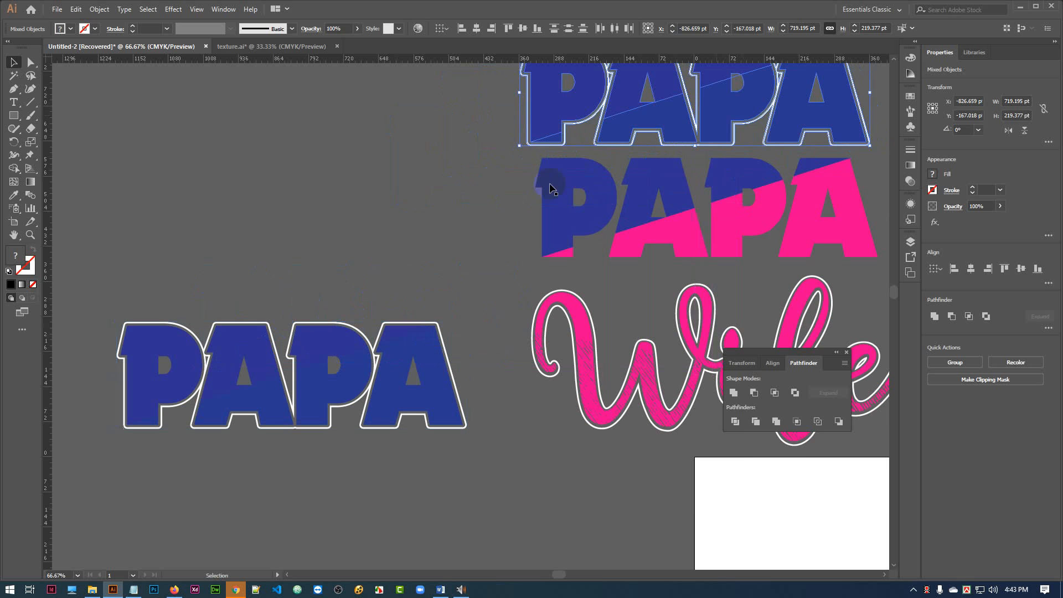
pyautogui.moveTo(388, 246); pyautogui.dragTo(377, 308)
pyautogui.click(380, 231)
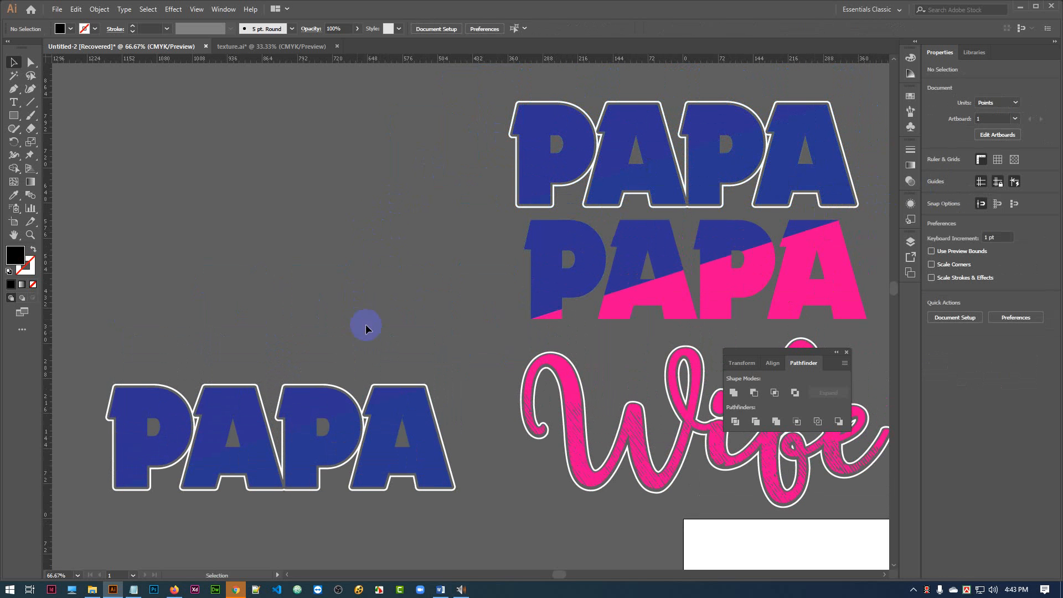
# Select the original white-outlined blue PAPA with its outline and duplicate it straight above itself.
pyautogui.scroll(-5, 437, 235)
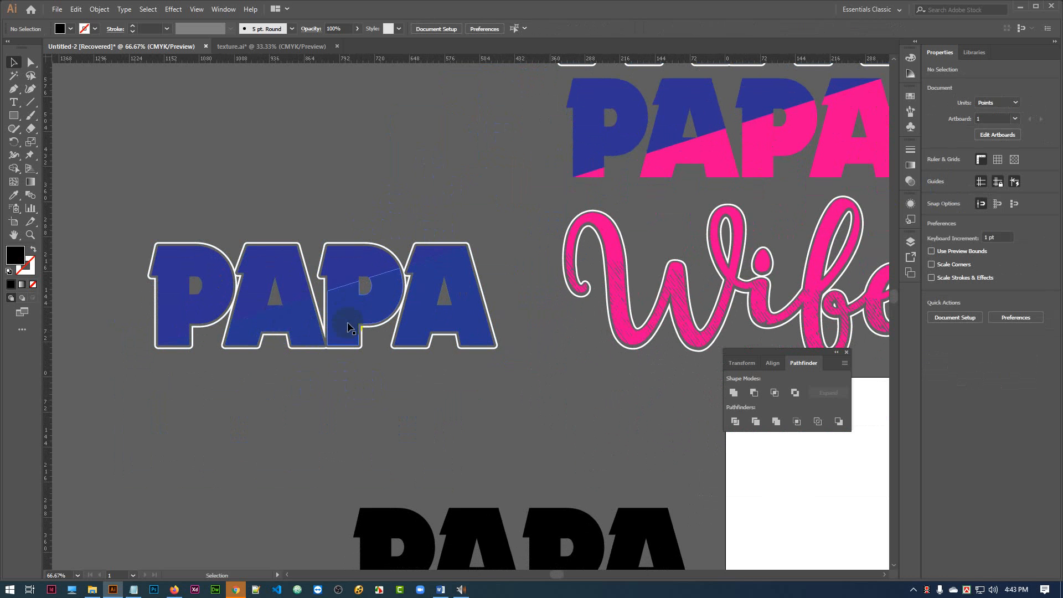
pyautogui.press('space')
pyautogui.moveTo(356, 394); pyautogui.dragTo(447, 325)
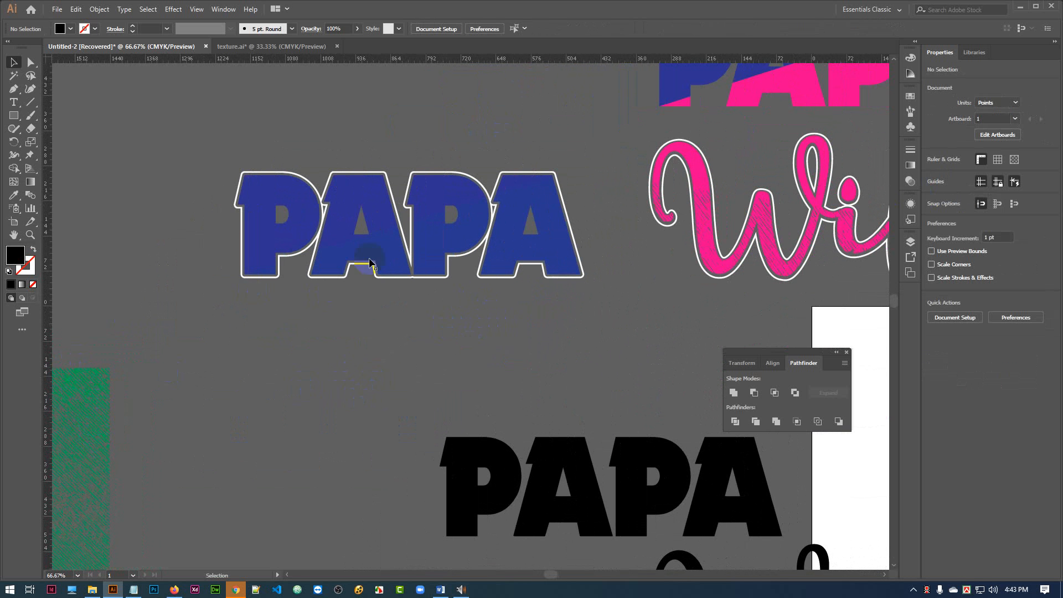
pyautogui.moveTo(220, 149); pyautogui.dragTo(568, 344)
pyautogui.scroll(5, 568, 344)
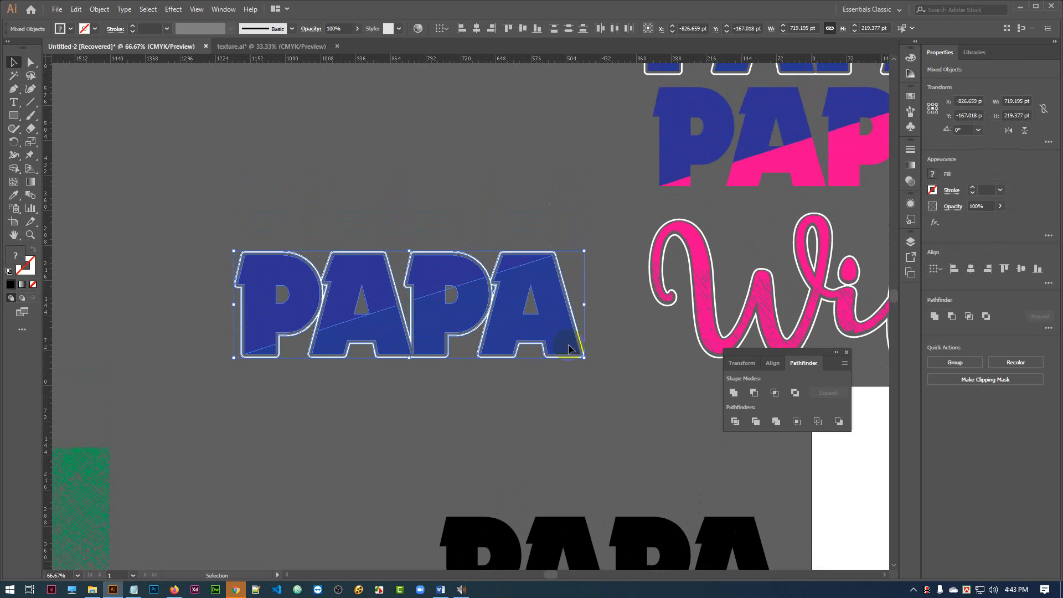
pyautogui.scroll(1, 510, 386)
pyautogui.moveTo(450, 437); pyautogui.dragTo(439, 219)
# Move the green texture up beside the two stacked blue PAPA designs.
pyautogui.moveTo(273, 357); pyautogui.dragTo(447, 316)
pyautogui.moveTo(252, 528); pyautogui.dragTo(327, 161)
pyautogui.moveTo(573, 266); pyautogui.dragTo(471, 323)
pyautogui.click(503, 116)
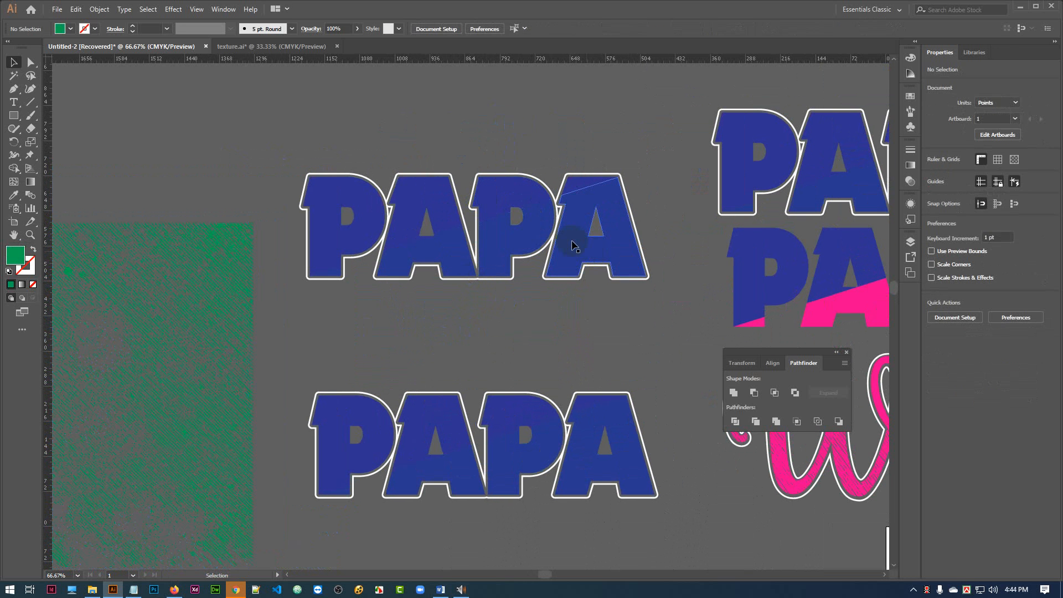
# Make the lower blue group of the new upper PAPA copy a compound path.
pyautogui.click(572, 243)
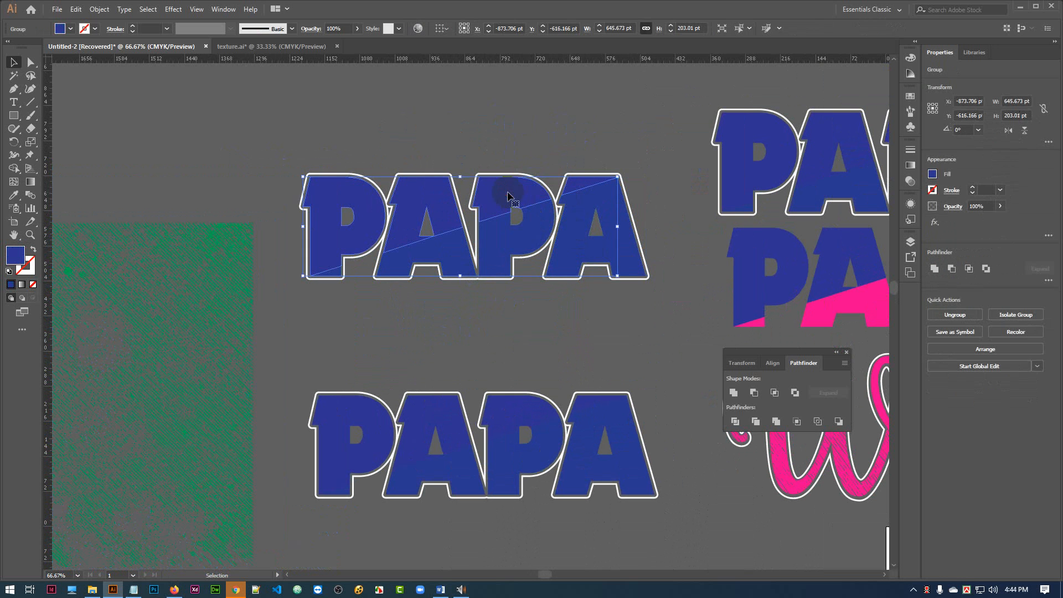
pyautogui.click(523, 111)
pyautogui.click(584, 252)
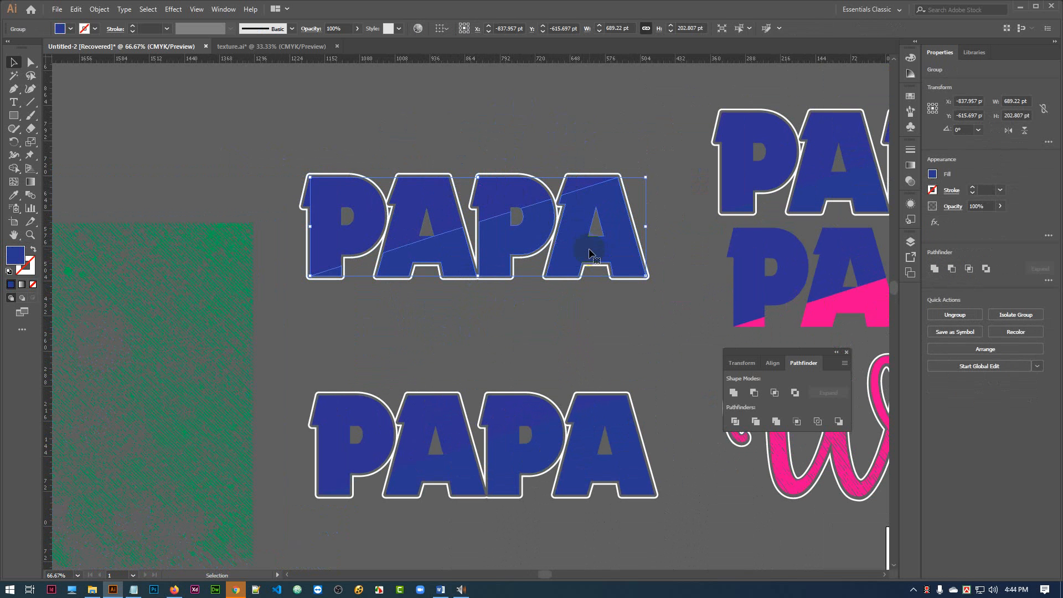
pyautogui.press('a')
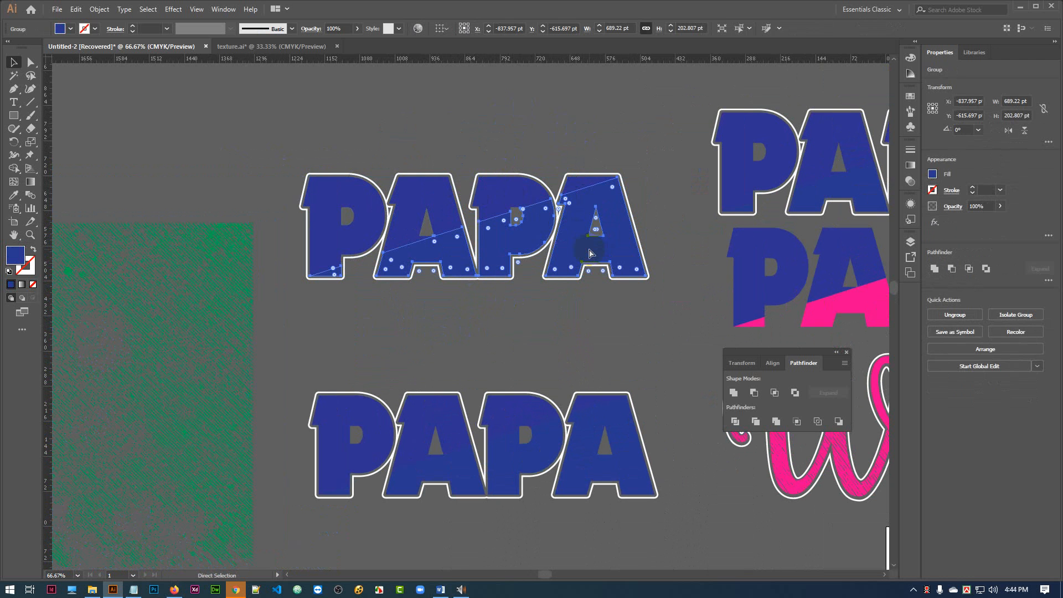
pyautogui.hotkey('ctrl', '8')
pyautogui.press('v')
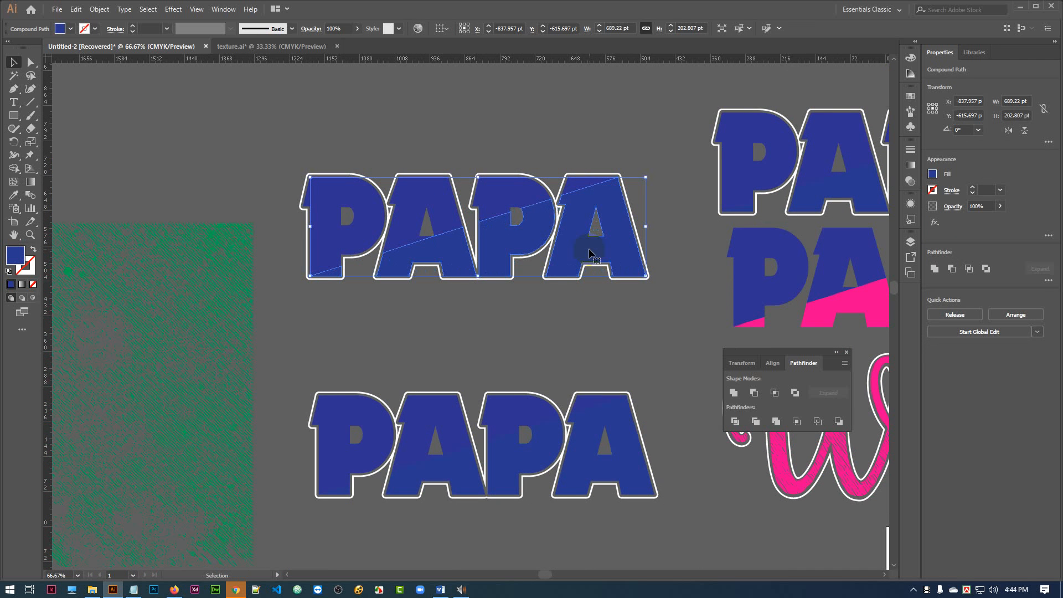
# Try combining the upper and lower blue parts of the PAPA copy into one compound path, and undo the combination.
pyautogui.keyDown('shift'); pyautogui.click(508, 201); pyautogui.keyUp('shift')
pyautogui.press('a')
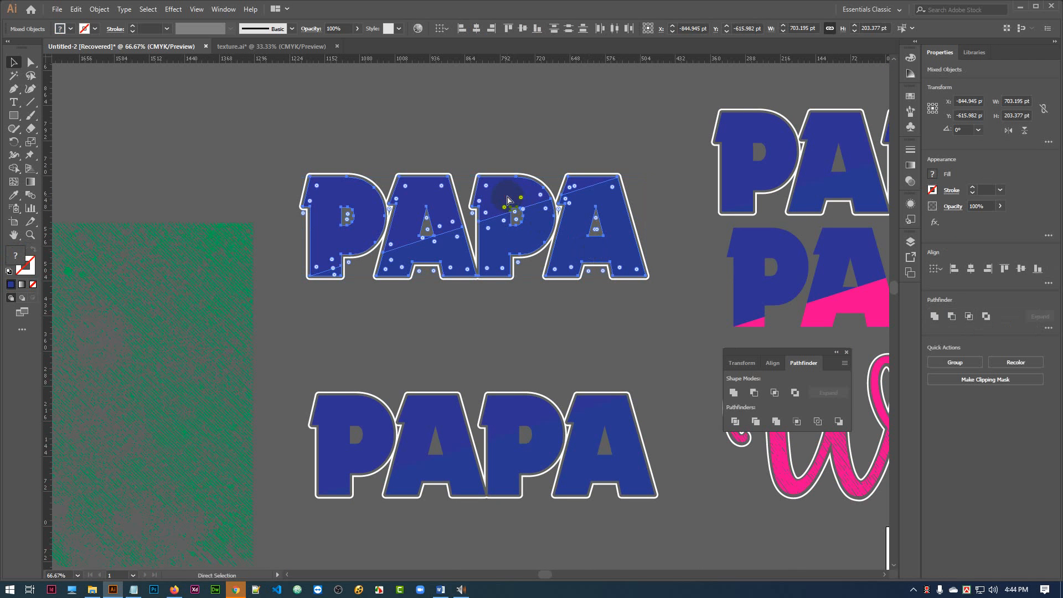
pyautogui.hotkey('ctrl', '8')
pyautogui.press('v')
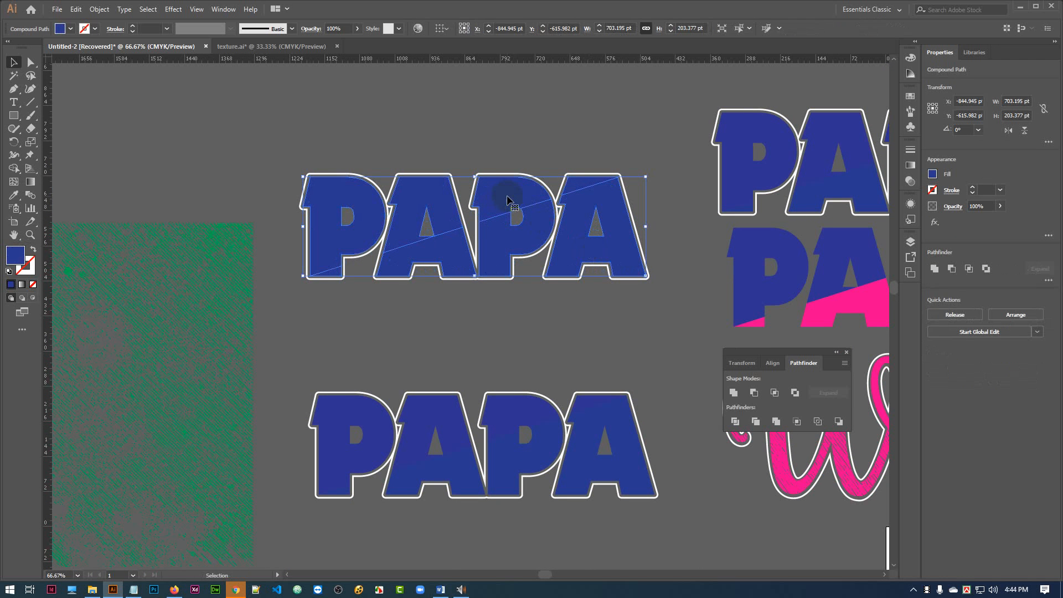
pyautogui.click(540, 333)
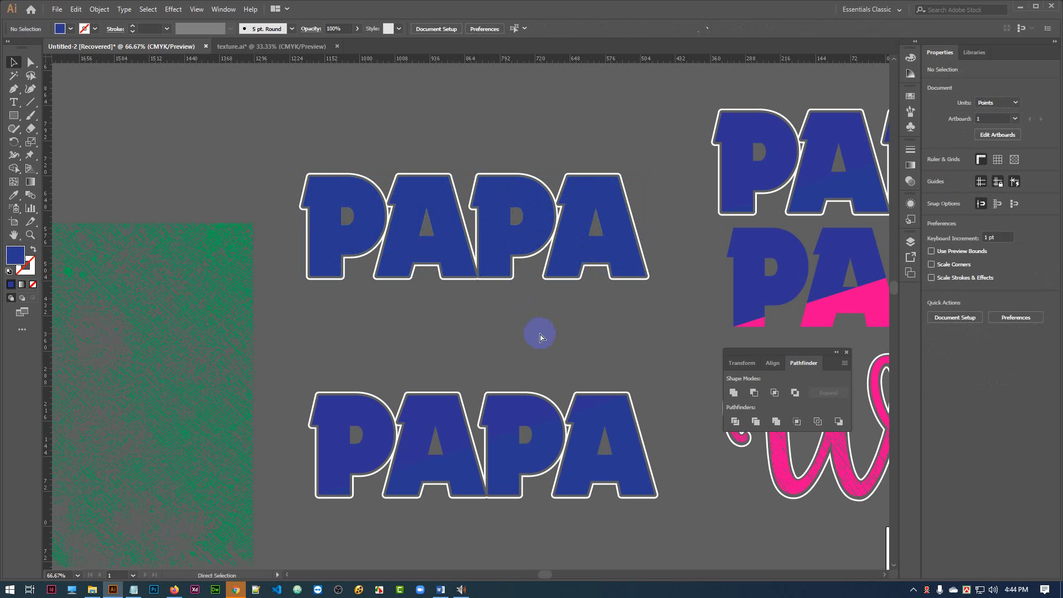
pyautogui.hotkey('ctrl', 'z')
pyautogui.hotkey('ctrl', '8')
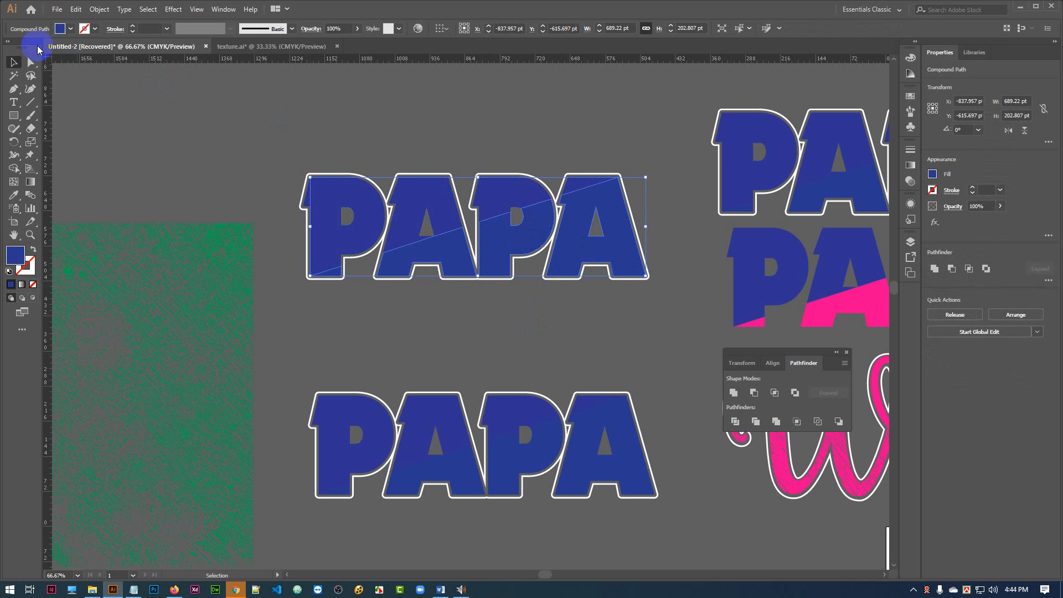
# Move the green texture over the two stacked white-outlined blue PAPA designs.
pyautogui.click(501, 111)
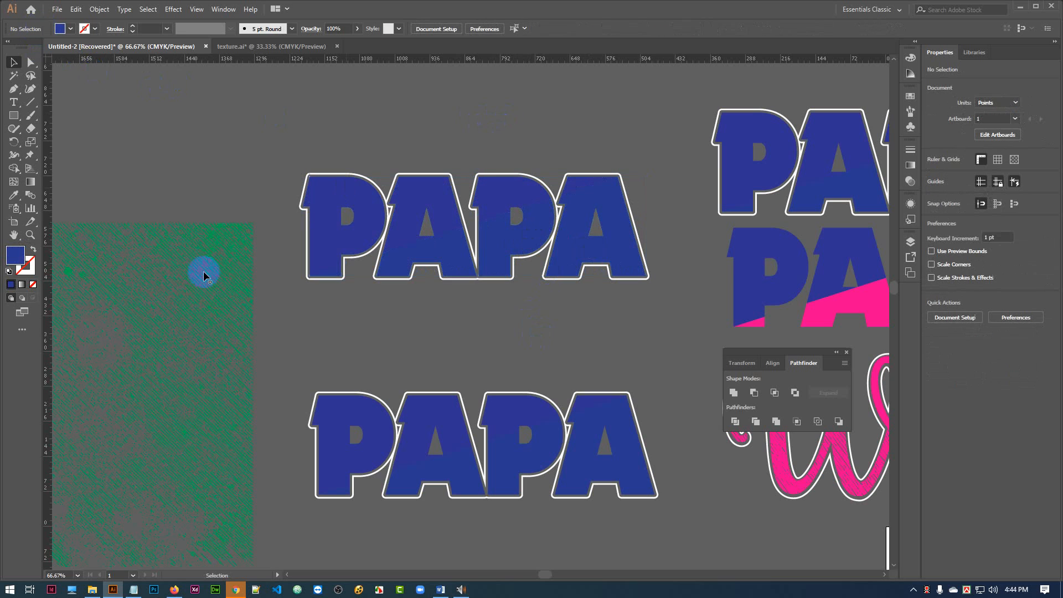
pyautogui.moveTo(355, 331); pyautogui.dragTo(580, 250)
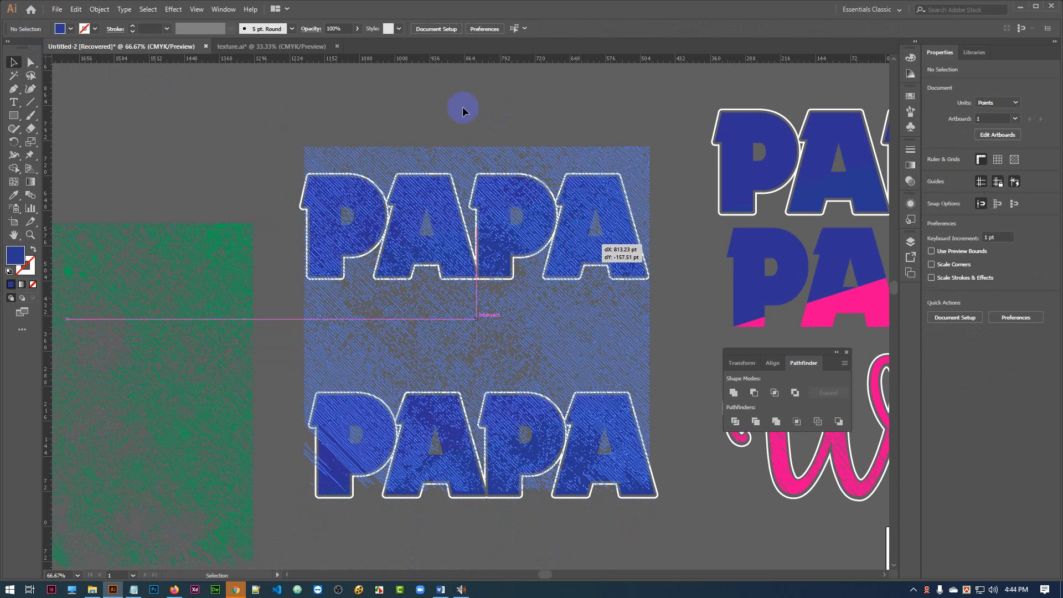
pyautogui.click(347, 133)
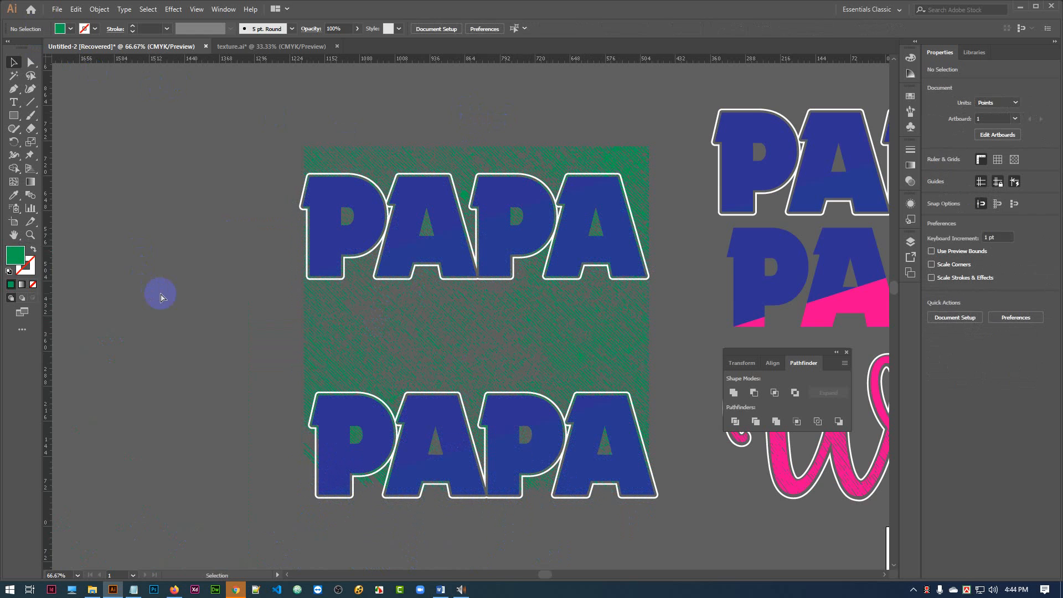
# Bring the green texture to the front of the two PAPA designs.
pyautogui.hotkey('ctrl', '=')
pyautogui.press('space')
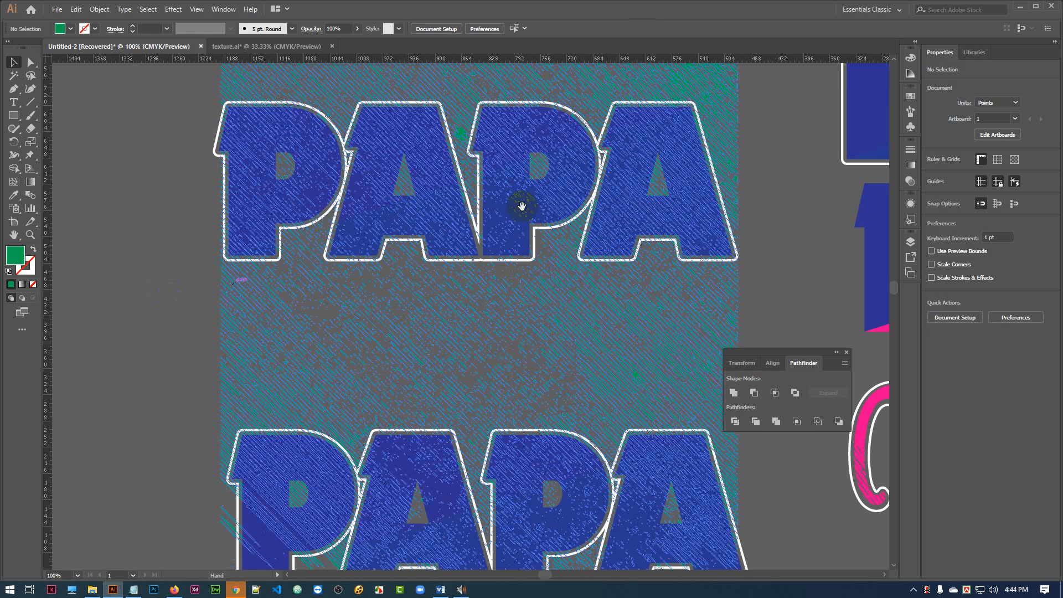
pyautogui.moveTo(766, 188); pyautogui.dragTo(733, 236)
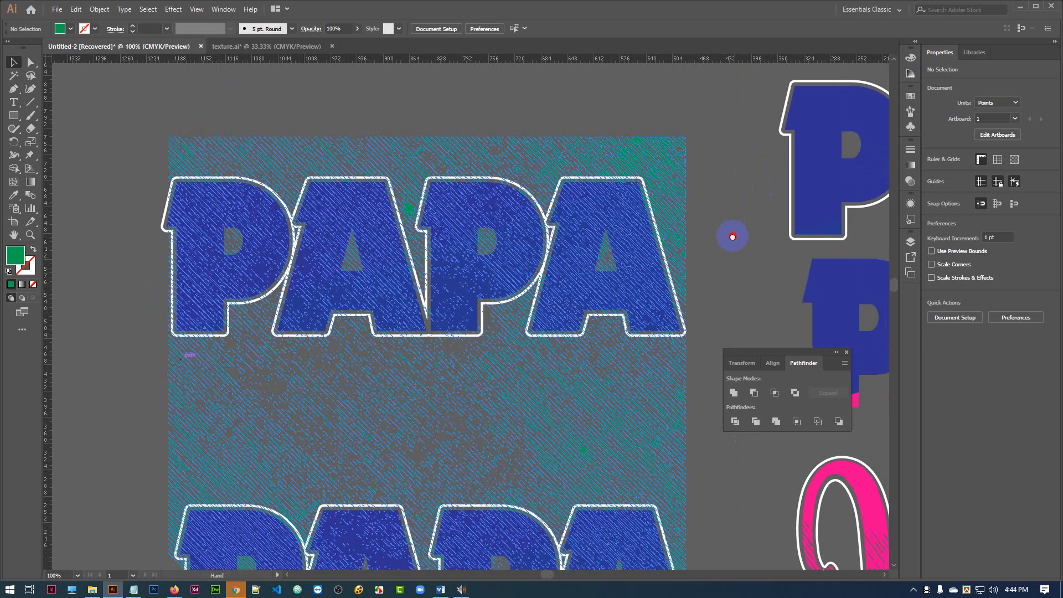
pyautogui.click(667, 184)
pyautogui.rightClick(667, 184)
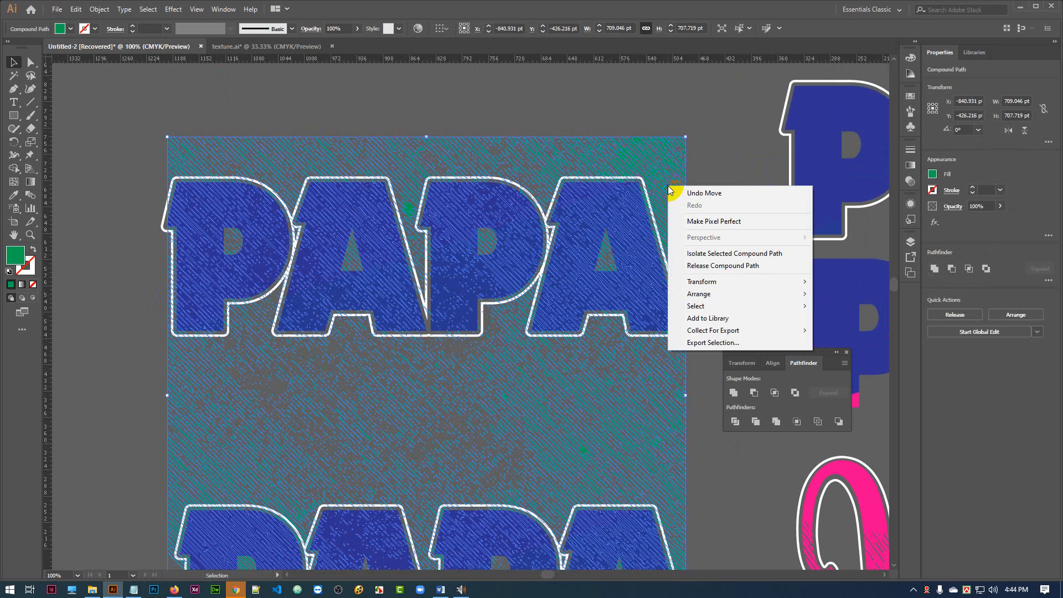
pyautogui.moveTo(788, 297)
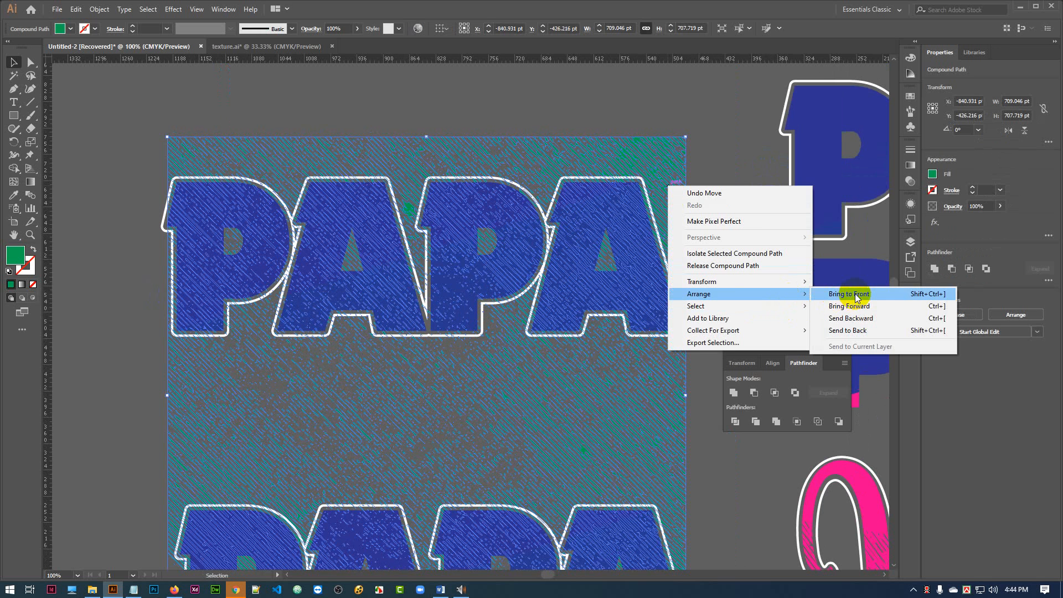
pyautogui.click(847, 295)
pyautogui.click(735, 180)
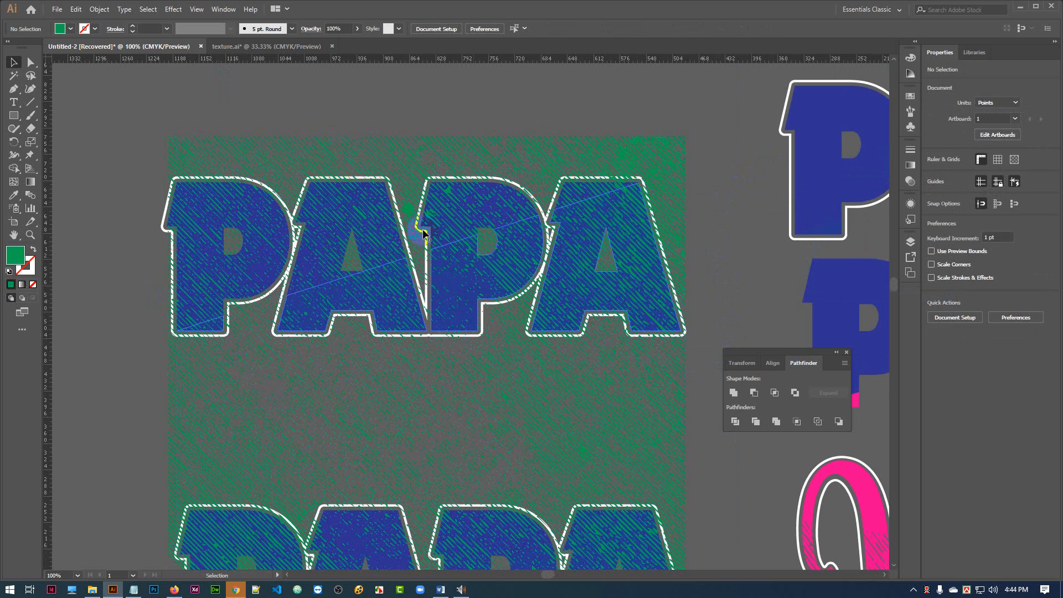
# Subtract the green texture from the lower blue part of the upper PAPA with Minus Front.
pyautogui.moveTo(423, 234); pyautogui.dragTo(468, 322)
pyautogui.click(473, 303)
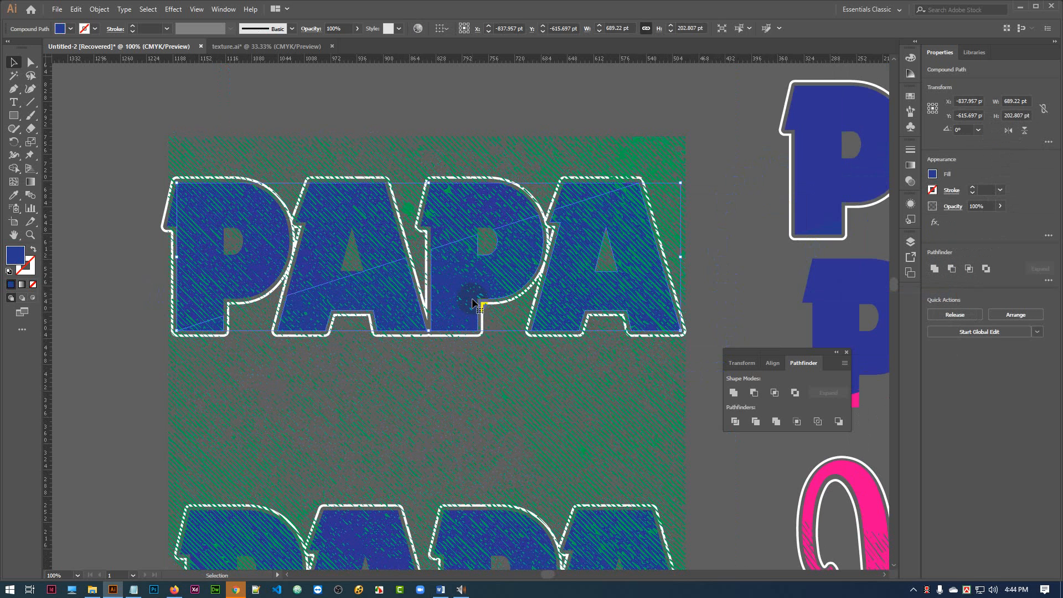
pyautogui.keyDown('shift'); pyautogui.click(627, 408); pyautogui.keyUp('shift')
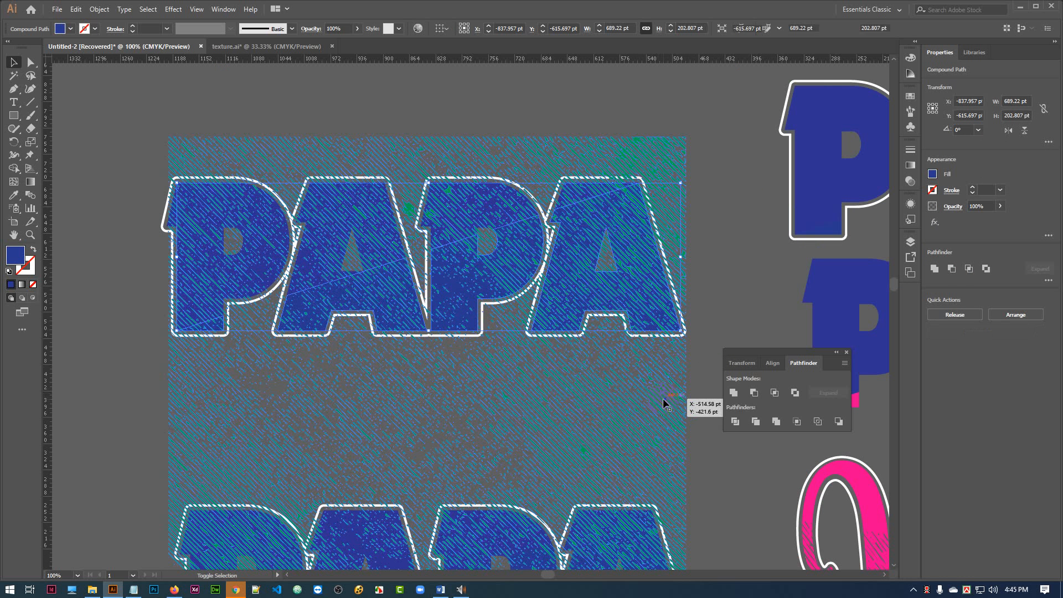
pyautogui.click(756, 394)
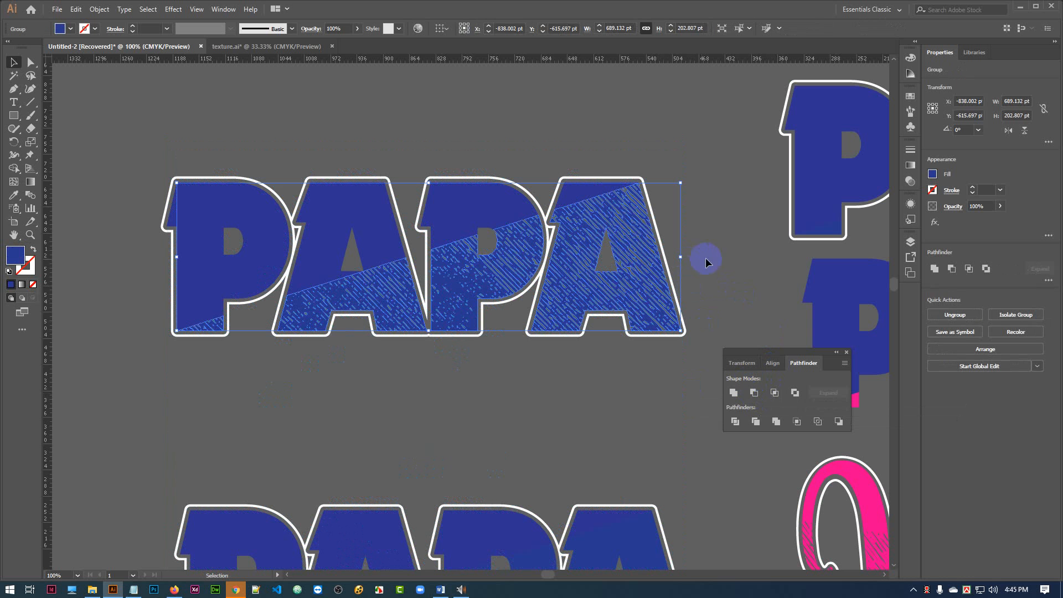
pyautogui.click(724, 260)
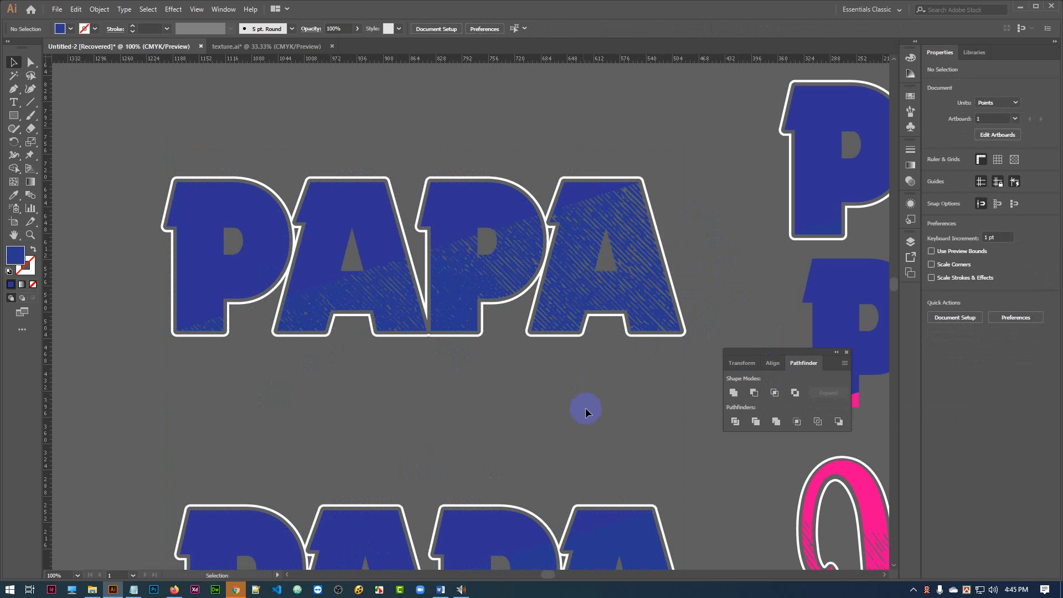
# Fill the upper diagonal part of the textured PAPA with red.
pyautogui.click(391, 236)
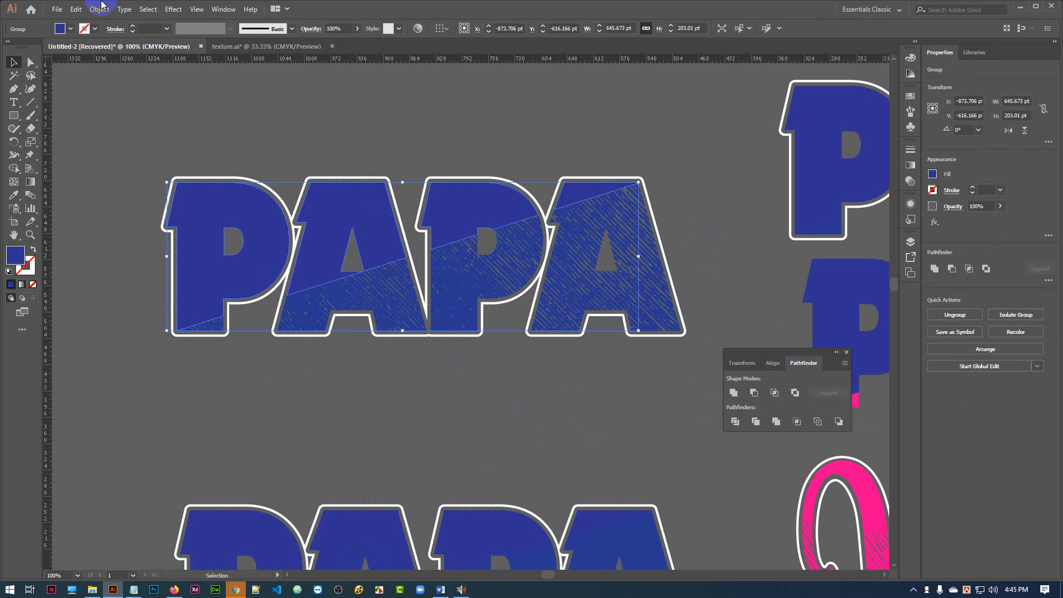
pyautogui.click(74, 29)
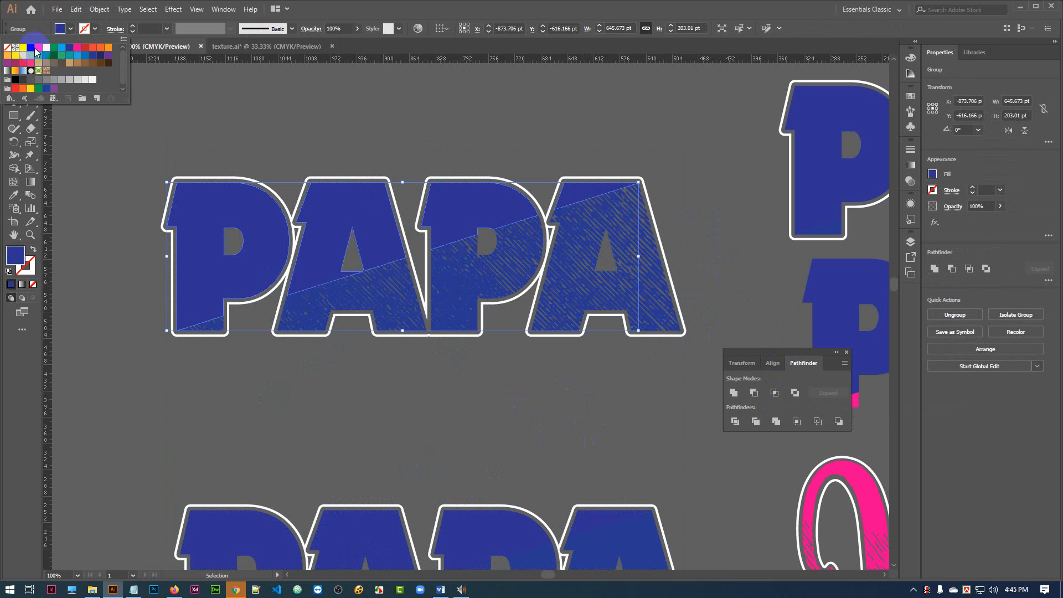
pyautogui.click(37, 52)
pyautogui.click(309, 100)
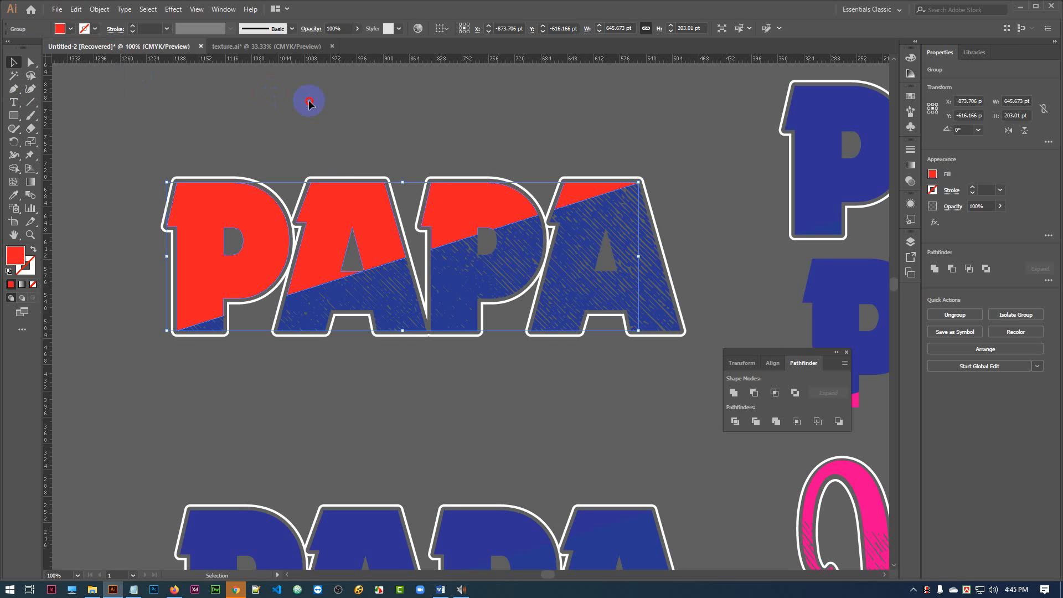
pyautogui.click(308, 123)
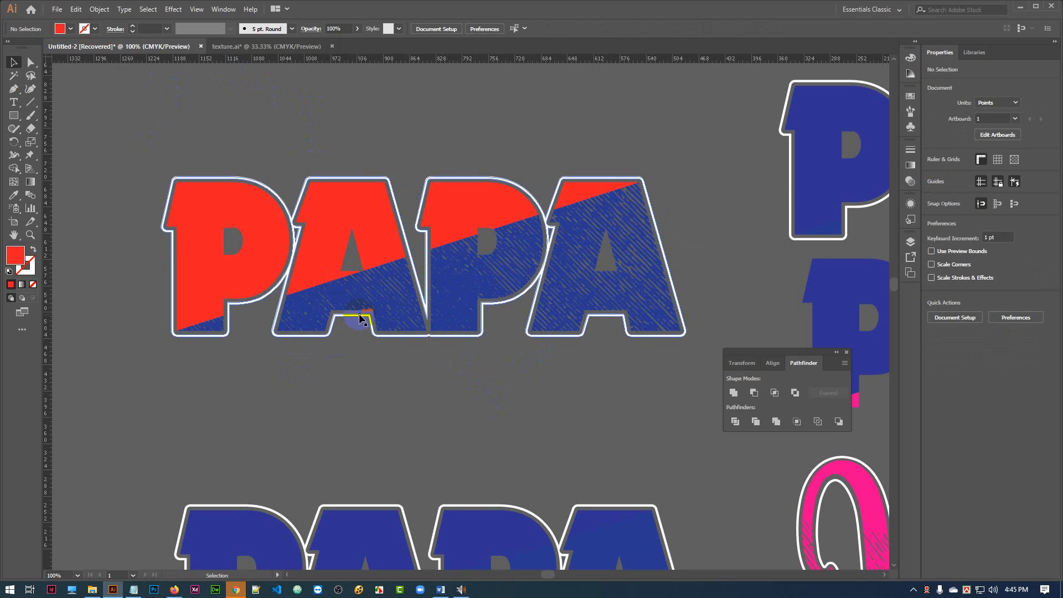
# Move the red and textured blue PAPA with its outline above the blue PAPA in the stack of designs.
pyautogui.scroll(-1, 360, 319)
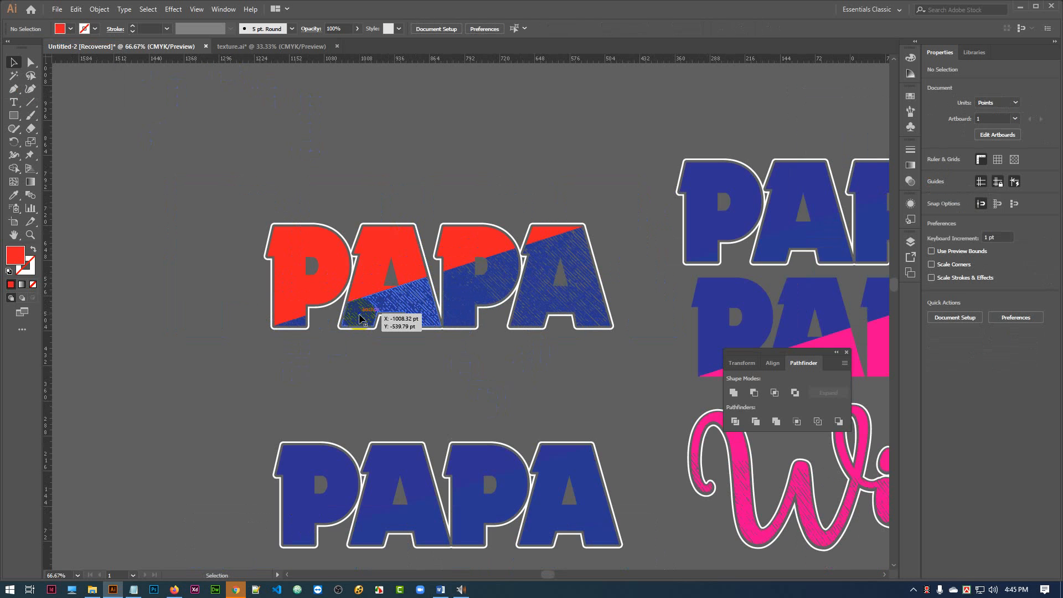
pyautogui.moveTo(513, 371); pyautogui.dragTo(413, 368)
pyautogui.scroll(2, 413, 367)
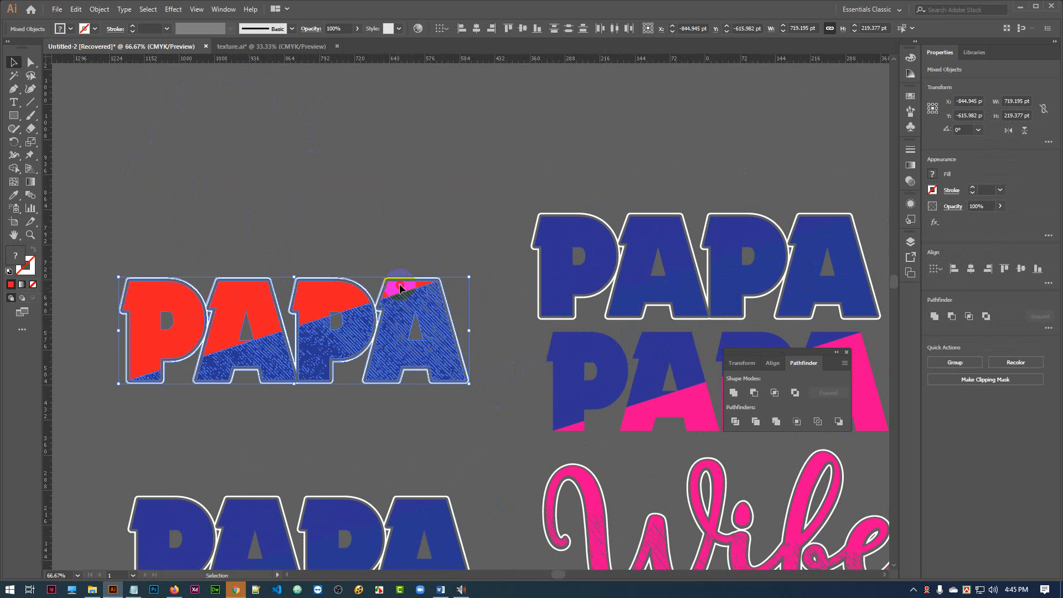
pyautogui.moveTo(401, 288); pyautogui.dragTo(800, 154)
pyautogui.click(392, 356)
# Select the remaining separate white-outlined blue PAPA and duplicate it above itself.
pyautogui.scroll(-5, 410, 244)
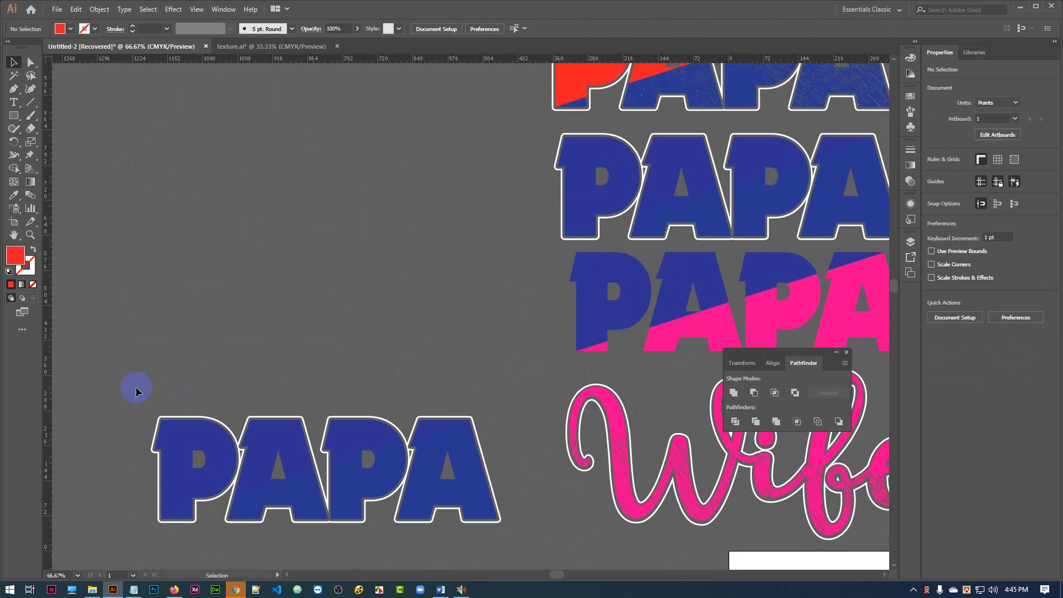
pyautogui.moveTo(137, 391); pyautogui.dragTo(478, 550)
pyautogui.moveTo(363, 486); pyautogui.dragTo(344, 171)
pyautogui.moveTo(322, 257); pyautogui.dragTo(371, 351)
pyautogui.click(431, 375)
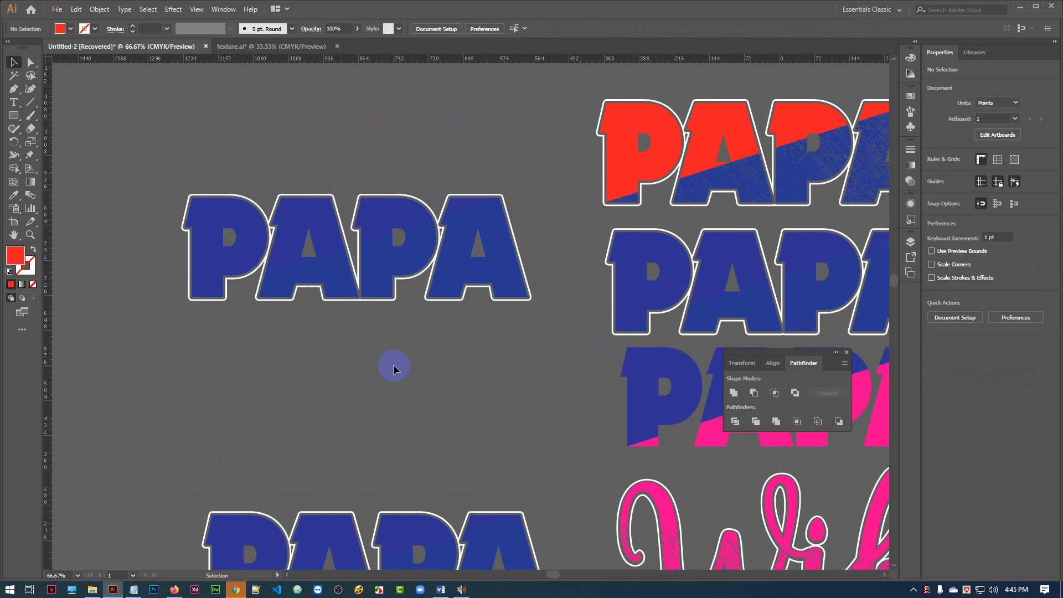
# Draw a slim upright red triangle about 49 pt wide and 338 pt tall beside the two PAPA designs using the Pen tool.
pyautogui.moveTo(363, 357); pyautogui.dragTo(391, 291)
pyautogui.click(14, 89)
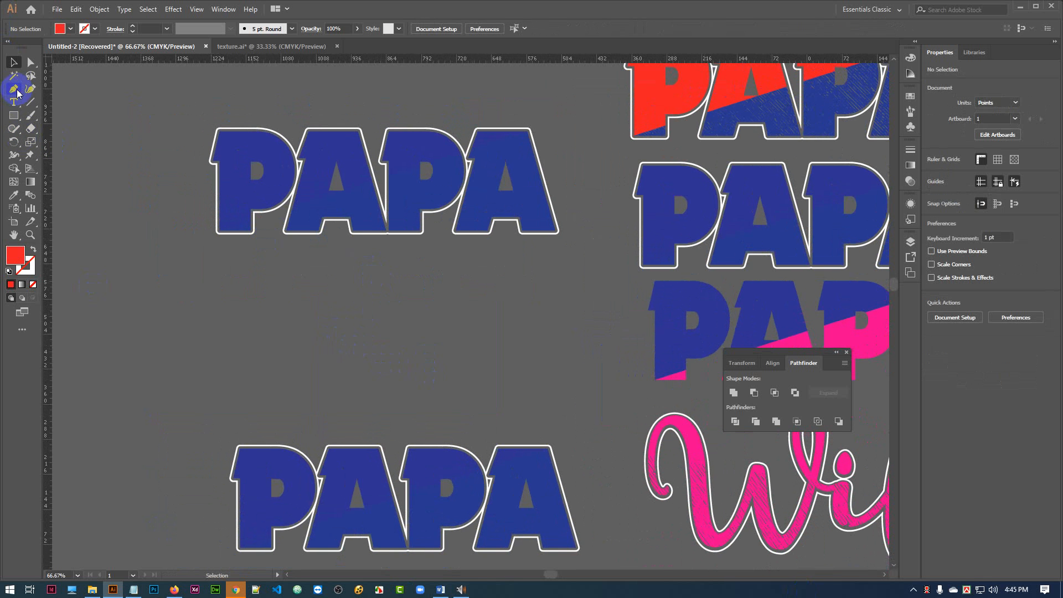
pyautogui.moveTo(201, 297); pyautogui.dragTo(230, 281)
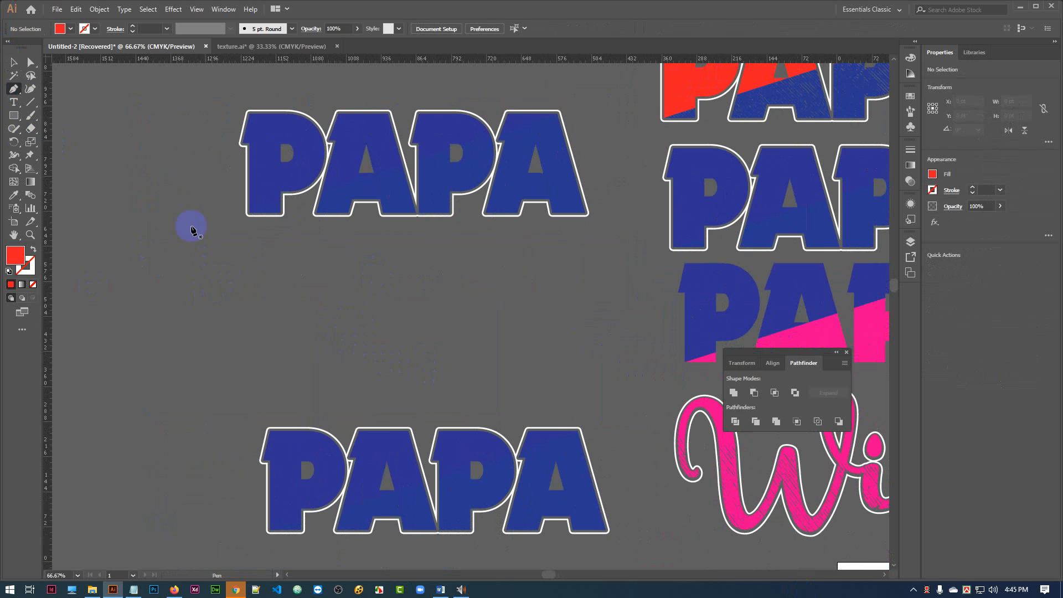
pyautogui.click(161, 192)
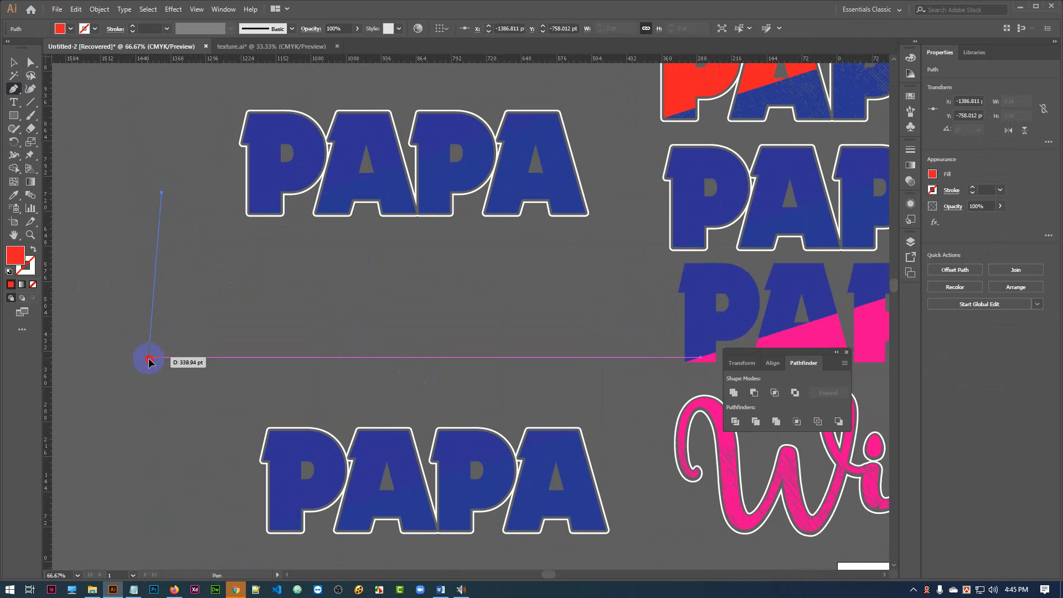
pyautogui.click(149, 357)
pyautogui.click(172, 358)
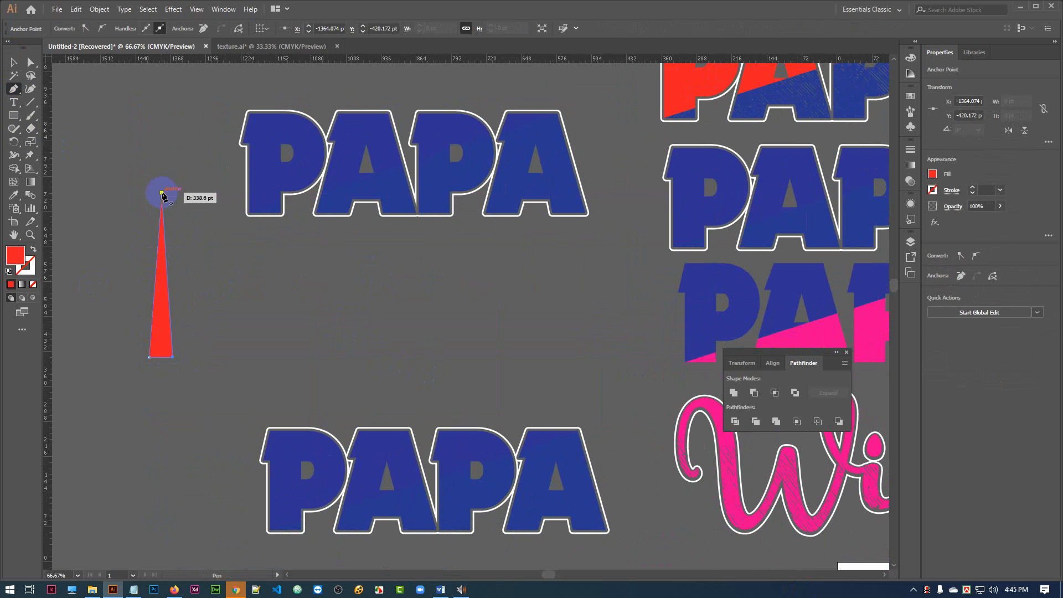
pyautogui.click(161, 193)
pyautogui.click(14, 62)
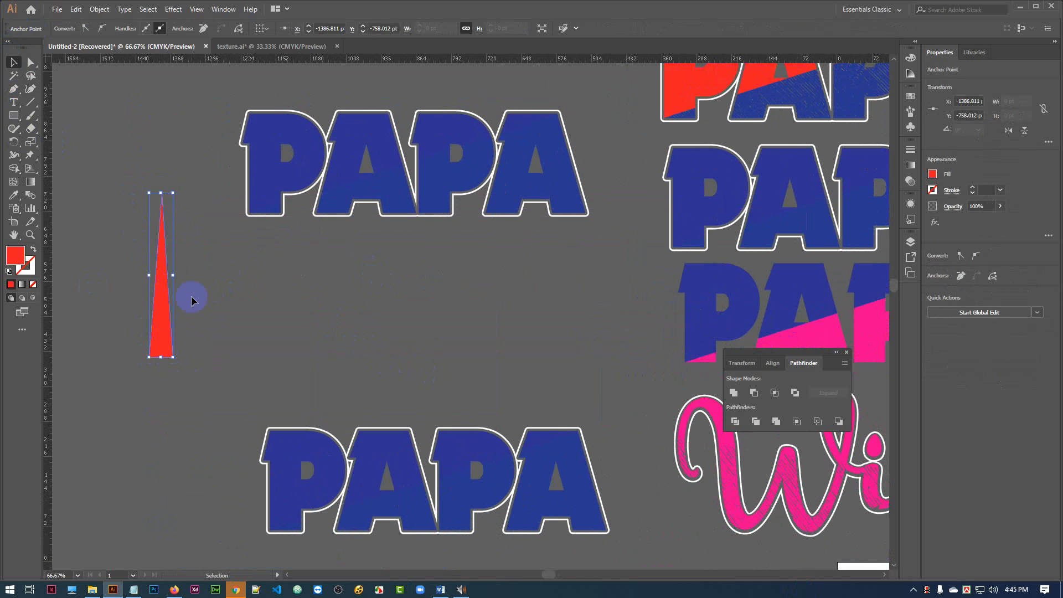
# Narrow the red triangle to about 11 pt wide and move it slightly down and to the left.
pyautogui.click(166, 323)
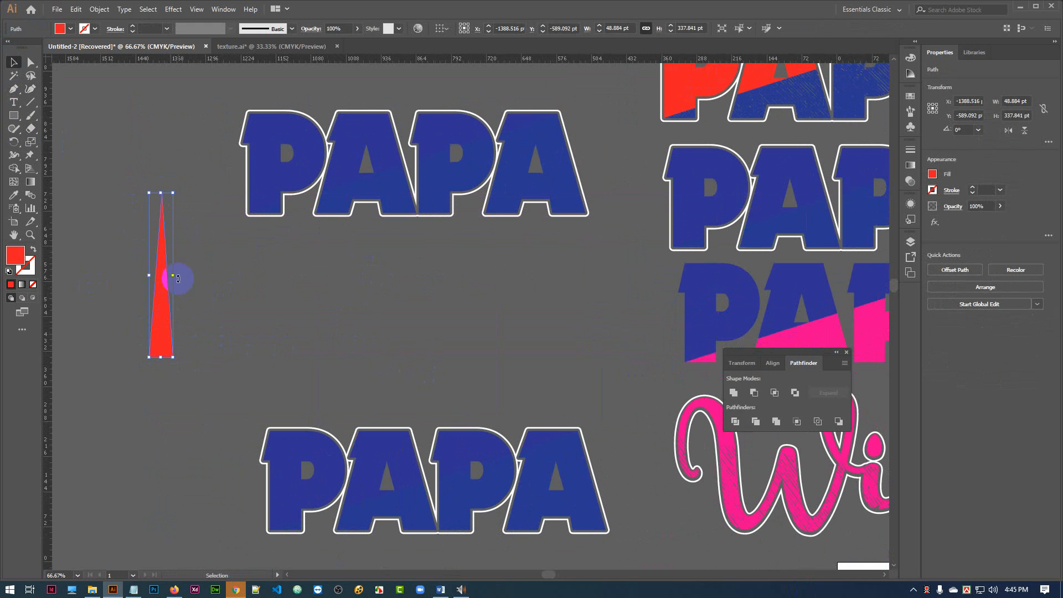
pyautogui.moveTo(175, 276); pyautogui.dragTo(199, 285)
pyautogui.click(257, 307)
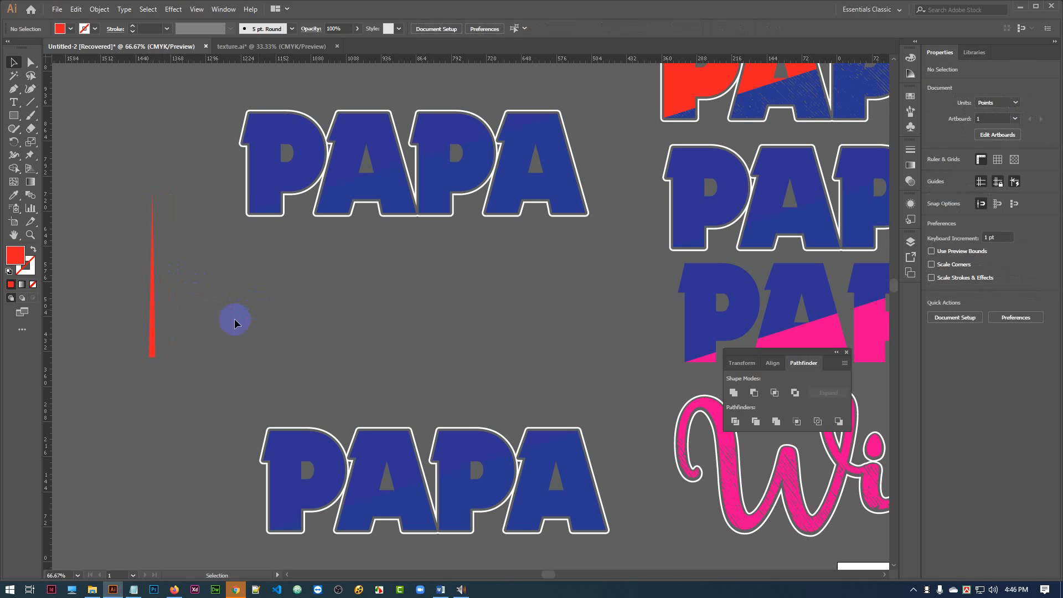
pyautogui.click(155, 301)
pyautogui.moveTo(158, 275); pyautogui.dragTo(155, 275)
pyautogui.click(194, 324)
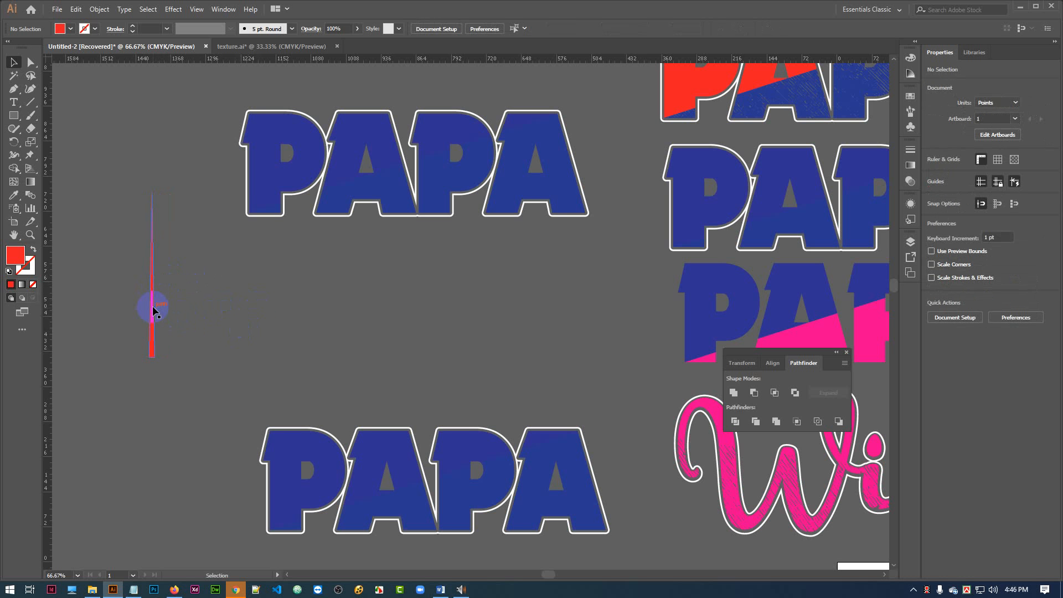
pyautogui.moveTo(155, 312); pyautogui.dragTo(138, 331)
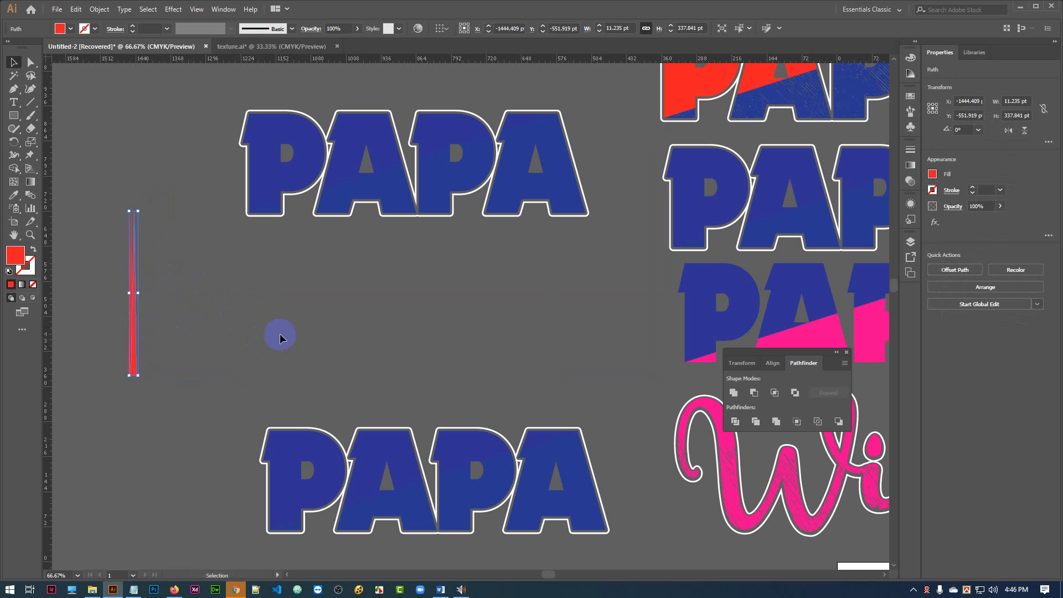
# Repeat the duplication of the narrow triangle side by side to form a row of red spikes about 888 pt wide.
pyautogui.hotkey('ctrl', 'd')
pyautogui.hotkey('ctrl', 'd')
pyautogui.hotkey('ctrl', 'd')
pyautogui.hotkey('ctrl', 'd')
pyautogui.hotkey('ctrl', 'd')
pyautogui.hotkey('ctrl', 'd')
pyautogui.hotkey('ctrl', 'd')
pyautogui.hotkey('ctrl', 'd')
pyautogui.hotkey('ctrl', 'd')
pyautogui.hotkey('ctrl', 'd')
pyautogui.hotkey('ctrl', 'd')
pyautogui.hotkey('ctrl', 'd')
pyautogui.hotkey('ctrl', 'd')
pyautogui.hotkey('ctrl', 'd')
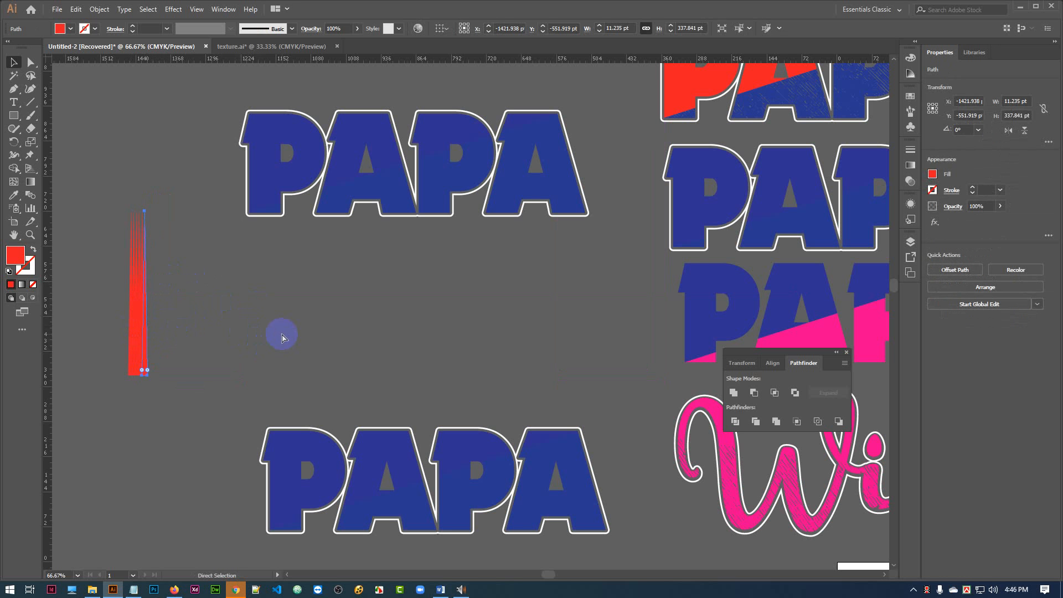
pyautogui.hotkey('ctrl', 'd')
pyautogui.hotkey('ctrl', 'd')
pyautogui.hotkey('ctrl', 'd')
pyautogui.hotkey('ctrl', 'd')
pyautogui.hotkey('ctrl', 'd')
pyautogui.hotkey('ctrl', 'd')
pyautogui.hotkey('ctrl', 'd')
pyautogui.hotkey('ctrl', 'd')
pyautogui.hotkey('ctrl', 'd')
pyautogui.hotkey('ctrl', 'd')
pyautogui.hotkey('ctrl', 'd')
pyautogui.hotkey('ctrl', 'd')
pyautogui.hotkey('ctrl', 'd')
pyautogui.hotkey('ctrl', 'd')
pyautogui.hotkey('ctrl', 'd')
pyautogui.hotkey('ctrl', 'd')
pyautogui.hotkey('ctrl', 'd')
pyautogui.hotkey('ctrl', 'd')
pyautogui.hotkey('ctrl', 'd')
pyautogui.hotkey('ctrl', 'd')
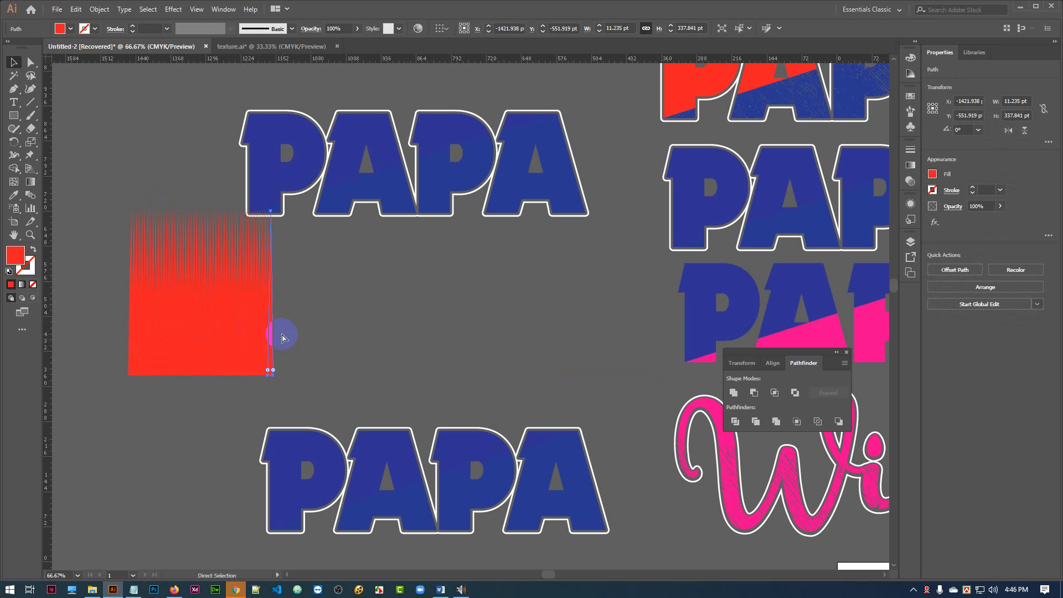
pyautogui.hotkey('ctrl', 'd')
pyautogui.hotkey('ctrl', 'd')
pyautogui.hotkey('ctrl', 'd')
pyautogui.hotkey('ctrl', 'd')
pyautogui.hotkey('ctrl', 'd')
pyautogui.hotkey('ctrl', 'd')
pyautogui.hotkey('ctrl', 'd')
pyautogui.hotkey('ctrl', 'd')
pyautogui.hotkey('ctrl', 'd')
pyautogui.hotkey('ctrl', 'd')
pyautogui.hotkey('ctrl', 'd')
pyautogui.hotkey('ctrl', 'd')
pyautogui.hotkey('ctrl', 'd')
pyautogui.hotkey('ctrl', 'd')
pyautogui.hotkey('ctrl', 'd')
pyautogui.hotkey('ctrl', 'd')
pyautogui.hotkey('ctrl', 'd')
pyautogui.hotkey('ctrl', 'd')
pyautogui.hotkey('ctrl', 'd')
pyautogui.hotkey('ctrl', 'd')
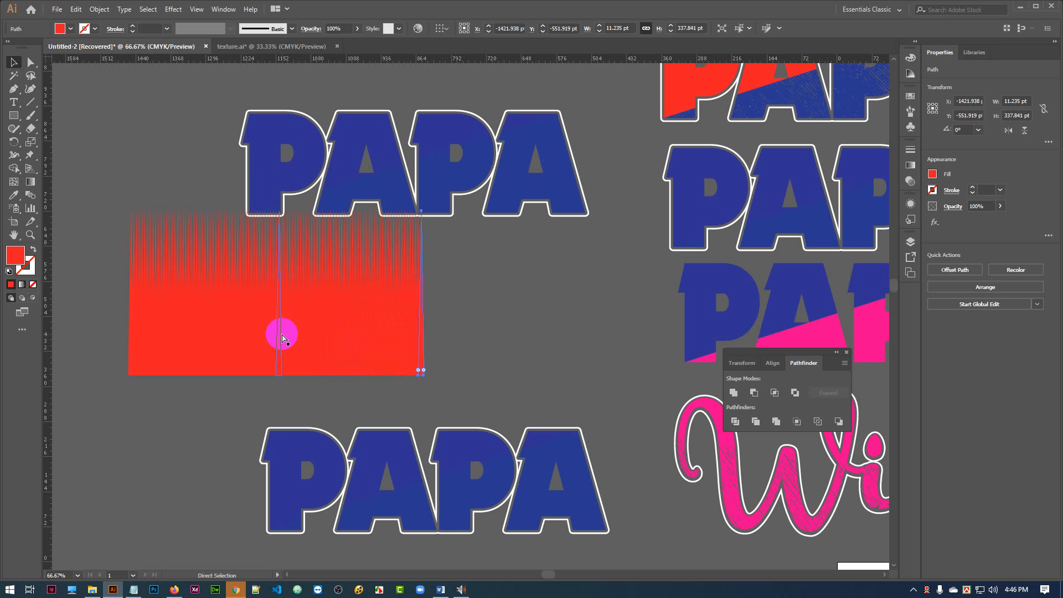
pyautogui.hotkey('ctrl', 'd')
pyautogui.hotkey('ctrl', 'd')
pyautogui.hotkey('ctrl', 'd')
pyautogui.hotkey('ctrl', 'd')
pyautogui.hotkey('ctrl', 'd')
pyautogui.hotkey('ctrl', 'd')
pyautogui.hotkey('ctrl', 'd')
pyautogui.hotkey('ctrl', 'd')
pyautogui.hotkey('ctrl', 'd')
pyautogui.hotkey('ctrl', 'd')
pyautogui.hotkey('ctrl', 'd')
pyautogui.hotkey('ctrl', 'd')
pyautogui.hotkey('ctrl', 'd')
pyautogui.hotkey('ctrl', 'd')
pyautogui.hotkey('ctrl', 'd')
pyautogui.hotkey('ctrl', 'd')
pyautogui.hotkey('ctrl', 'd')
pyautogui.hotkey('ctrl', 'd')
pyautogui.hotkey('ctrl', 'd')
pyautogui.hotkey('ctrl', 'd')
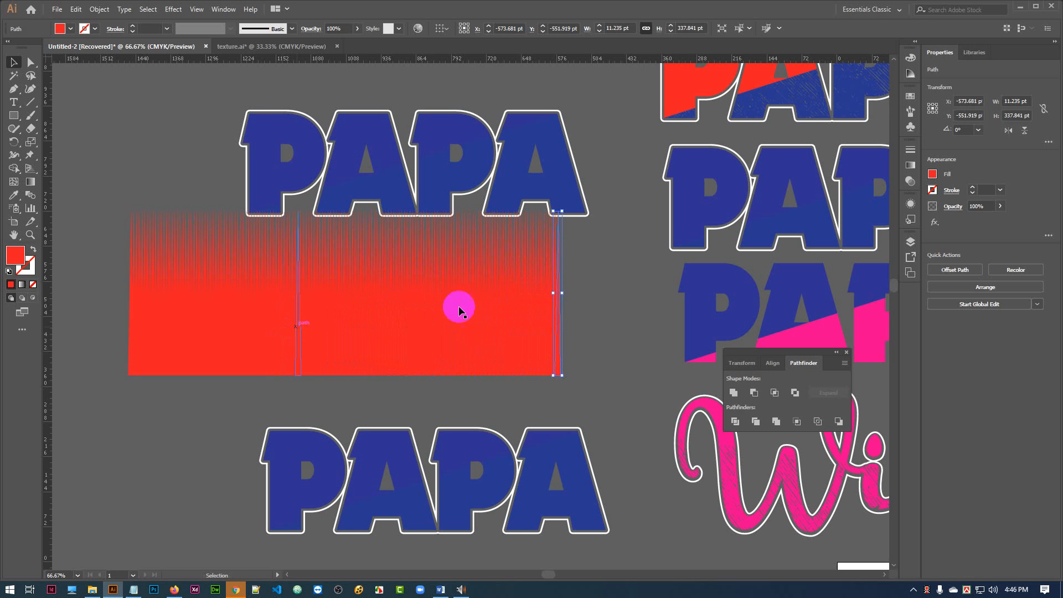
pyautogui.click(607, 306)
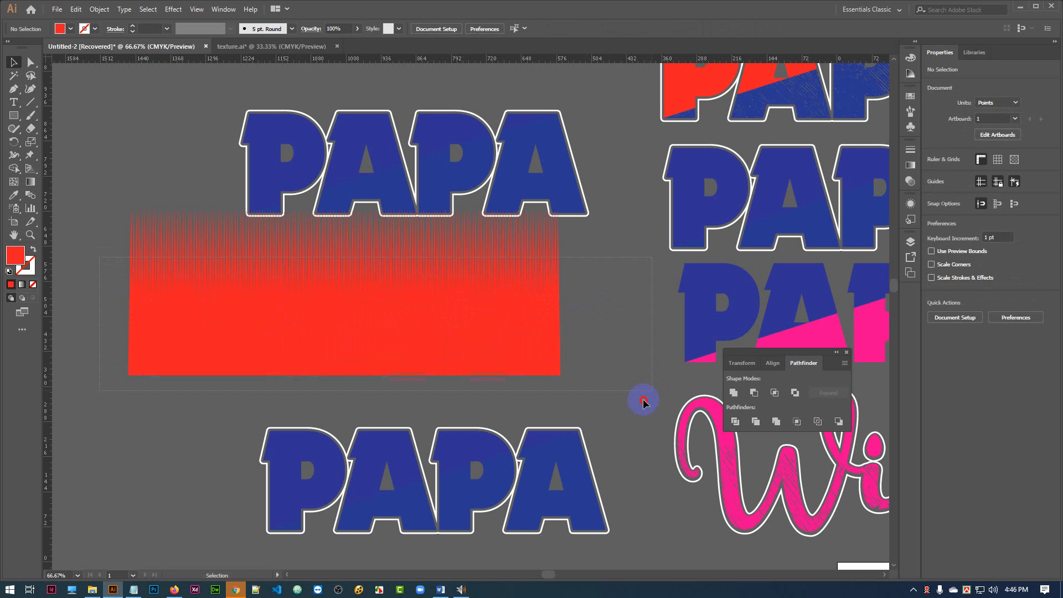
# Select the whole row of red spikes and try to expand it.
pyautogui.moveTo(627, 402); pyautogui.dragTo(626, 402)
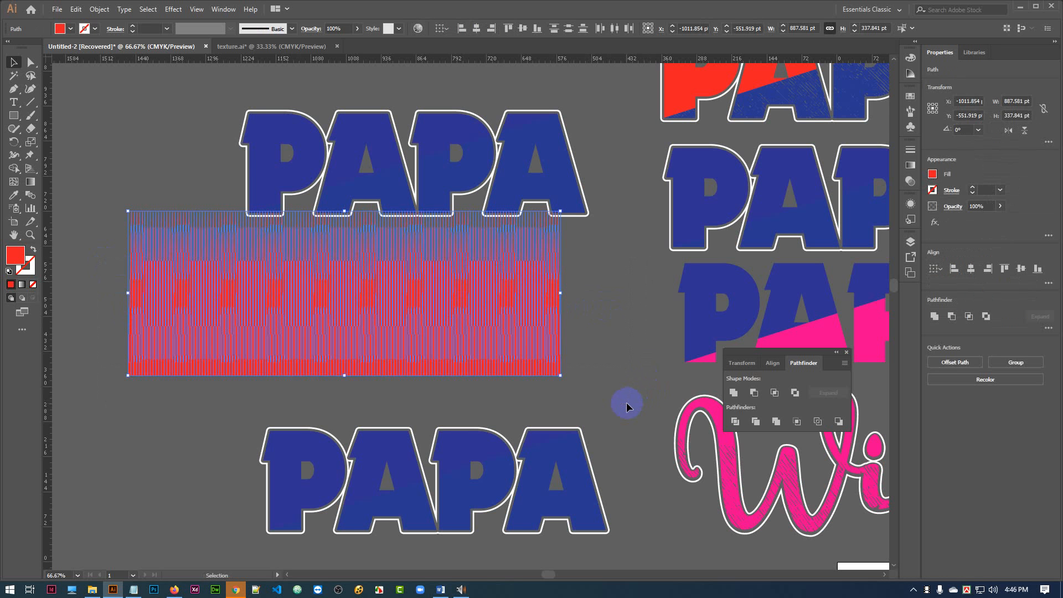
pyautogui.click(100, 15)
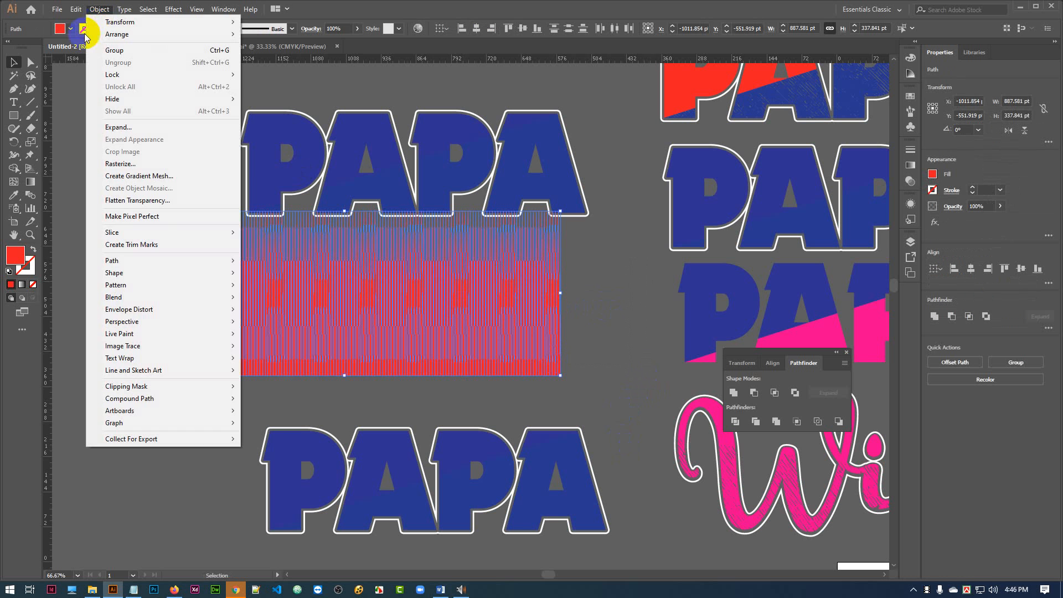
pyautogui.click(121, 132)
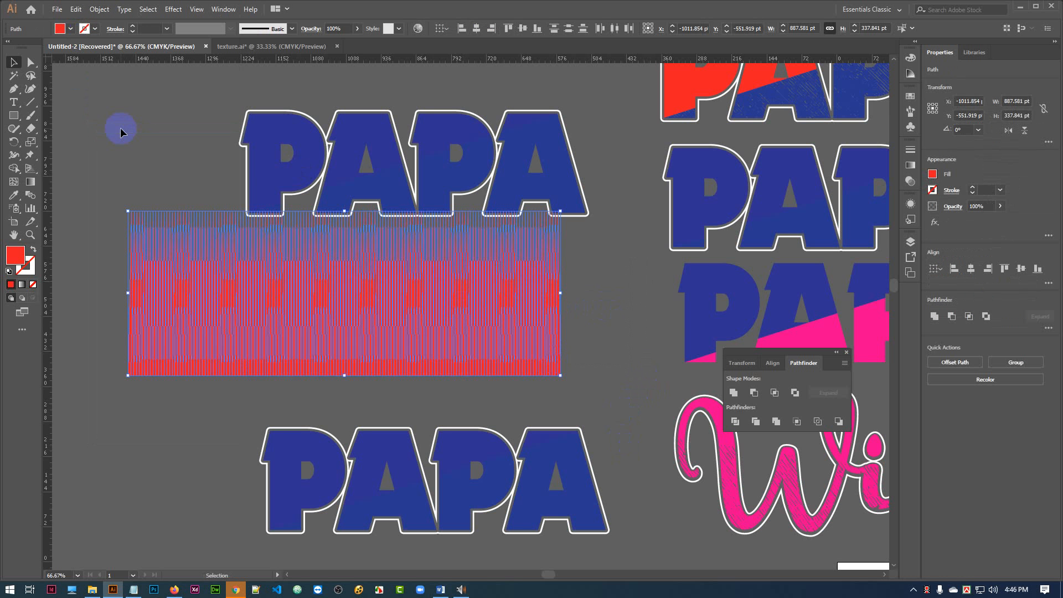
pyautogui.click(84, 138)
pyautogui.moveTo(90, 306); pyautogui.dragTo(572, 379)
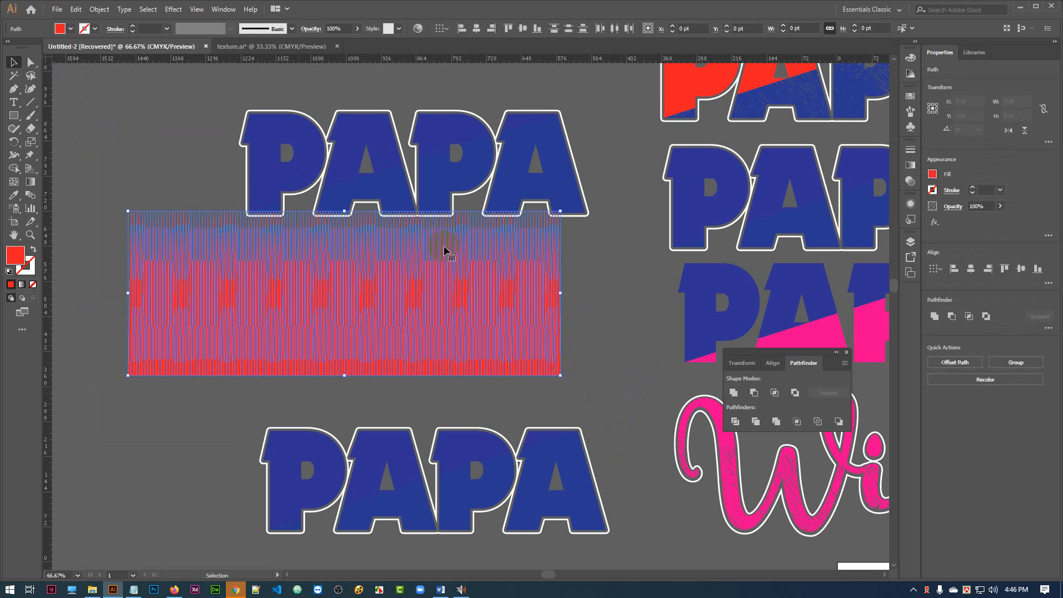
pyautogui.click(100, 9)
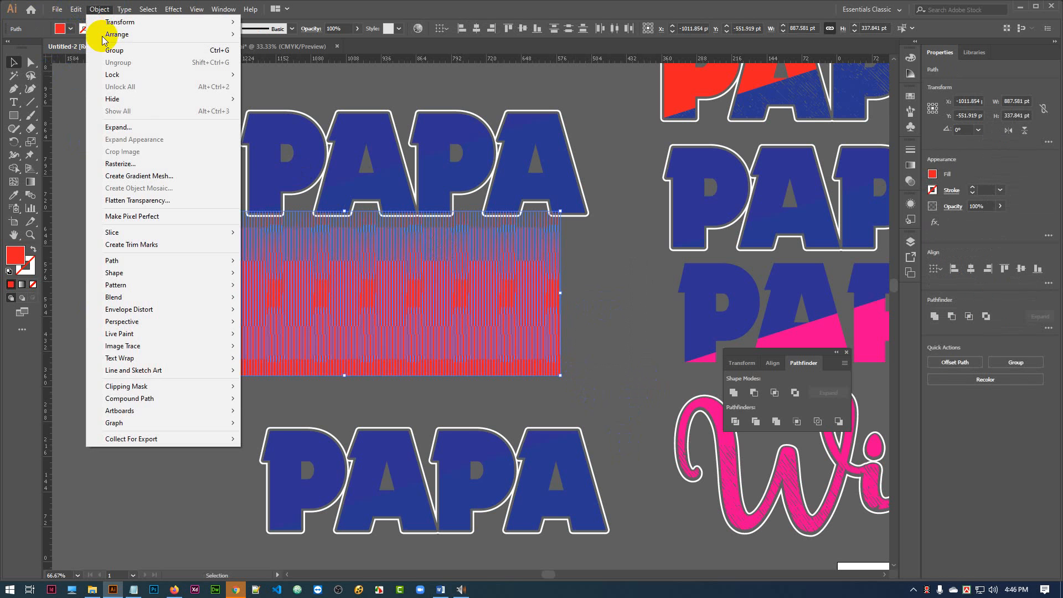
pyautogui.click(122, 128)
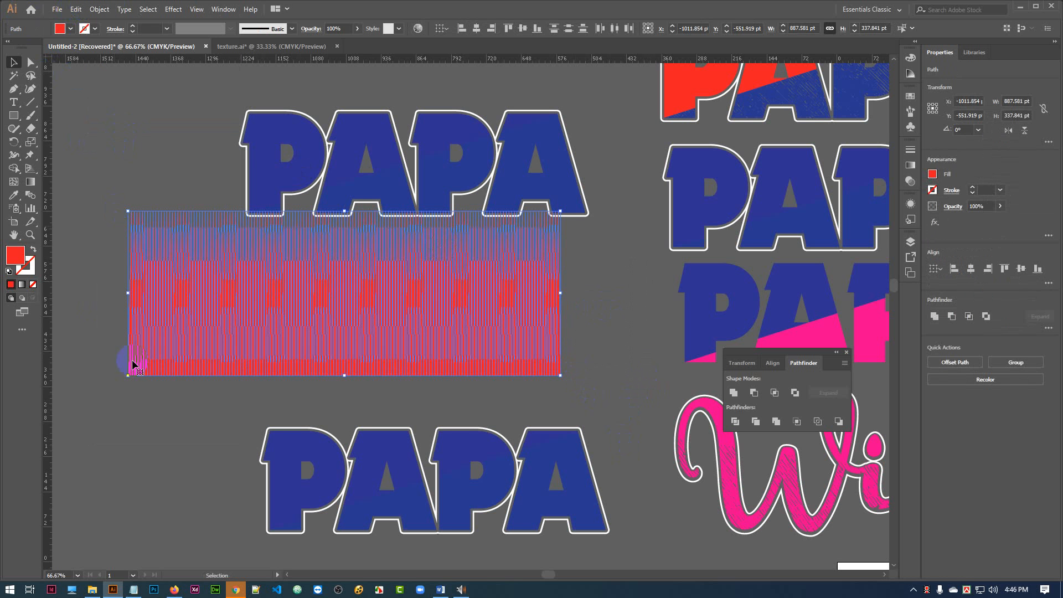
# Unite all the red spikes into a single shape with Pathfinder.
pyautogui.click(88, 286)
pyautogui.moveTo(87, 285); pyautogui.dragTo(629, 385)
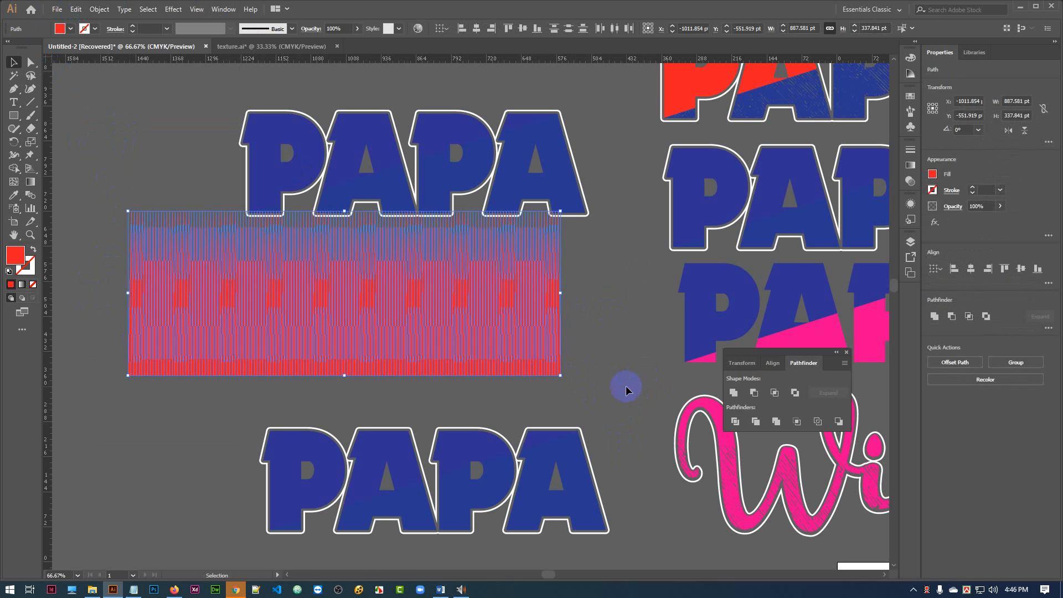
pyautogui.click(741, 399)
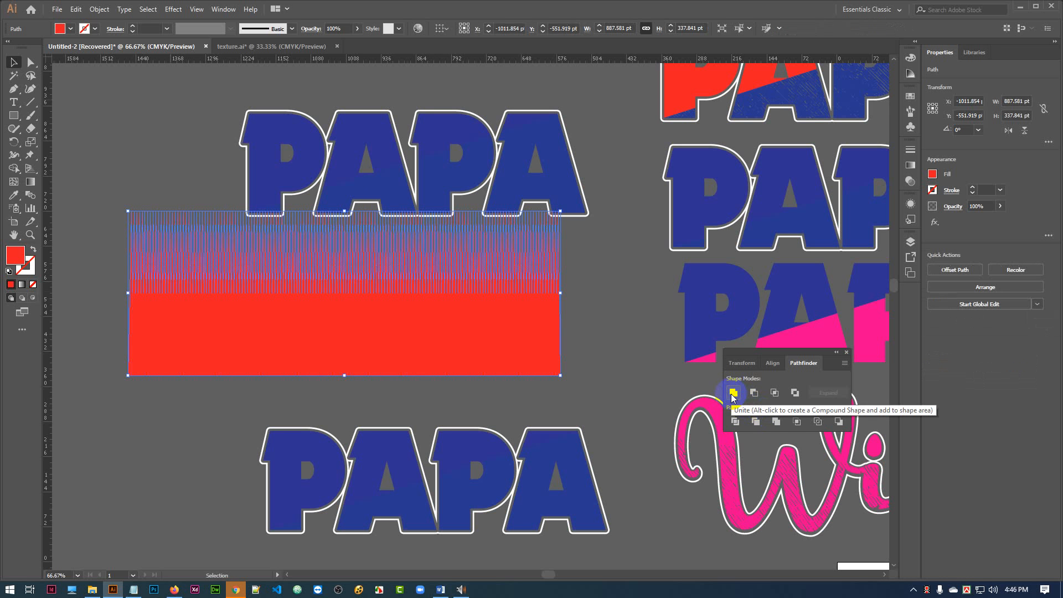
# Move the united spike shape slightly down and to the left, clear of the upper PAPA.
pyautogui.click(99, 9)
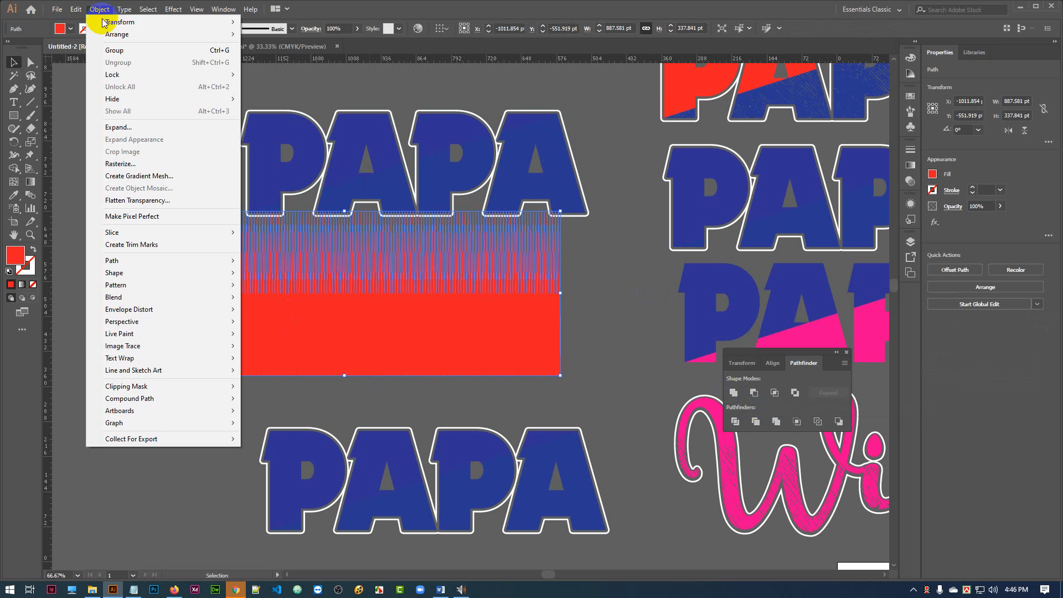
pyautogui.click(117, 128)
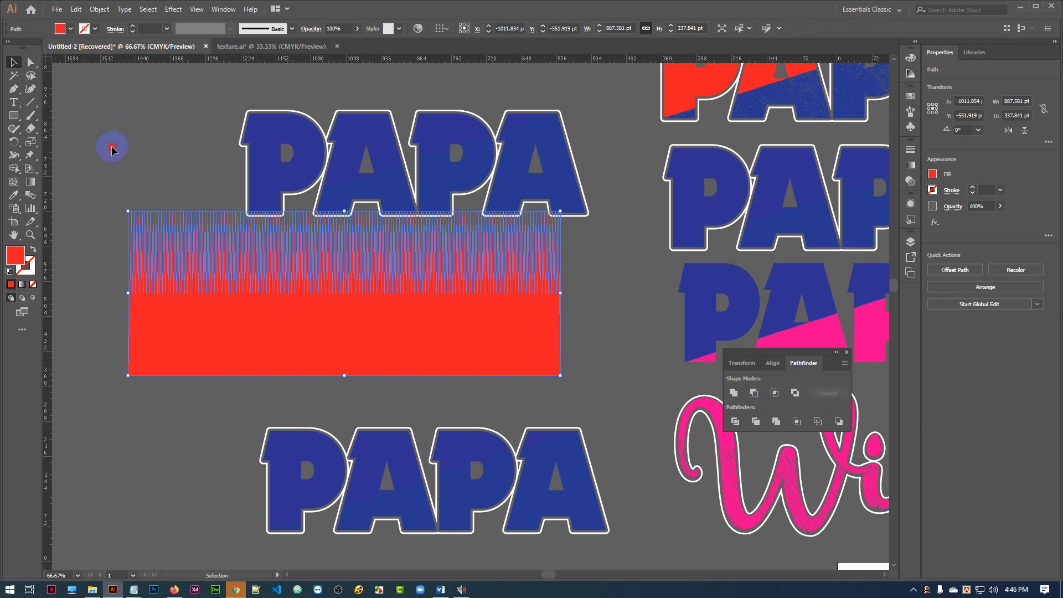
pyautogui.click(112, 147)
pyautogui.moveTo(383, 334); pyautogui.dragTo(370, 364)
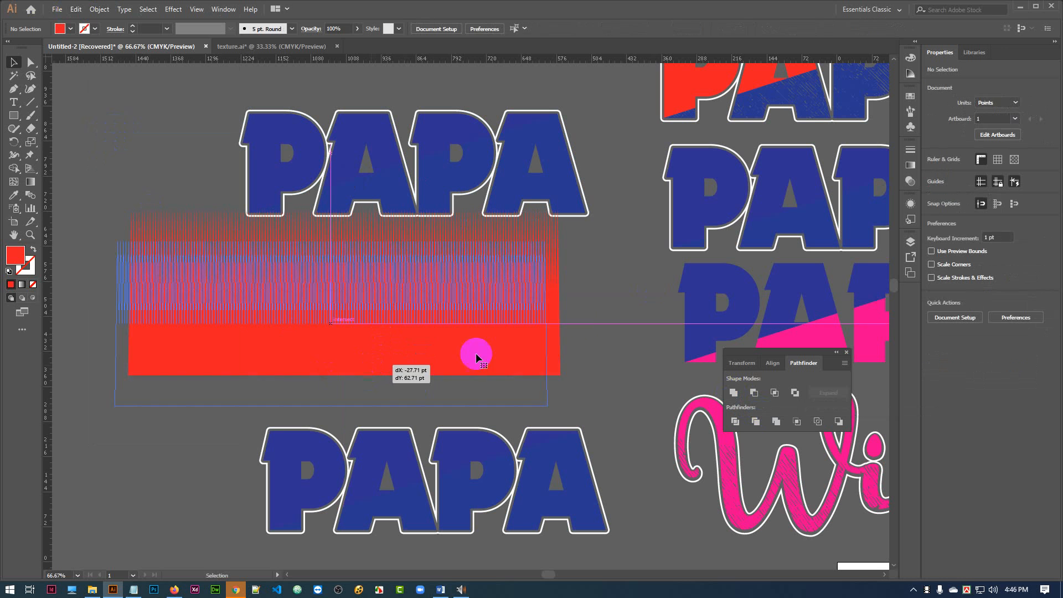
# Convert the united red spike shape into a compound path.
pyautogui.click(598, 312)
pyautogui.click(186, 290)
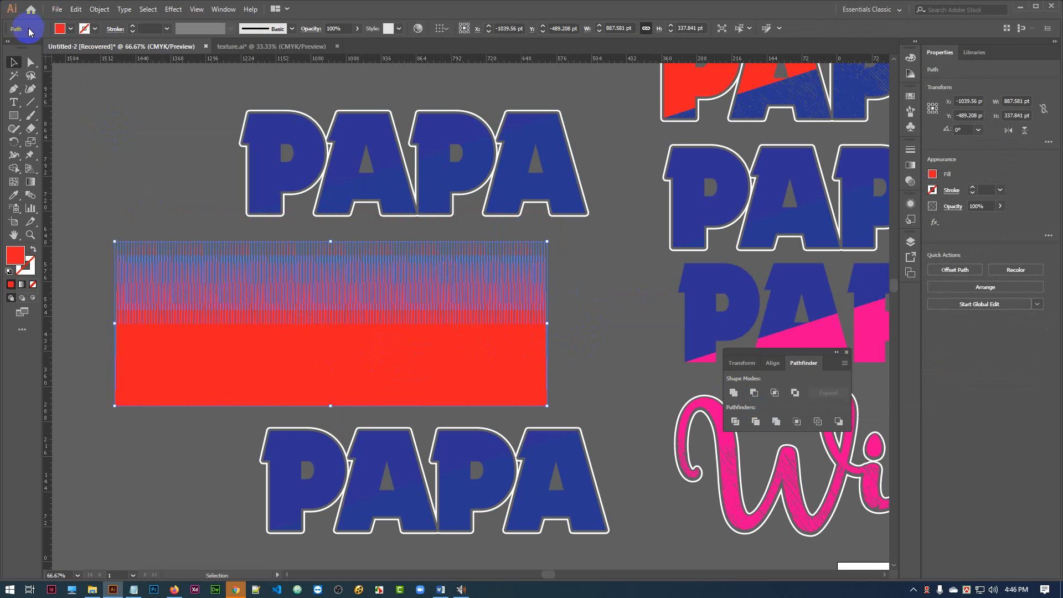
pyautogui.hotkey('ctrl', '8')
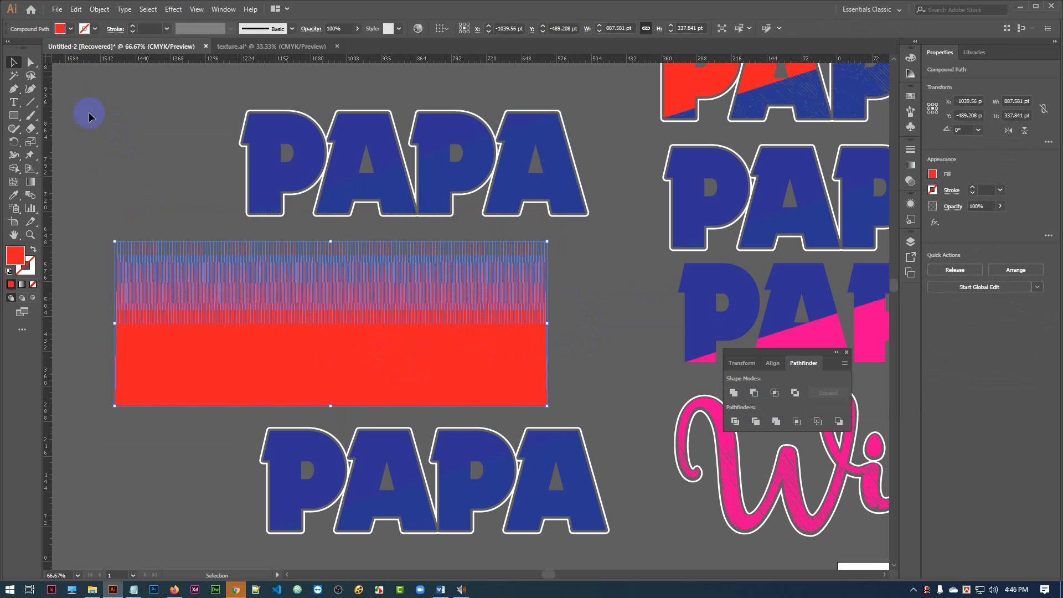
# Move the red spike shape up over the upper white-outlined PAPA so its spikes overlap the letters.
pyautogui.click(110, 157)
pyautogui.moveTo(459, 327); pyautogui.dragTo(485, 329)
pyautogui.moveTo(386, 333); pyautogui.dragTo(434, 337)
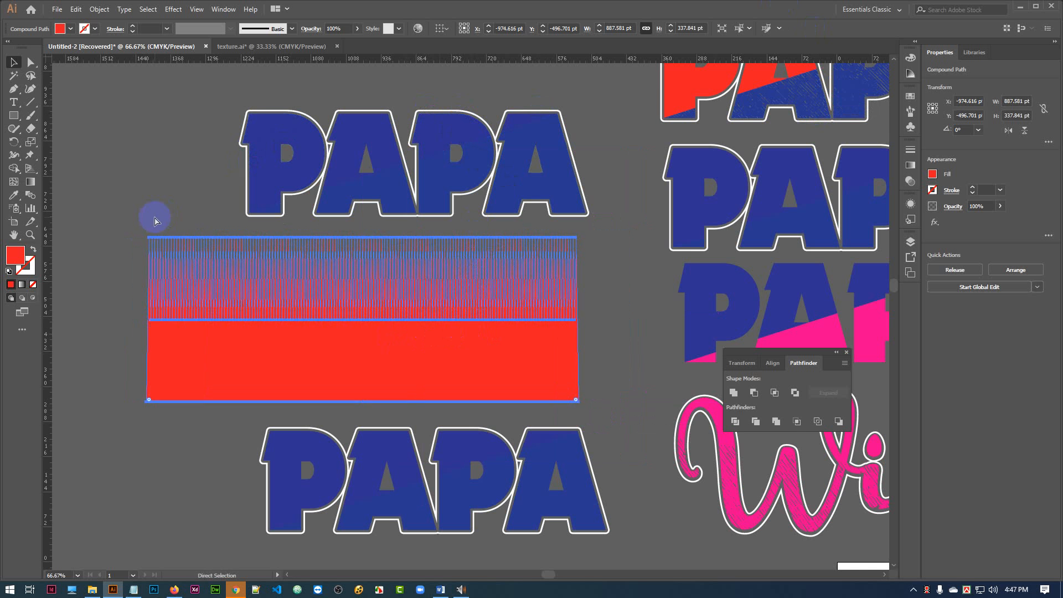
pyautogui.hotkey('ctrl', '=')
pyautogui.moveTo(651, 196); pyautogui.dragTo(537, 311)
pyautogui.moveTo(566, 456); pyautogui.dragTo(625, 320)
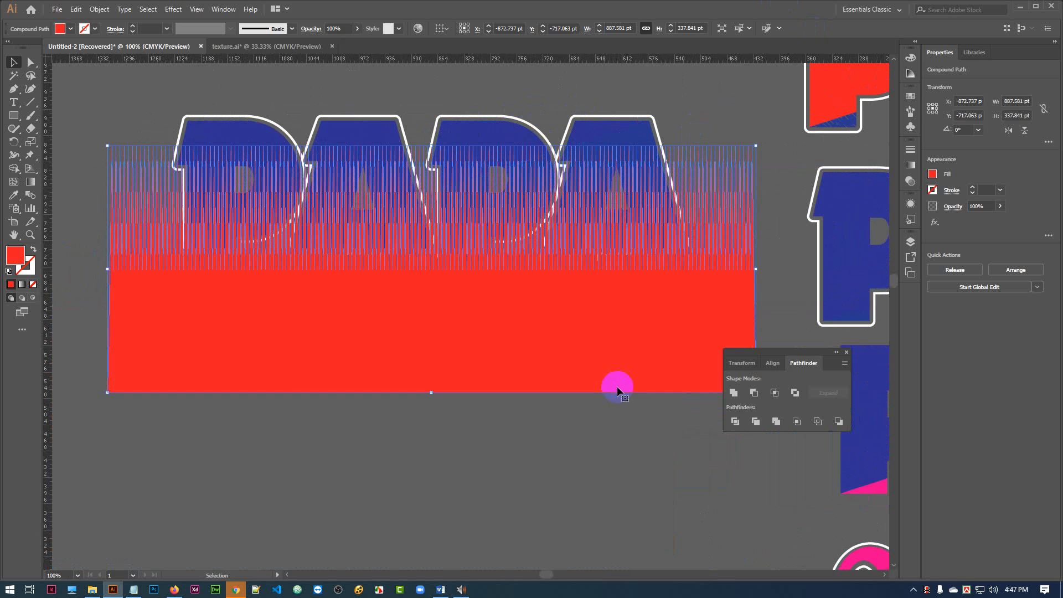
# Enlarge the spike shape to about 1022 by 389 pt and lower it slightly so the blue letter tops stay uncovered.
pyautogui.moveTo(607, 357); pyautogui.dragTo(575, 373)
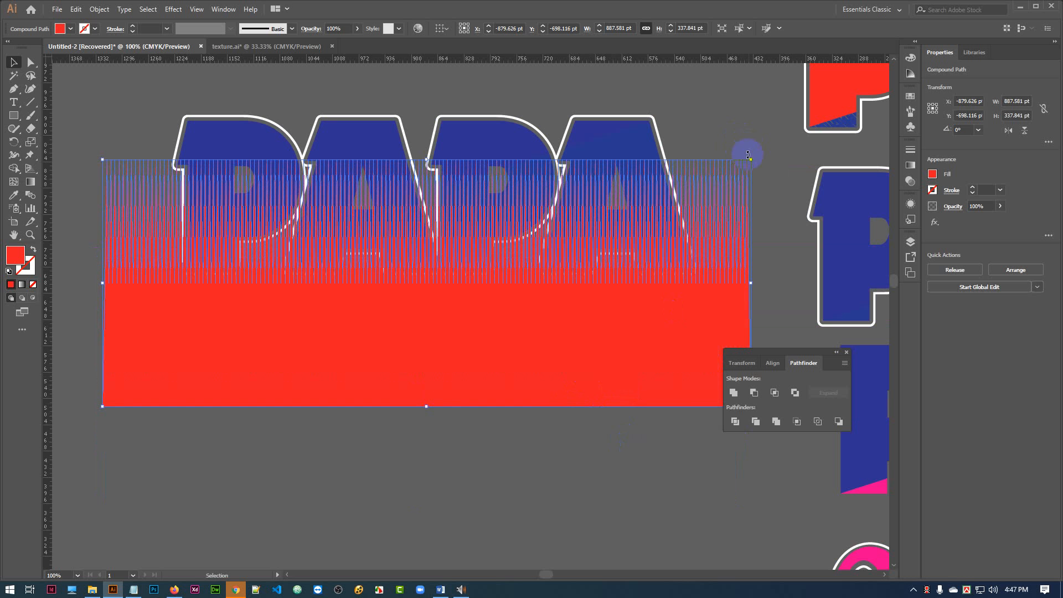
pyautogui.moveTo(752, 160); pyautogui.dragTo(800, 141)
pyautogui.moveTo(539, 387); pyautogui.dragTo(530, 402)
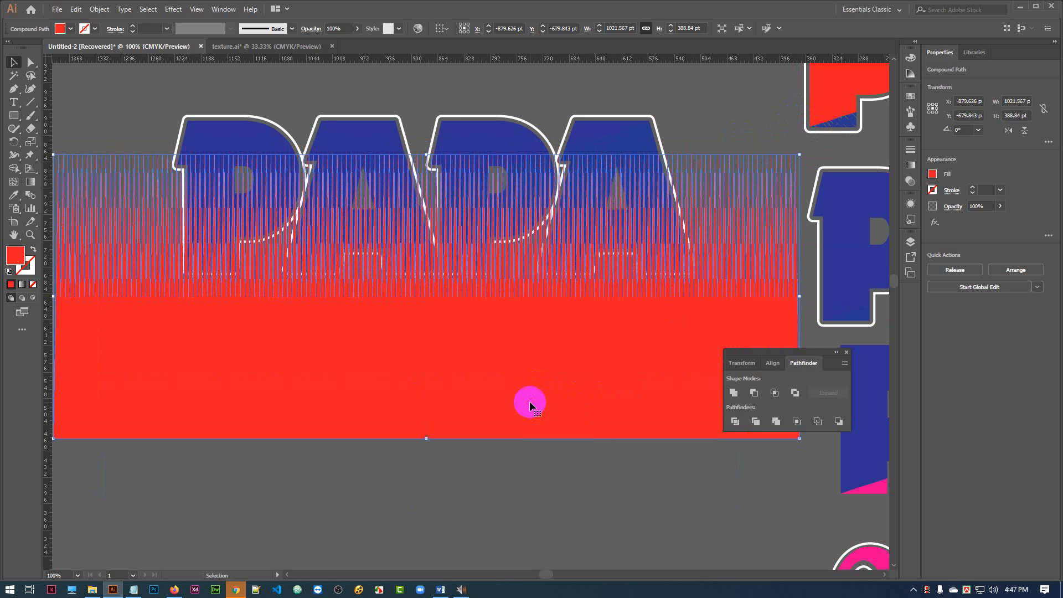
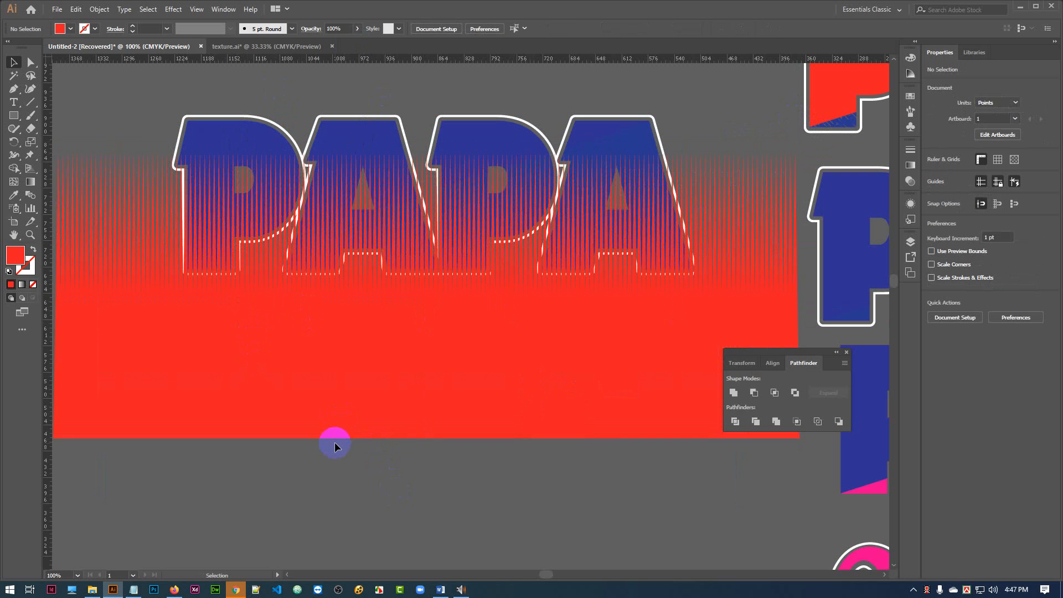
pyautogui.click(480, 136)
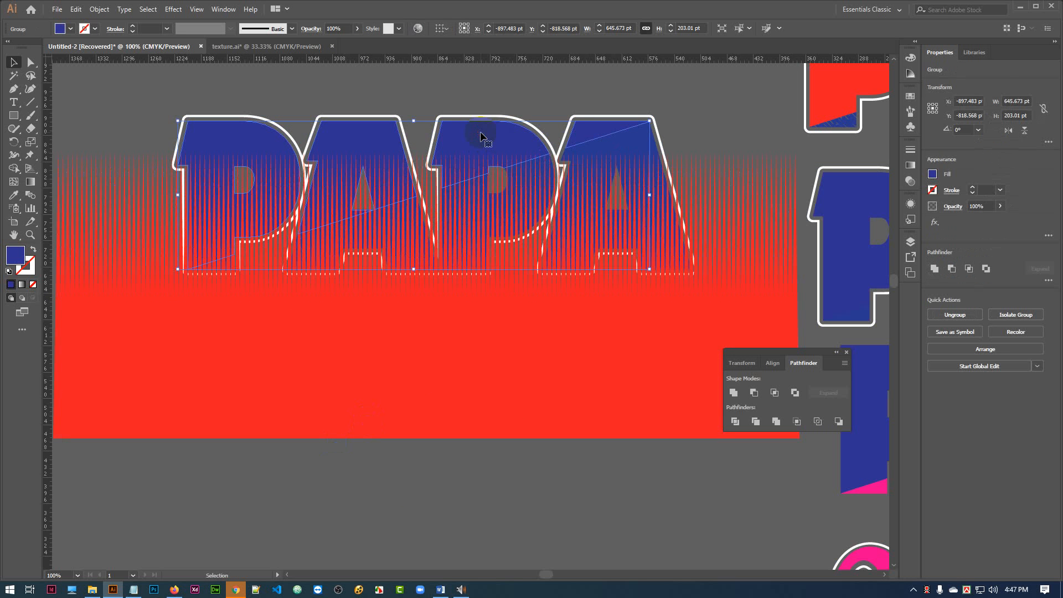
pyautogui.keyDown('shift'); pyautogui.click(630, 147); pyautogui.keyUp('shift')
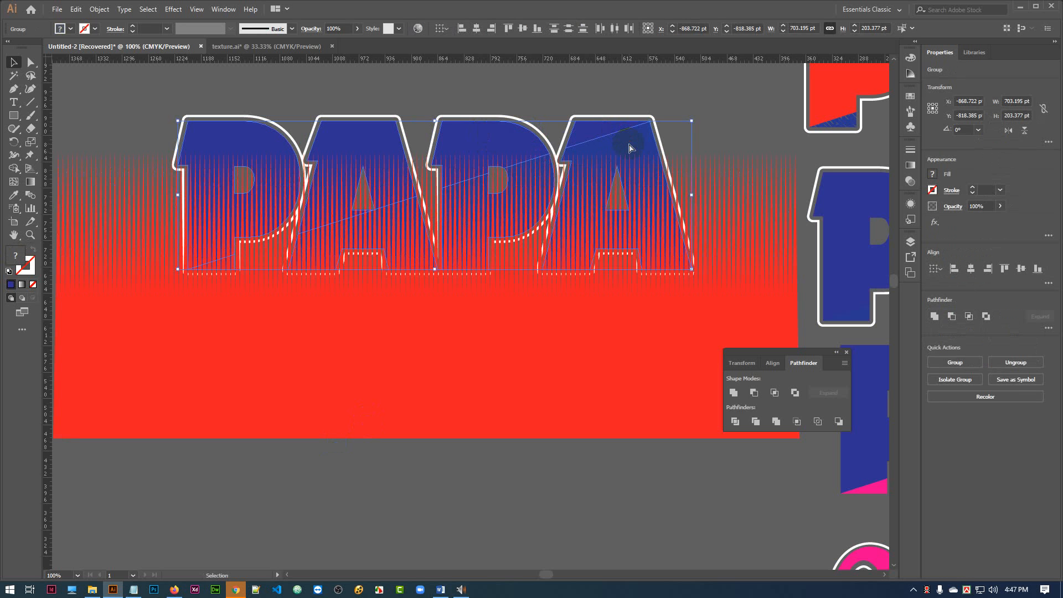
pyautogui.hotkey('ctrl', '8')
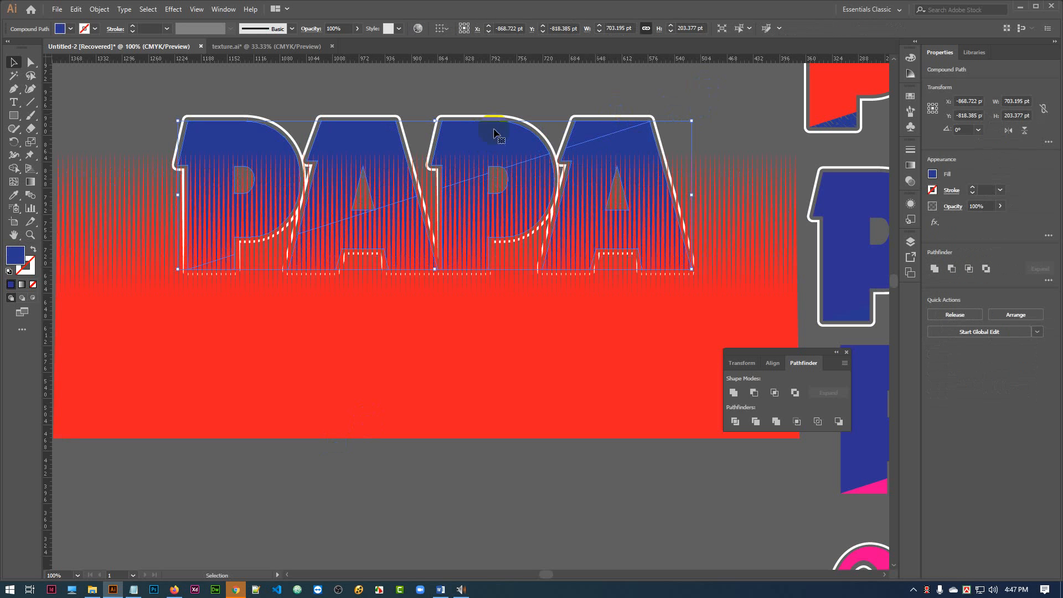
pyautogui.click(70, 29)
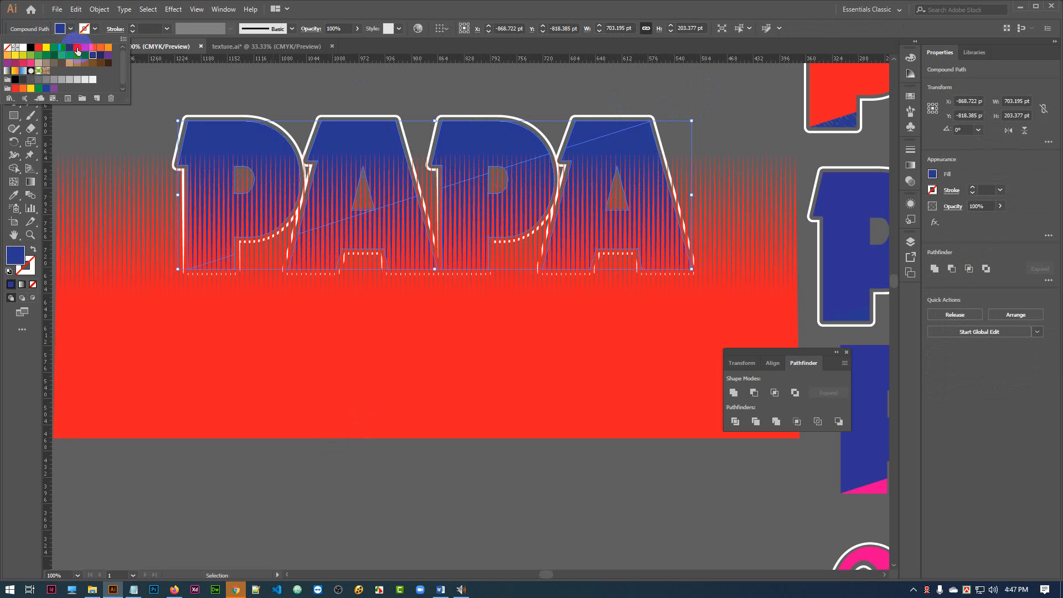
pyautogui.click(77, 49)
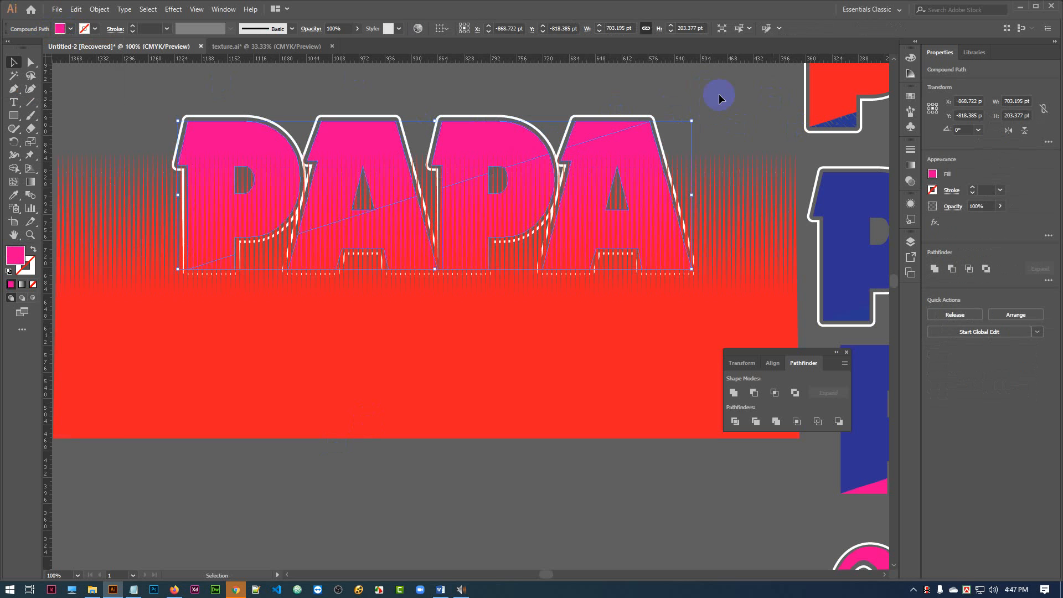
pyautogui.click(719, 95)
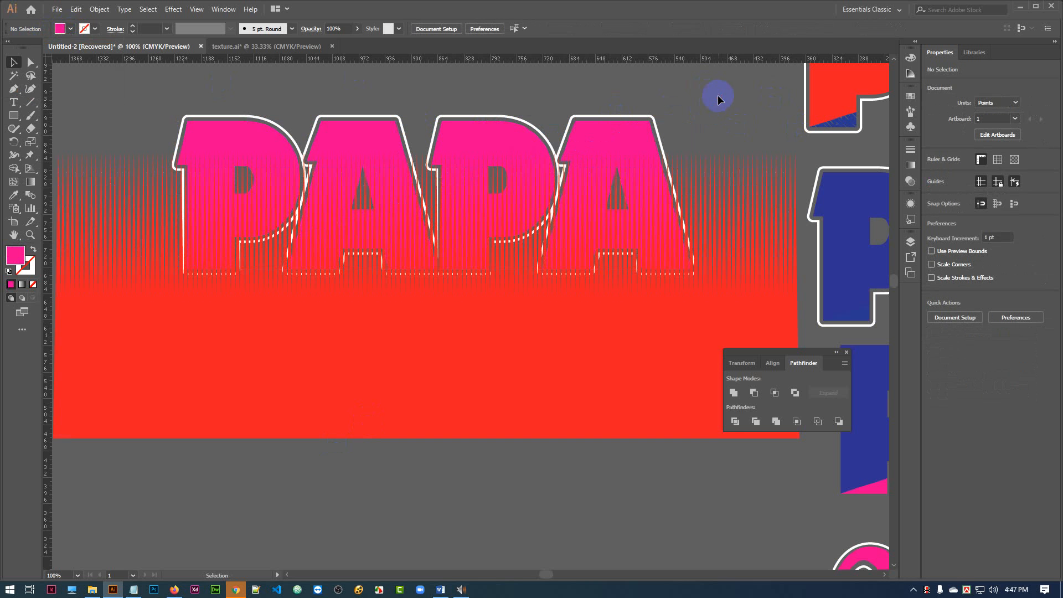
pyautogui.hotkey('ctrl', 'z')
pyautogui.hotkey('ctrl', 'z')
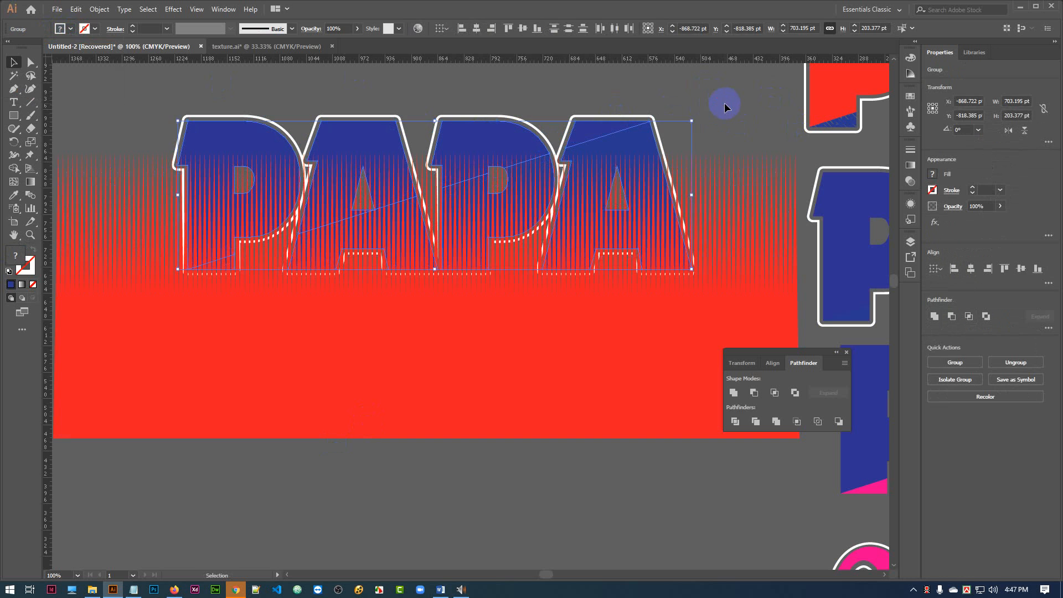
# Fill the lower diagonal half of the upper PAPA with yellow, leaving the blue upper half selected separately from it.
pyautogui.press('v')
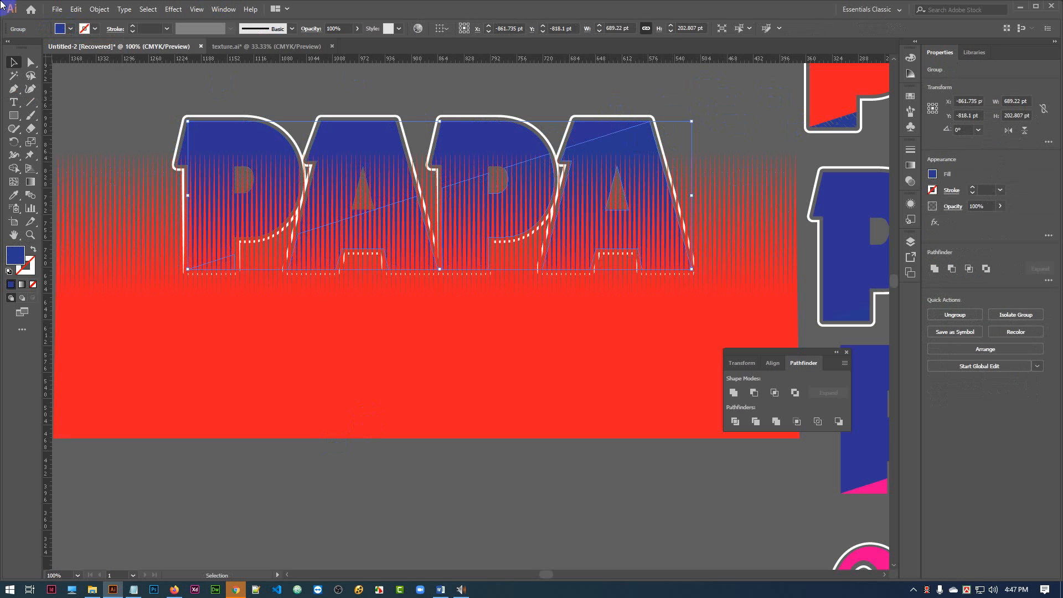
pyautogui.click(61, 29)
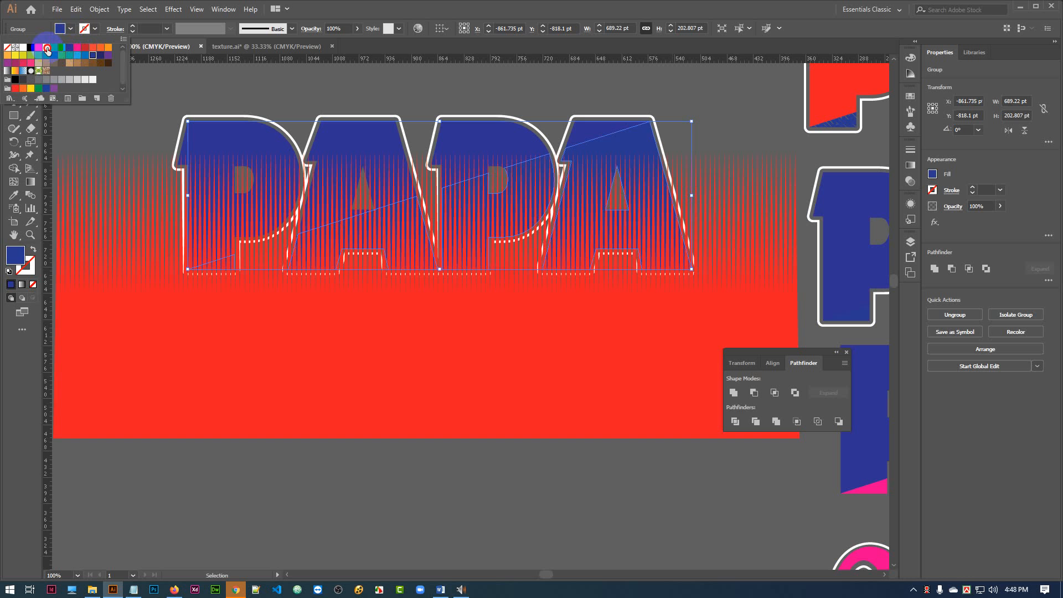
pyautogui.click(47, 48)
pyautogui.click(711, 94)
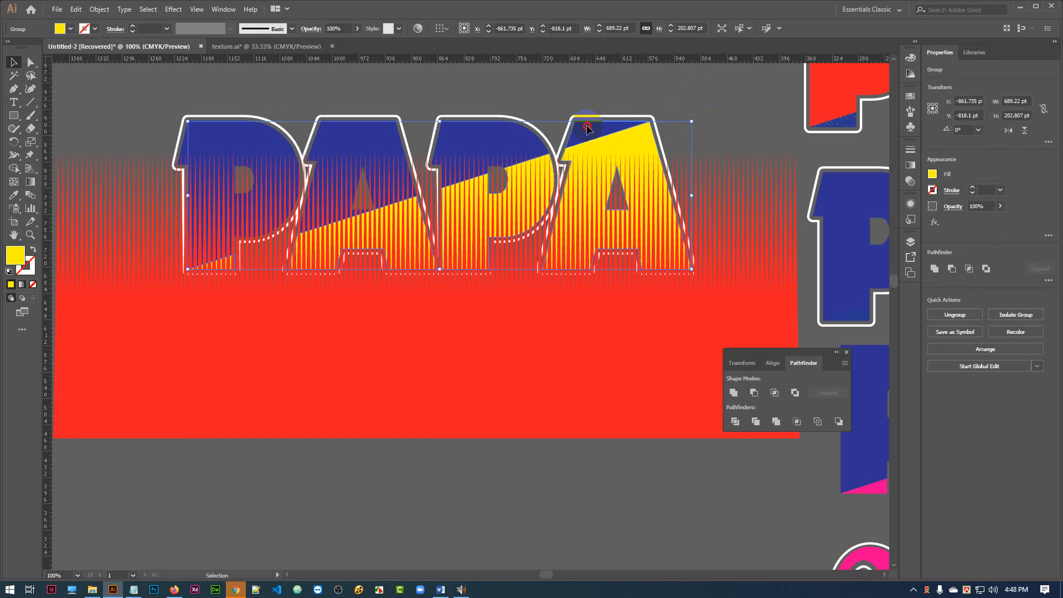
pyautogui.click(706, 91)
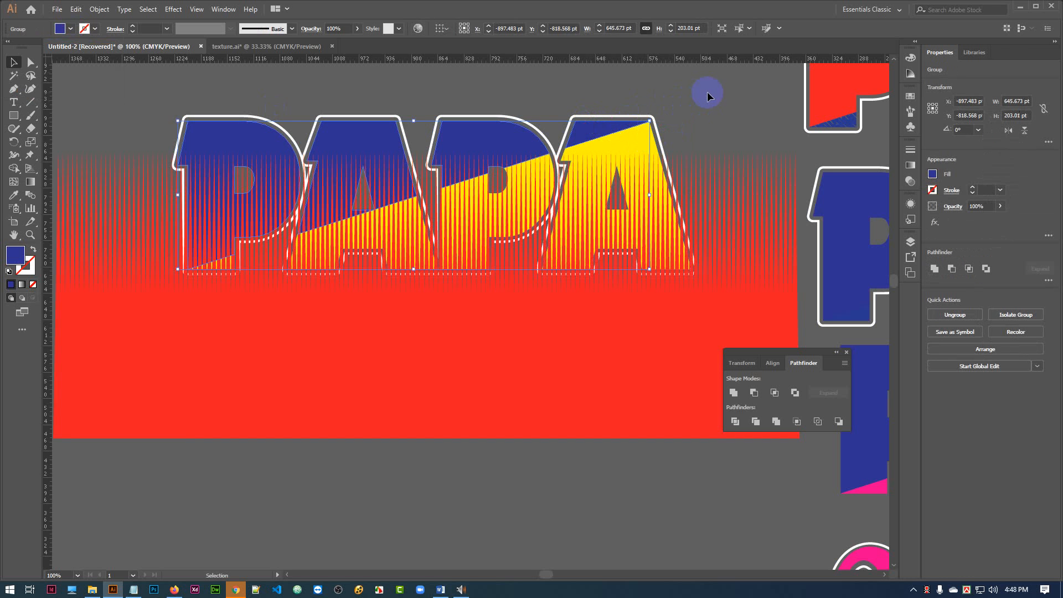
# Convert the yellow half and the blue half of the upper PAPA into two separate compound paths.
pyautogui.click(647, 139)
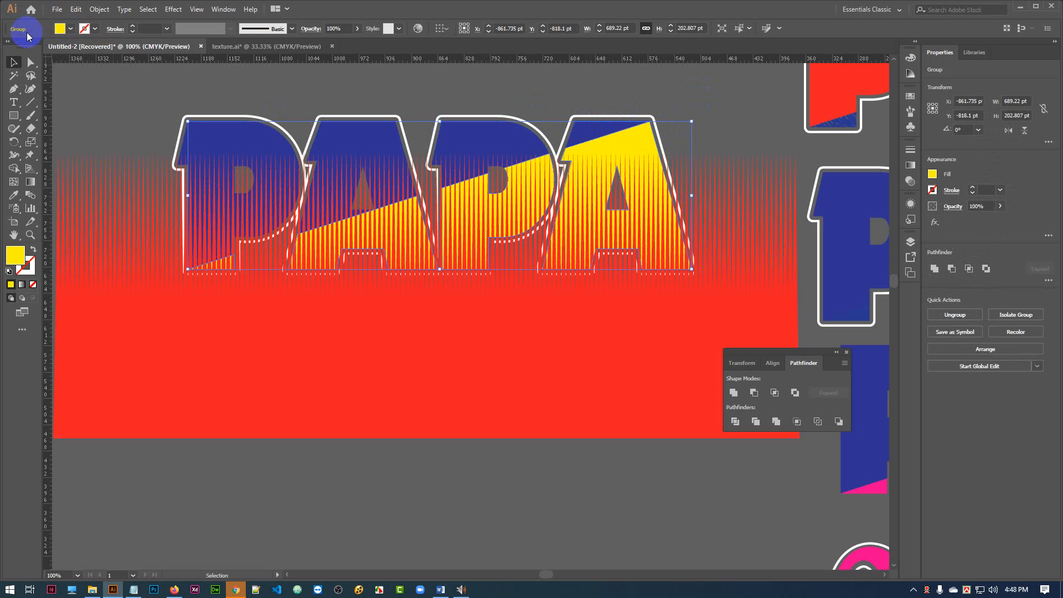
pyautogui.hotkey('ctrl', '8')
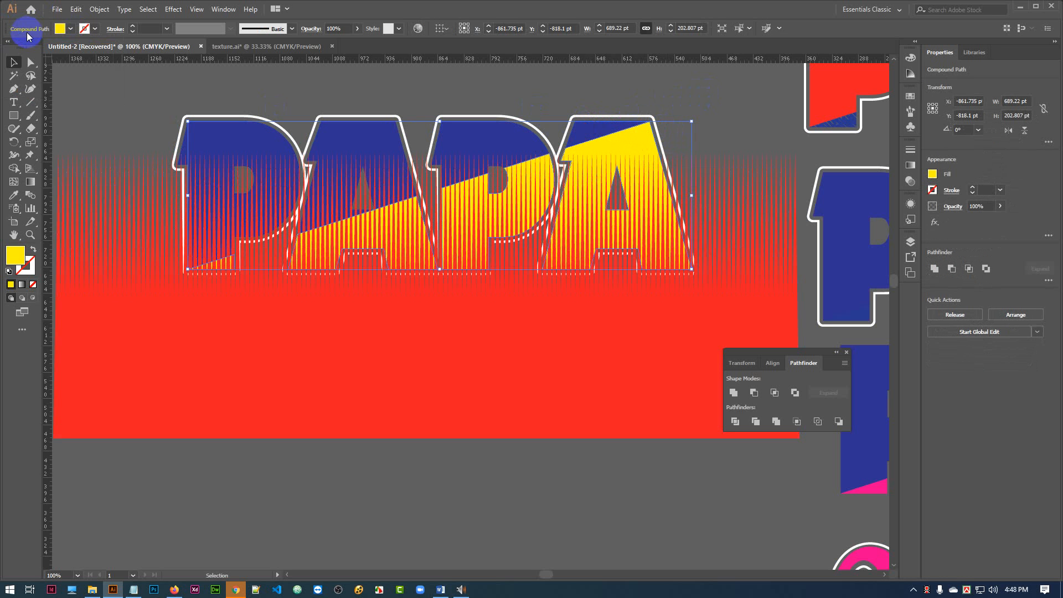
pyautogui.click(335, 132)
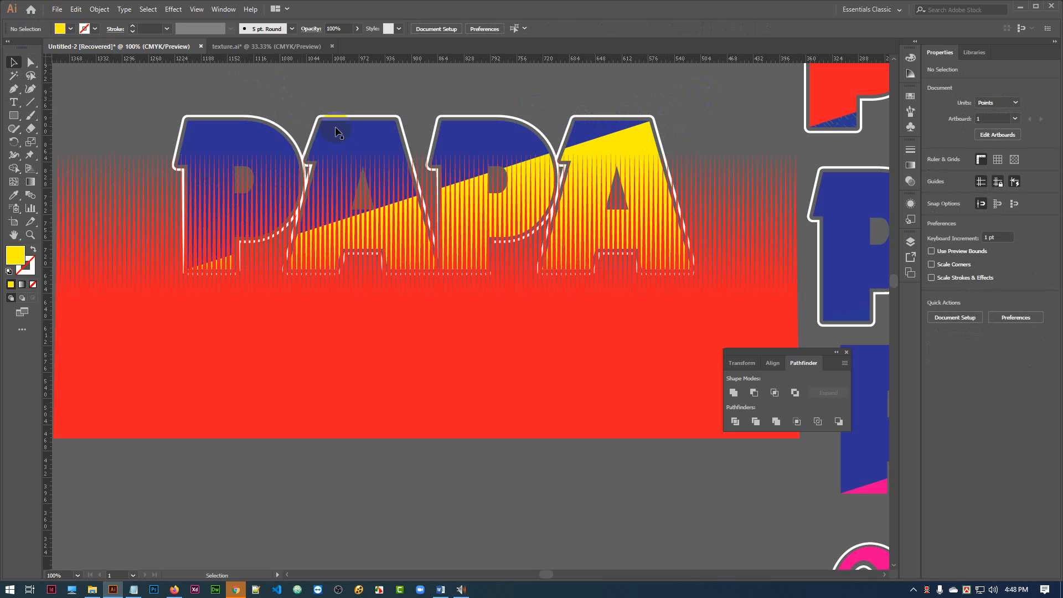
pyautogui.click(347, 137)
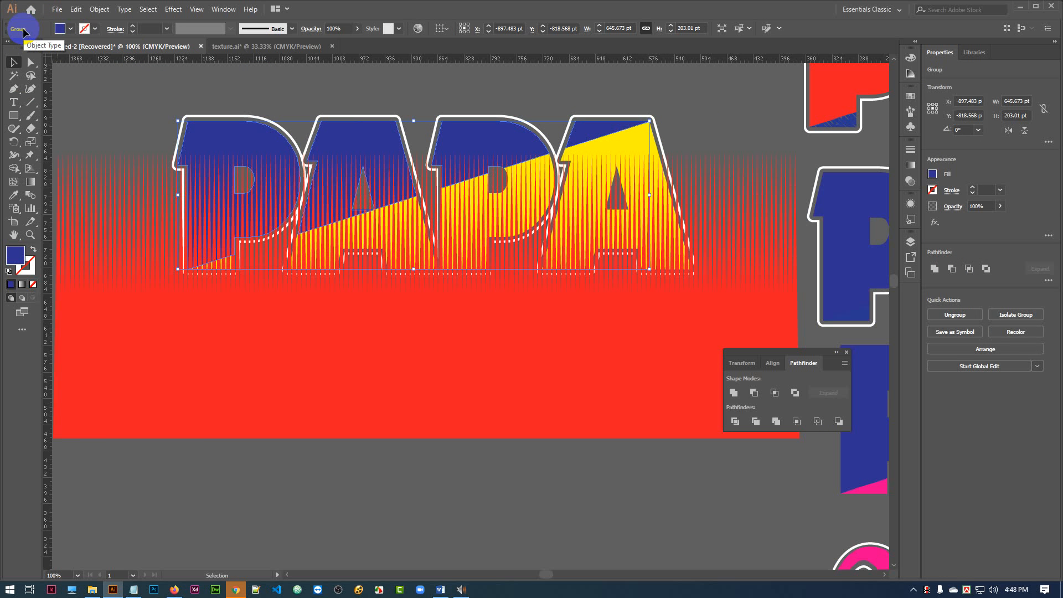
pyautogui.hotkey('ctrl', '8')
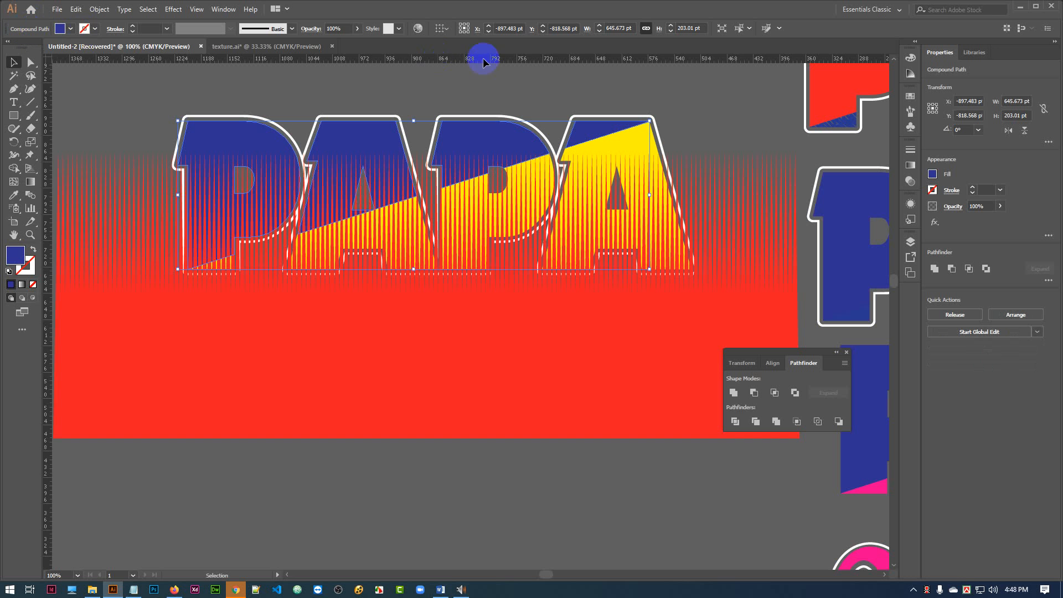
pyautogui.click(713, 91)
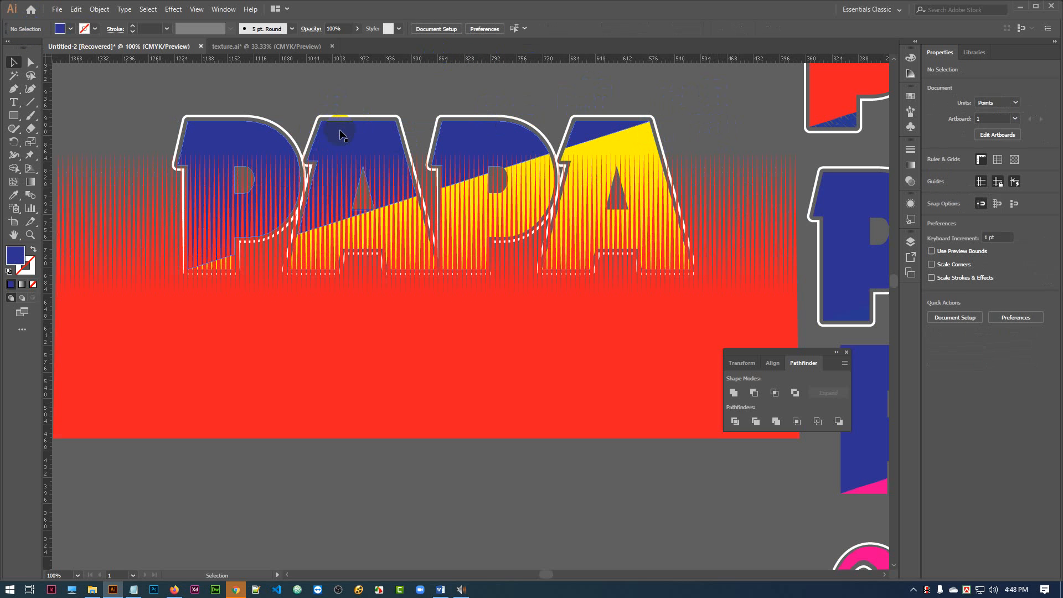
# Copy the red spike shape and subtract the original from the yellow half of PAPA with Minus Front.
pyautogui.click(740, 211)
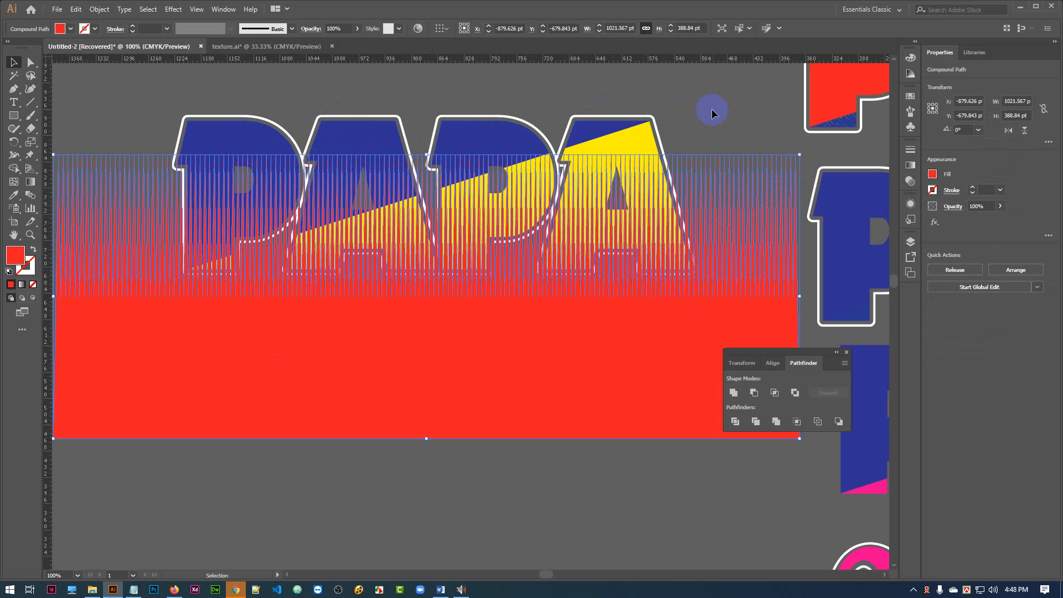
pyautogui.press('a')
pyautogui.click(712, 115)
pyautogui.press('v')
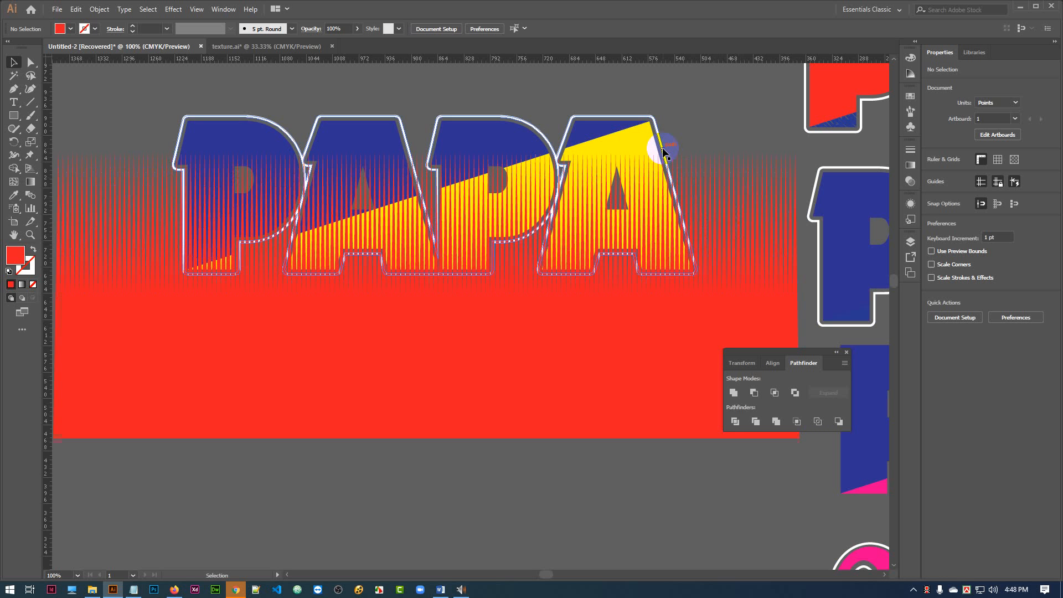
pyautogui.click(641, 134)
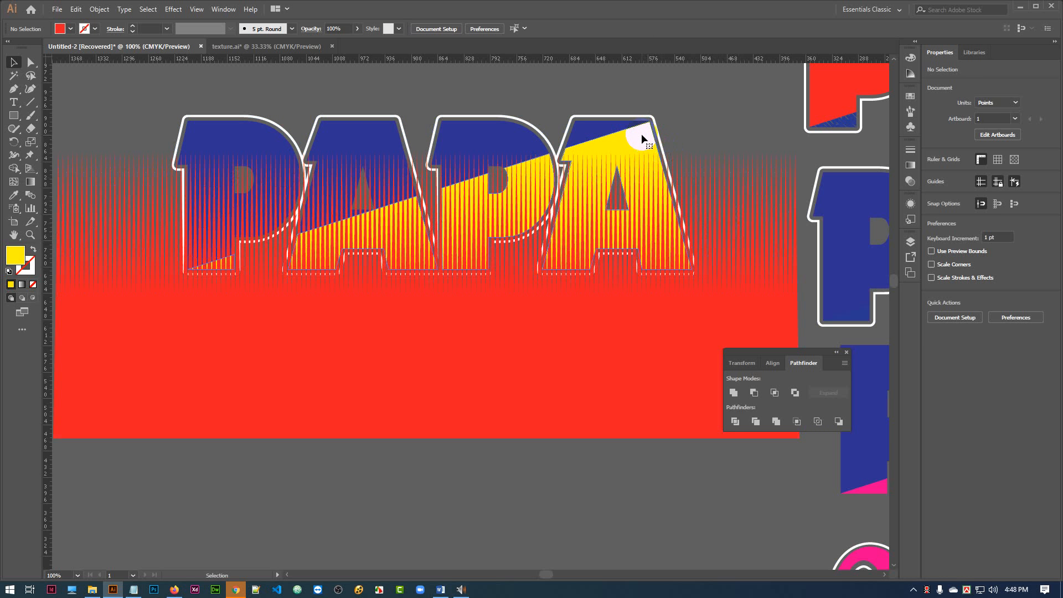
pyautogui.keyDown('shift'); pyautogui.click(743, 224); pyautogui.keyUp('shift')
pyautogui.click(754, 393)
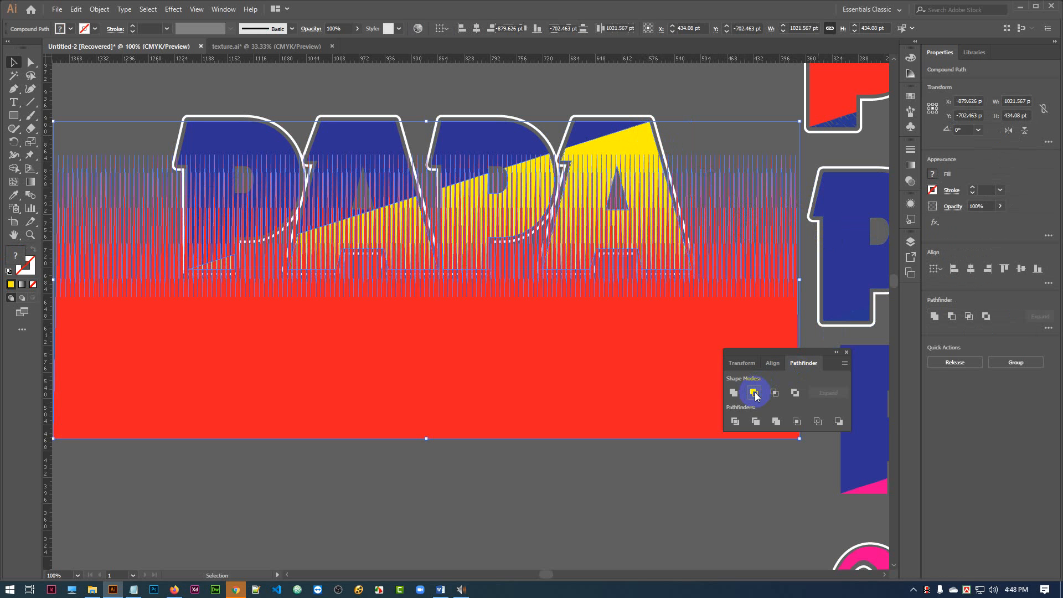
pyautogui.click(527, 357)
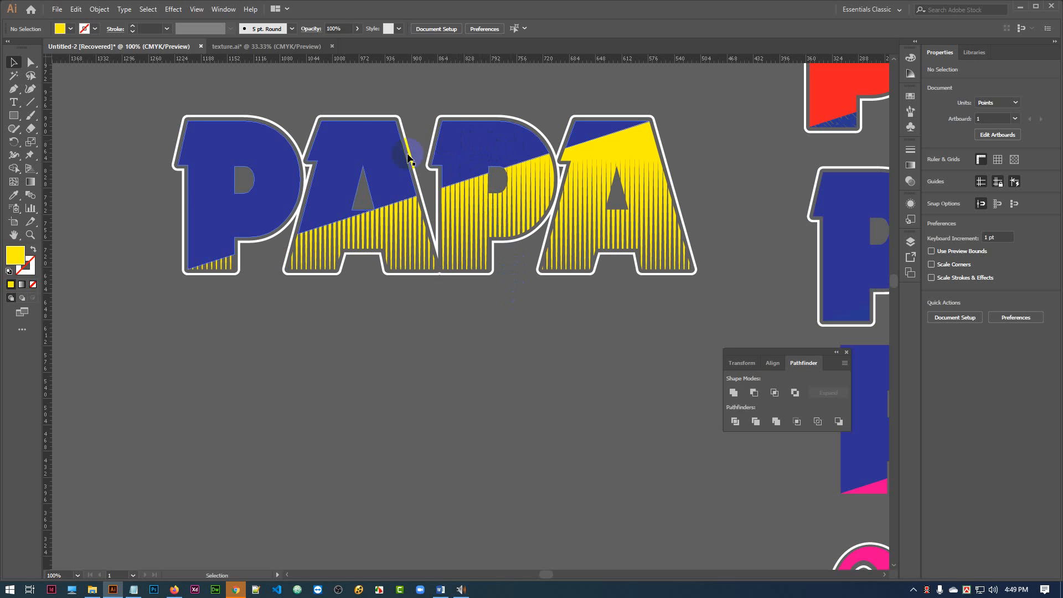
# Paste the copied spike shape in its original place and subtract it from the blue half of PAPA with Minus Front.
pyautogui.press('a')
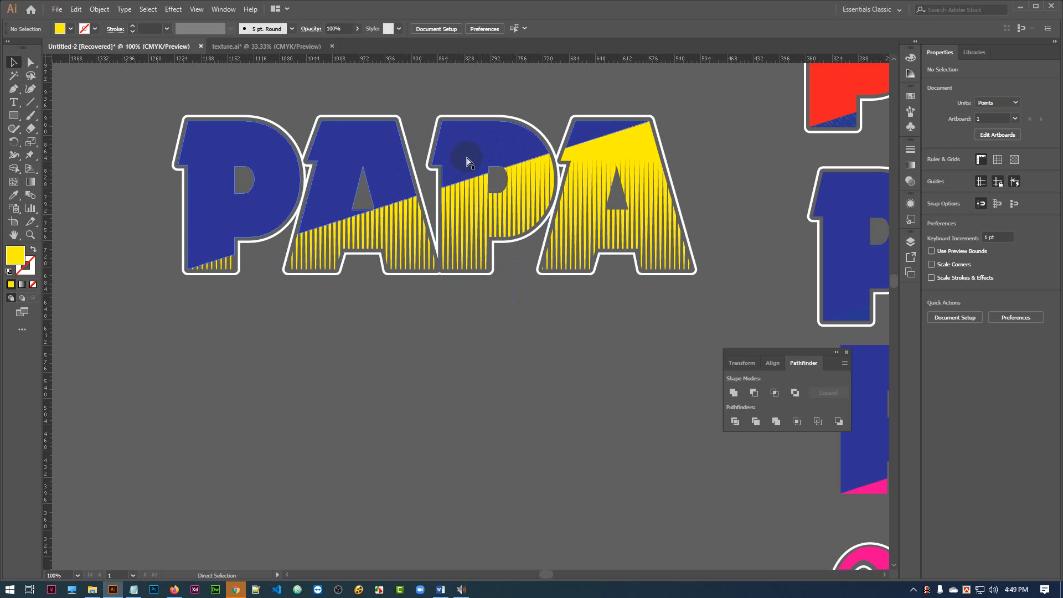
pyautogui.hotkey('ctrl', 'v')
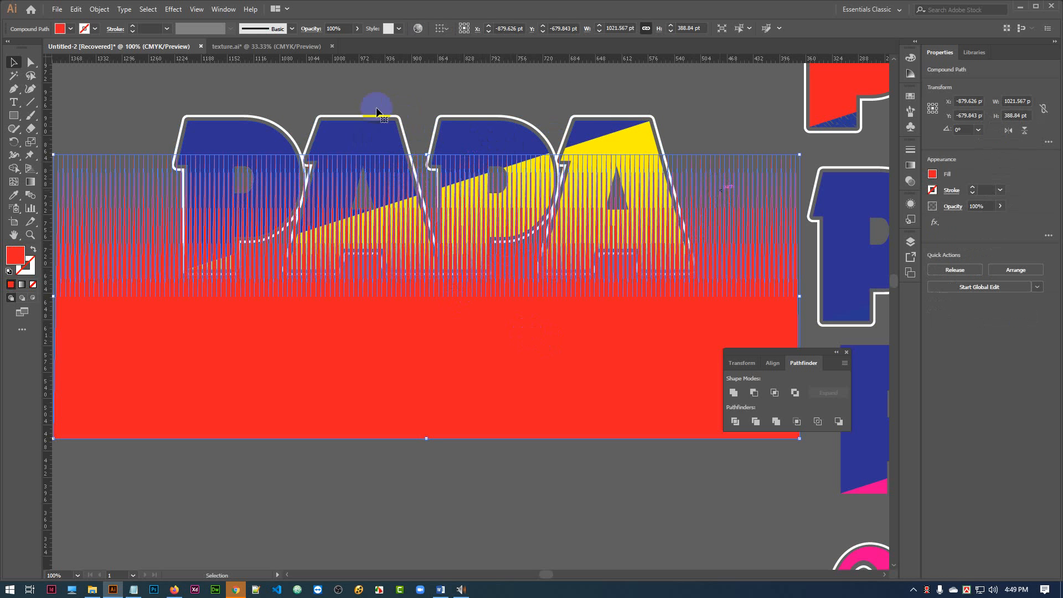
pyautogui.keyDown('shift'); pyautogui.click(366, 136); pyautogui.keyUp('shift')
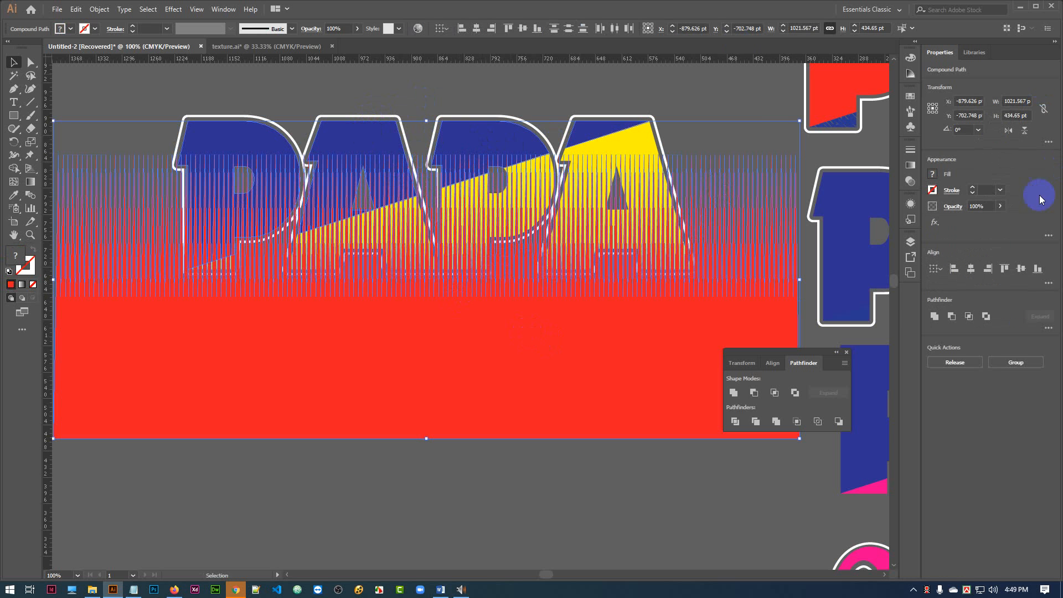
pyautogui.click(753, 392)
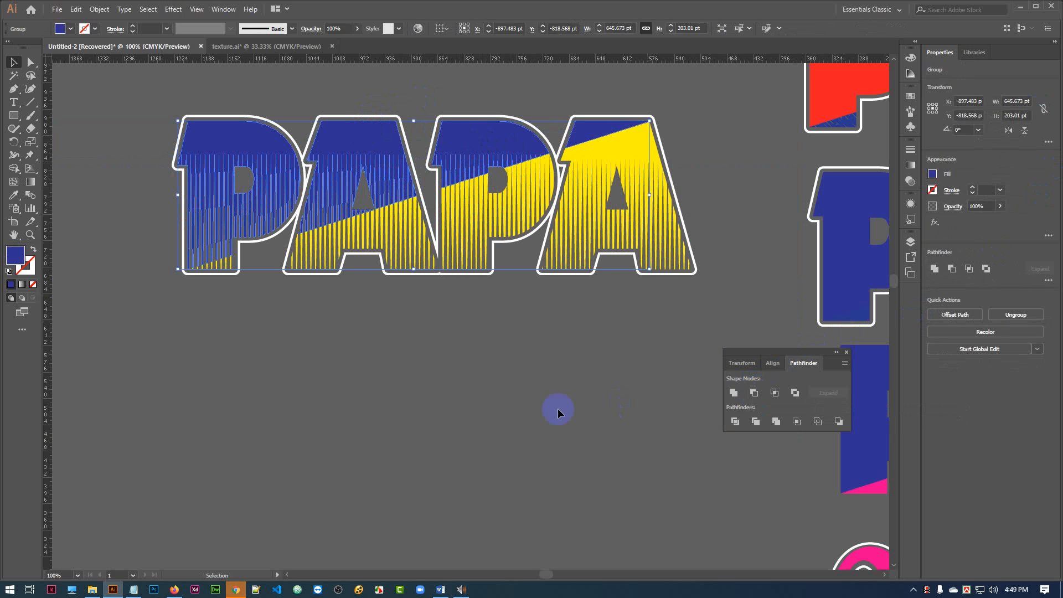
pyautogui.click(572, 455)
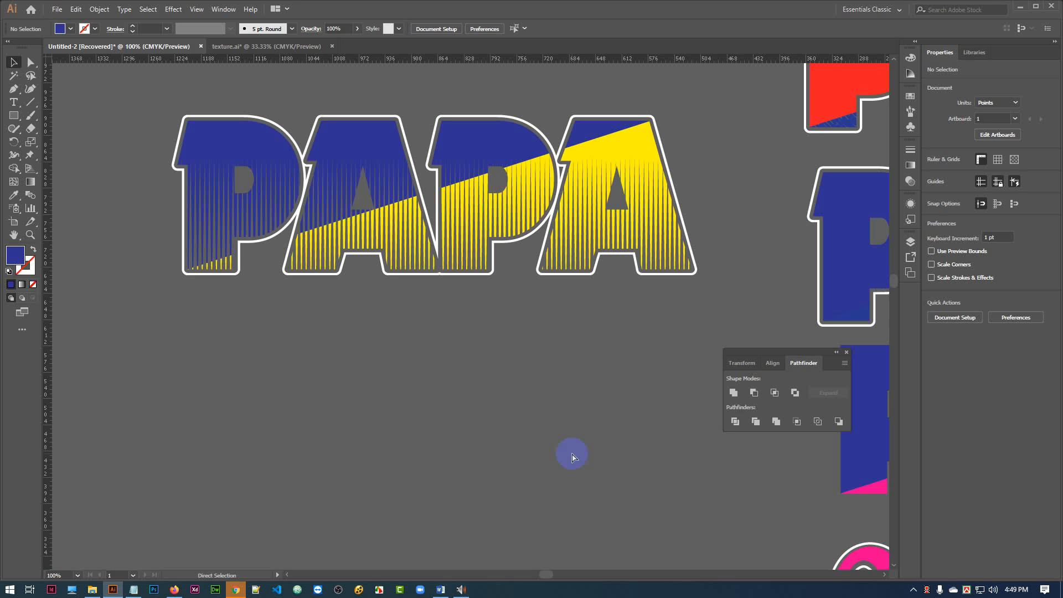
pyautogui.hotkey('ctrl', '-')
pyautogui.hotkey('ctrl', '-')
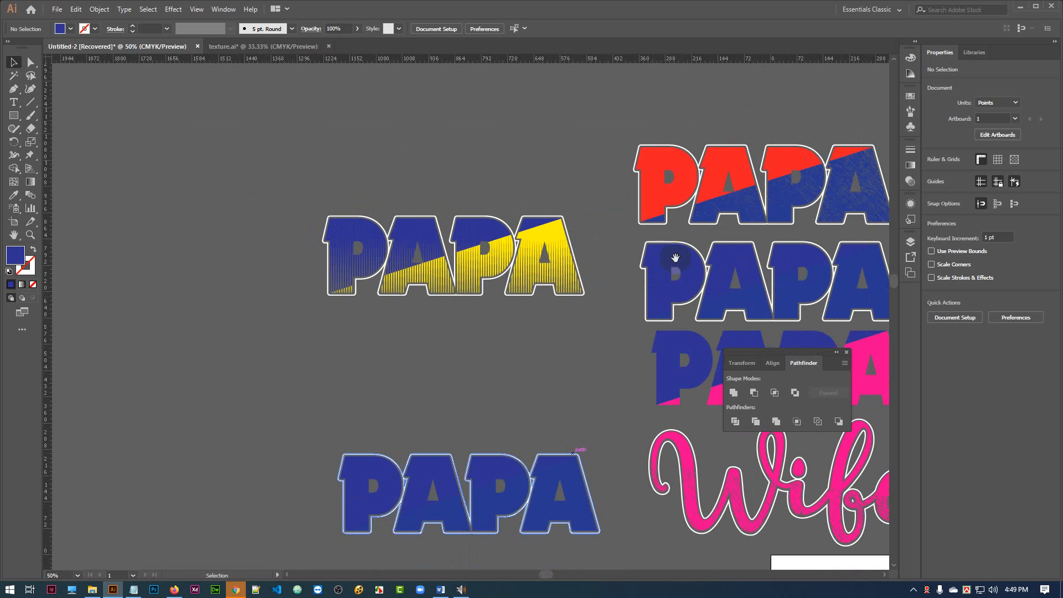
pyautogui.moveTo(517, 311); pyautogui.dragTo(392, 282)
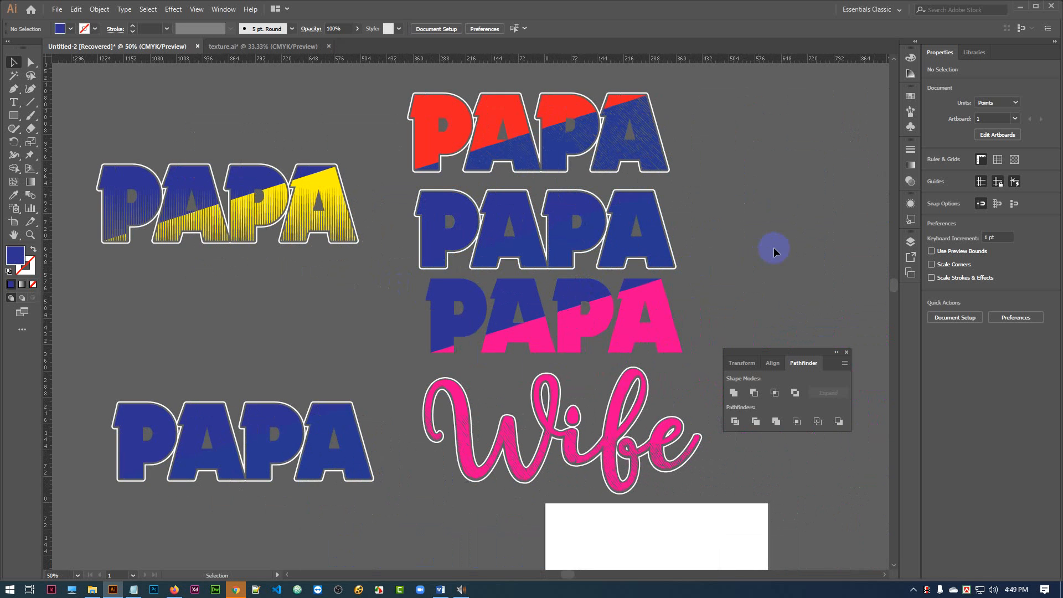